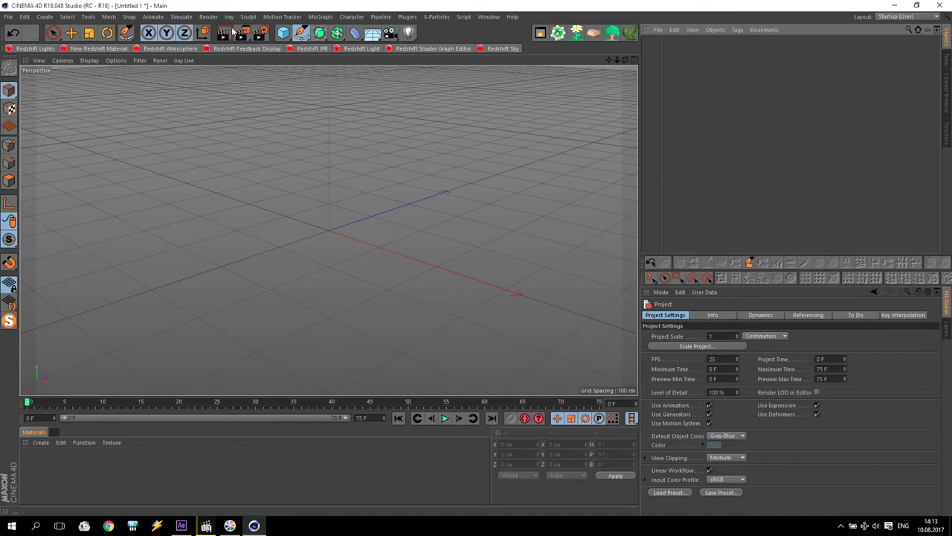
- Activate the Move tool before bringing up the Intro Tites.mp4 preview
click(73, 34)
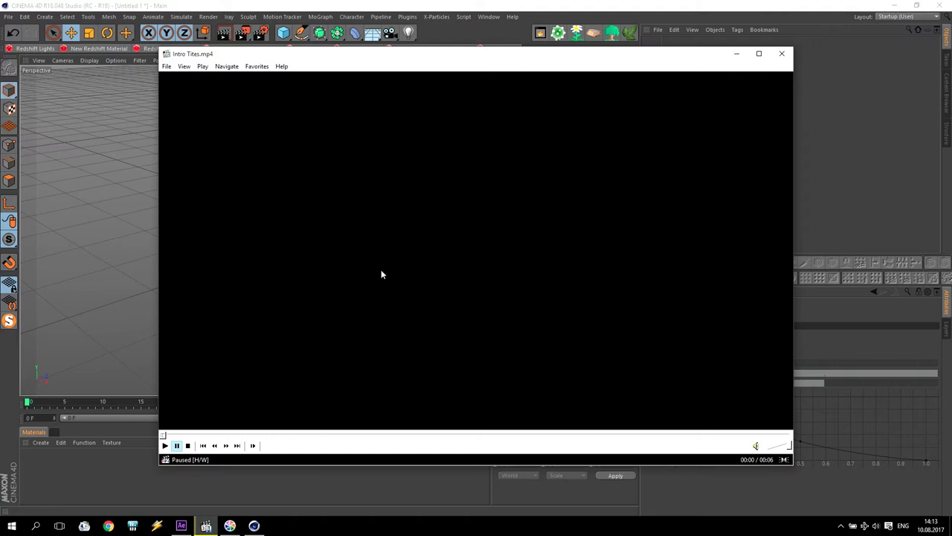
- Play the intro clip, pause it, and minimize Media Player Classic
click(381, 274)
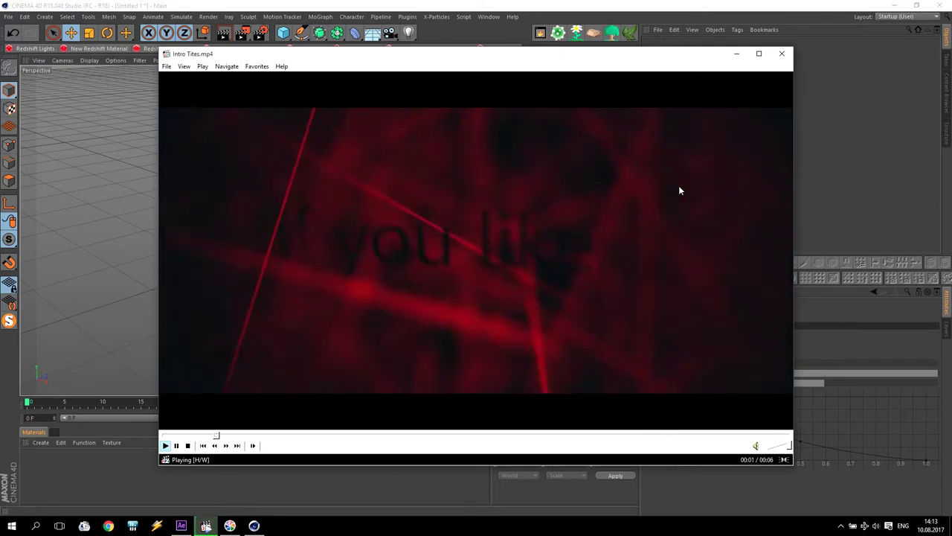
click(678, 191)
click(737, 54)
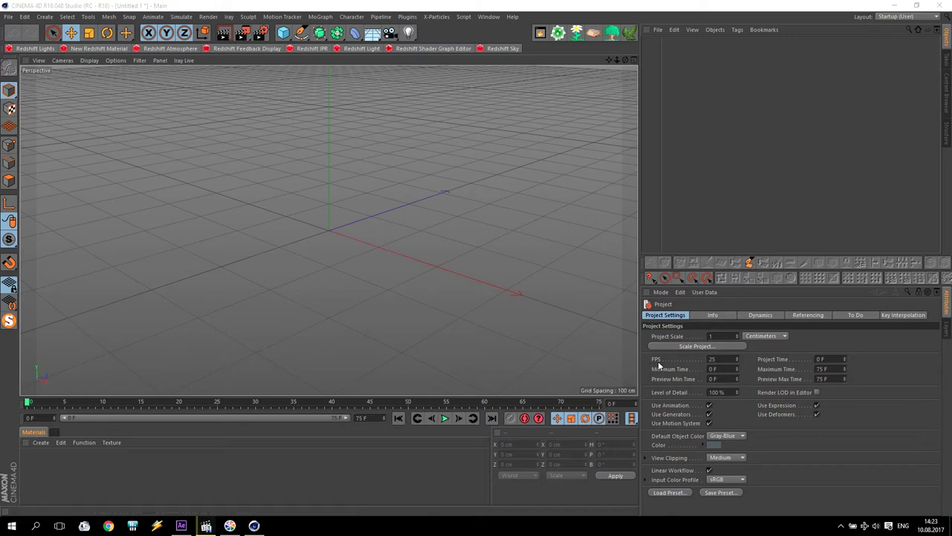
- Add a Text spline reading 'If you like' with Middle alignment and 100 cm height
click(710, 360)
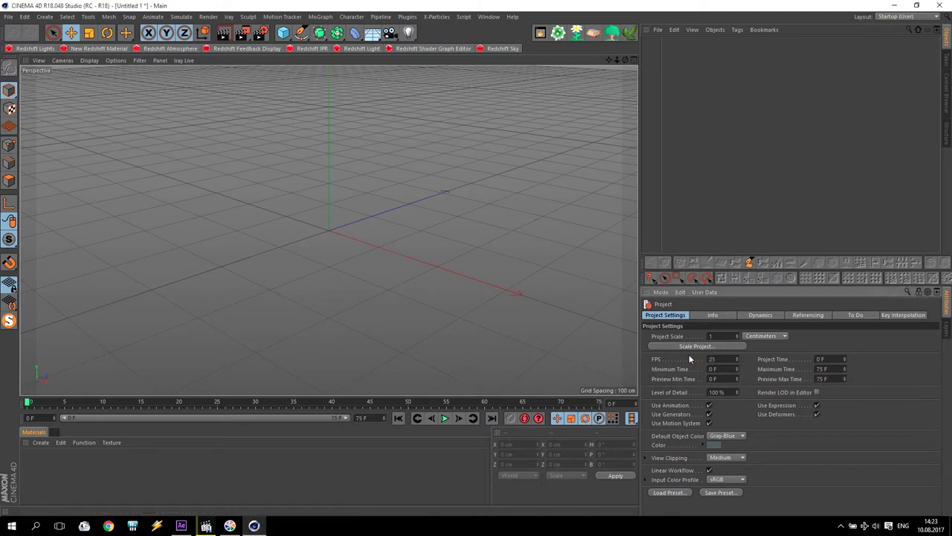
click(302, 33)
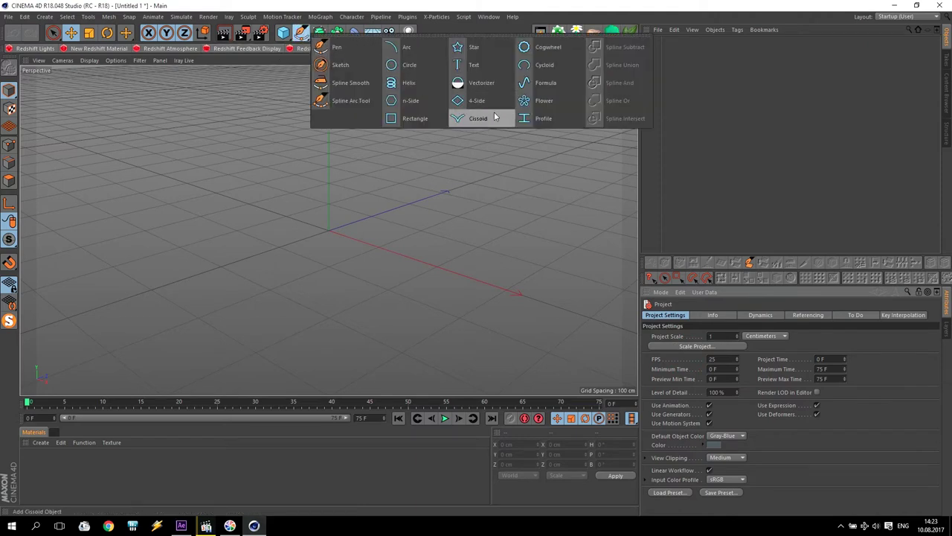
click(474, 65)
text(If you like)
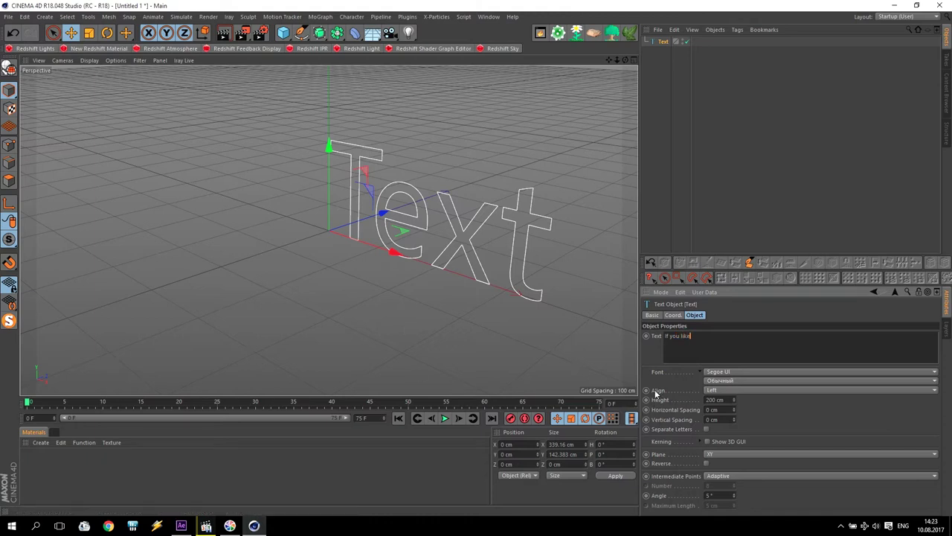
click(720, 390)
click(718, 399)
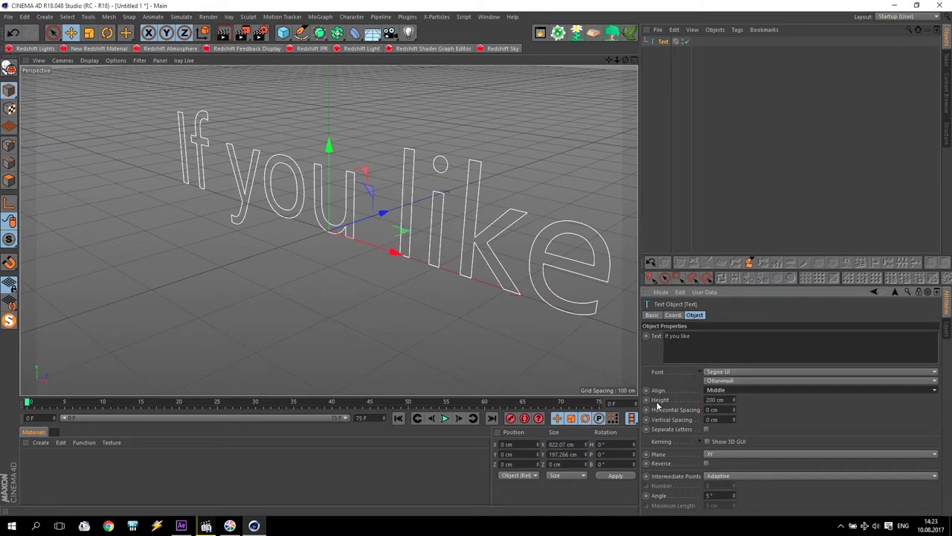
drag(714, 401, 567, 404)
text(100)
key(Return)
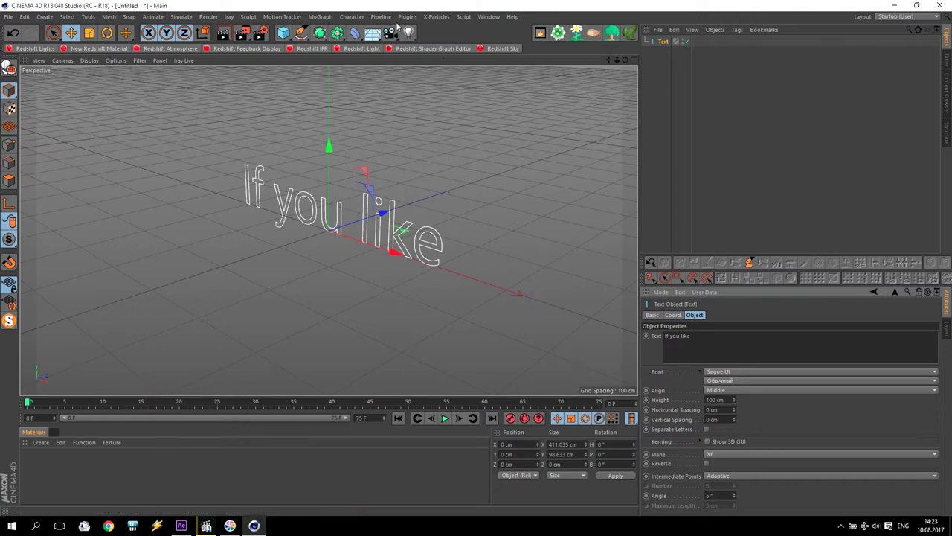
- Add an Extrude generator and nest the 'If you like' text inside it
click(338, 34)
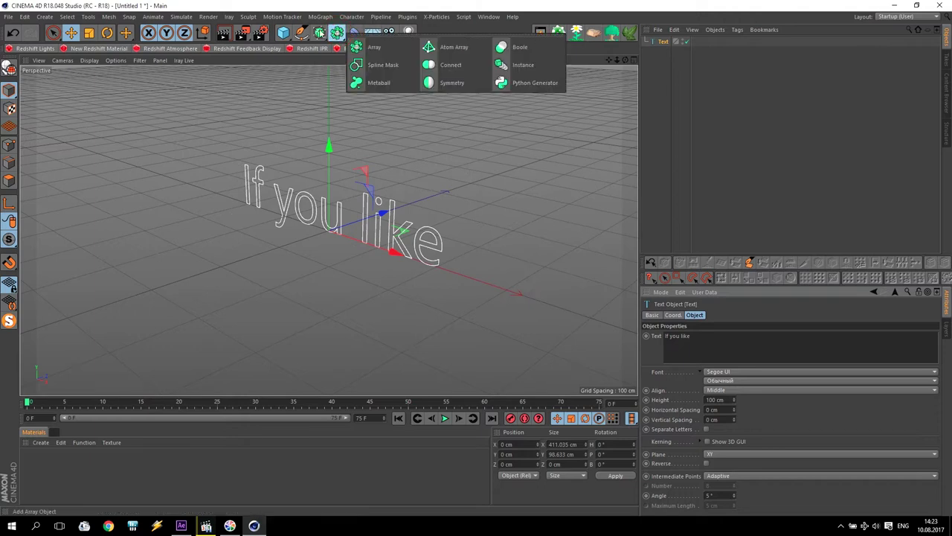
click(319, 34)
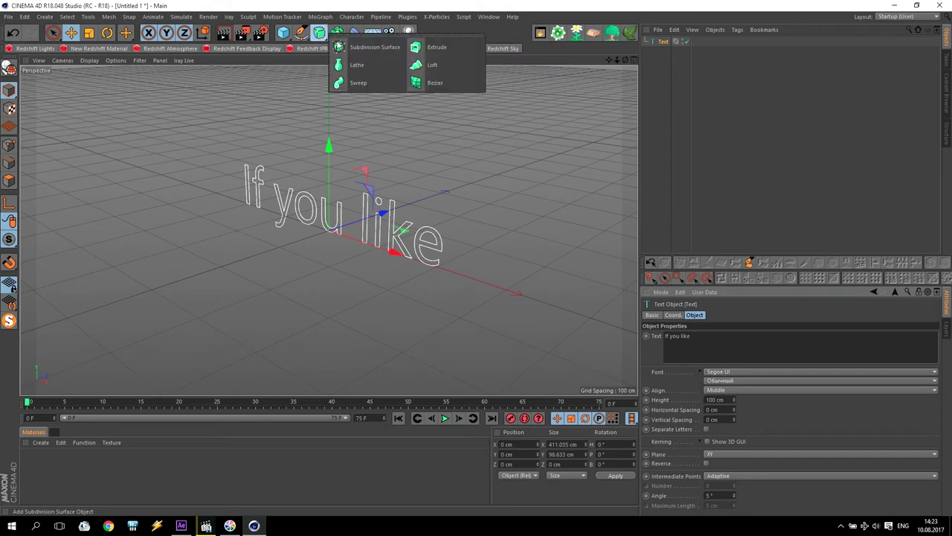
click(435, 49)
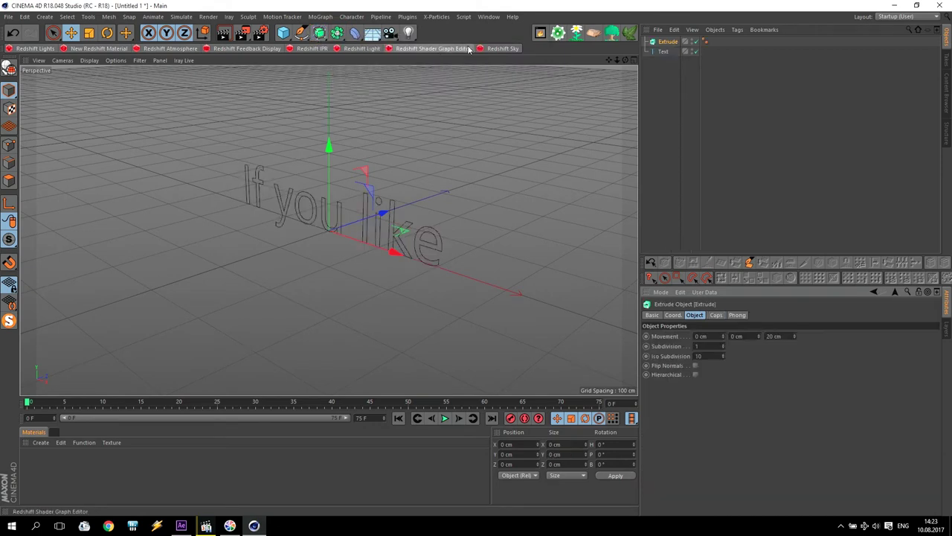
click(664, 52)
drag(664, 52, 667, 44)
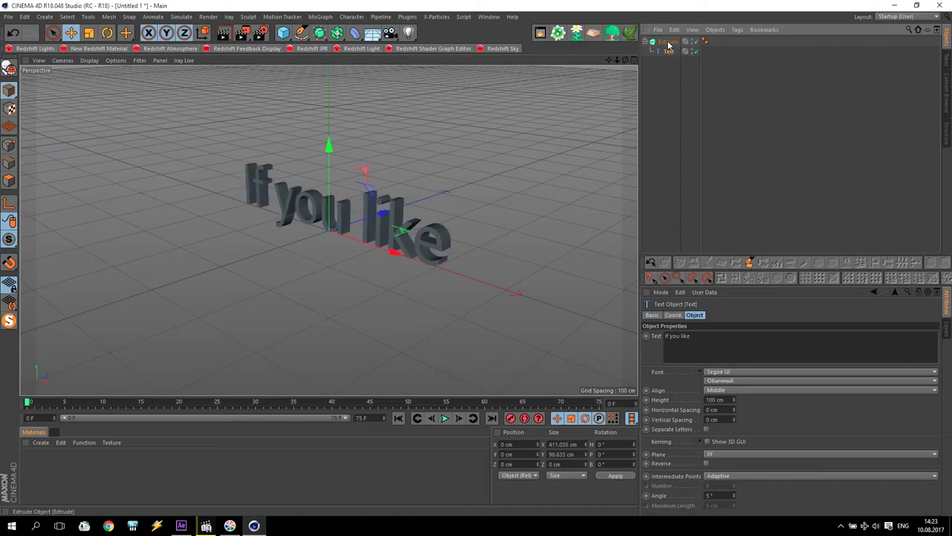
click(667, 44)
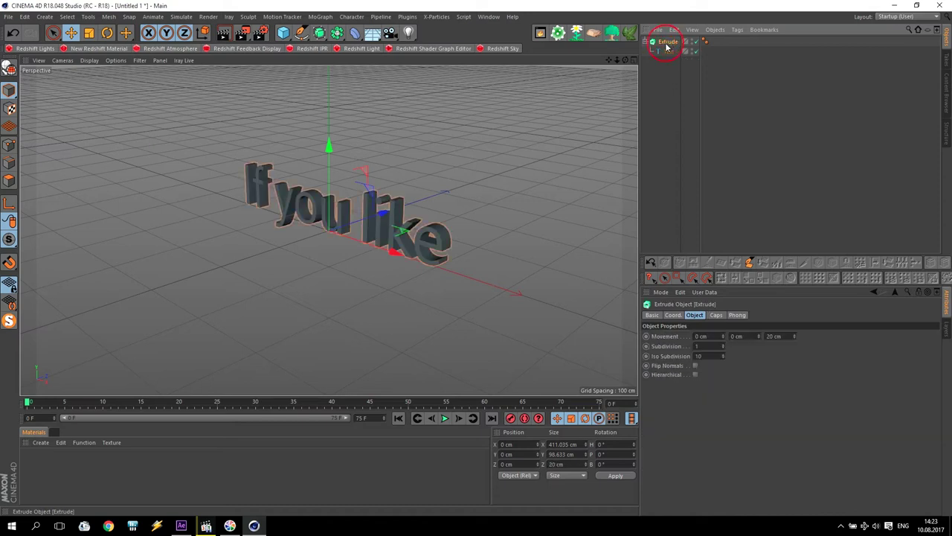
- Set the extrusion depth to 2 cm and duplicate the Extrude into three copies
double_click(789, 336)
text(2)
key(Return)
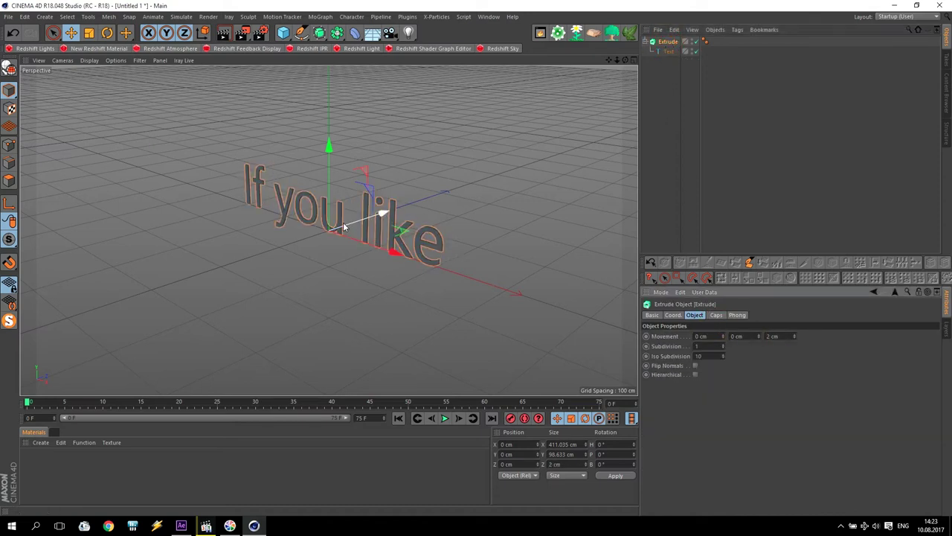
click(423, 176)
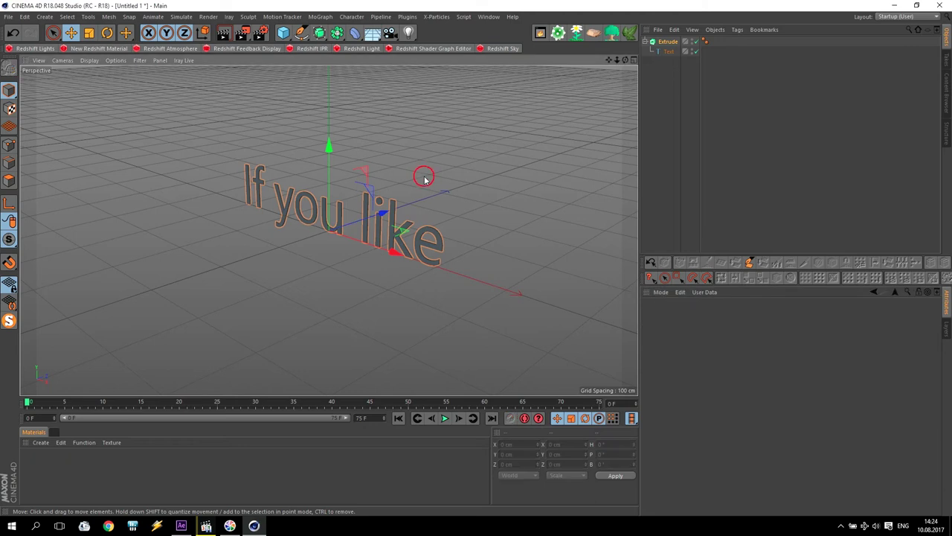
click(666, 43)
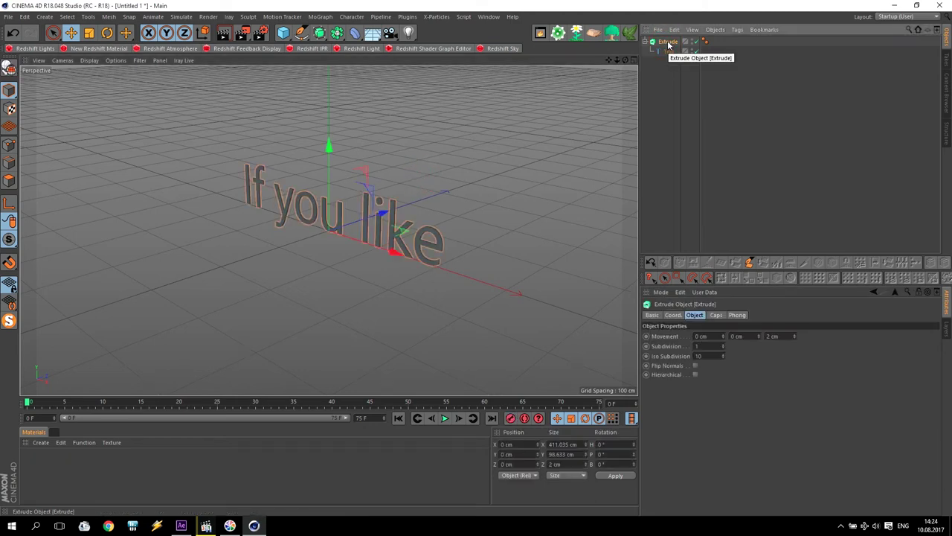
ctrl+drag(668, 43, 667, 105)
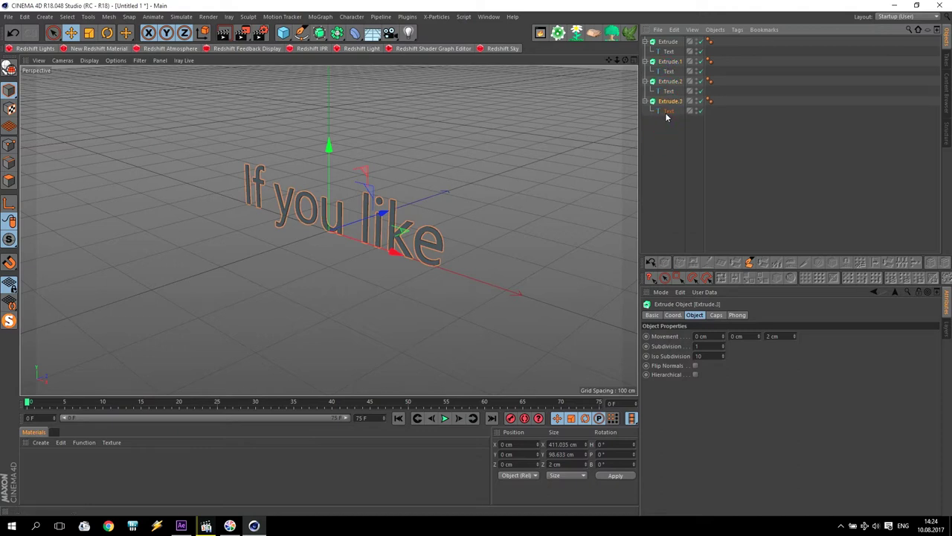
- Change the three copies' text to 'my Tutorial', 'please' and 'Subscribe'
click(669, 71)
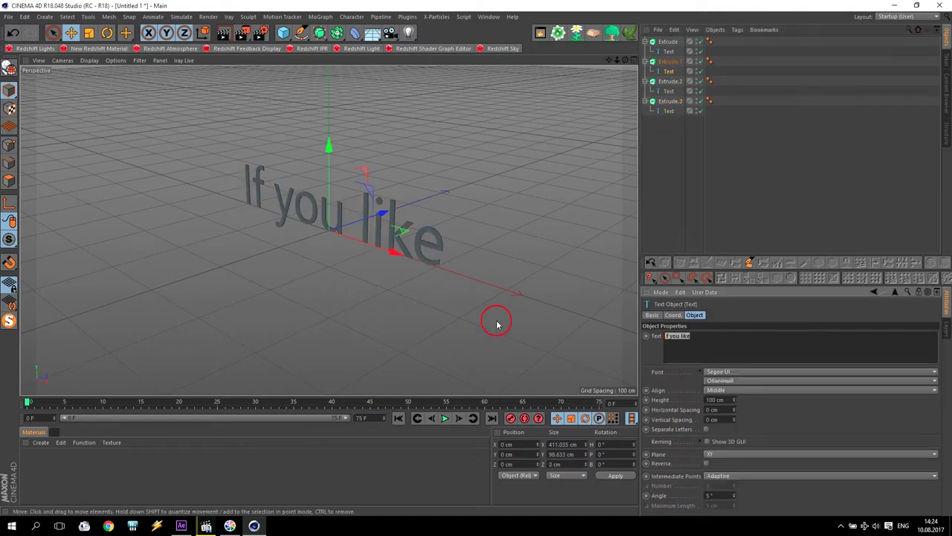
text(my Tutorial)
click(672, 157)
click(669, 90)
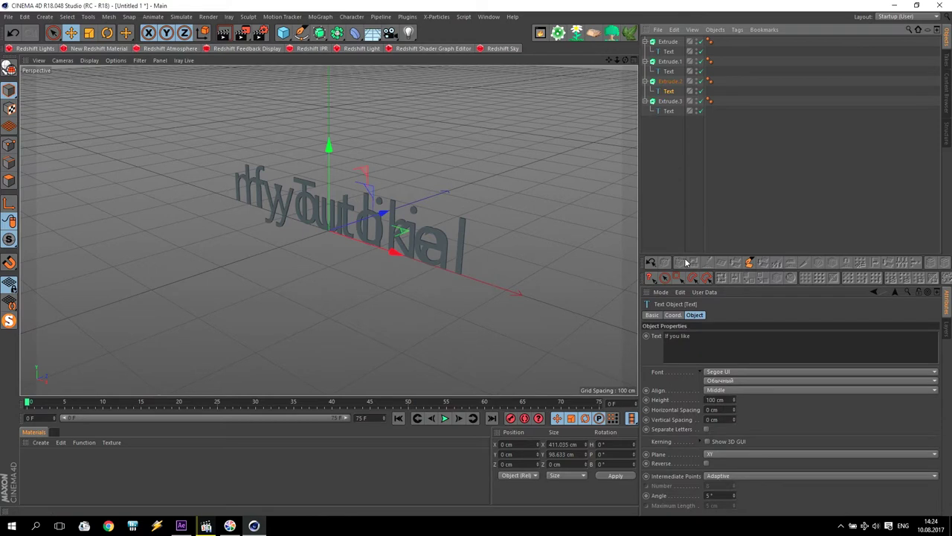
text(please)
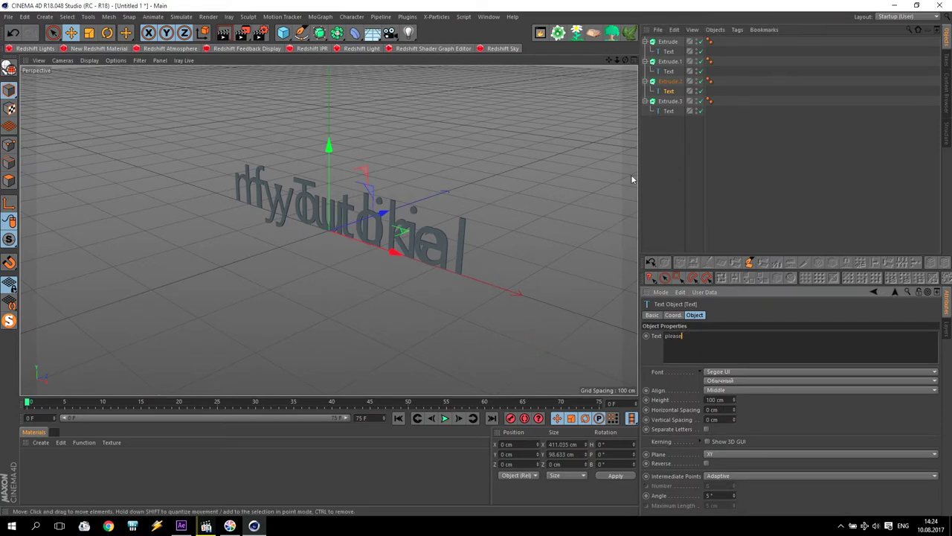
click(669, 110)
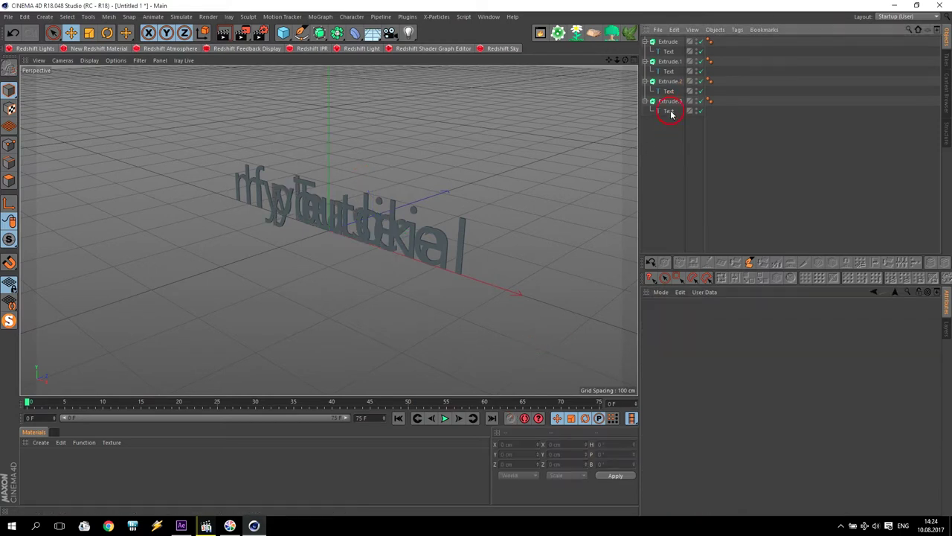
text(Subsc)
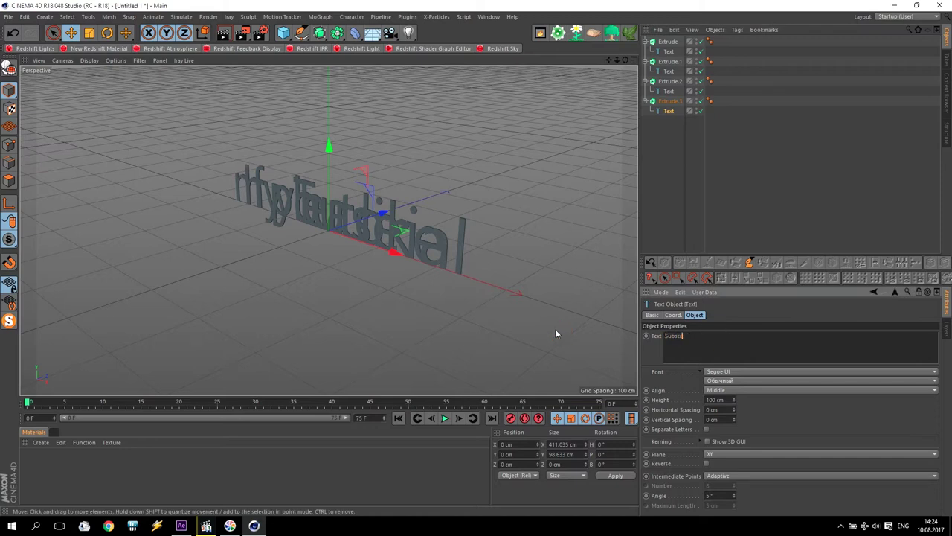
text(ribe)
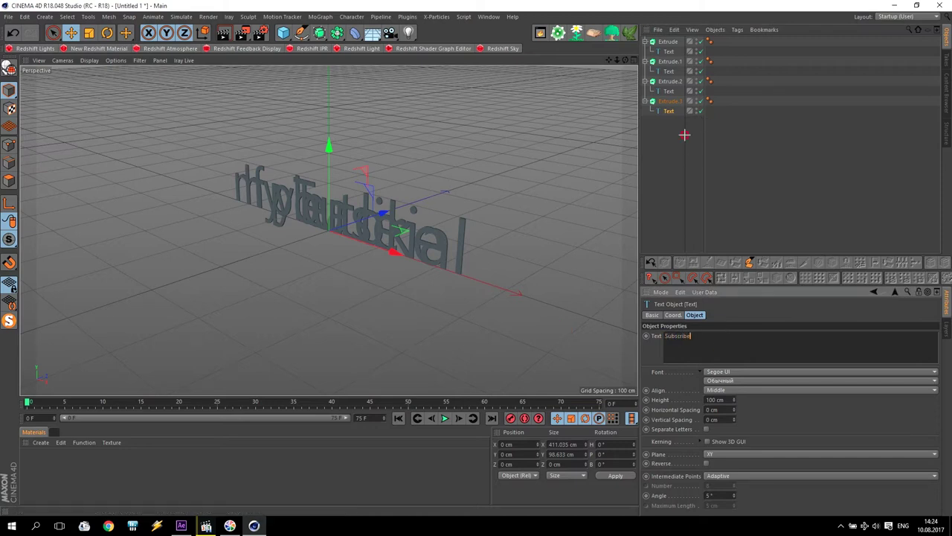
click(684, 136)
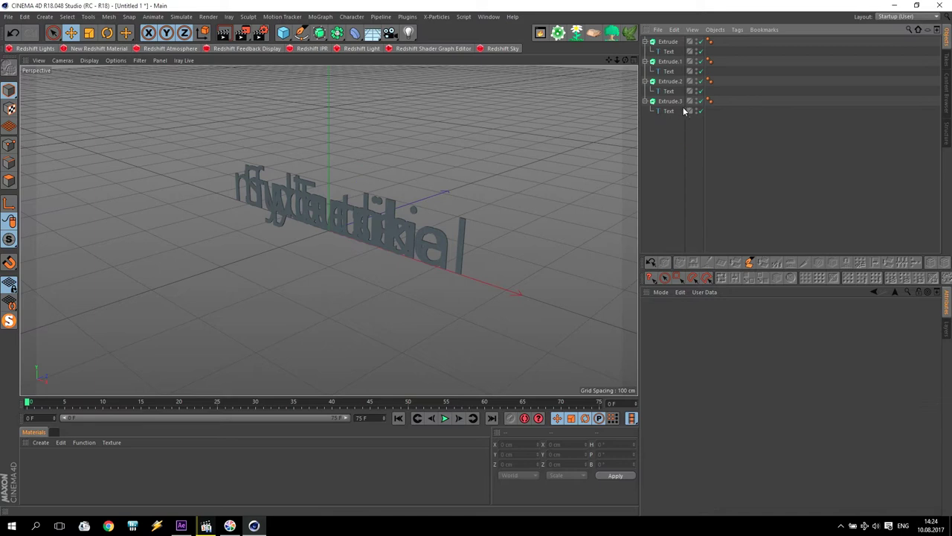
- Connect the original Extrude and its text into one polygon object with Connect Objects + Delete
click(668, 42)
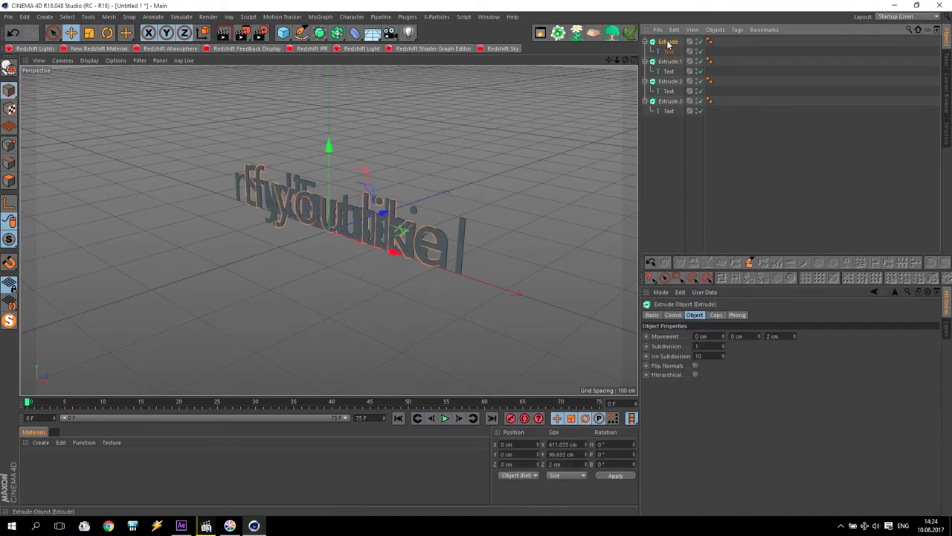
ctrl+click(669, 51)
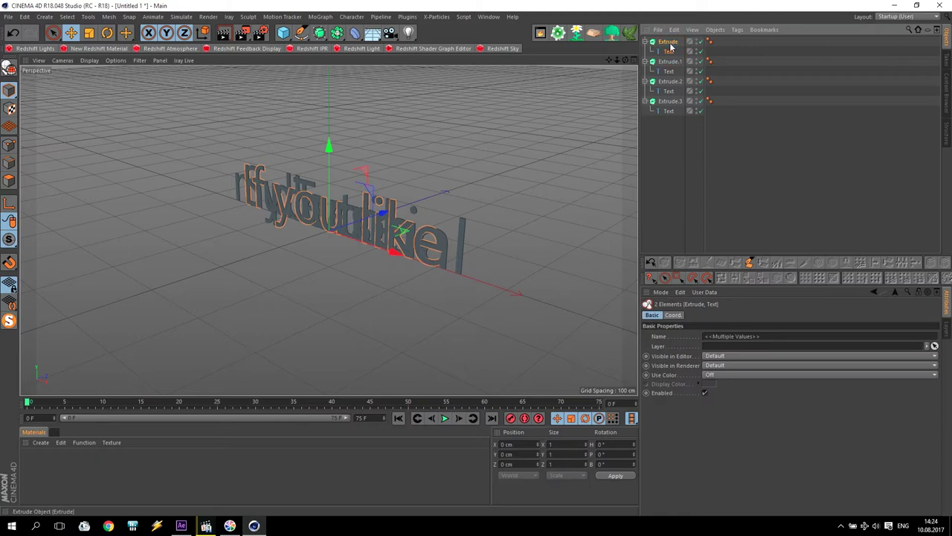
ctrl+click(669, 52)
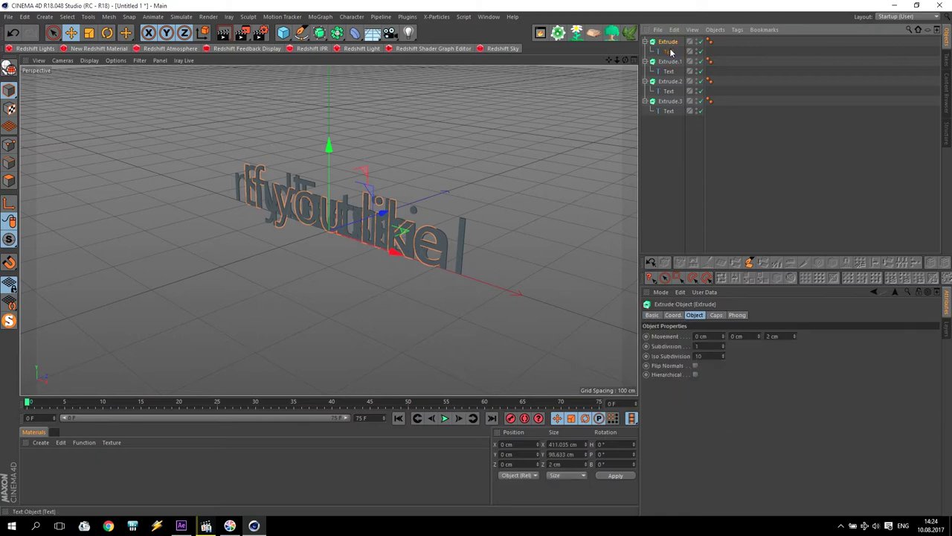
ctrl+click(671, 53)
click(670, 43)
right_click(667, 45)
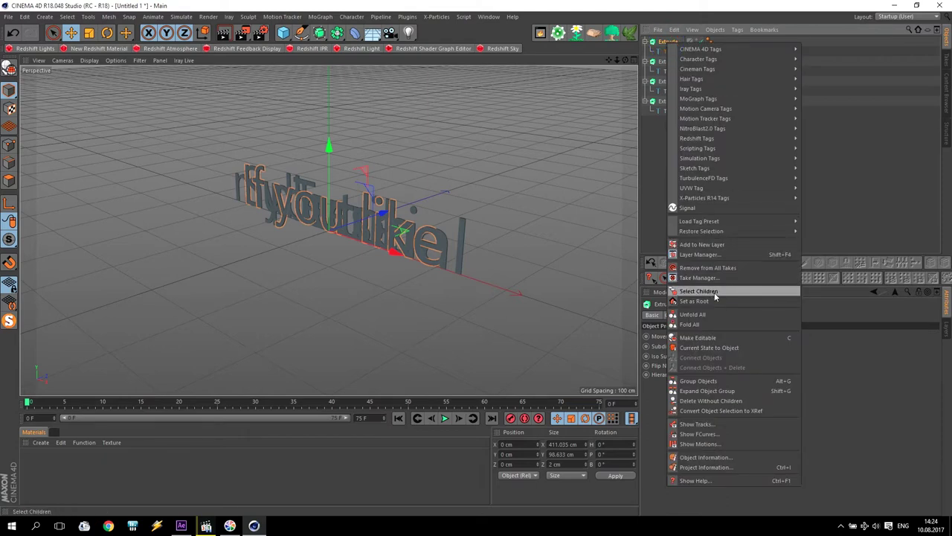
click(716, 291)
right_click(669, 44)
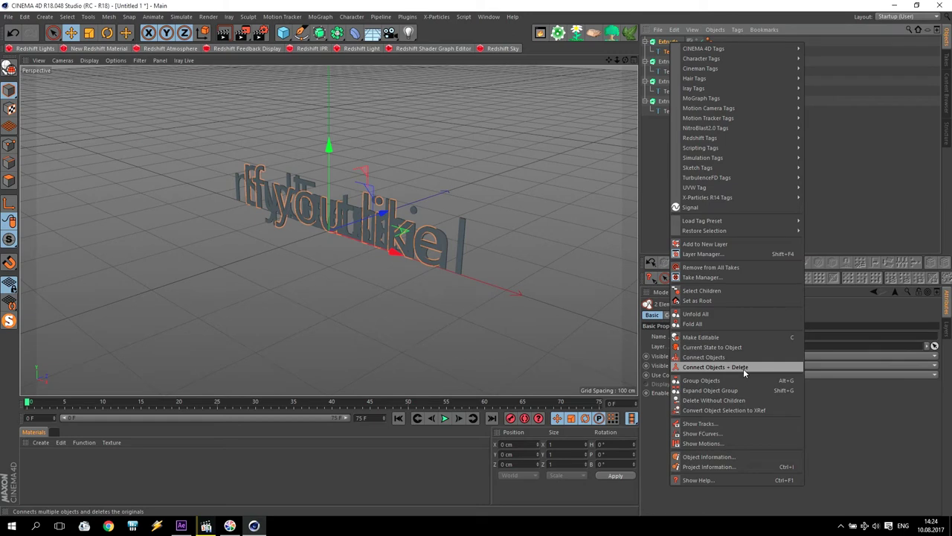
click(744, 368)
click(669, 53)
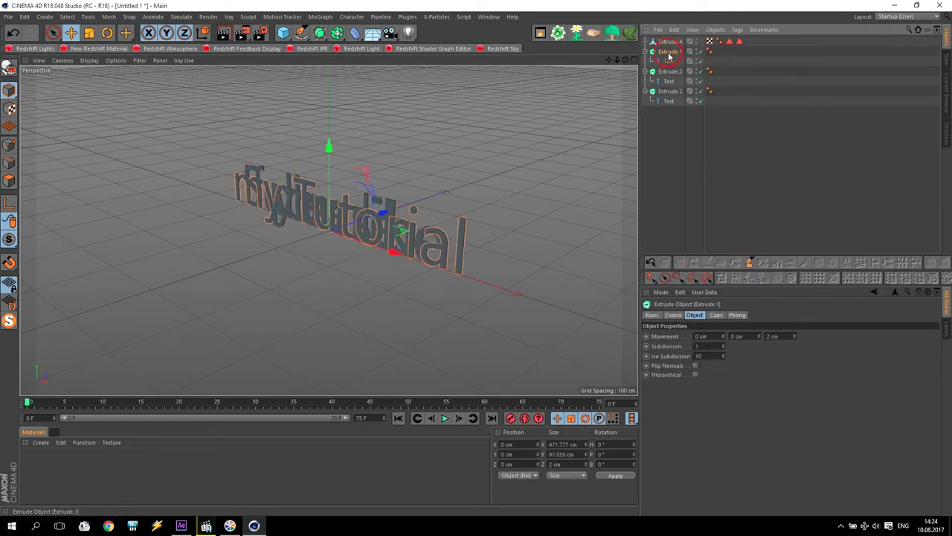
- Connect the remaining three Extrude copies with their text into polygon objects
ctrl+click(669, 61)
right_click(670, 61)
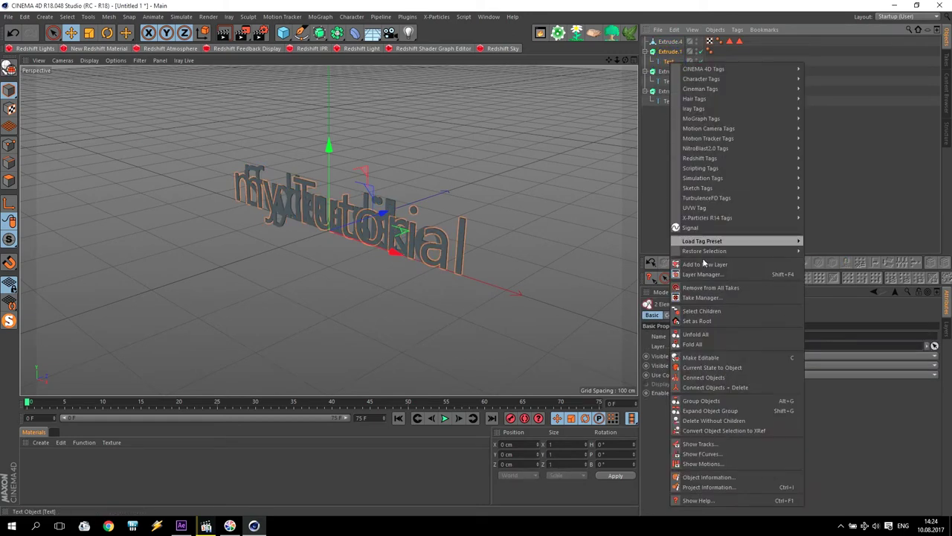
click(728, 386)
click(666, 68)
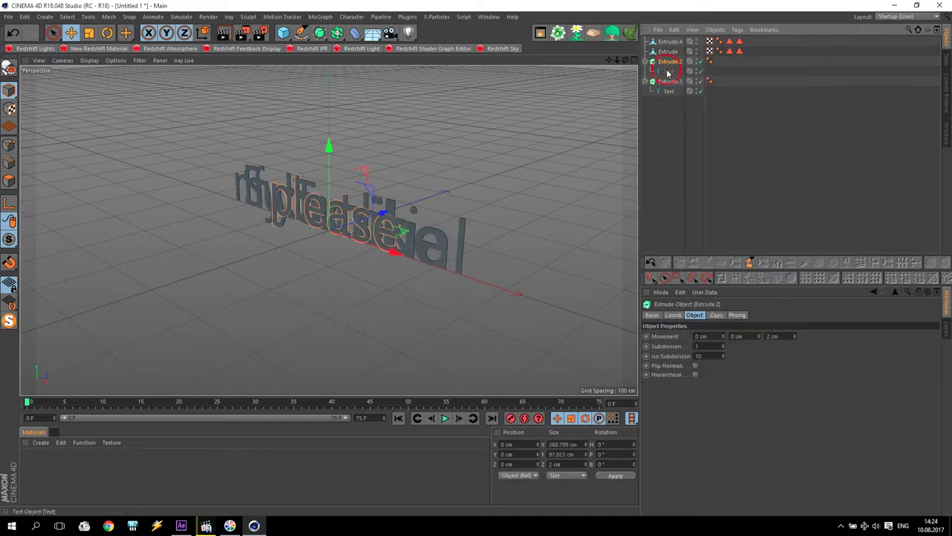
right_click(667, 74)
click(710, 395)
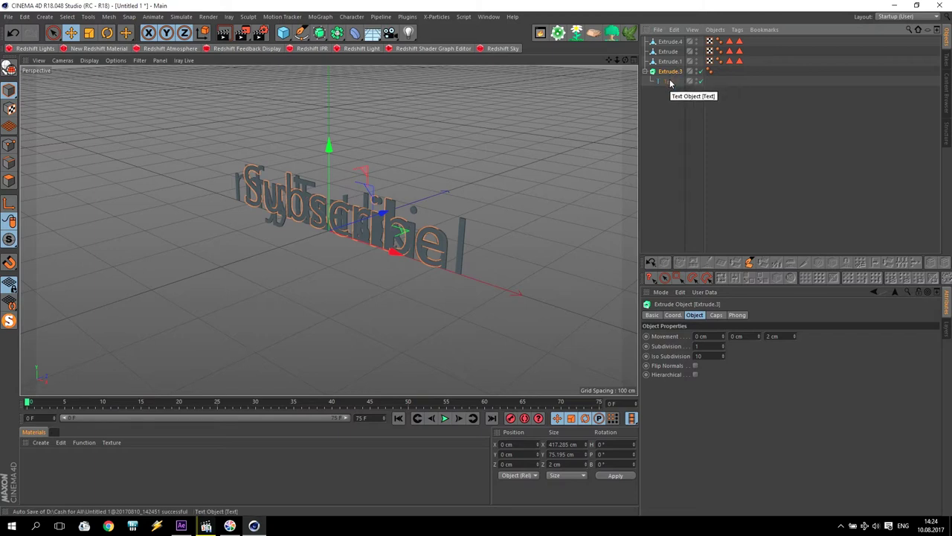
ctrl+click(669, 82)
right_click(670, 81)
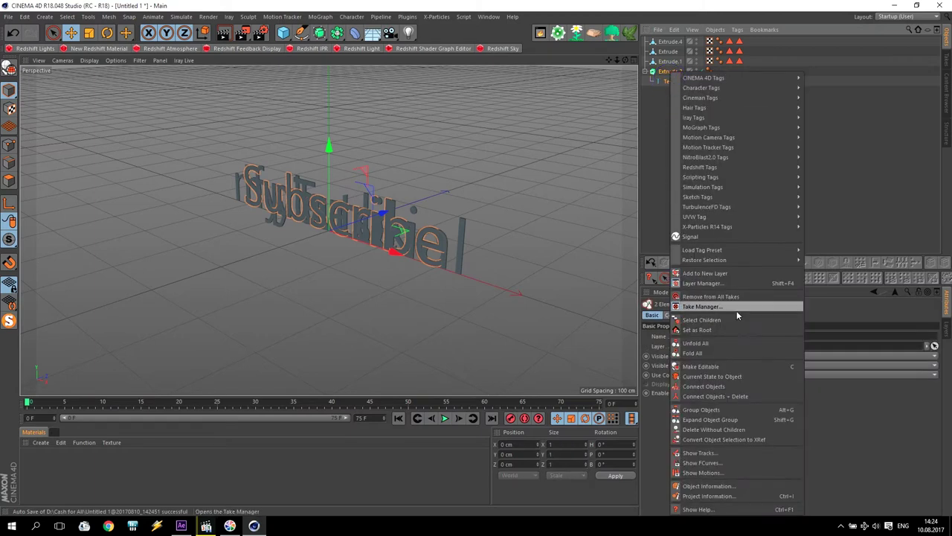
click(740, 397)
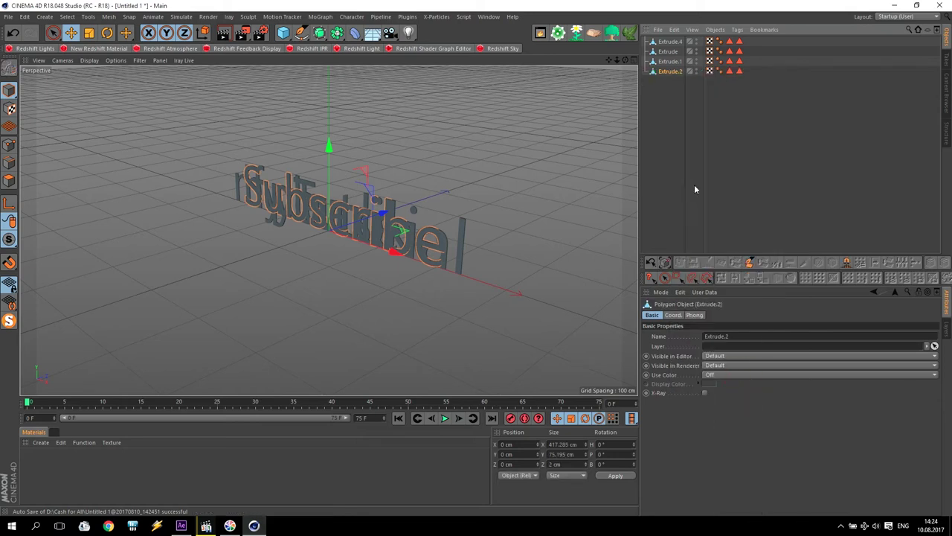
- Rename the first two word objects 'if you like' and 'my Tut'
click(675, 43)
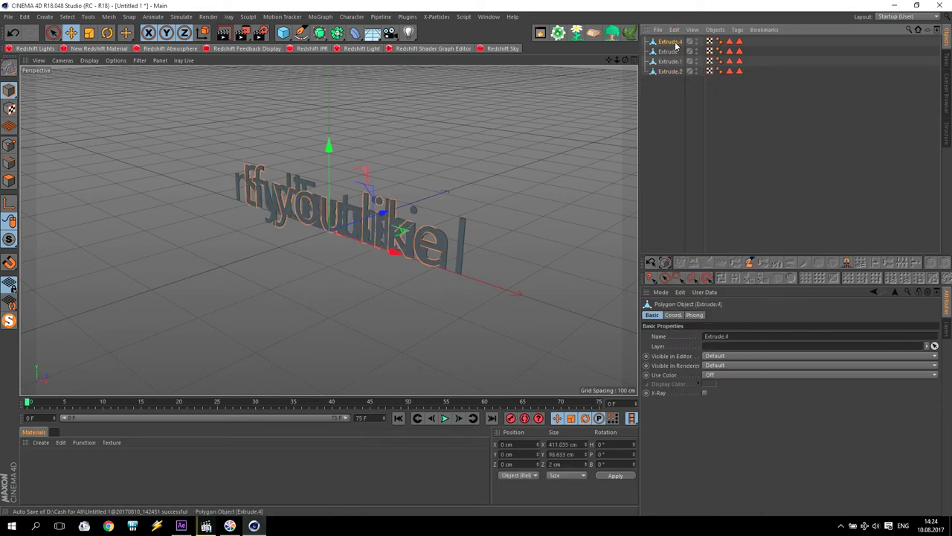
double_click(671, 42)
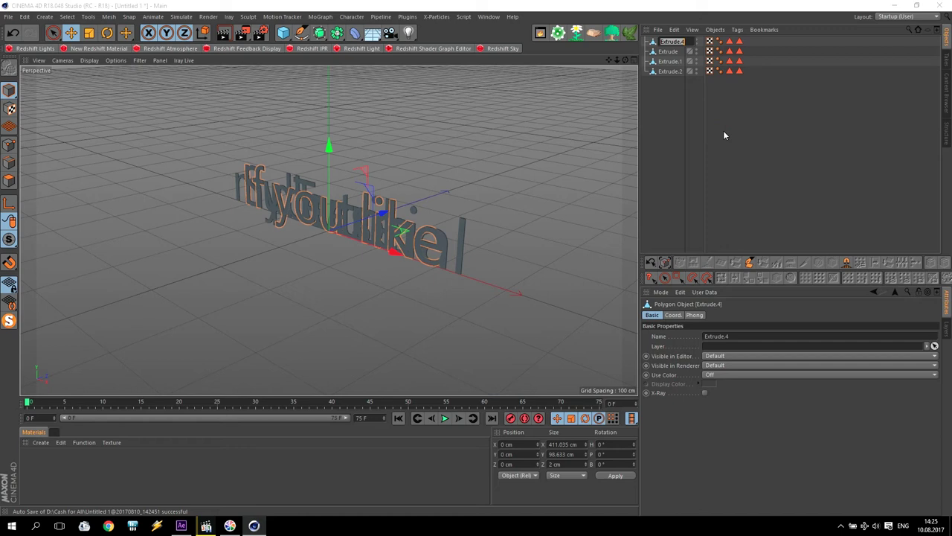
text(rf)
text( you like)
key(Return)
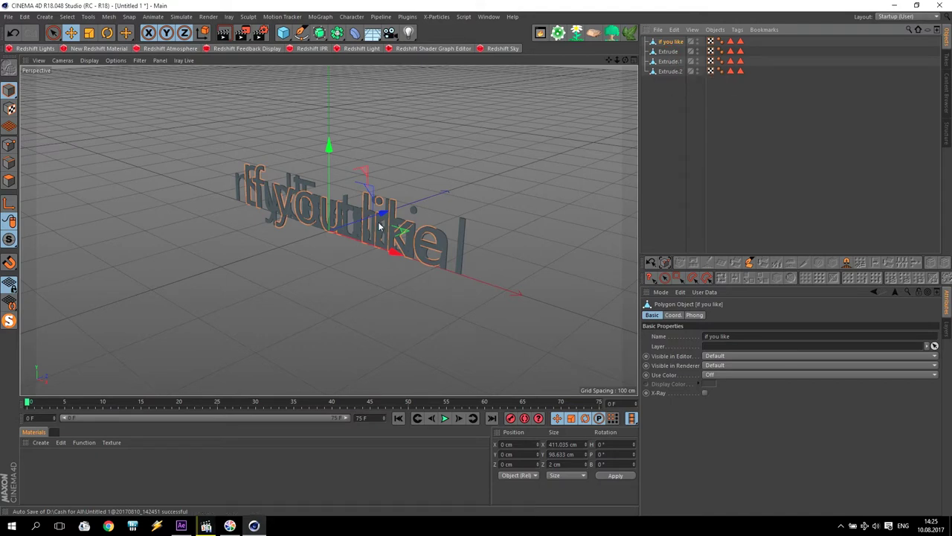
click(668, 52)
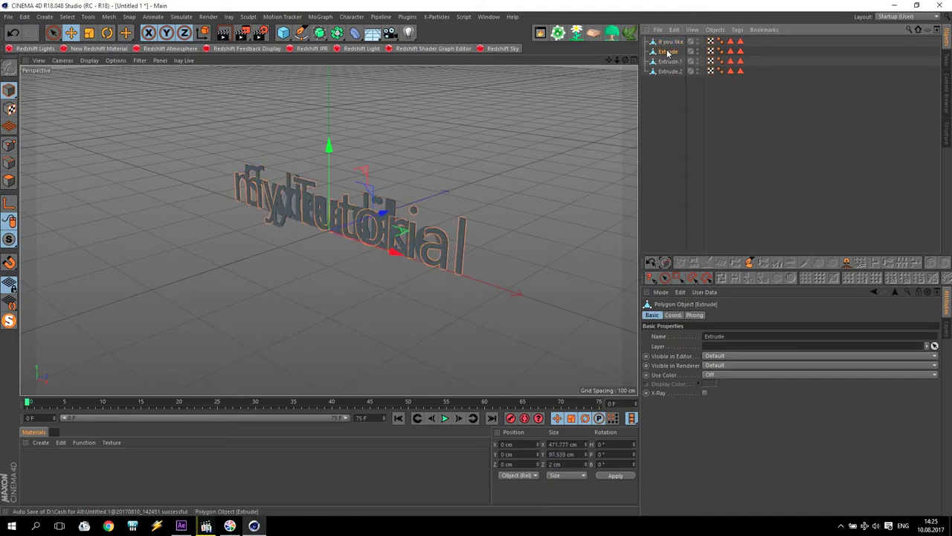
double_click(668, 52)
text(my Tut)
key(Return)
- Rename the other two word objects 'please' and 'Subs'
click(668, 63)
double_click(668, 63)
text(sh)
text(please)
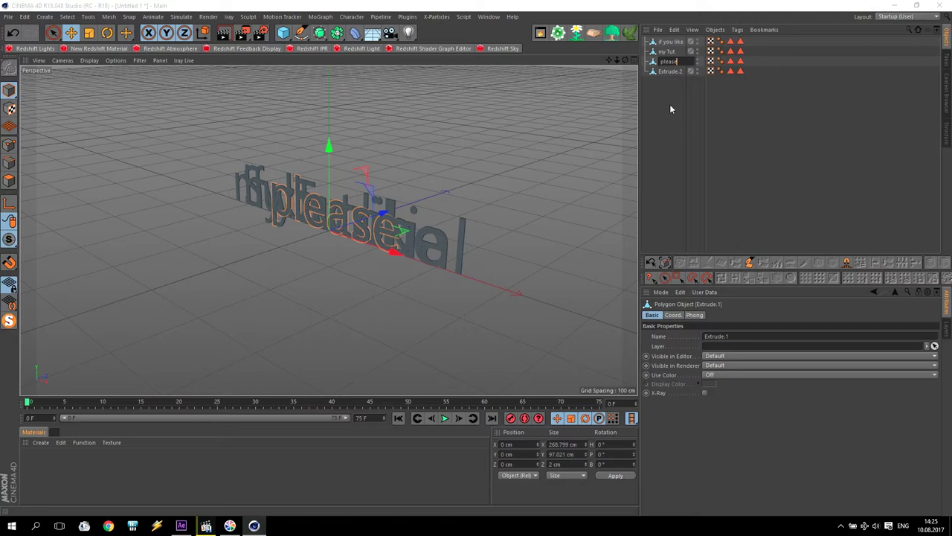
key(Return)
click(671, 76)
click(670, 72)
double_click(670, 72)
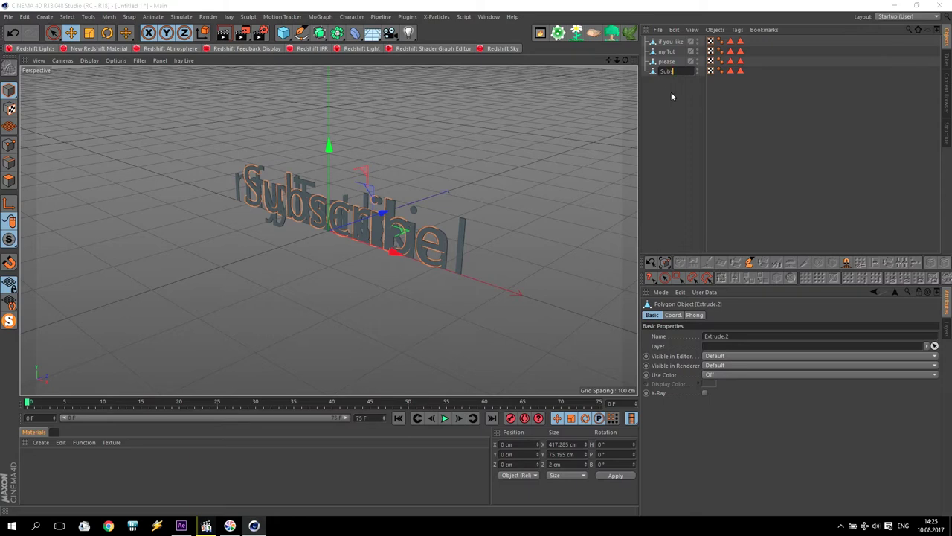
key(Return)
click(664, 72)
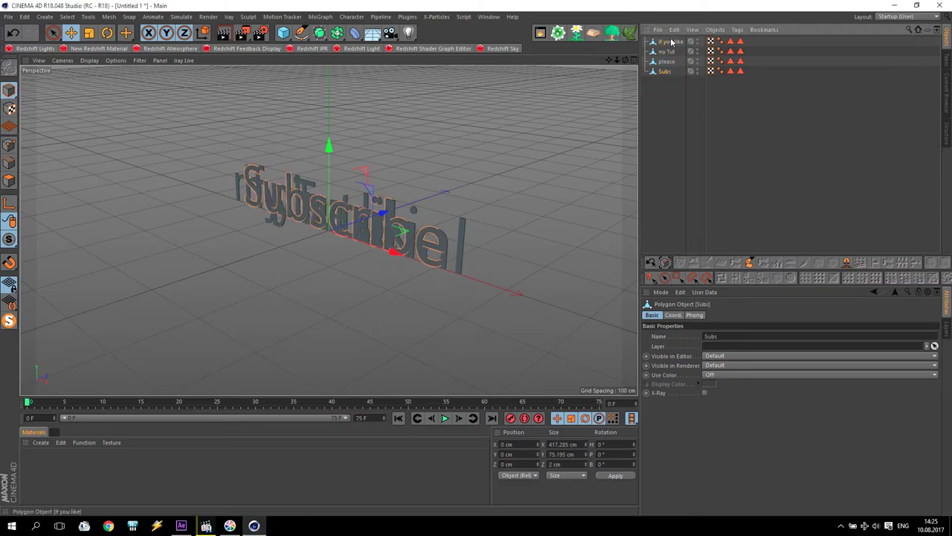
- In the four-view layout, move 'if you like' forward and 'please' back along Z
middle_click(209, 113)
middle_click(264, 108)
middle_click(278, 146)
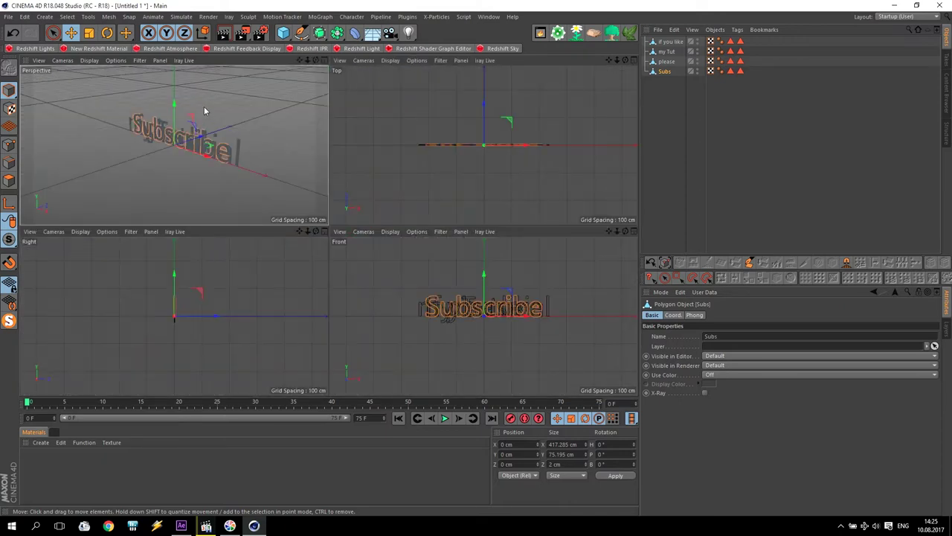
alt+middle_drag(457, 157, 468, 171)
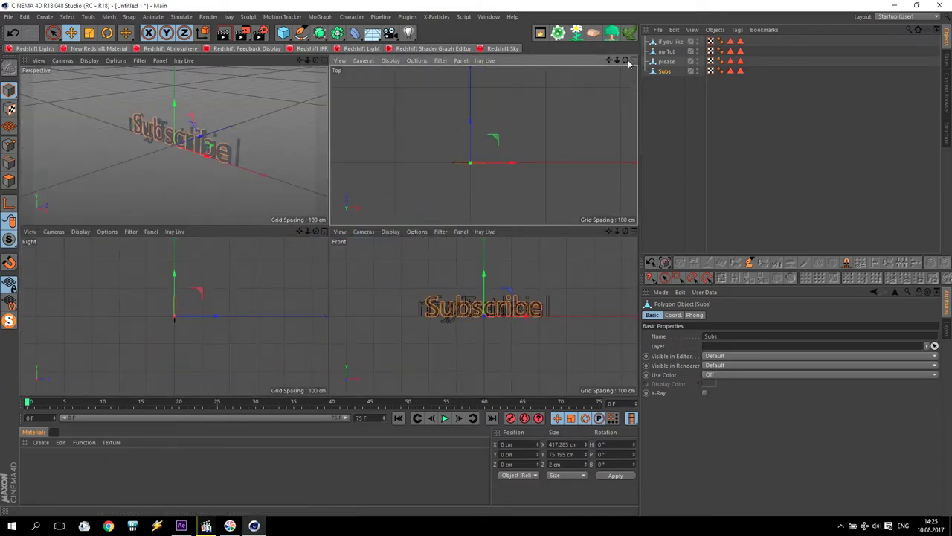
drag(610, 61, 615, 36)
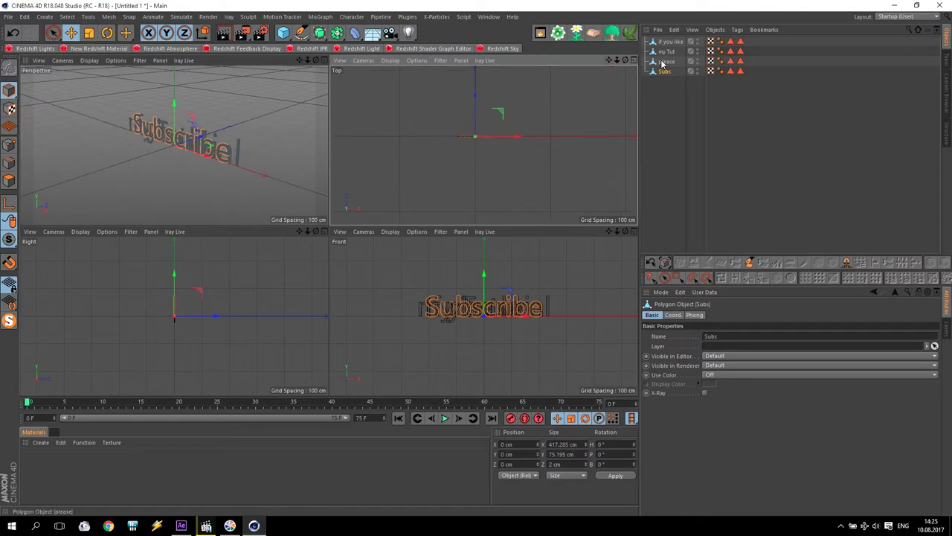
click(670, 42)
drag(474, 96, 483, 134)
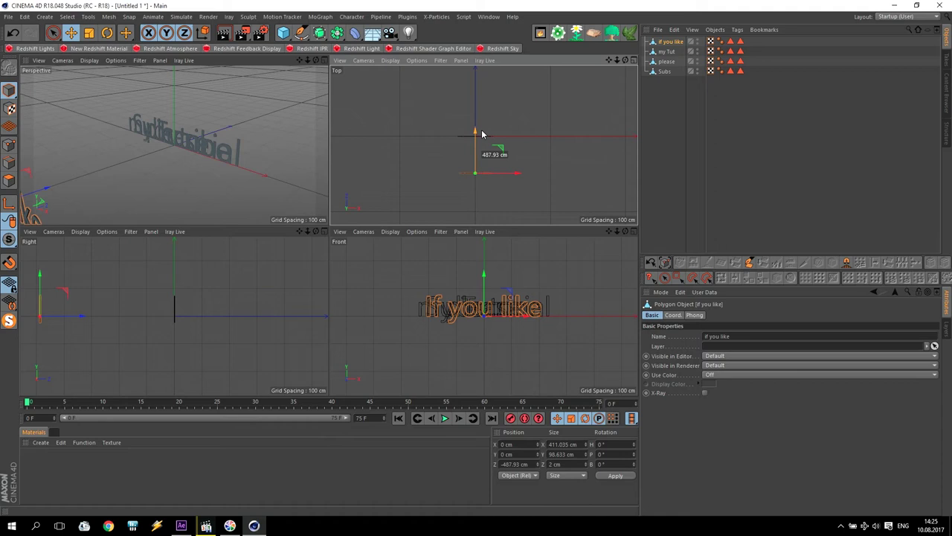
click(667, 51)
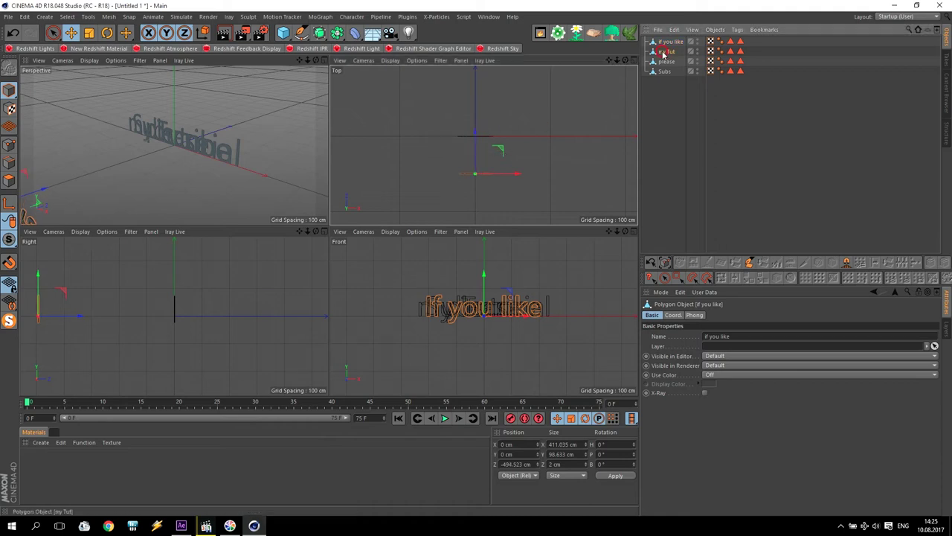
click(667, 61)
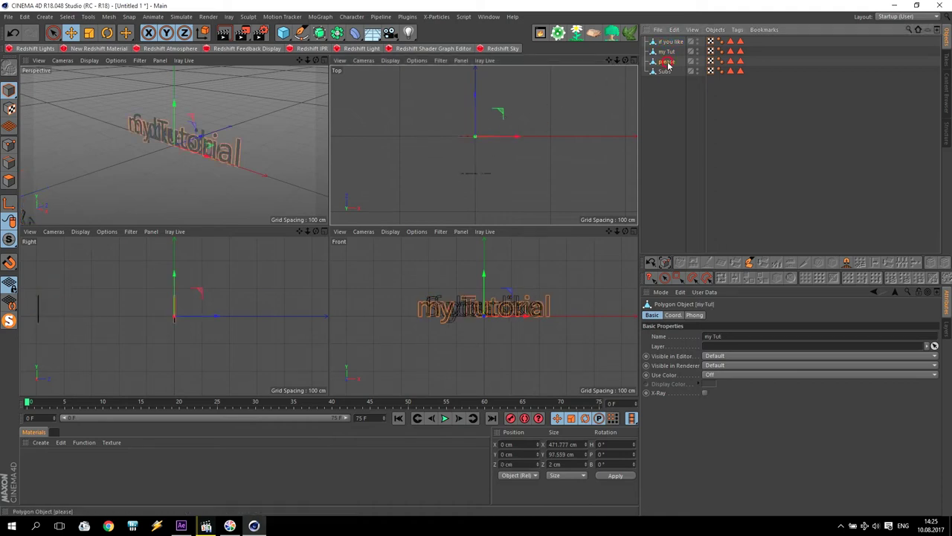
mouse_move(485, 112)
mouse_down()
mouse_move(486, 76)
mouse_move(482, 179)
mouse_up()
click(665, 72)
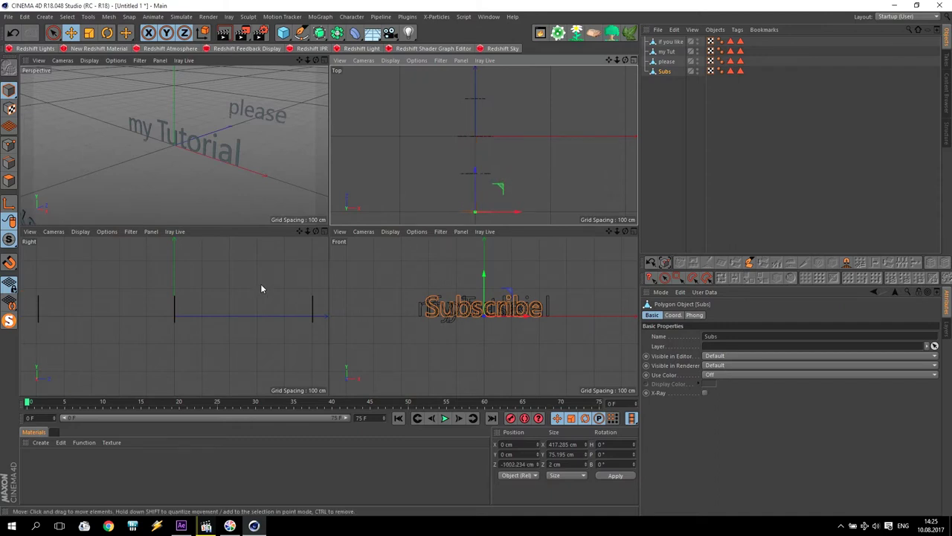
scroll(372, 253, down, 3)
scroll(484, 200, down, 2)
scroll(565, 156, up, 1)
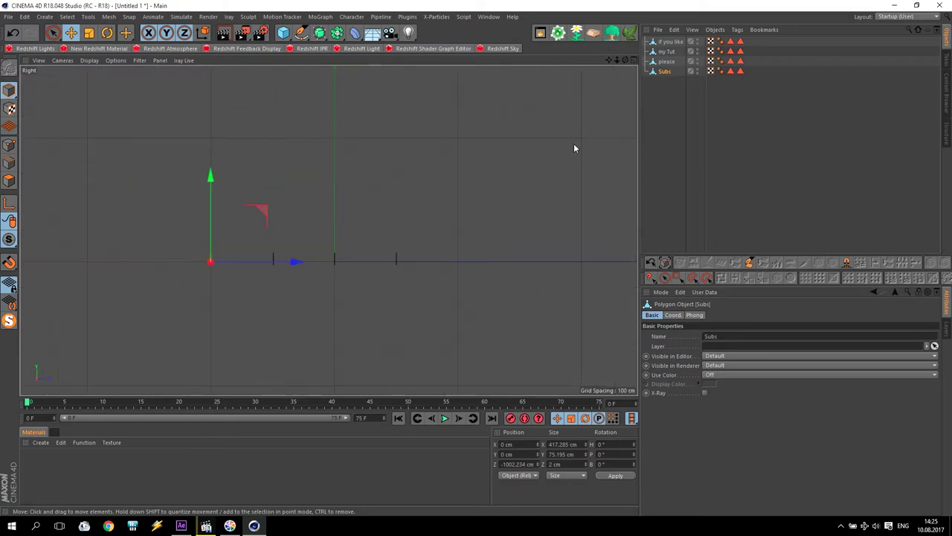
- Raise 'if you like' and 'please' along Y in the Right view
click(667, 41)
drag(273, 227, 277, 186)
click(673, 52)
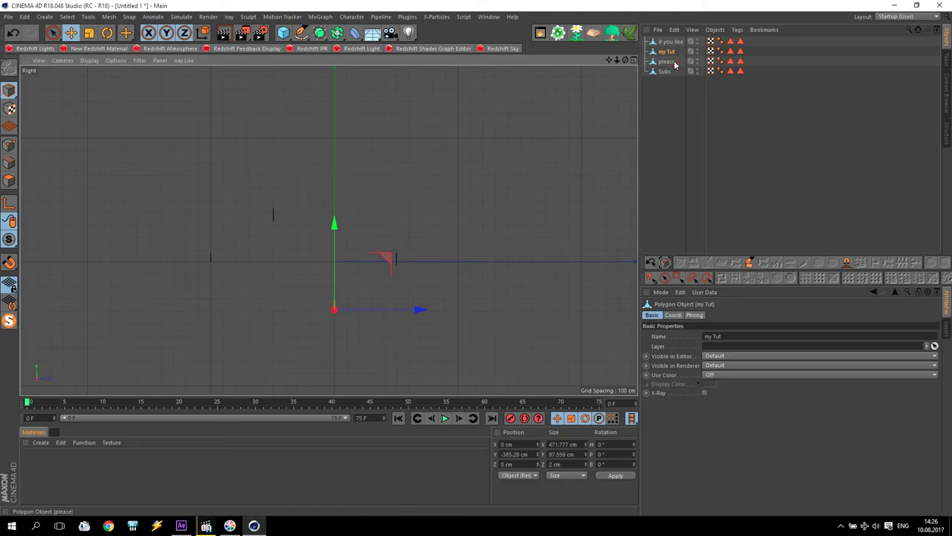
click(398, 223)
drag(398, 223, 402, 200)
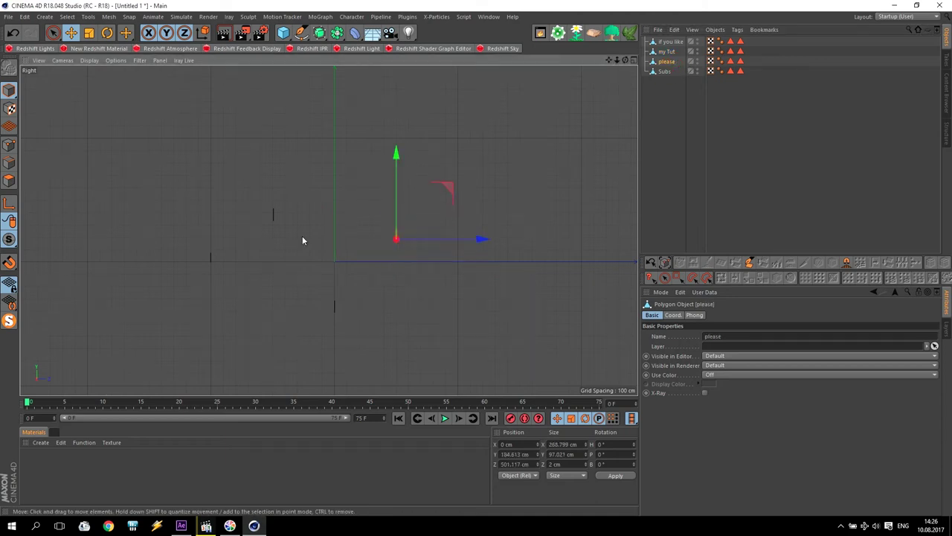
click(211, 255)
middle_click(335, 243)
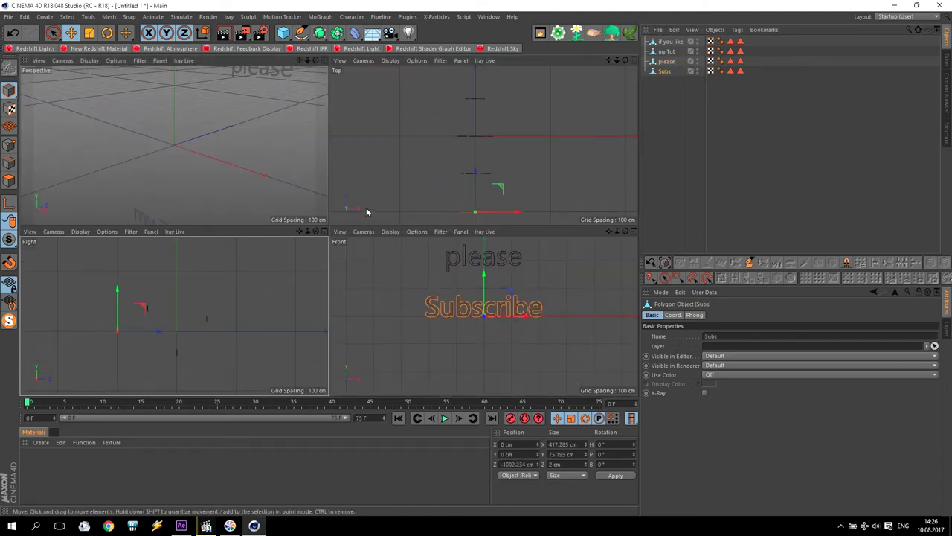
- Maximise the Perspective view and pan, dolly and orbit to frame 'If you like' above 'please'
middle_click(275, 123)
scroll(485, 131, down, 3)
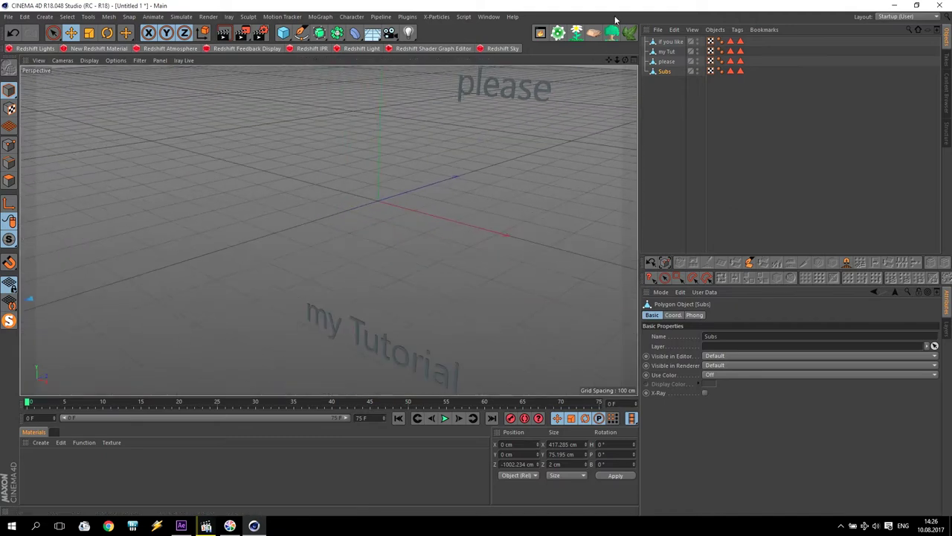
mouse_move(608, 59)
mouse_down()
mouse_move(410, 170)
mouse_move(340, 176)
mouse_move(390, 167)
mouse_move(398, 152)
mouse_move(393, 166)
mouse_move(446, 134)
mouse_up()
mouse_move(610, 60)
mouse_down()
mouse_move(473, 176)
mouse_move(464, 162)
mouse_up()
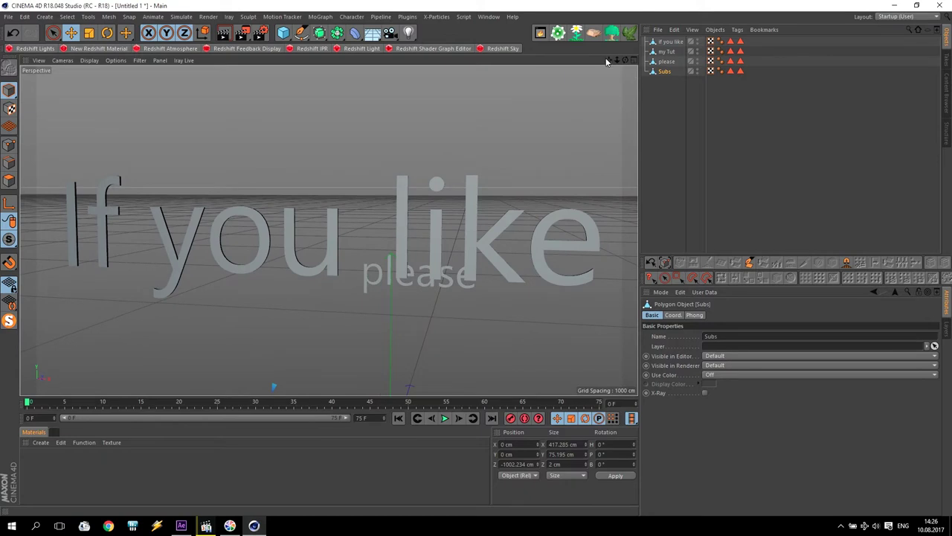
drag(610, 59, 610, 67)
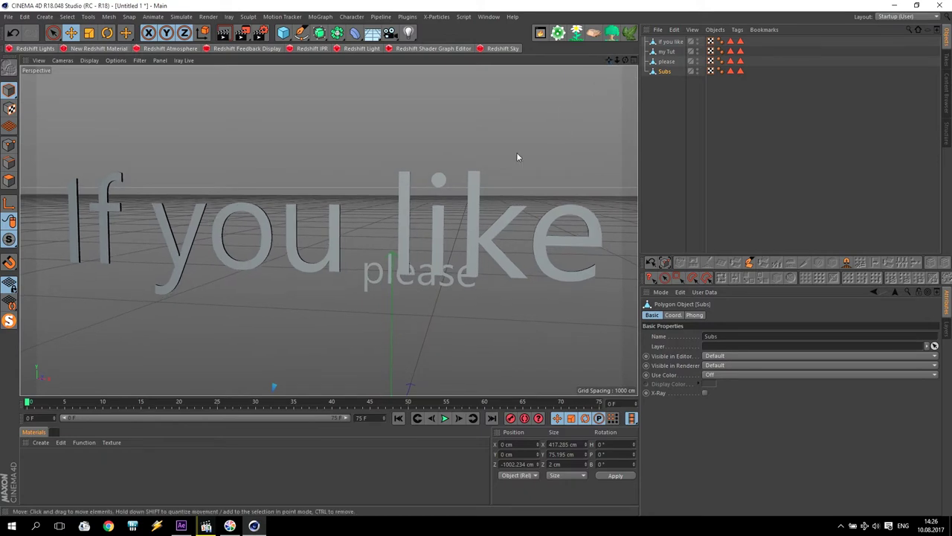
- Change the render Output Height from 720 to 576, giving a 1280 × 576 frame
click(260, 33)
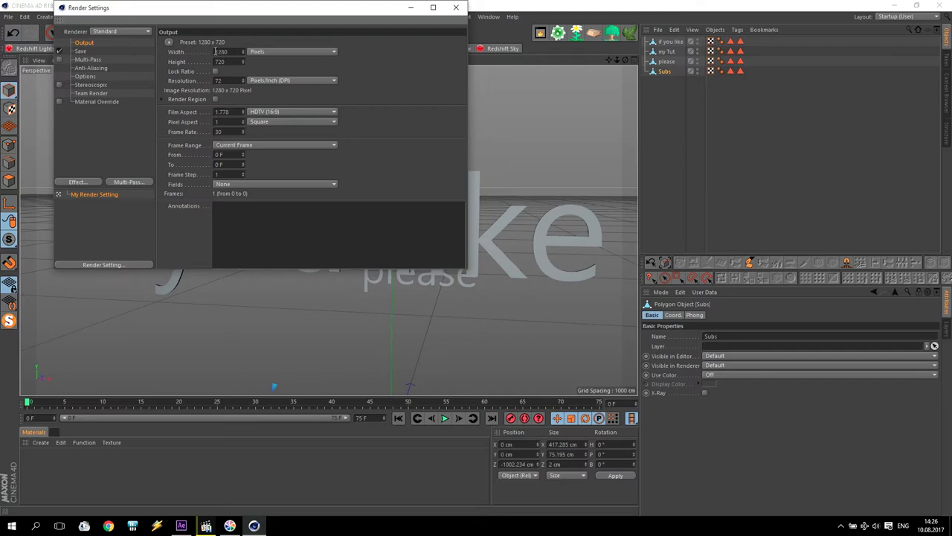
drag(221, 62, 206, 65)
text(576)
key(Return)
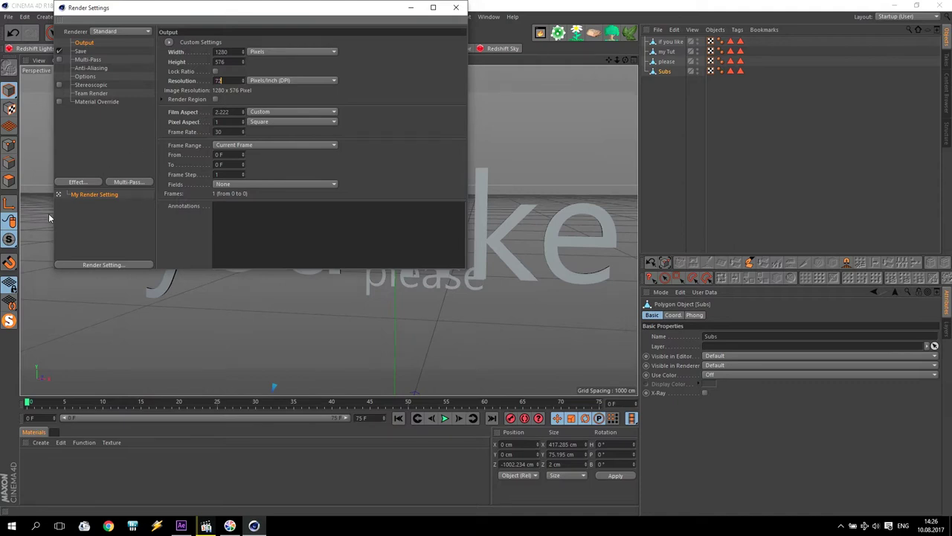
click(457, 7)
scroll(329, 227, down, 2)
scroll(328, 230, down, 2)
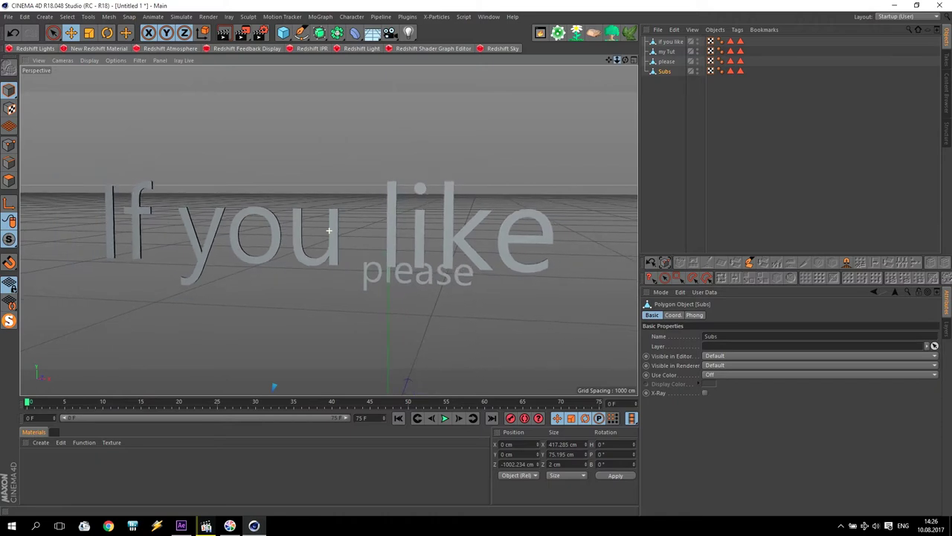
- Add a new camera and name it 'If you like'
scroll(328, 230, down, 2)
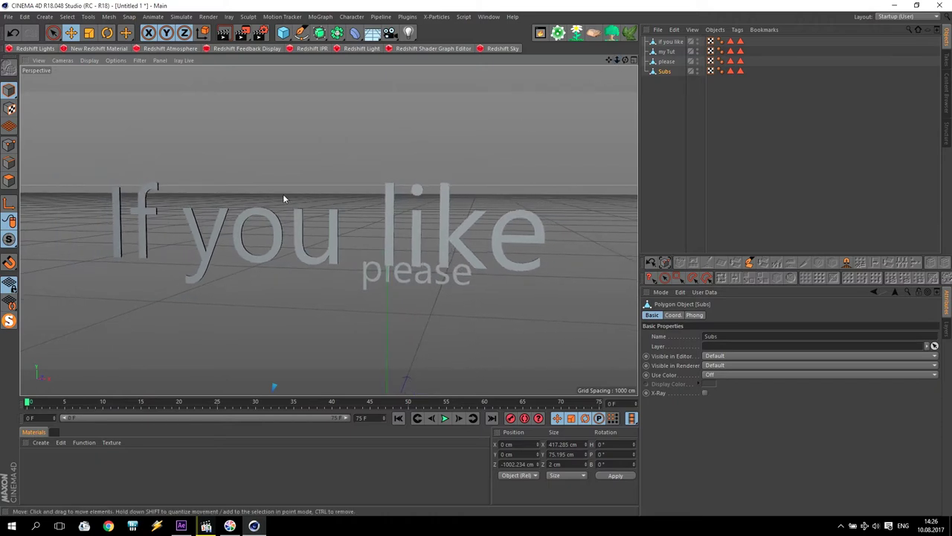
click(391, 33)
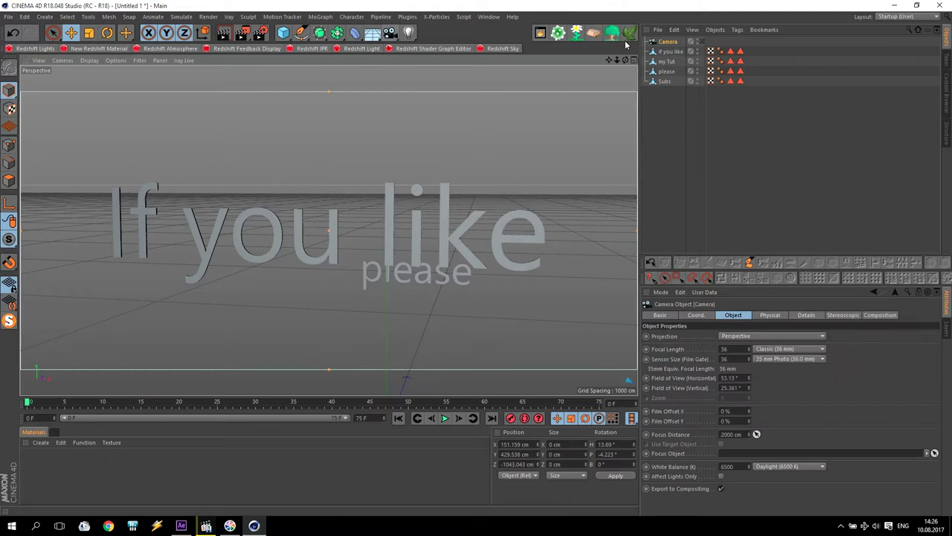
click(674, 43)
text(If you like)
click(678, 112)
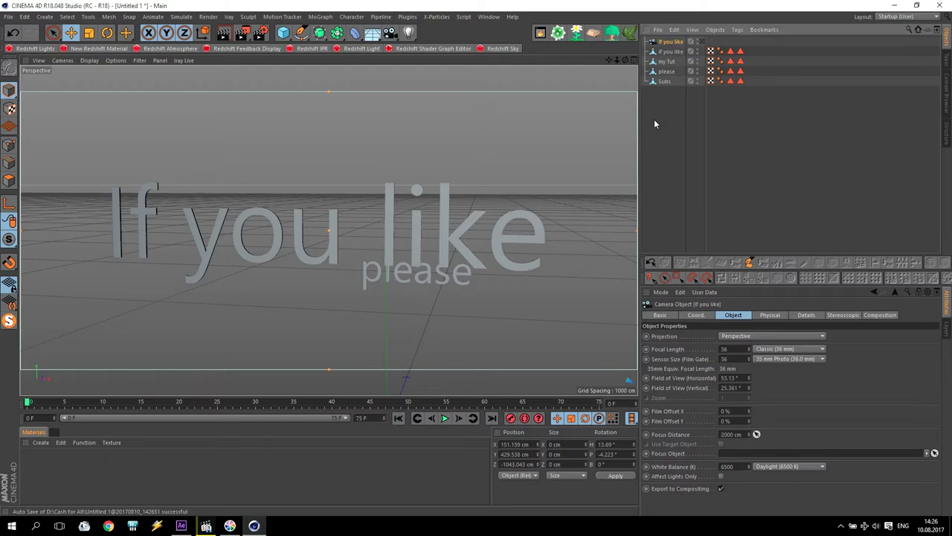
- Move the view closer to the my Tutorial text and add a camera named 'my Tut'
drag(615, 63, 610, 63)
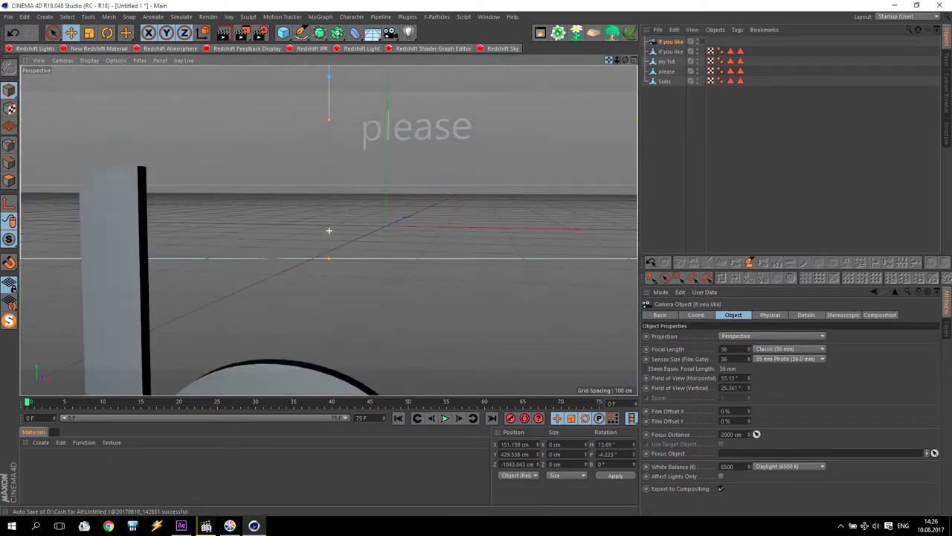
drag(624, 63, 618, 66)
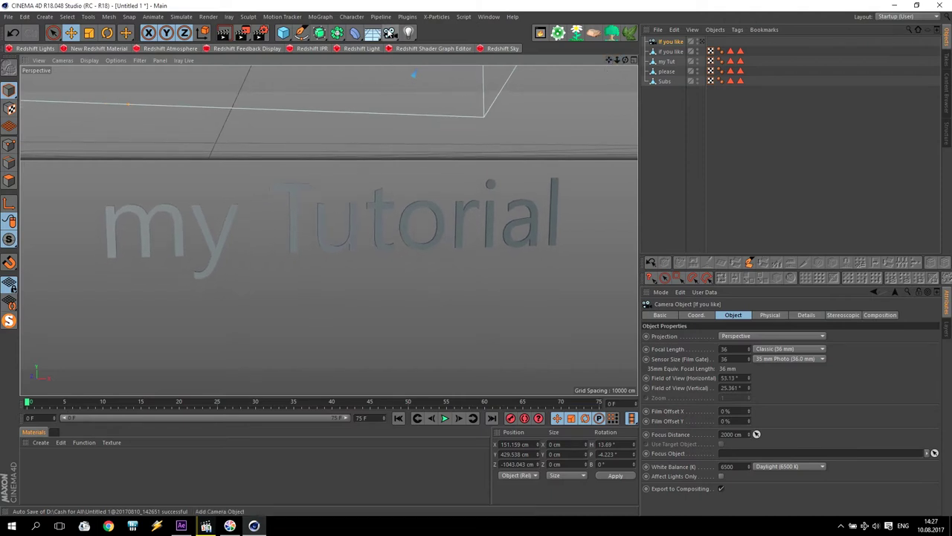
click(389, 34)
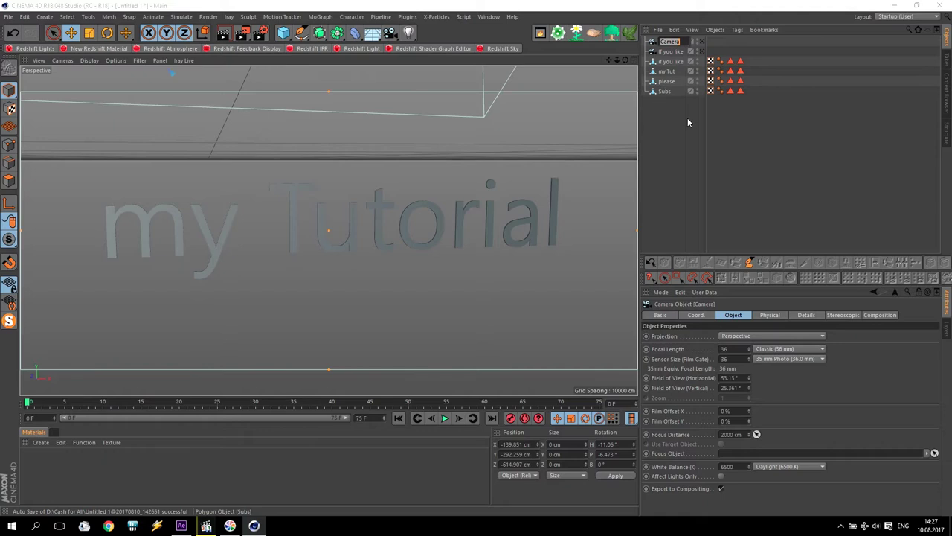
text(my Tut)
key(Return)
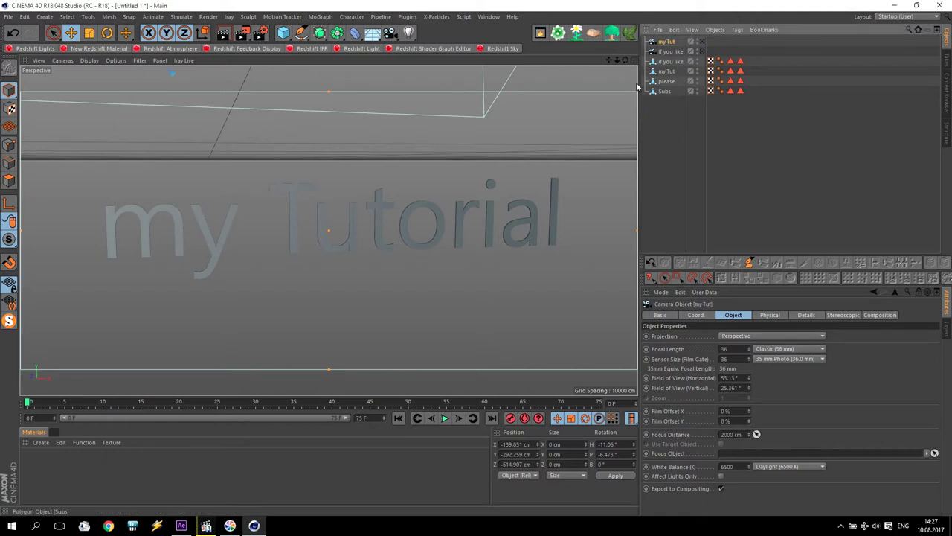
- Orbit and zoom the viewport to frame the please text at a final angle
drag(612, 62, 612, 62)
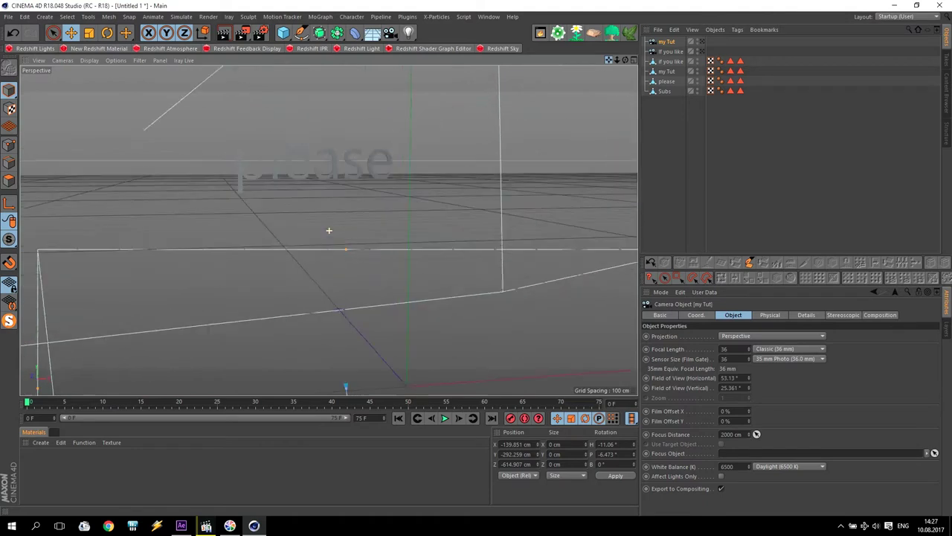
drag(329, 230, 579, 94)
drag(617, 60, 385, 186)
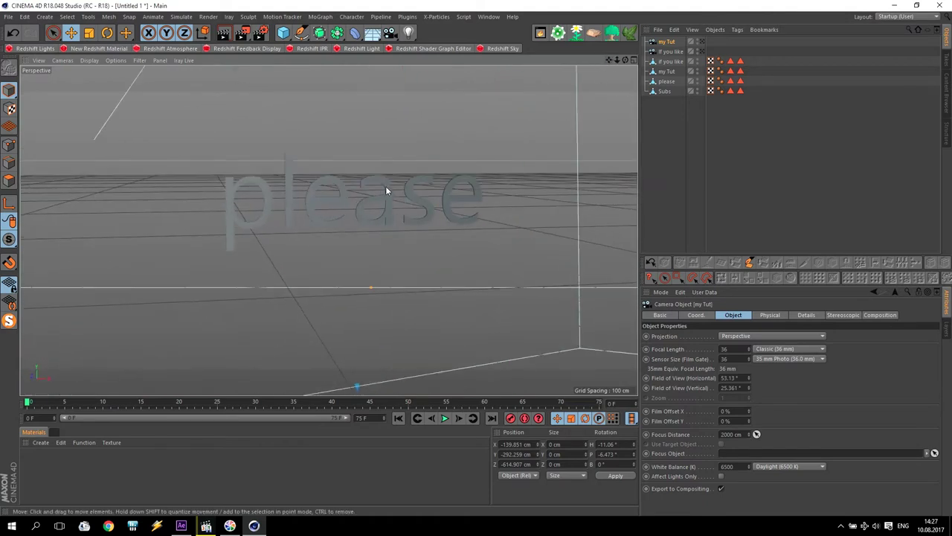
drag(617, 59, 329, 230)
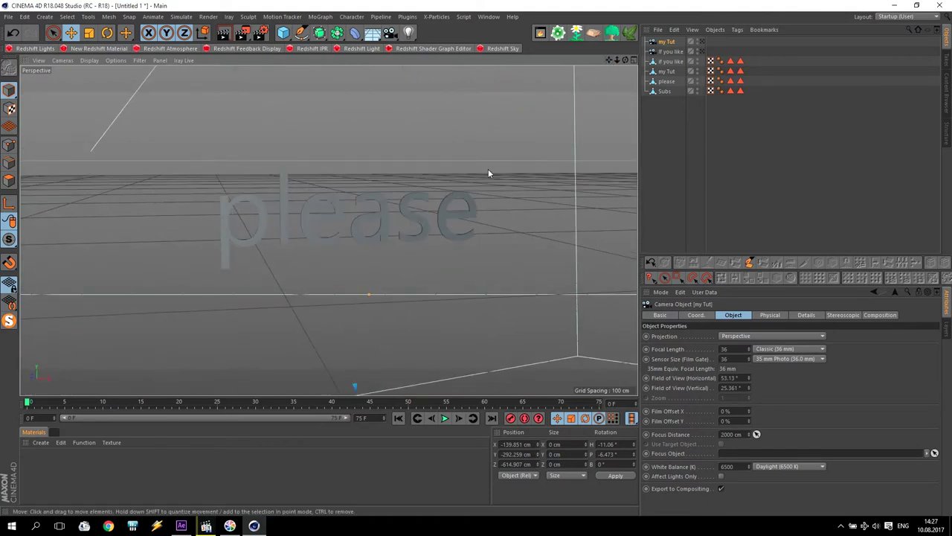
drag(488, 169, 625, 63)
drag(329, 229, 328, 230)
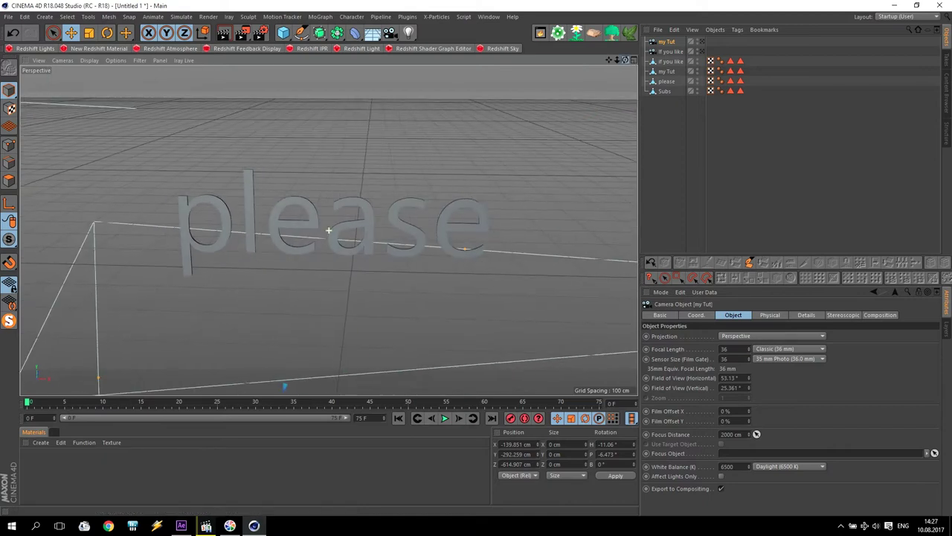
drag(617, 60, 463, 199)
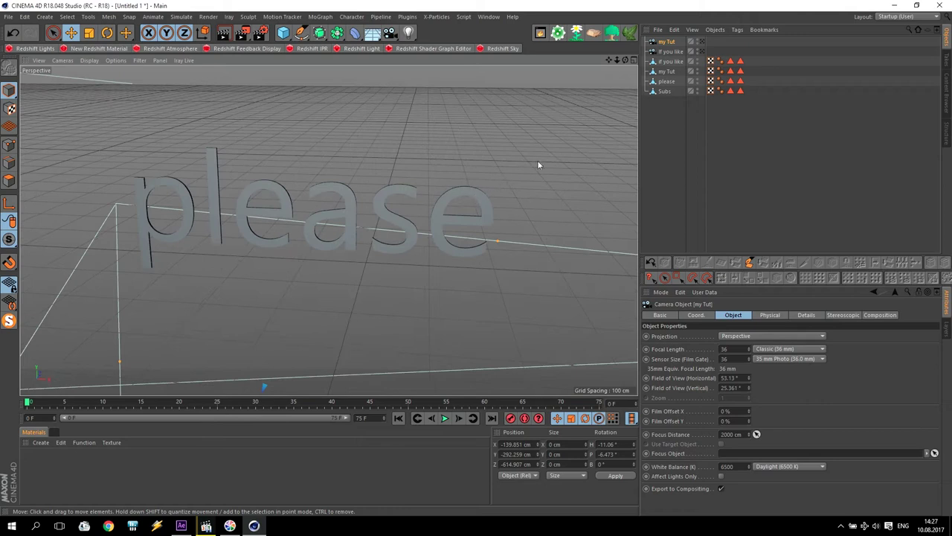
drag(617, 60, 581, 97)
- Add a camera at the please view and name it 'Please'
click(390, 32)
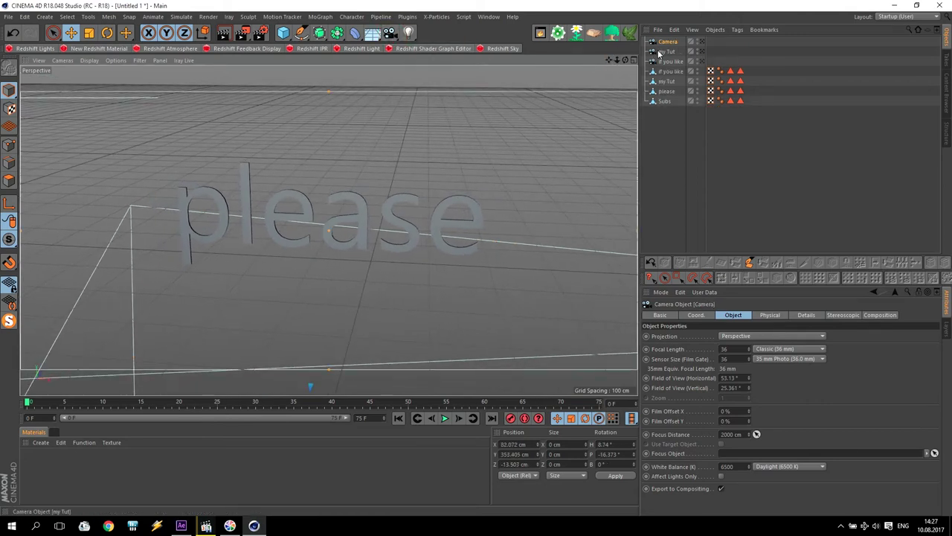
double_click(667, 42)
text(Please)
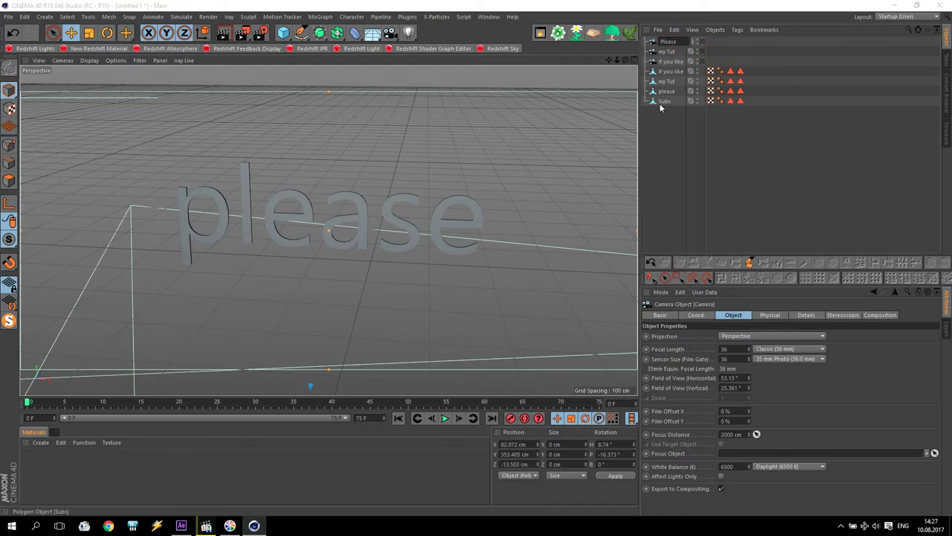
click(659, 124)
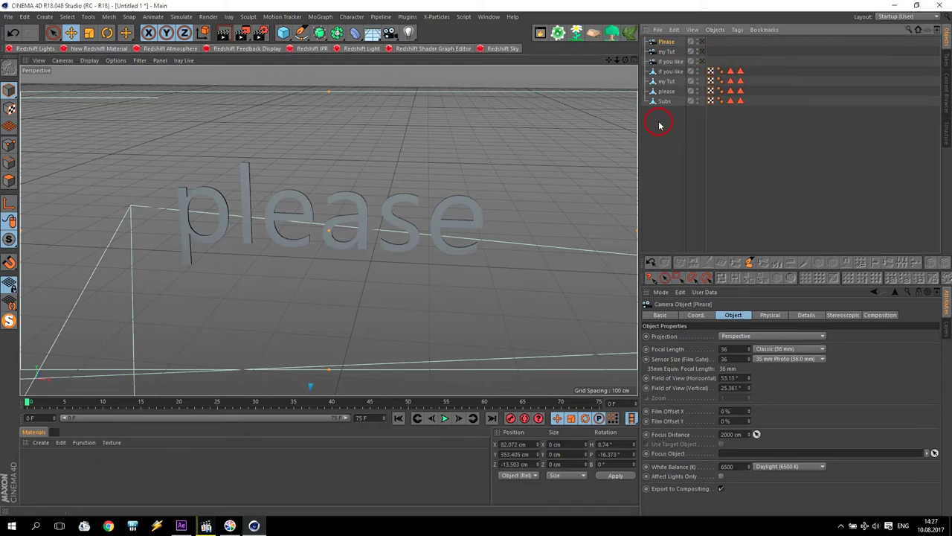
- Frame the Subscribe text and add a camera there named 'Subsc'
mouse_move(613, 64)
mouse_down()
mouse_move(625, 64)
mouse_move(608, 64)
mouse_up()
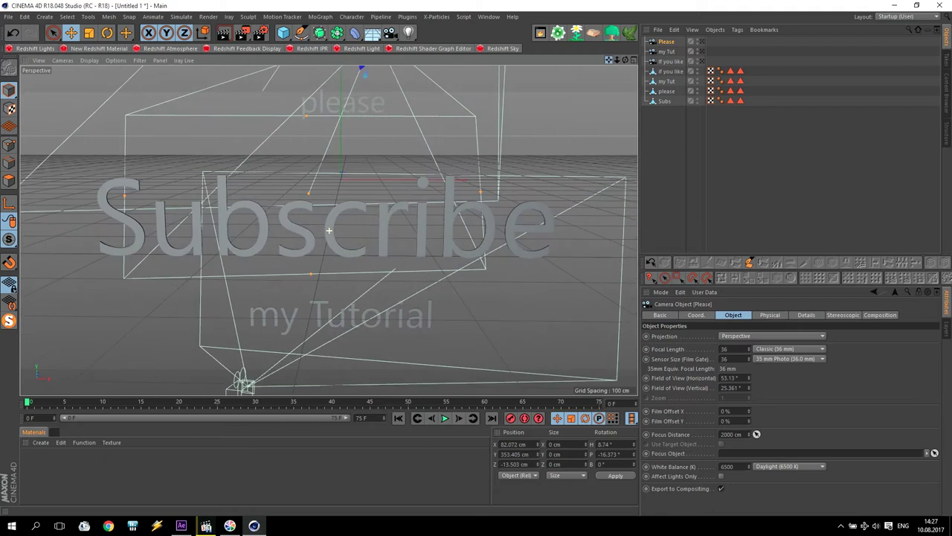
alt+drag(329, 231, 330, 232)
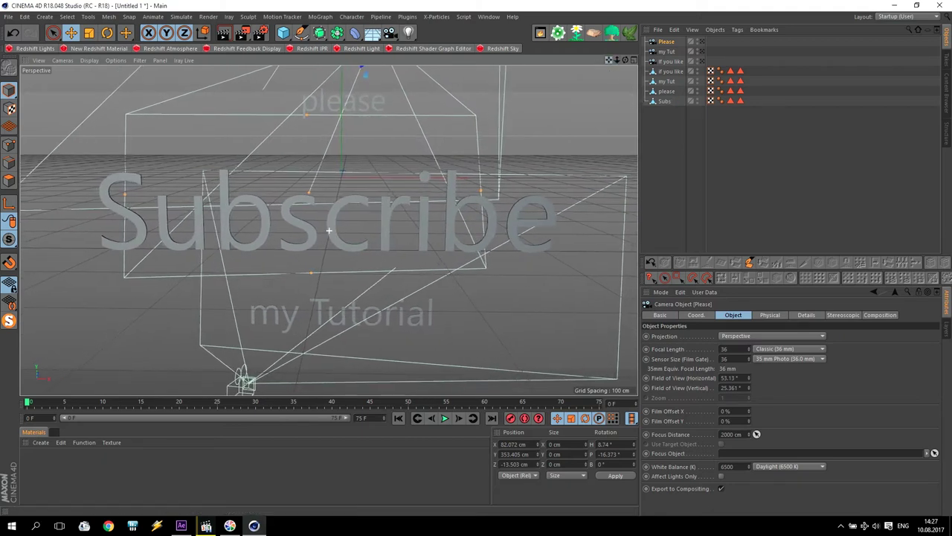
click(390, 33)
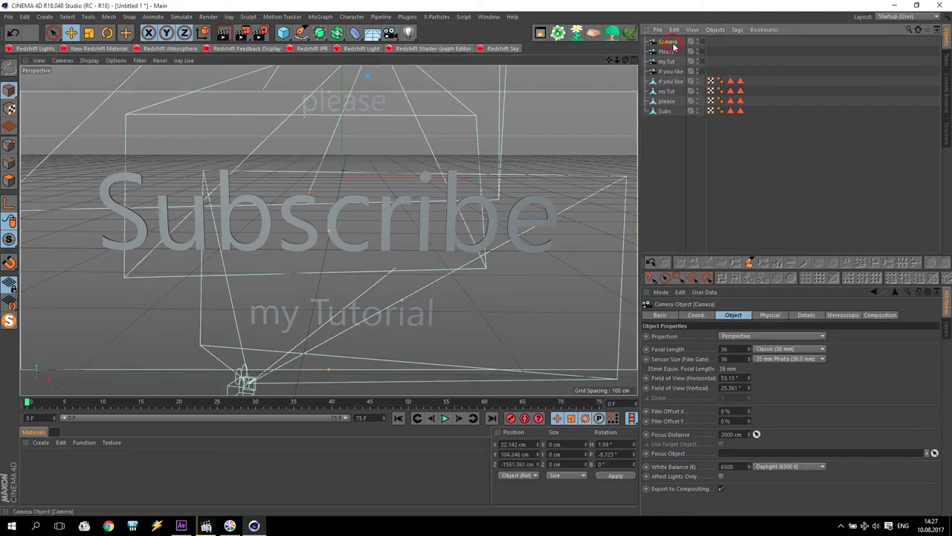
double_click(668, 42)
text(Subsc)
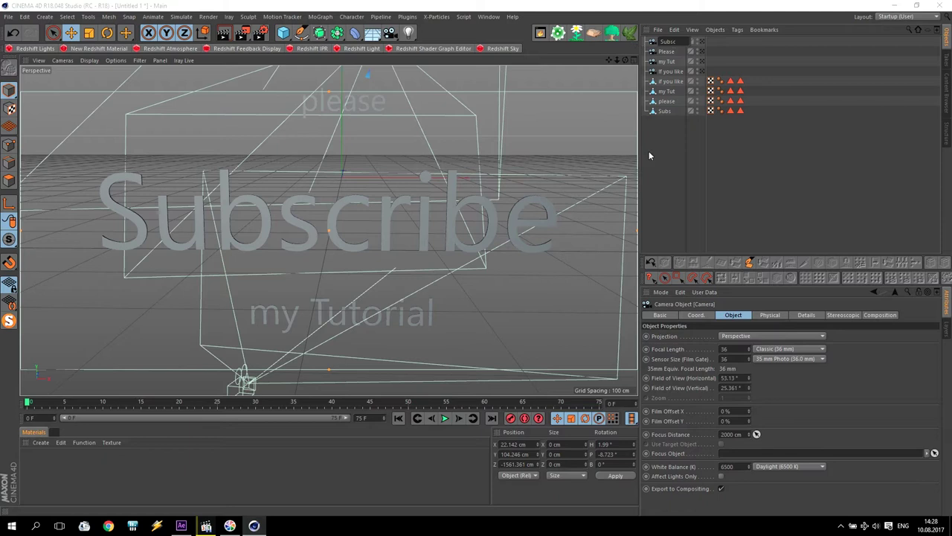
click(667, 198)
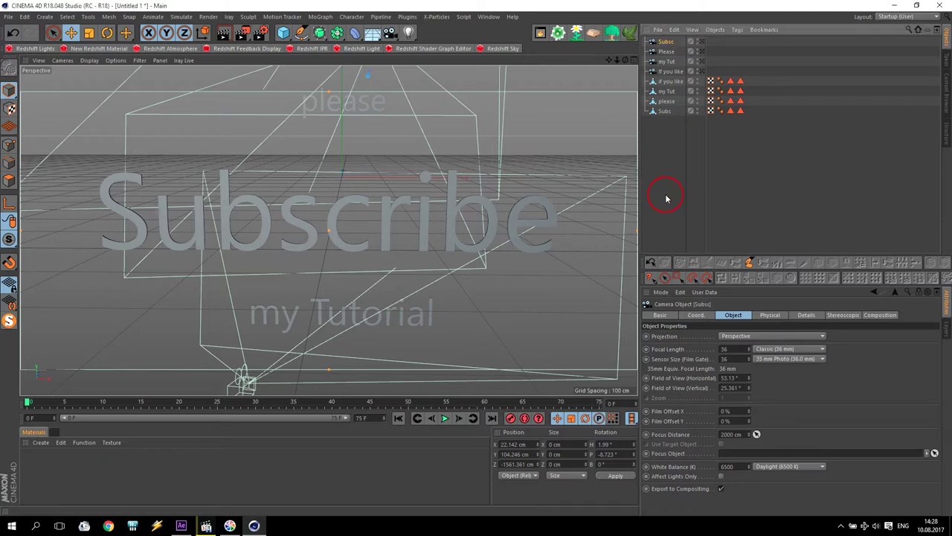
click(669, 70)
click(666, 42)
- Add a fifth camera named 'Main Camera' and bring up its tags list
click(390, 34)
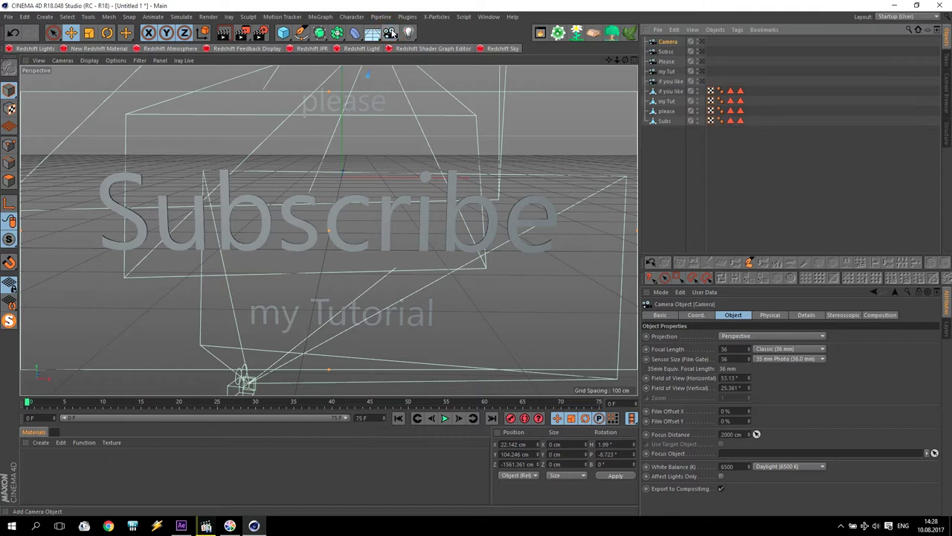
double_click(668, 43)
text(Main Ca)
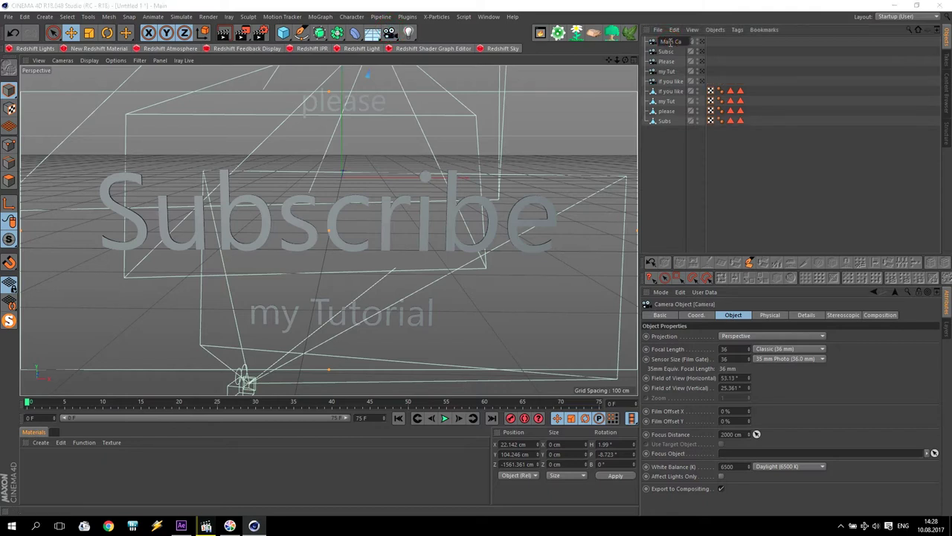
text(mera)
key(Return)
click(673, 43)
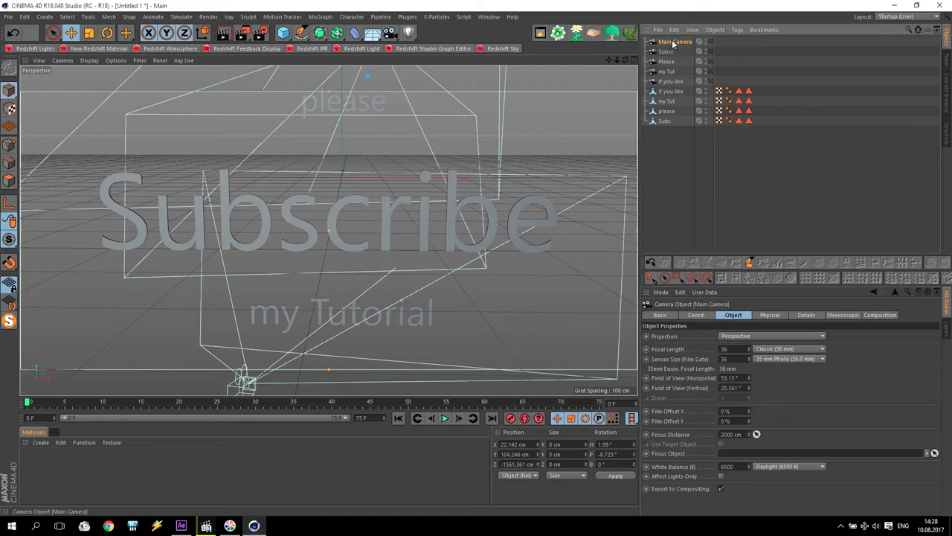
click(737, 30)
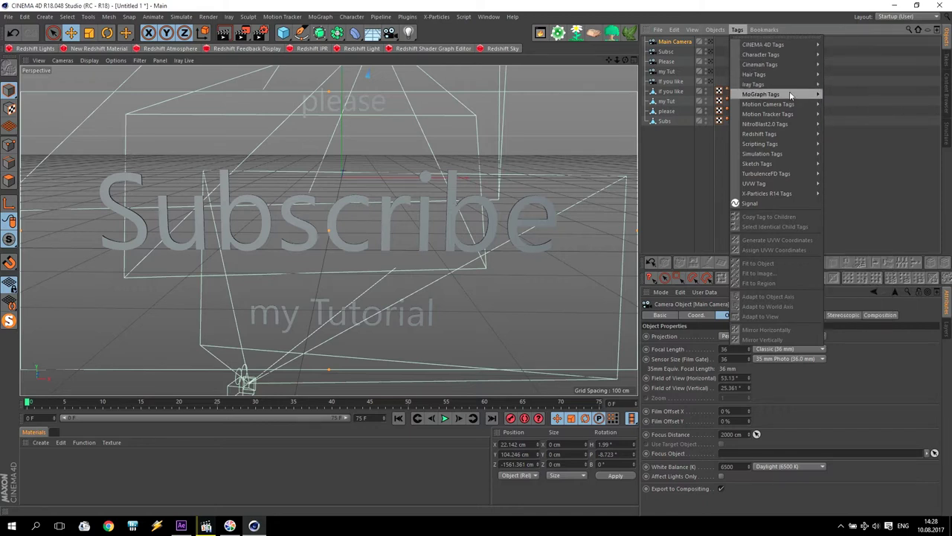
mouse_move(769, 105)
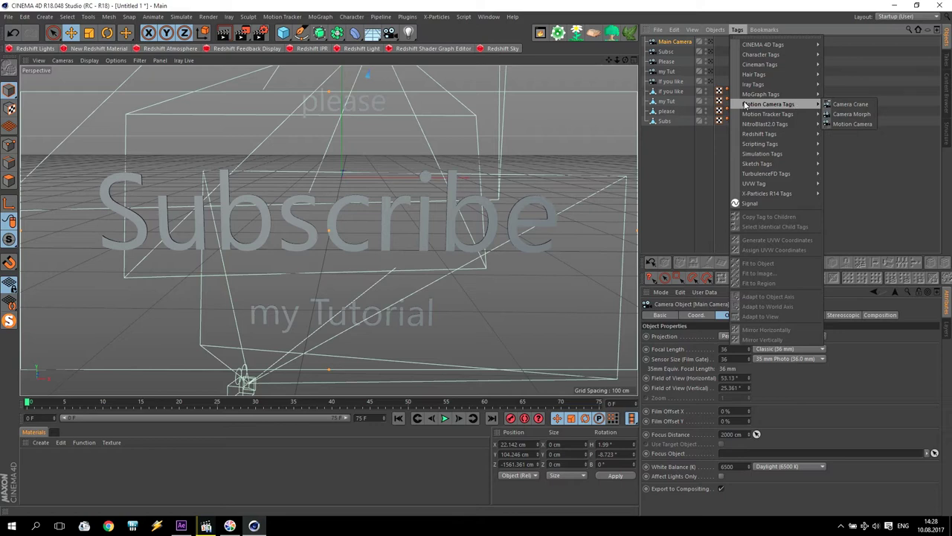
- Give Main Camera a Camera Morph tag with Source Mode set to Multi Morph
click(846, 115)
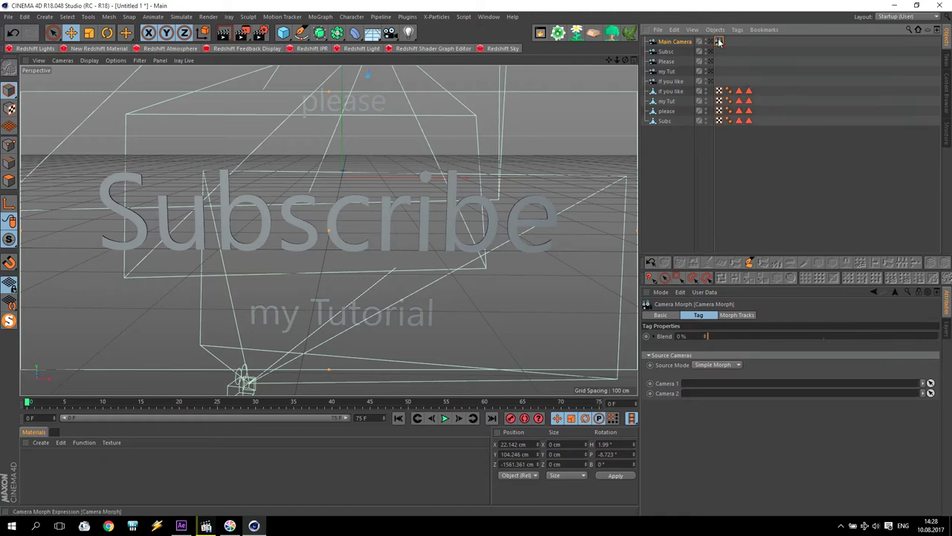
click(707, 365)
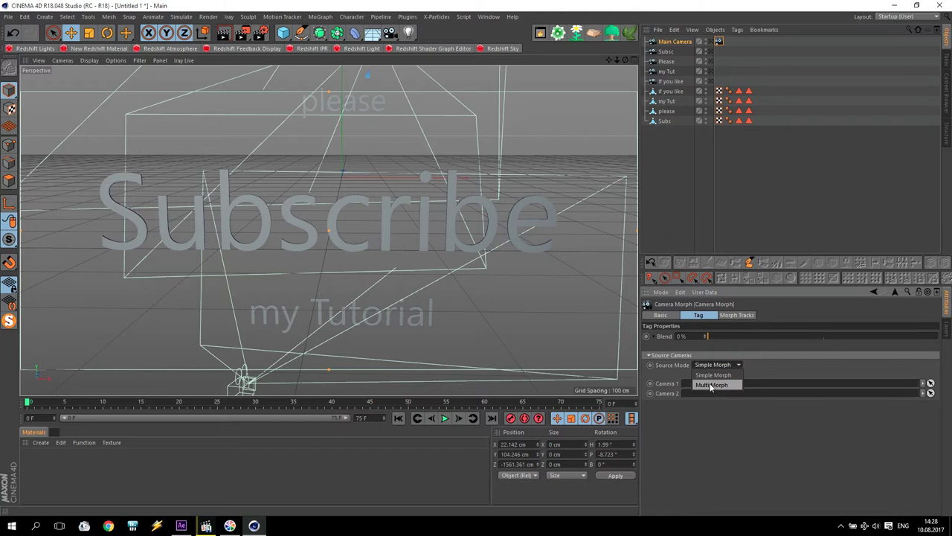
click(711, 385)
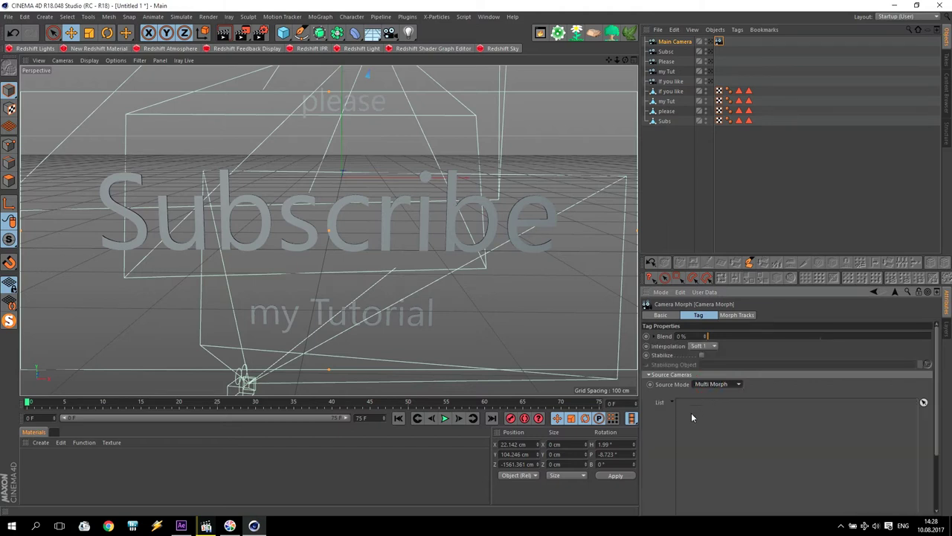
click(673, 403)
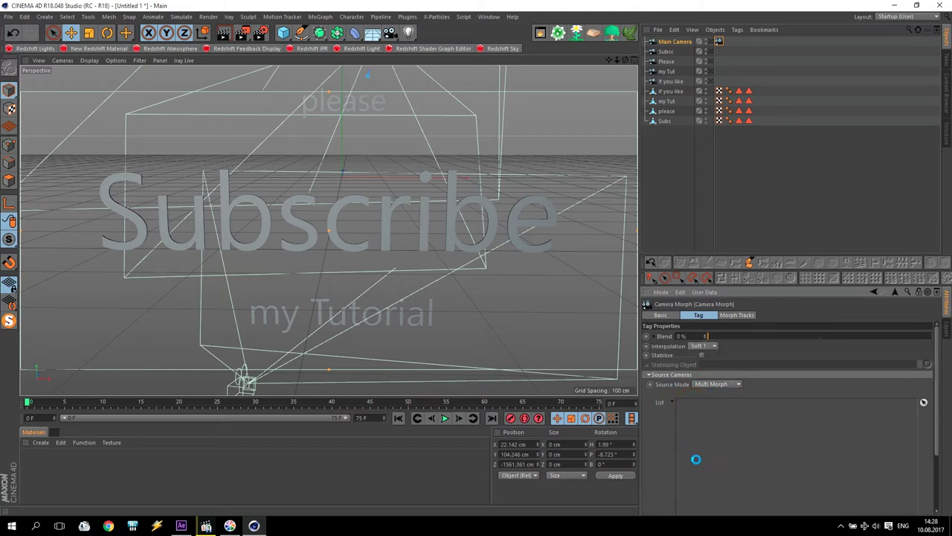
- Select the four word cameras and drag them into the Camera Morph list
shift+click(666, 52)
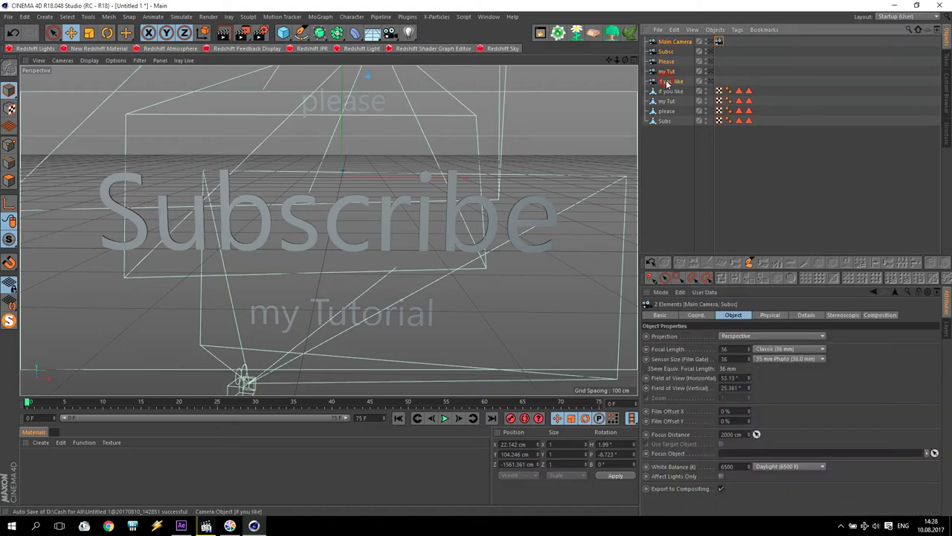
click(666, 52)
shift+click(669, 82)
click(669, 53)
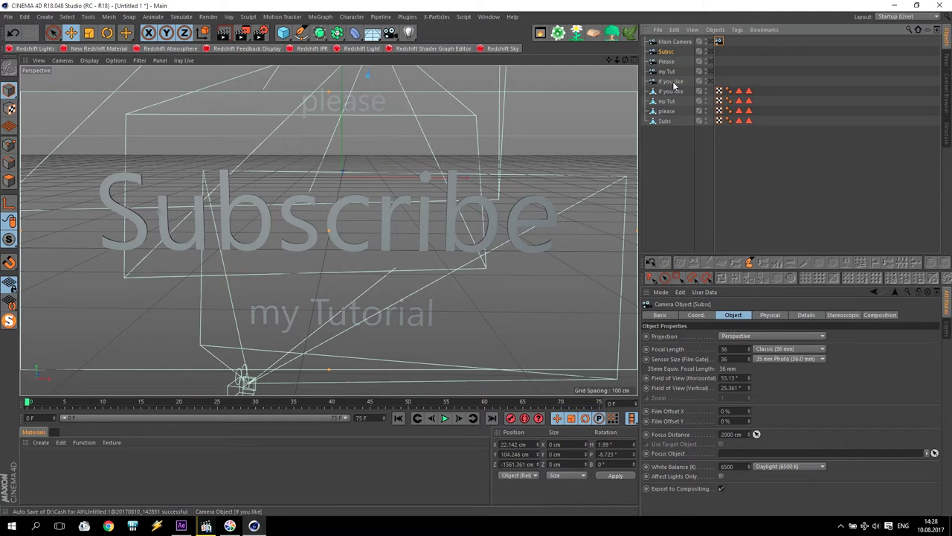
shift+click(675, 84)
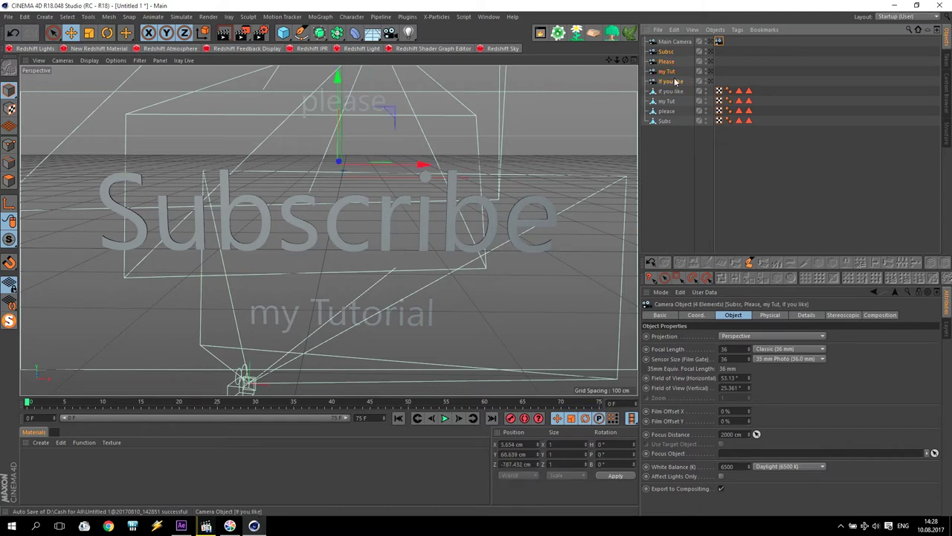
click(719, 41)
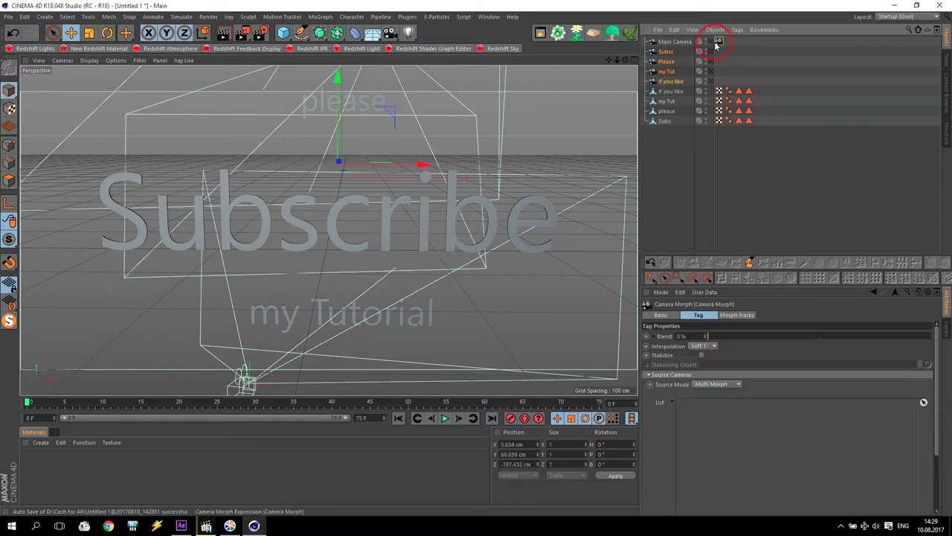
mouse_move(668, 56)
mouse_down()
mouse_move(663, 111)
mouse_move(718, 422)
mouse_up()
- Reorder the morph list to If you like, my Tut, Please, Subsc
click(753, 430)
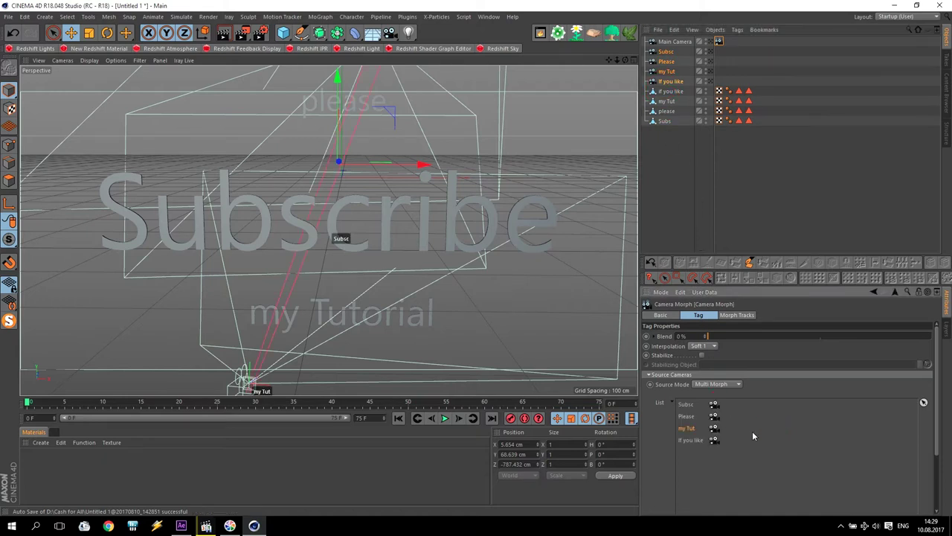
drag(691, 441, 695, 404)
drag(690, 441, 700, 414)
drag(694, 440, 699, 427)
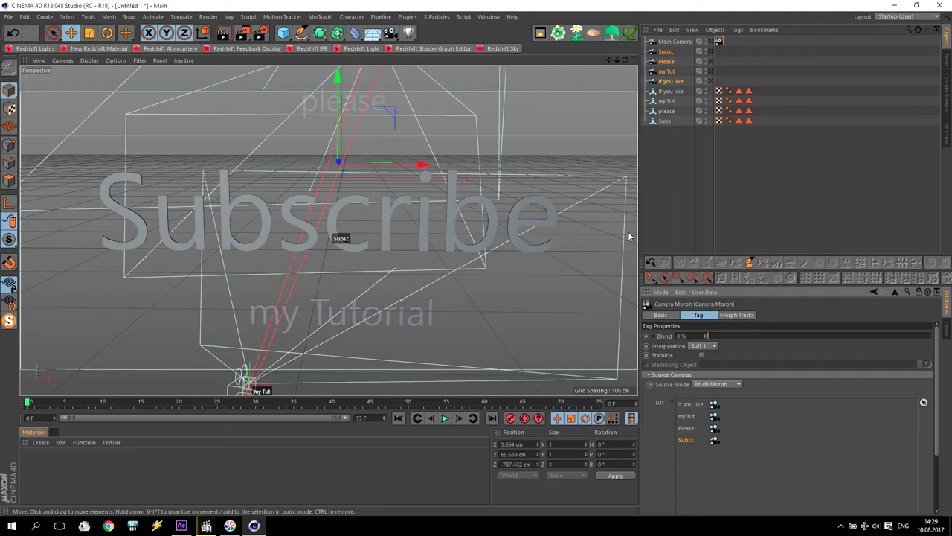
- View through Main Camera, scrub the morph Blend to 100% and back to 0%, then orbit
click(662, 42)
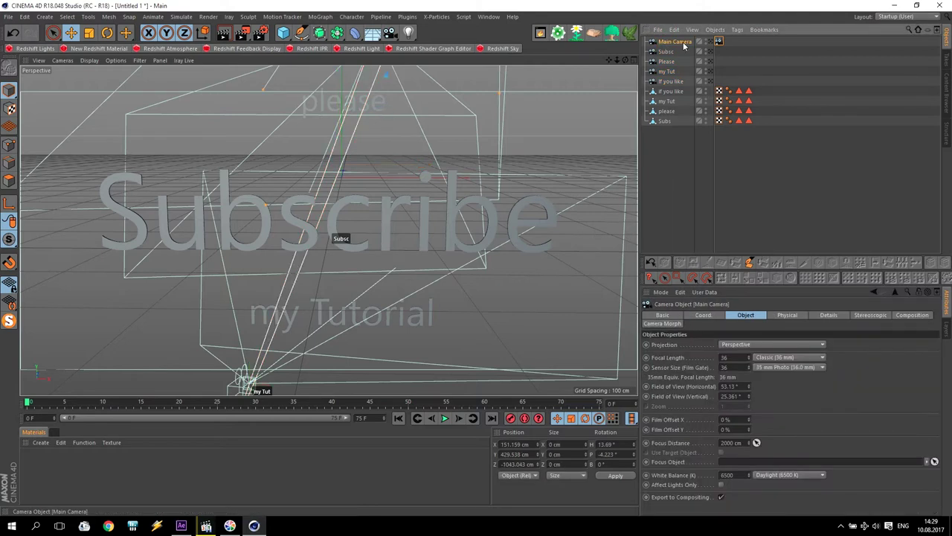
click(714, 42)
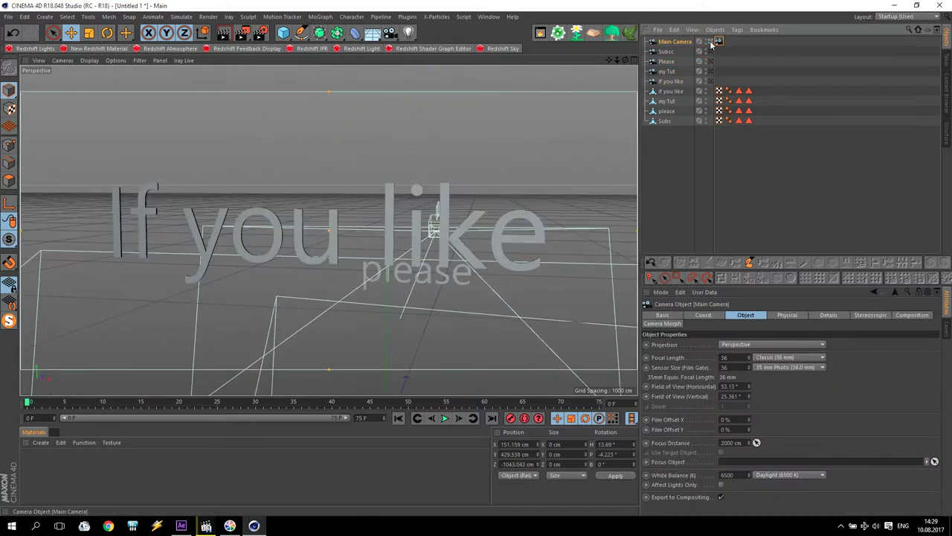
click(719, 41)
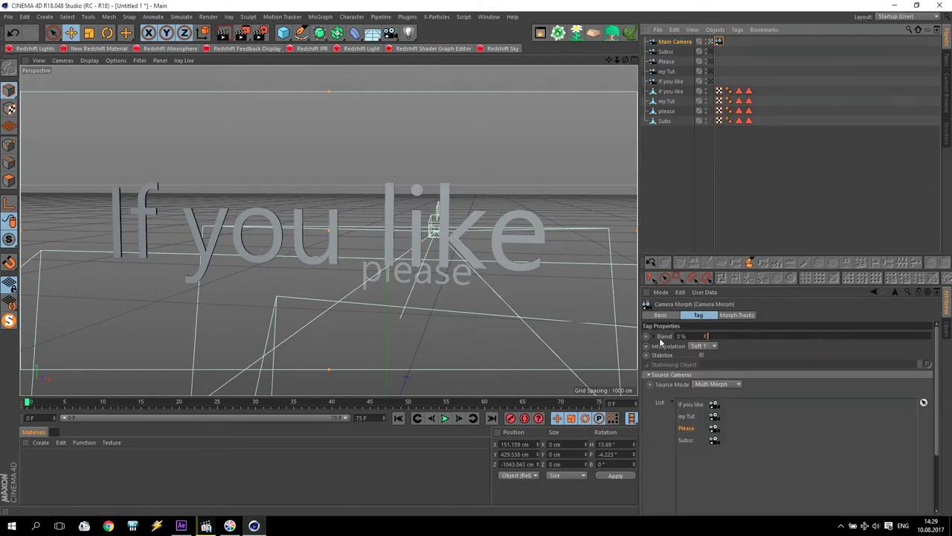
mouse_move(712, 340)
mouse_down()
mouse_move(868, 339)
mouse_move(931, 350)
mouse_move(686, 346)
mouse_up()
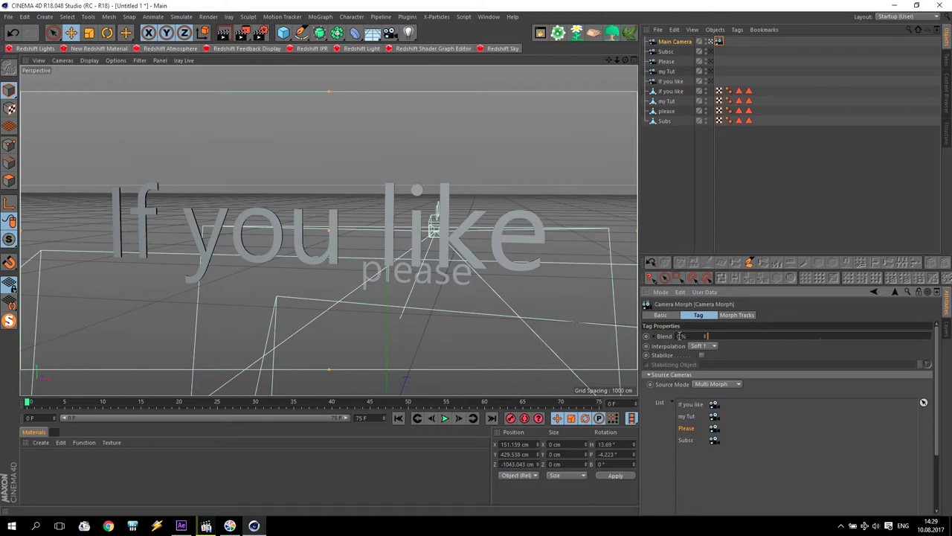
drag(707, 336, 931, 336)
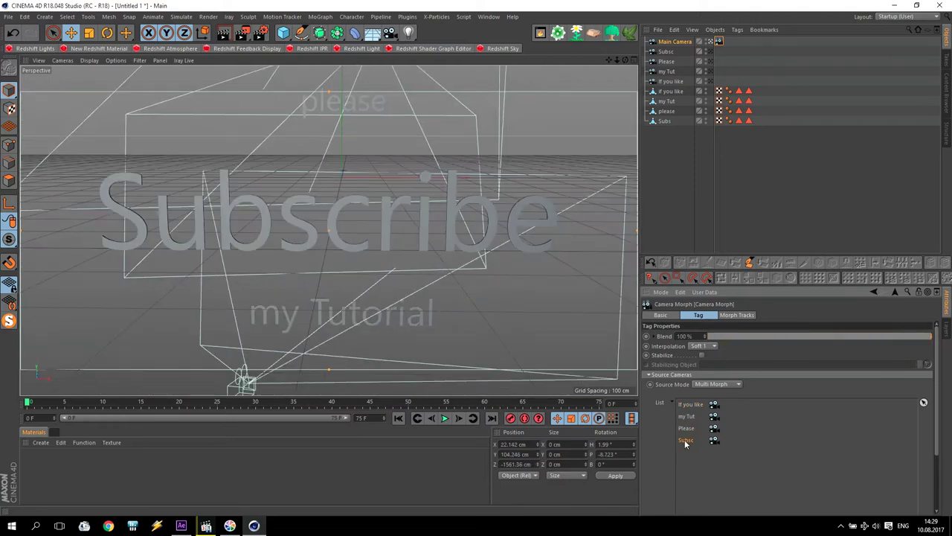
drag(815, 336, 650, 336)
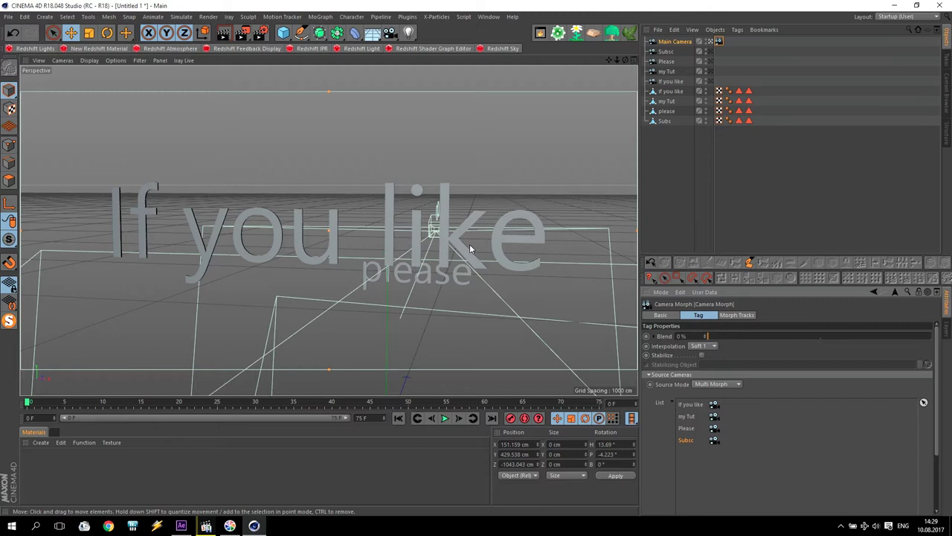
click(714, 41)
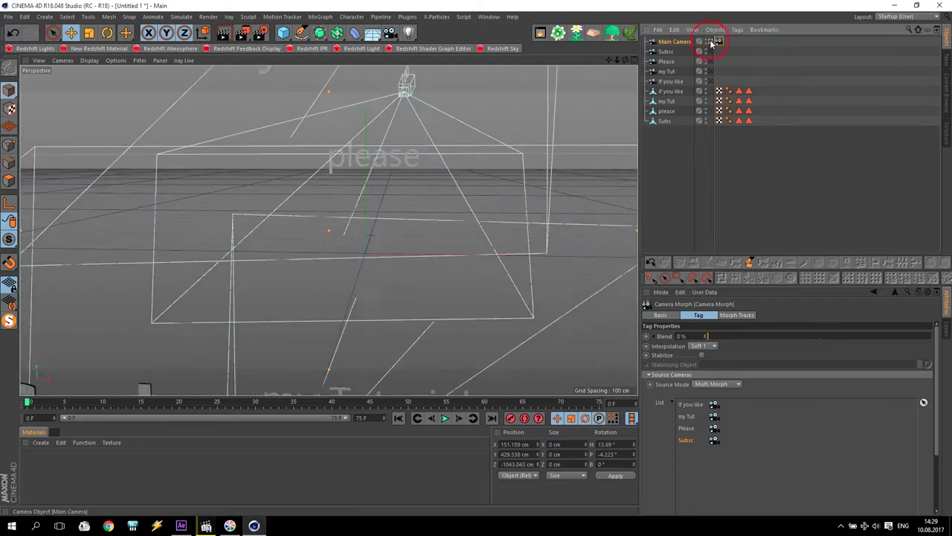
mouse_move(625, 60)
mouse_down()
mouse_move(559, 160)
mouse_move(356, 201)
mouse_up()
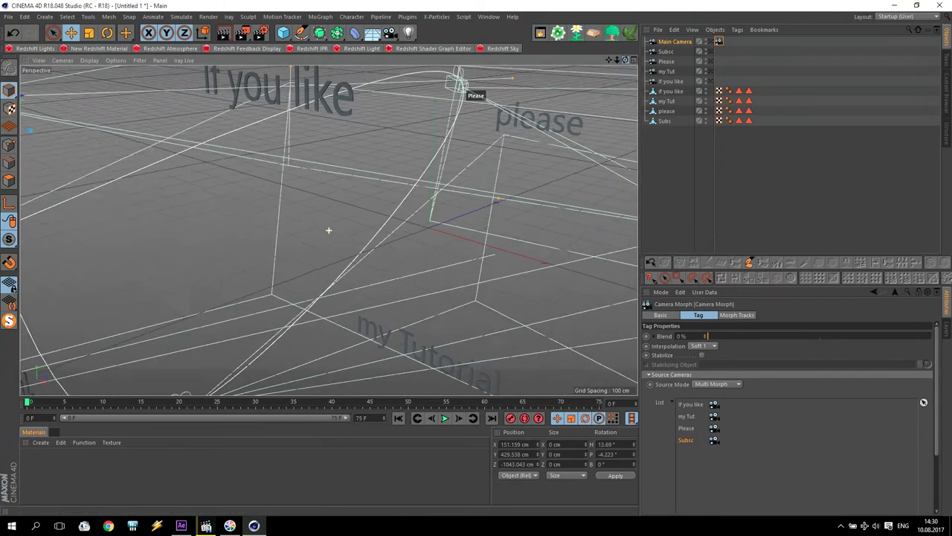
- Orbit to face If you like frontally and add a camera named 'Start'
drag(625, 60, 330, 227)
drag(608, 64, 329, 230)
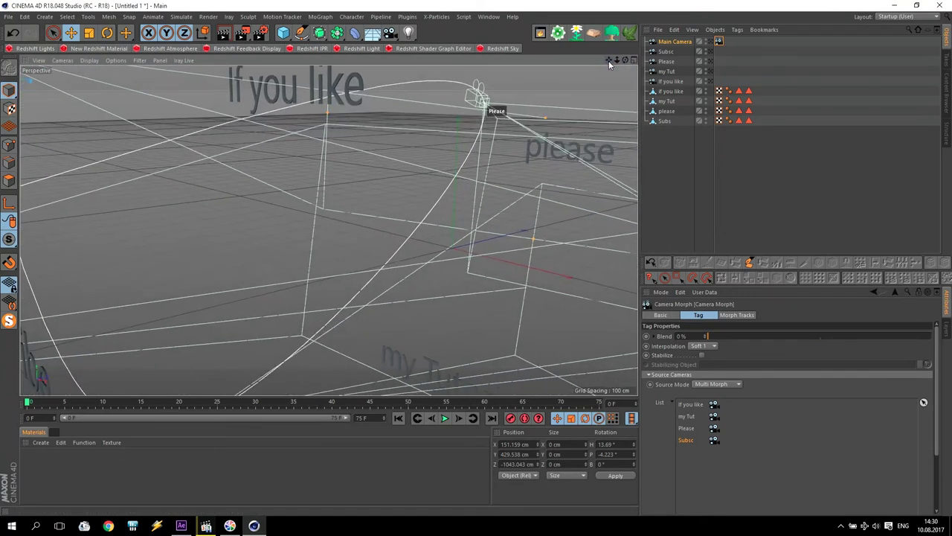
click(390, 32)
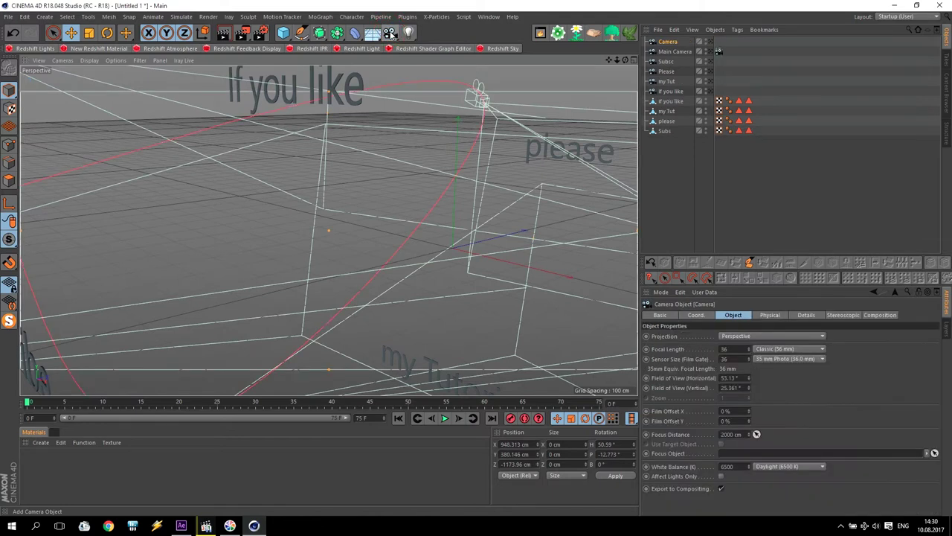
double_click(668, 42)
text(Sk)
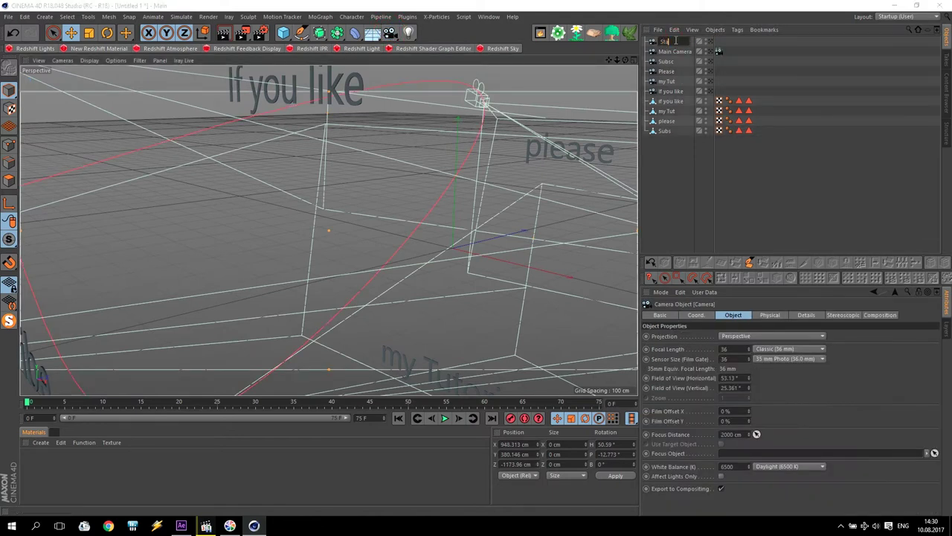
text(a)
key(Return)
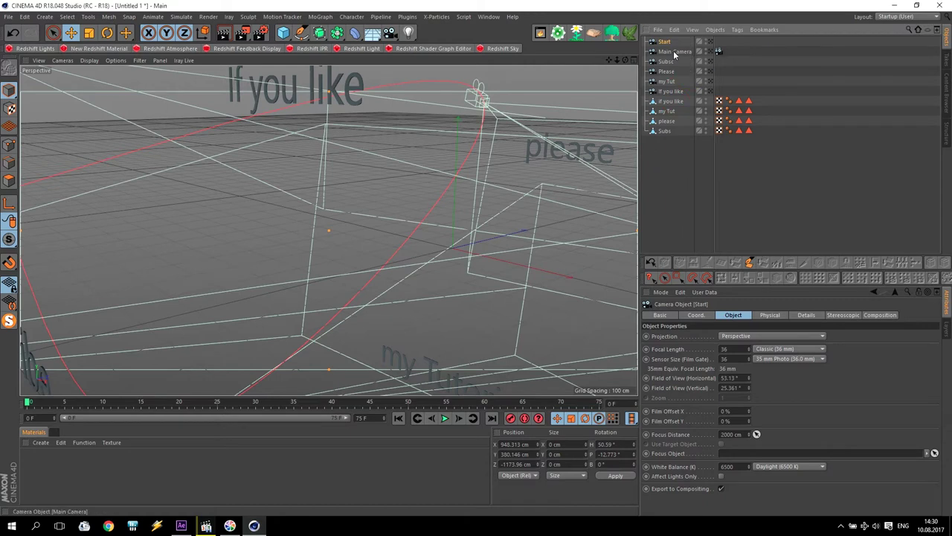
- Add the Start camera to the top of Main Camera's morph list
click(677, 52)
click(718, 50)
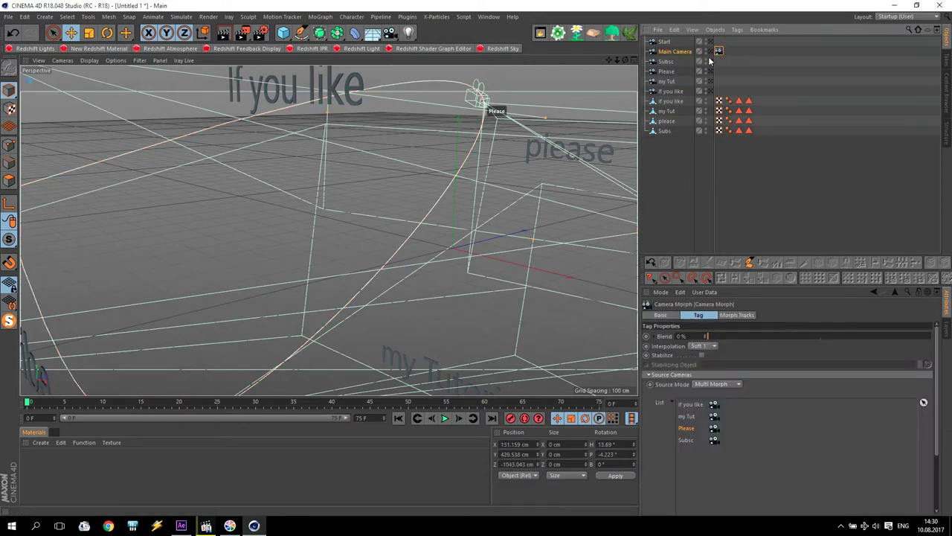
drag(667, 46, 698, 404)
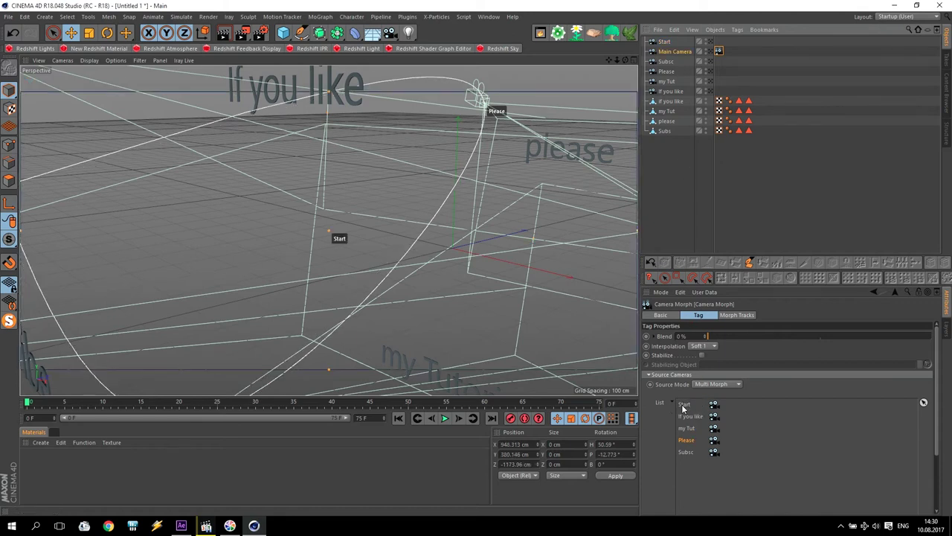
click(683, 405)
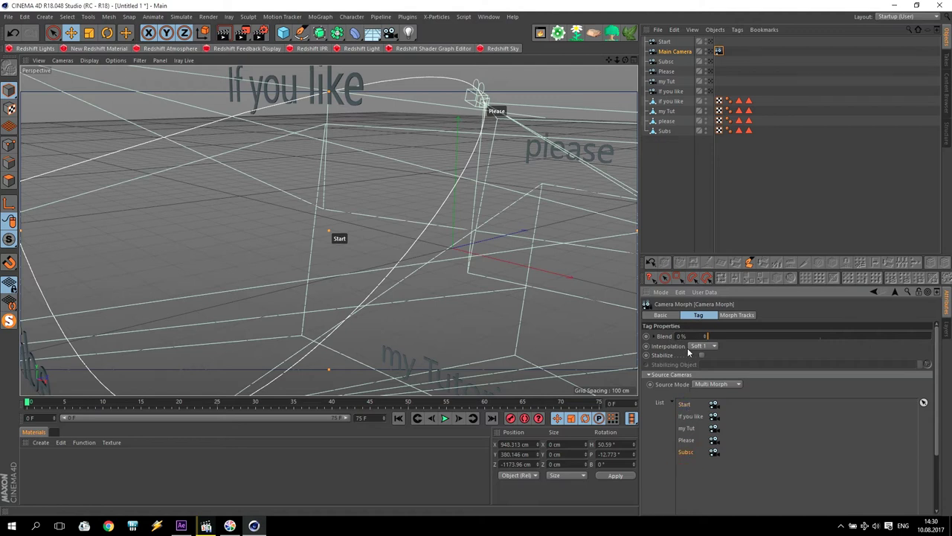
- Preview the morph from Start by nudging the Blend slider
drag(712, 340, 711, 340)
click(700, 53)
click(718, 51)
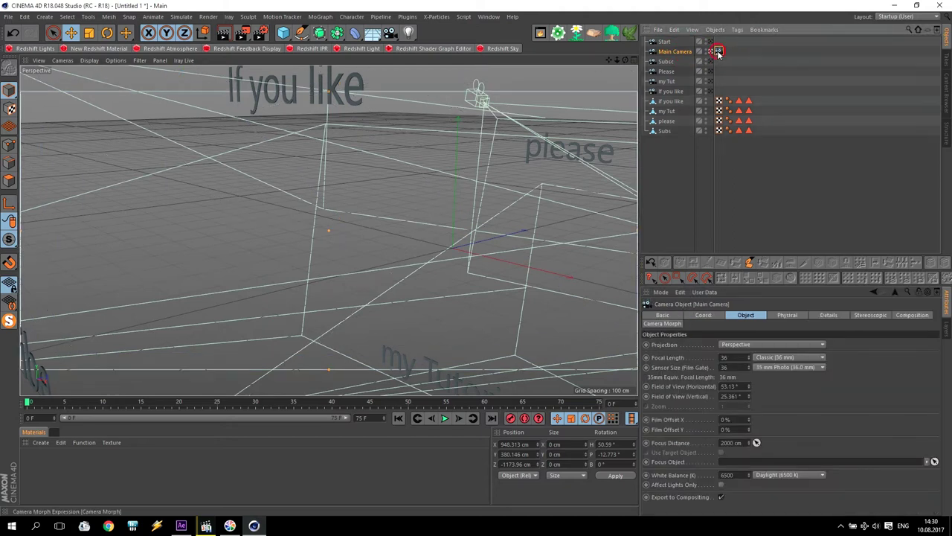
mouse_move(710, 339)
mouse_down()
mouse_move(777, 336)
mouse_move(760, 338)
mouse_move(948, 362)
mouse_move(694, 346)
mouse_up()
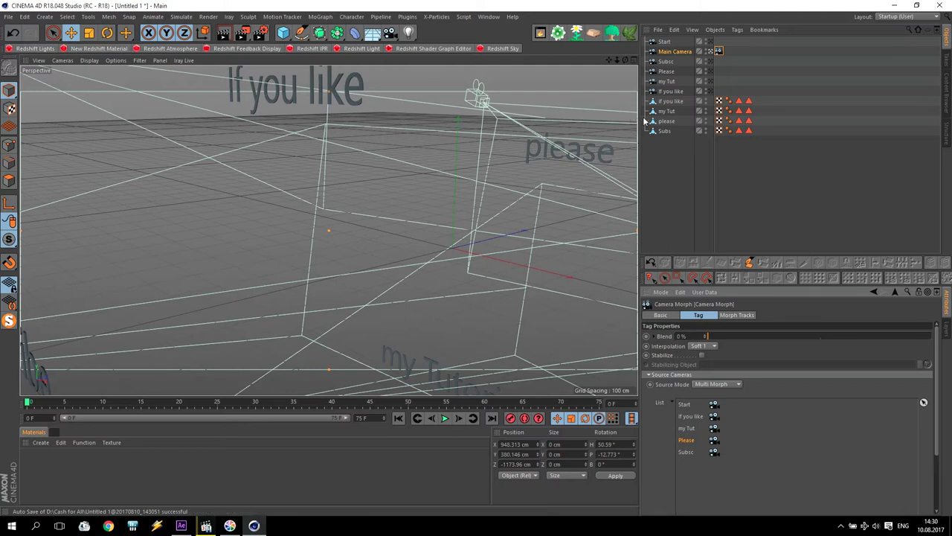
- Add a Redshift area light with Linear decay and a 75 cm falloff stop
click(40, 51)
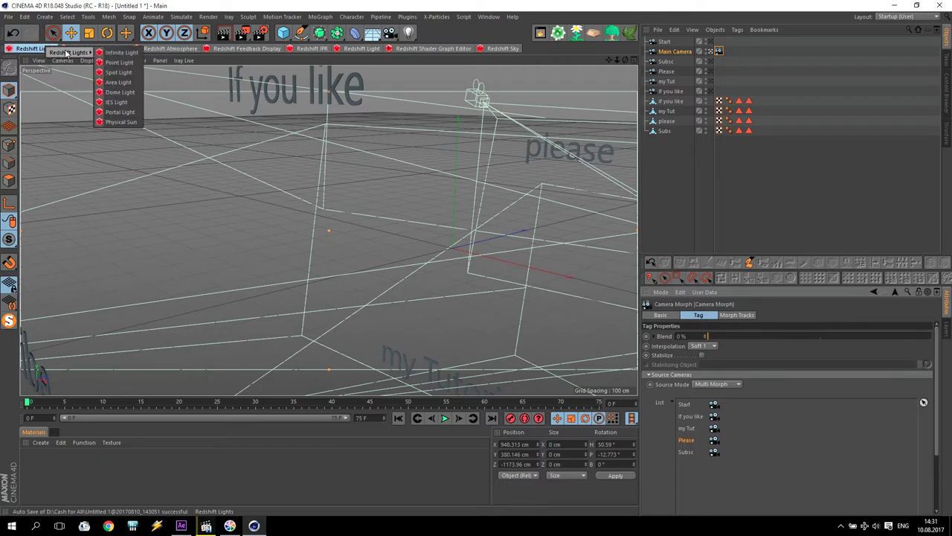
click(117, 82)
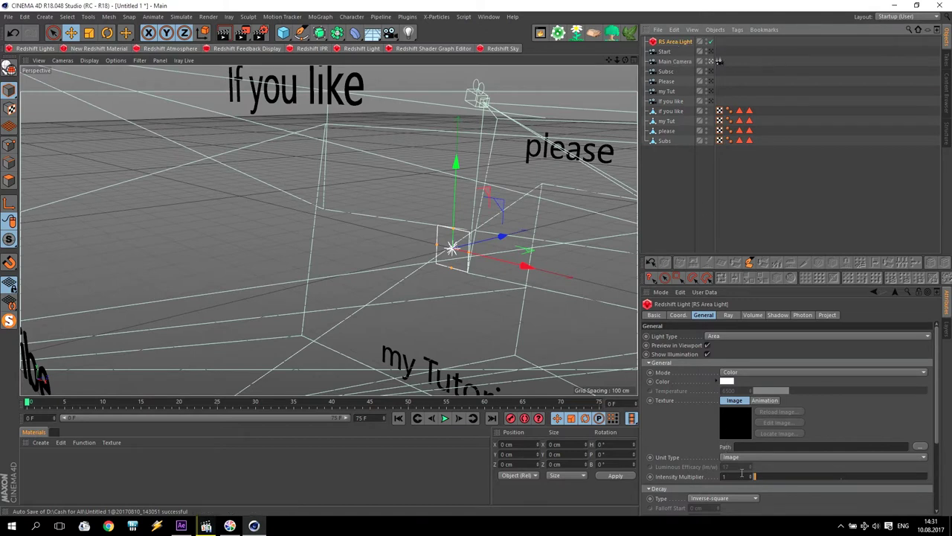
drag(936, 363, 939, 426)
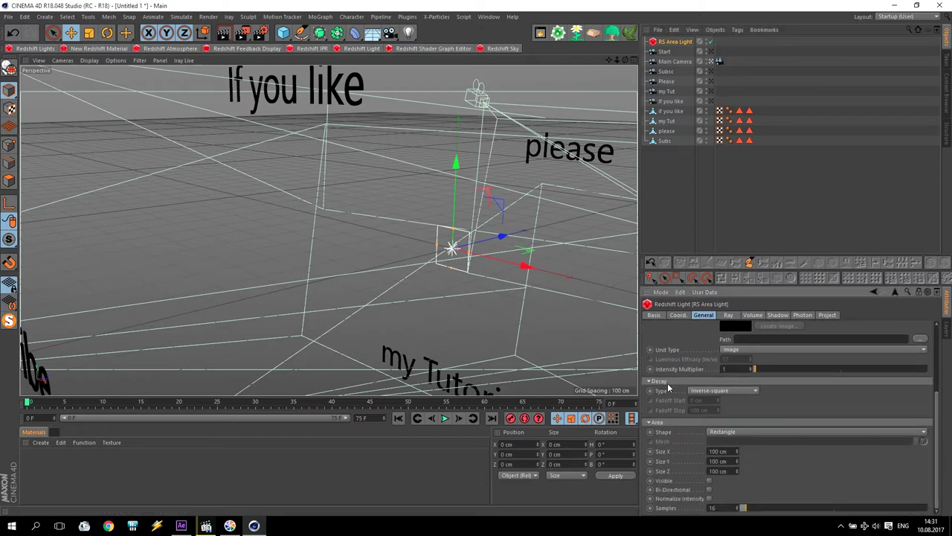
click(741, 393)
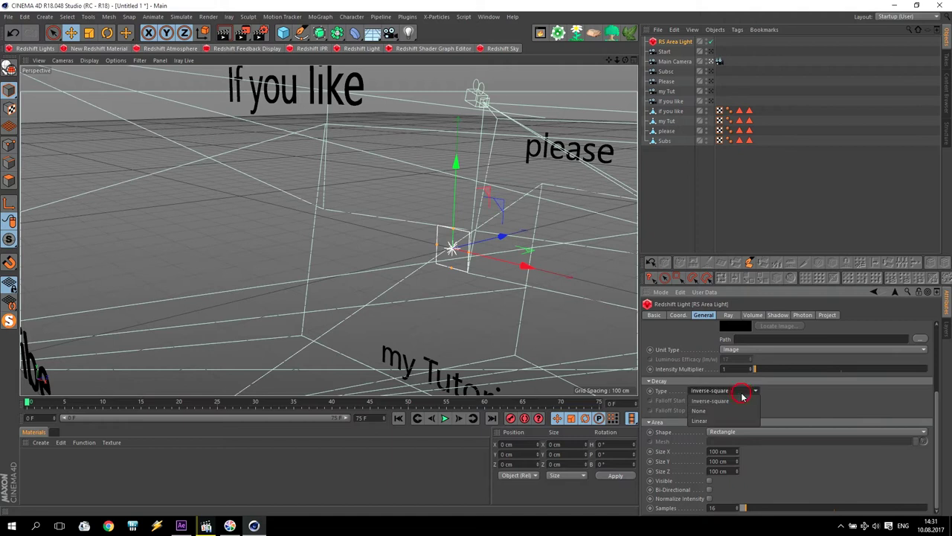
click(703, 421)
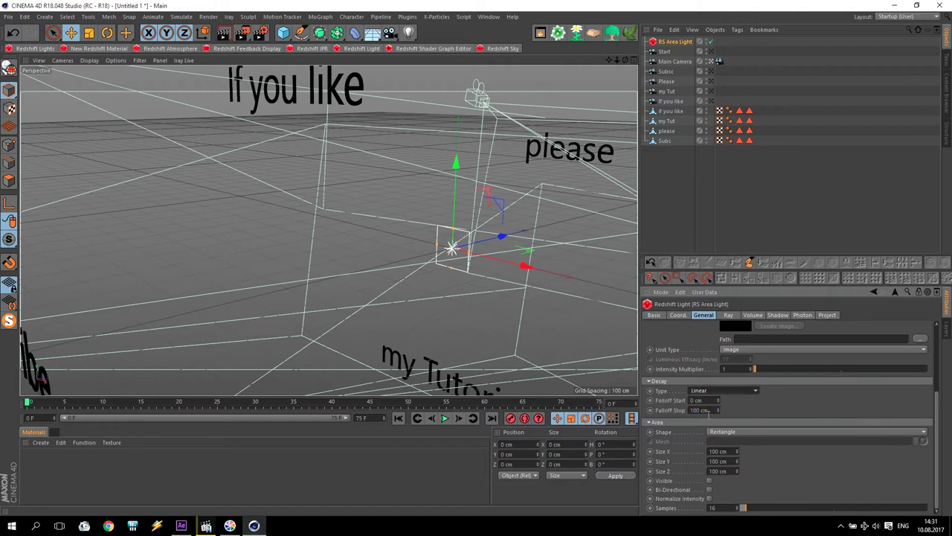
click(661, 405)
text(75)
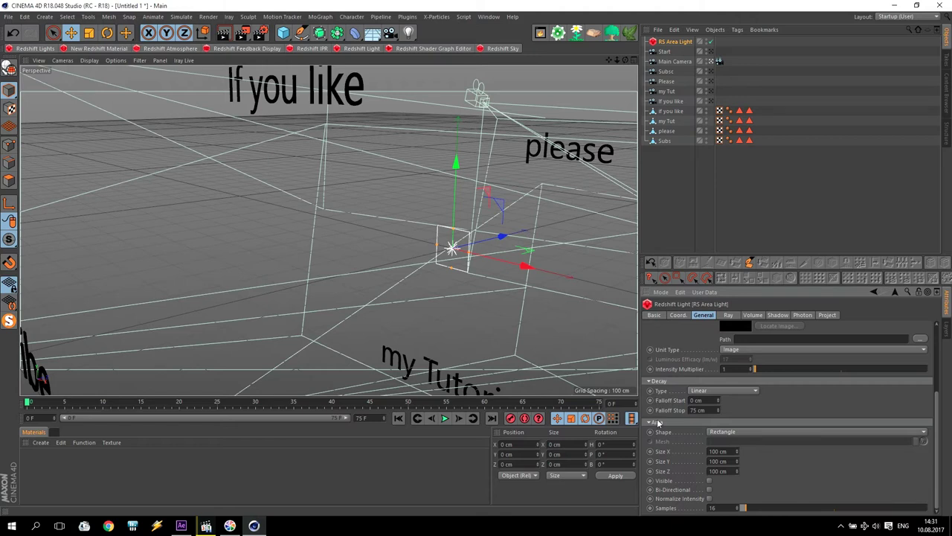
- Set the area light's shape to Mesh using the 'if you like' text object
click(727, 433)
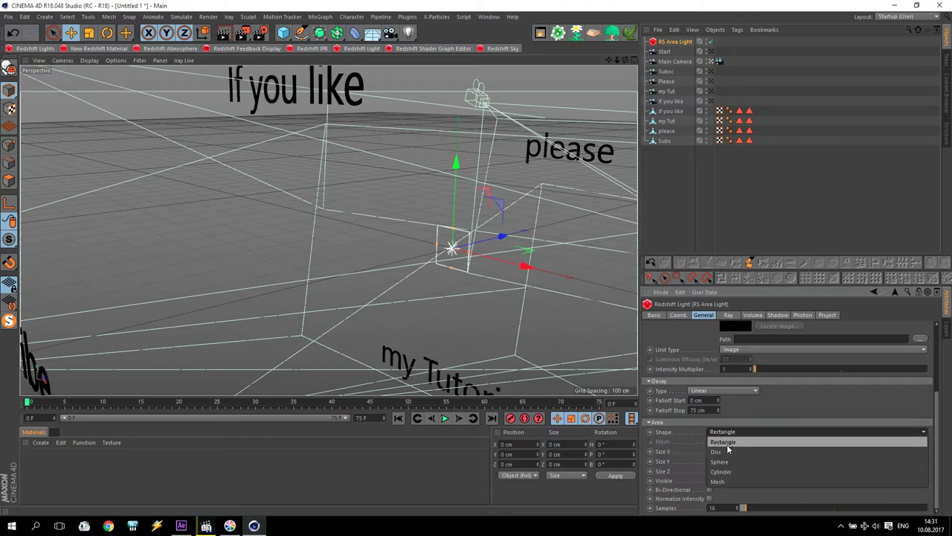
click(728, 482)
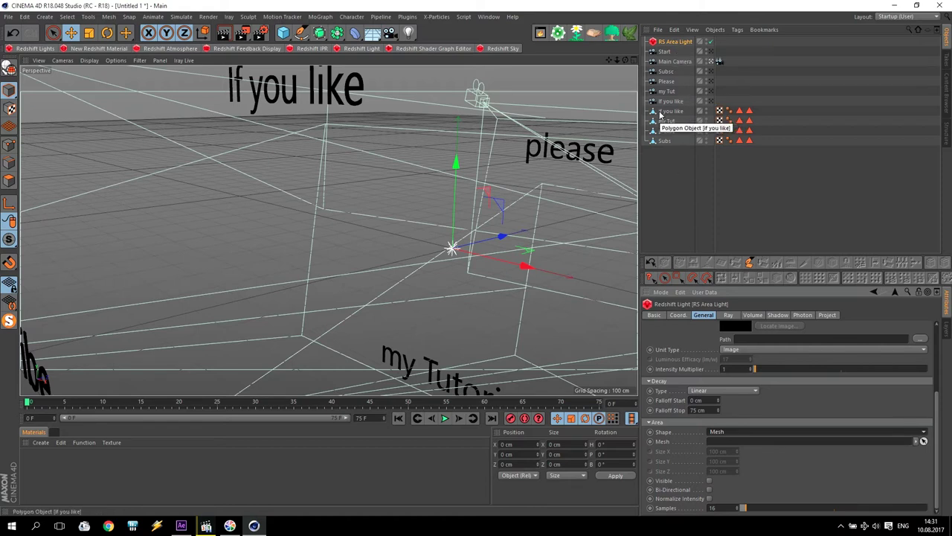
drag(672, 113, 719, 442)
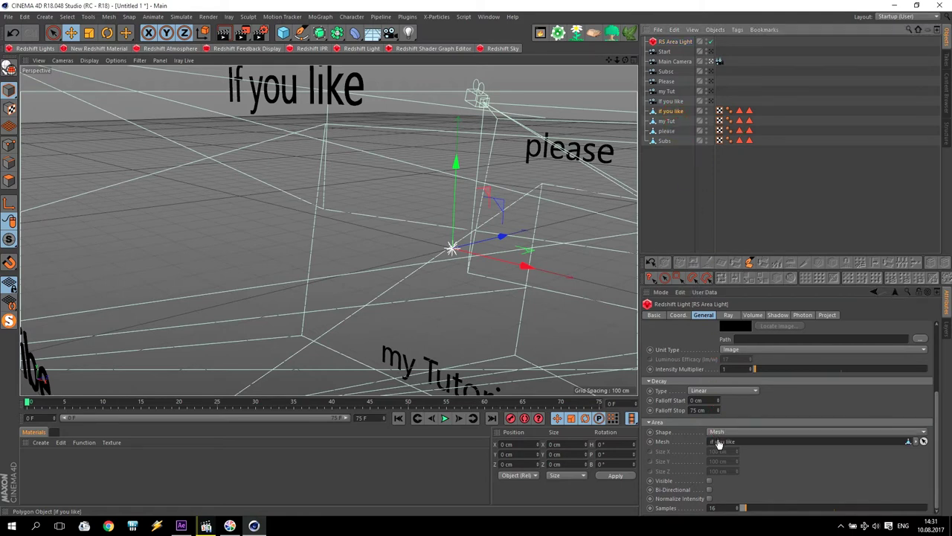
- Rename the area light 'If you like' and duplicate it with copy and paste
double_click(679, 42)
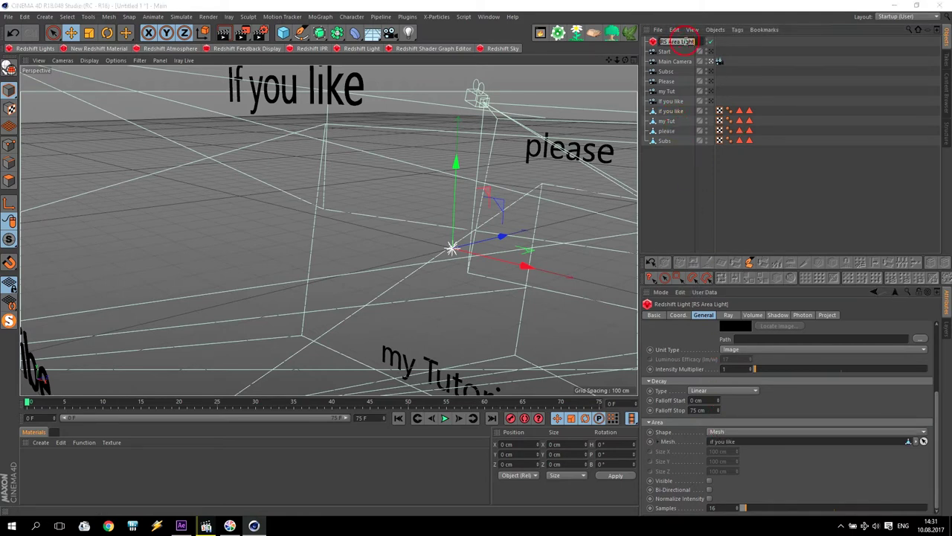
key(BackSpace)
text(If you like)
key(Return)
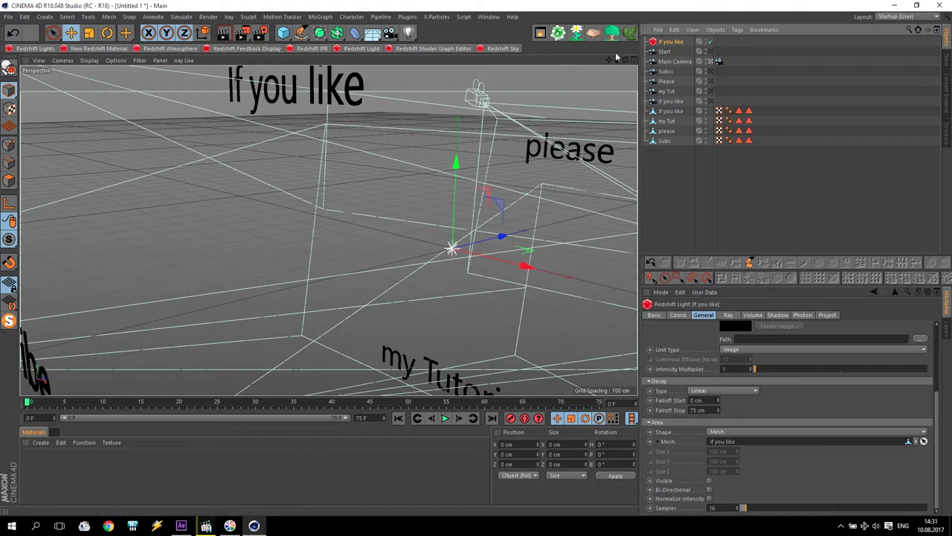
key(ctrl+c)
key(ctrl+v)
key(ctrl+v)
key(ctrl+v)
- Name the duplicate lights 'my Tut', 'please' and 'subsc'
double_click(674, 61)
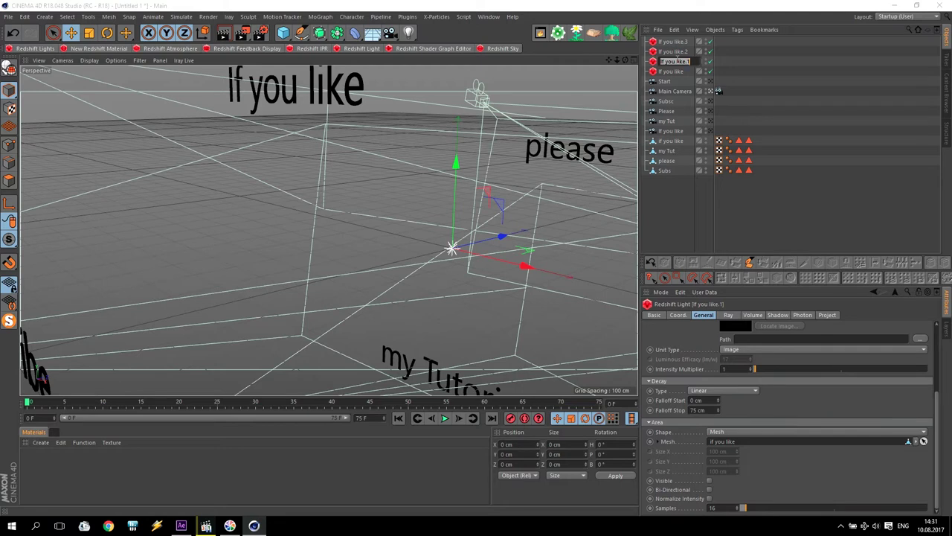
text(m)
key(Return)
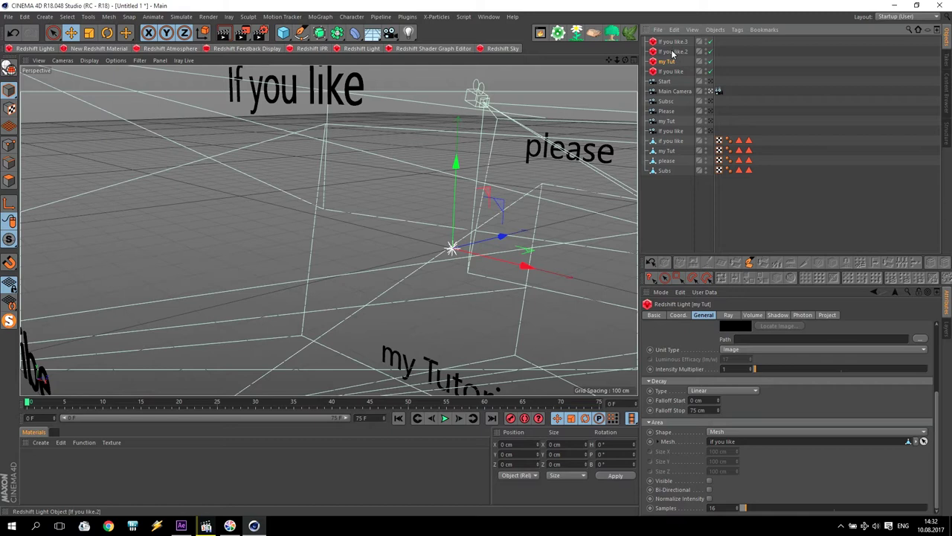
double_click(675, 52)
text(please)
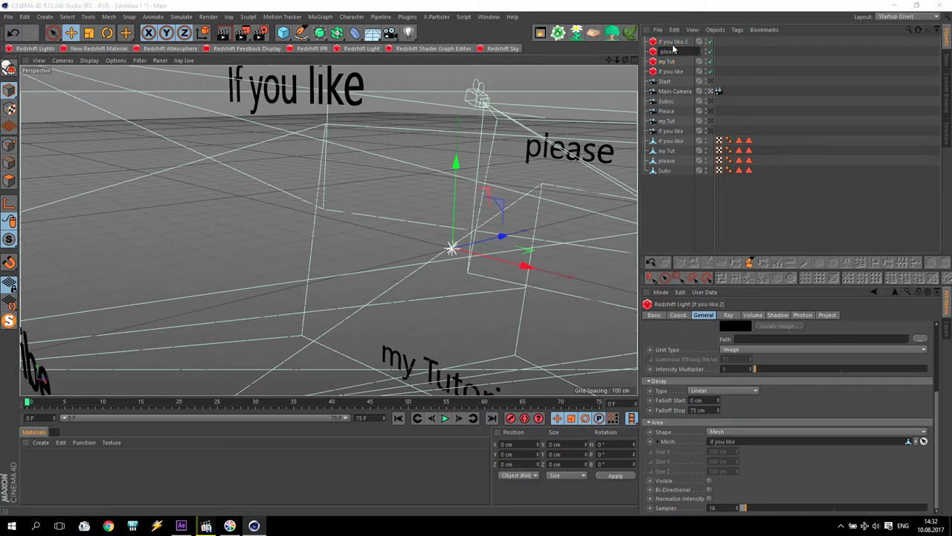
key(Return)
double_click(674, 41)
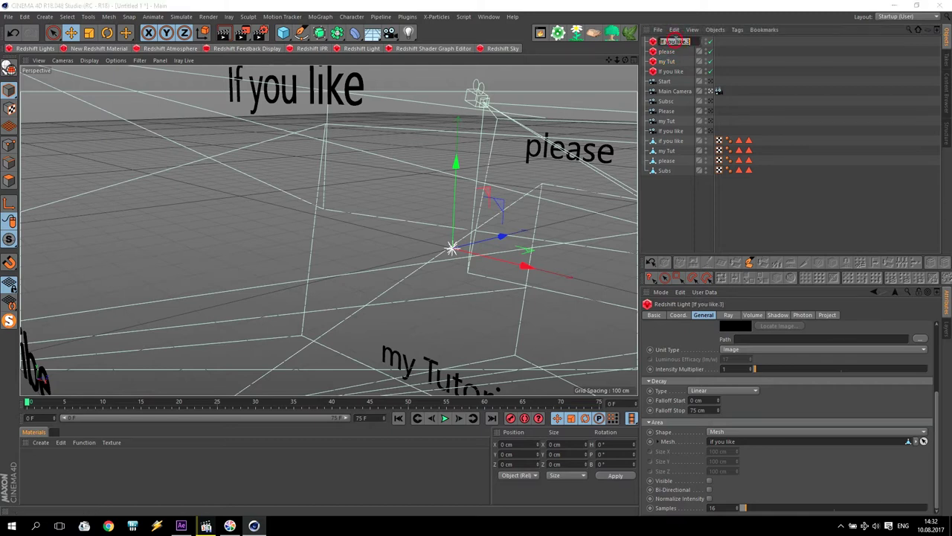
text(Subsc)
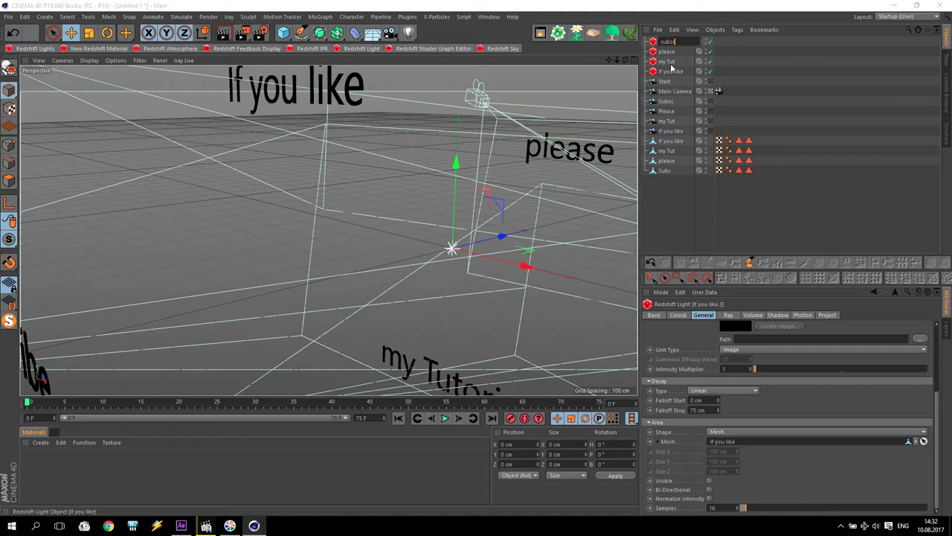
key(Return)
- Assign the my Tut, please and Subs text objects as each light's mesh
click(670, 66)
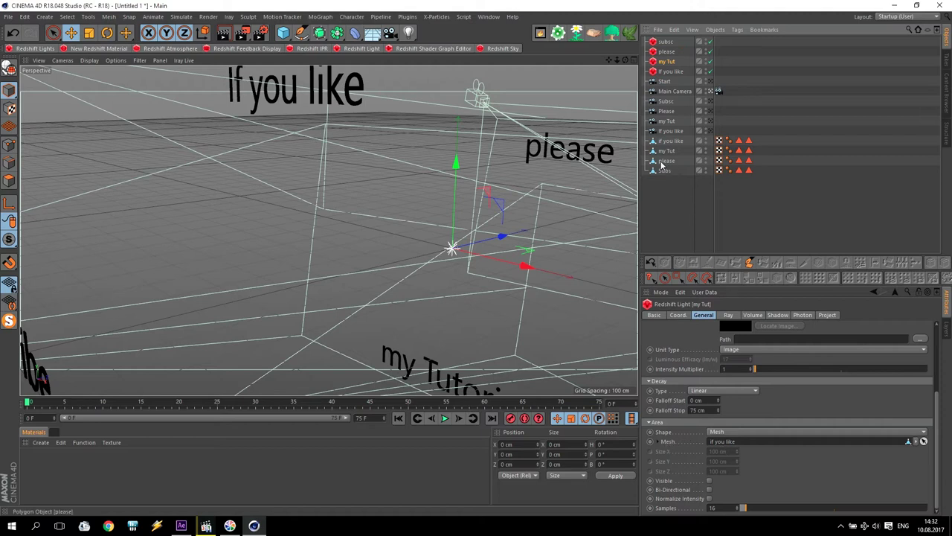
drag(666, 151, 706, 285)
click(666, 52)
drag(667, 160, 733, 440)
click(669, 42)
drag(667, 170, 741, 442)
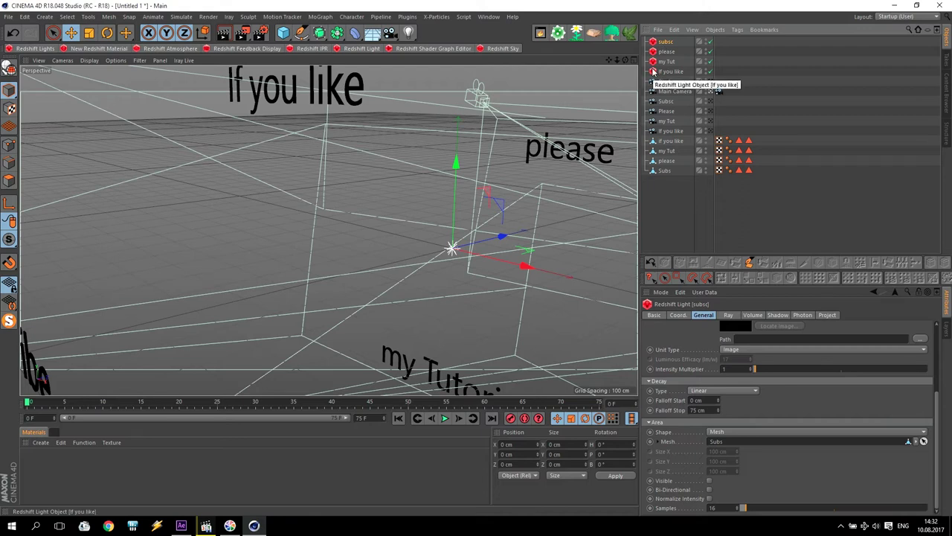
- Jump to the animation start and add a Polygon primitive
click(403, 420)
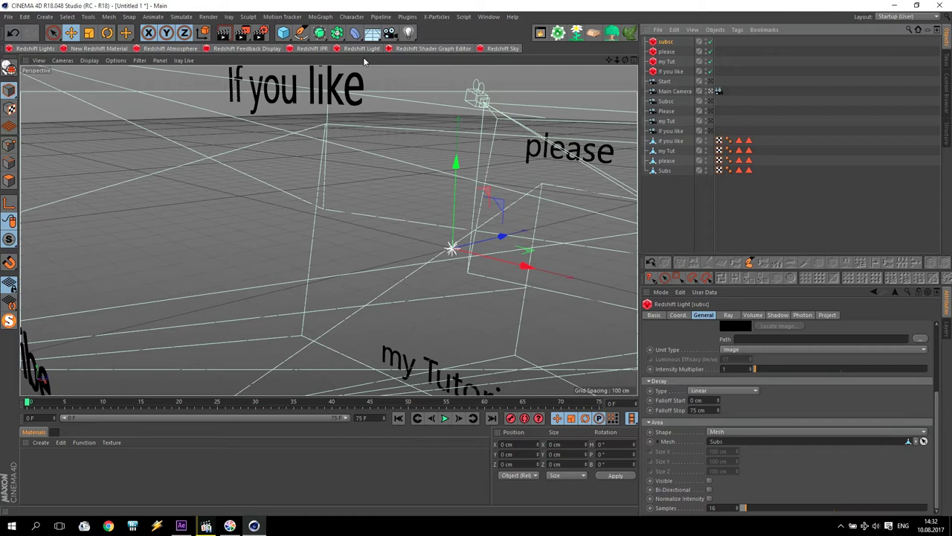
click(283, 33)
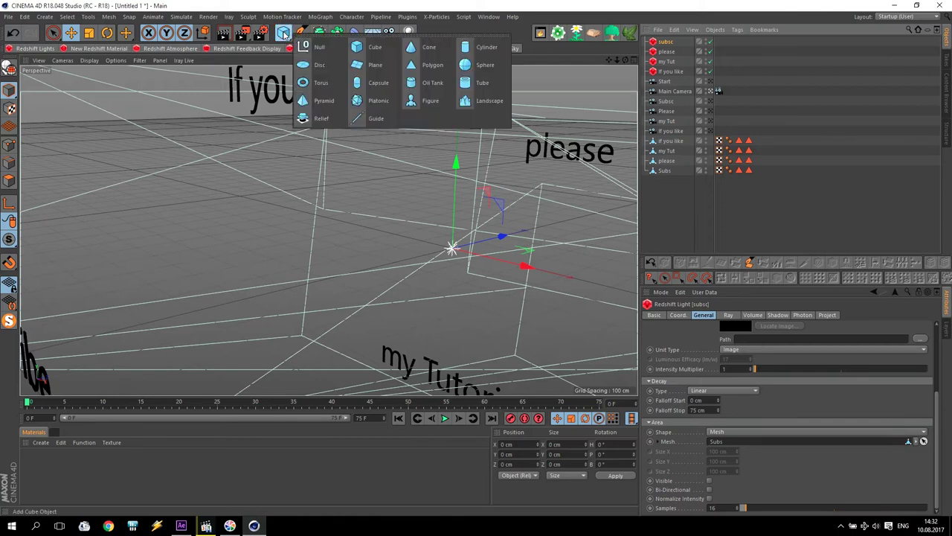
click(424, 65)
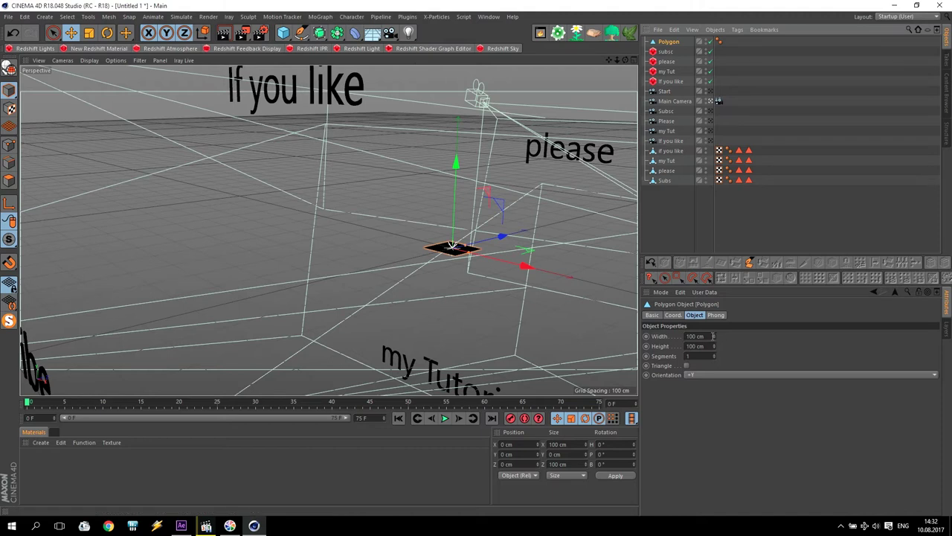
- Set the Polygon's width to 2 cm and height to 5000 cm
text(2)
key(Return)
click(710, 347)
text(5000)
key(Return)
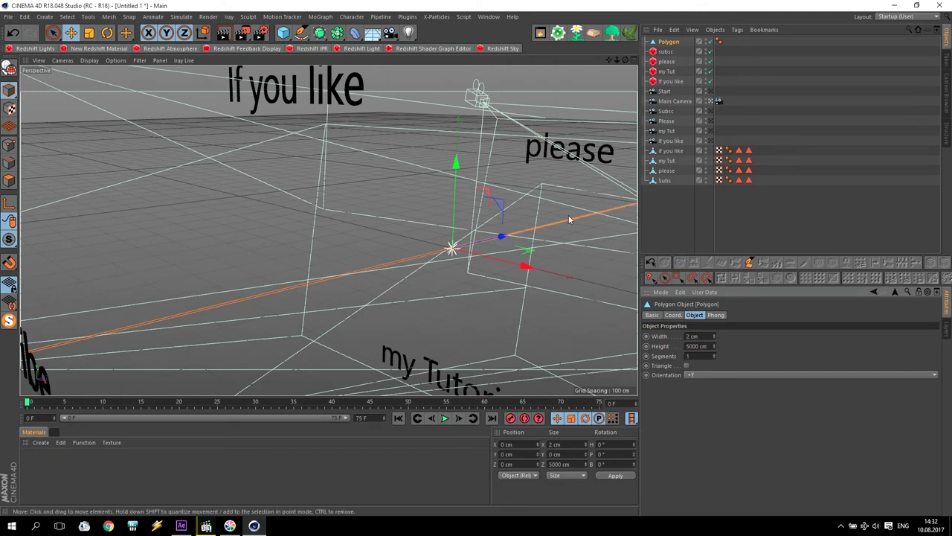
click(321, 16)
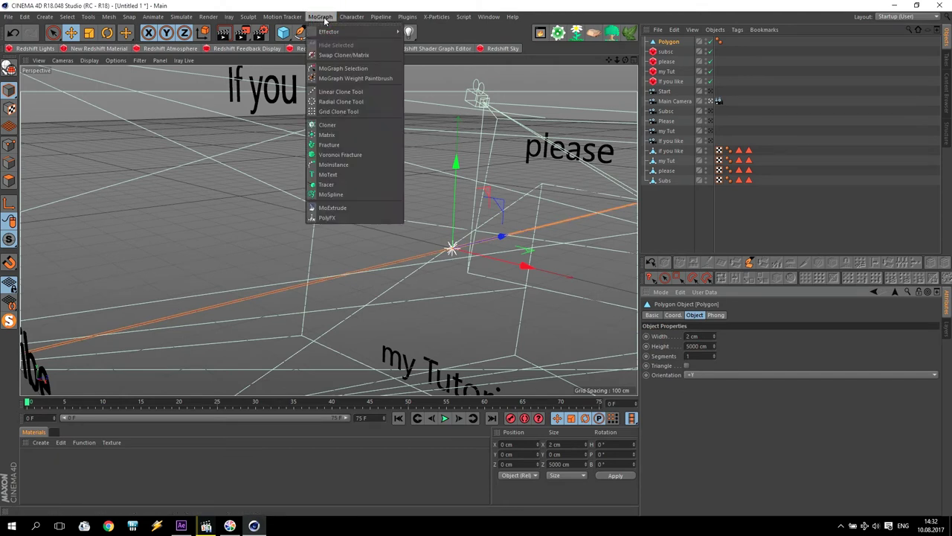
- Put the Polygon inside a new Cloner set to Grid Array mode
click(340, 123)
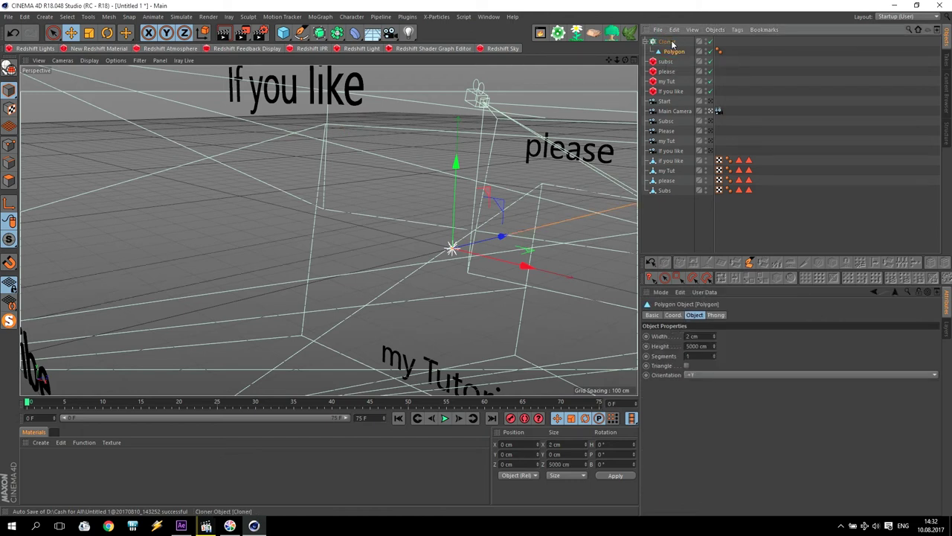
drag(667, 52, 671, 42)
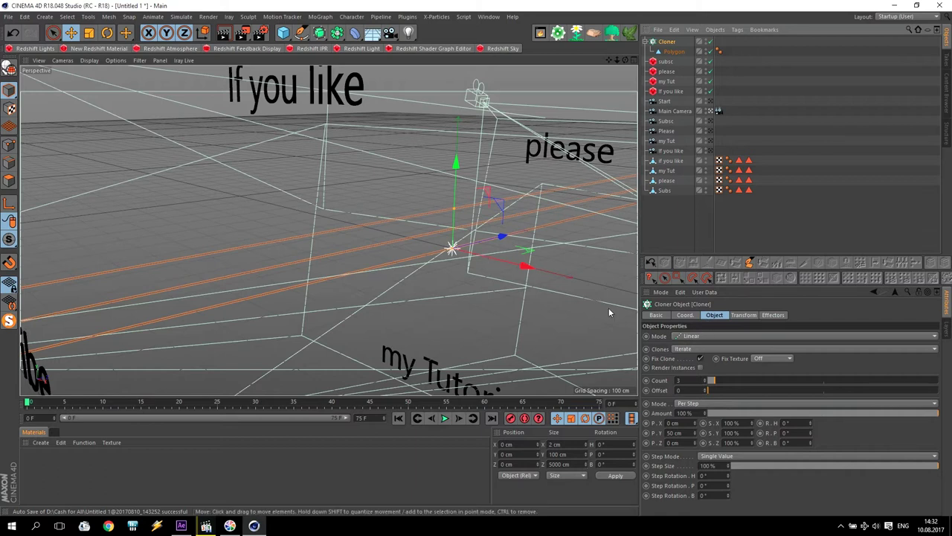
click(684, 337)
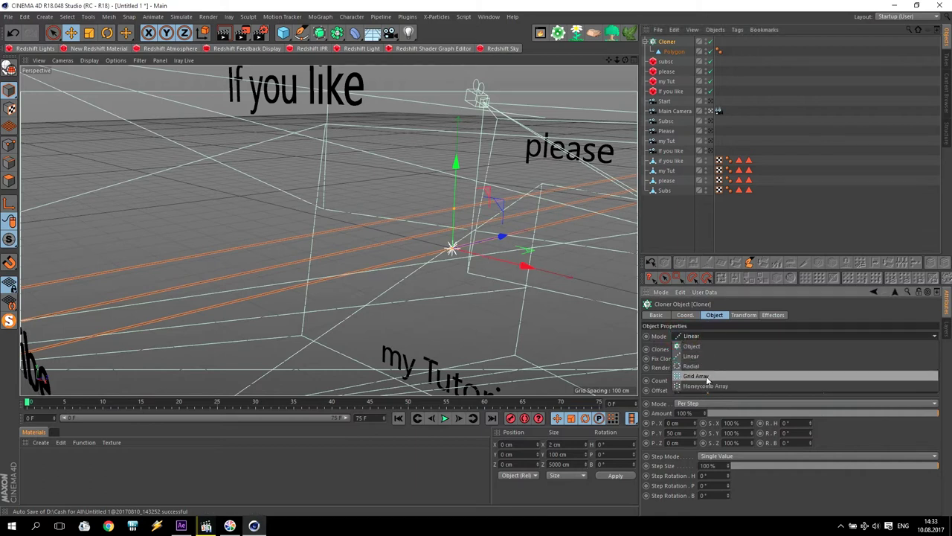
click(697, 377)
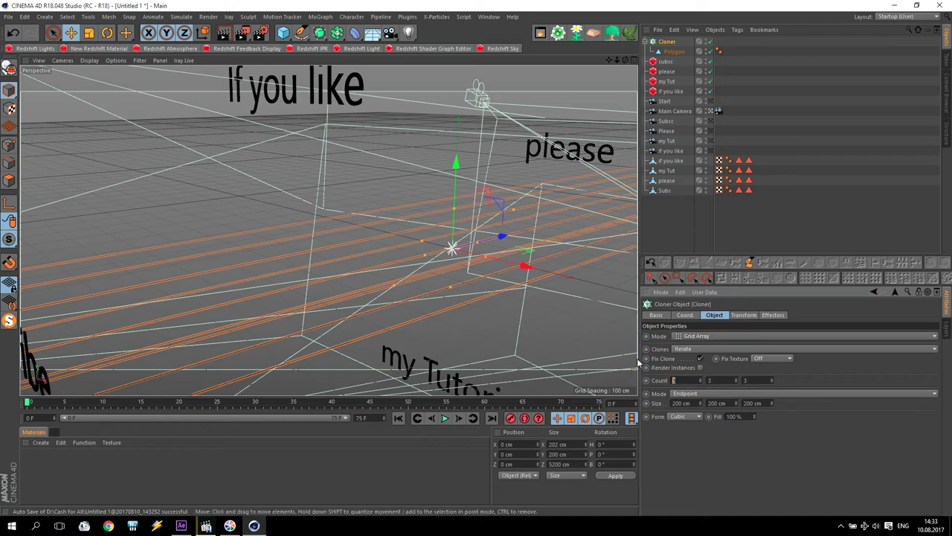
- Set the grid count to 8 × 8 × 8
text(8)
key(Tab)
text(8)
key(Tab)
text(8)
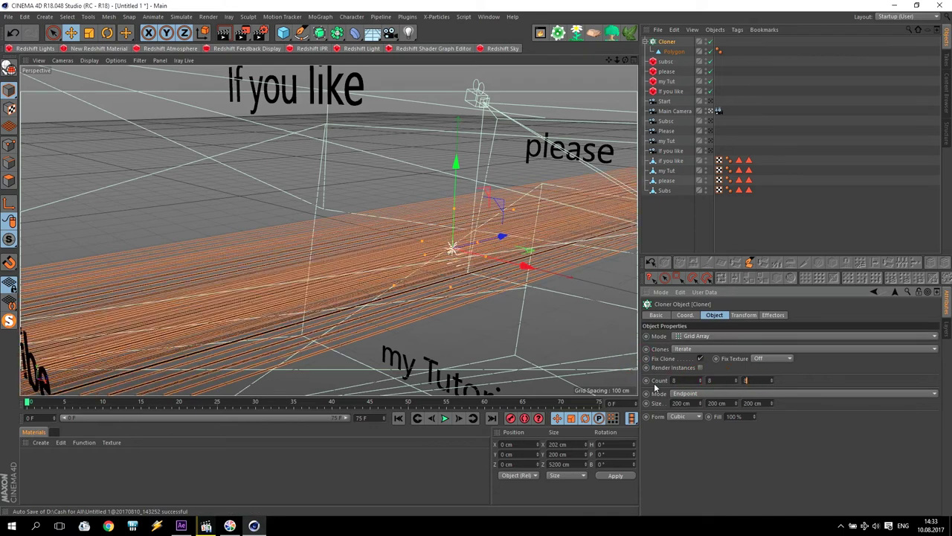
click(688, 393)
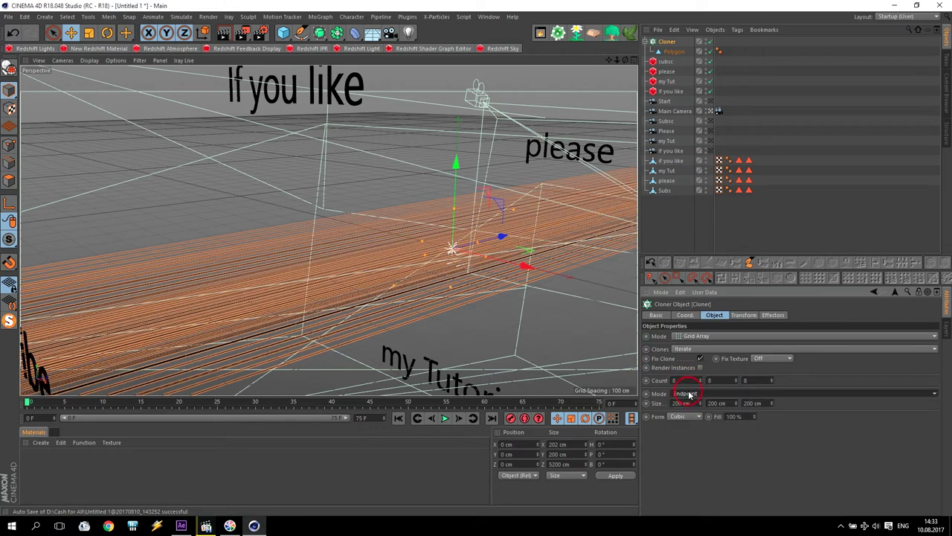
- Set the grid size to 5000 cm on all three axes
click(681, 403)
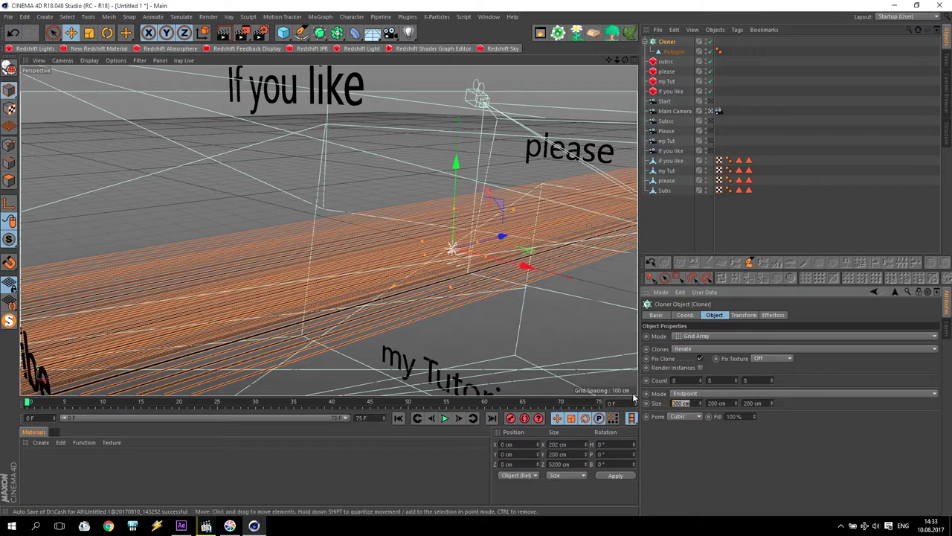
text(5000)
click(730, 402)
text(500)
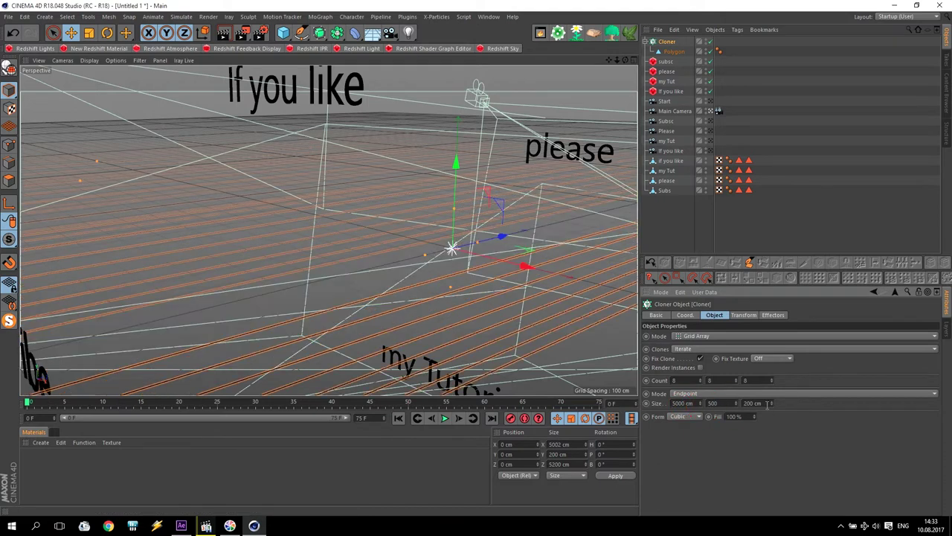
click(767, 404)
text(5000)
click(688, 406)
text(5000)
key(Return)
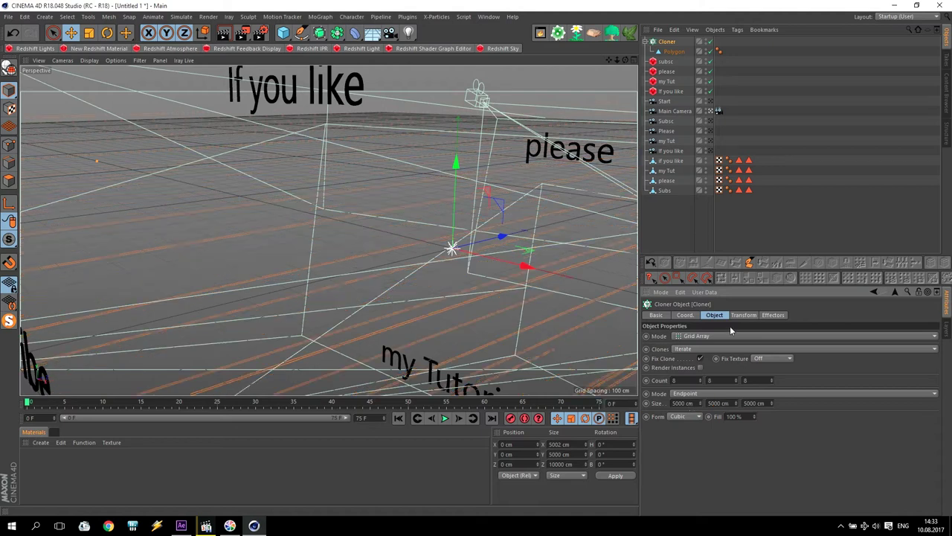
- Review the Cloner's Transform and Effectors tabs and reselect the Cloner
click(743, 315)
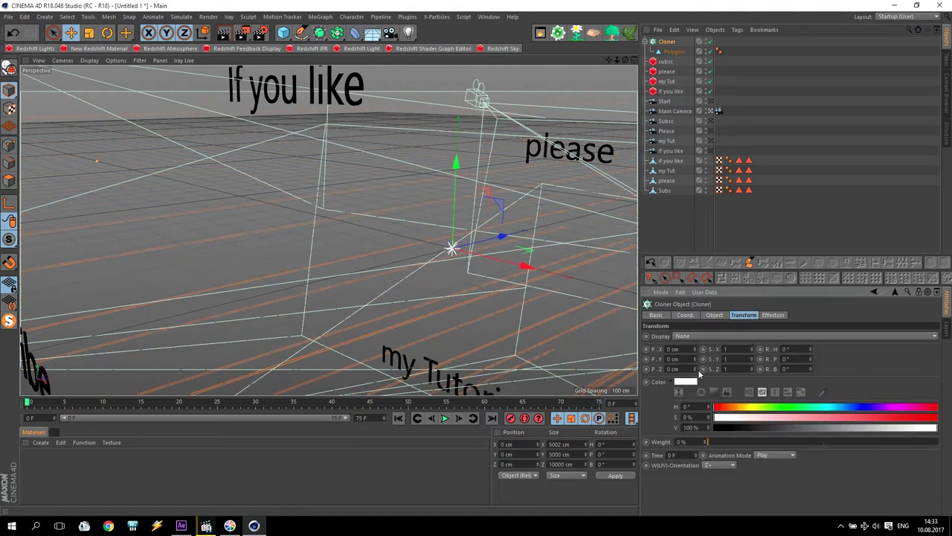
click(774, 315)
click(716, 314)
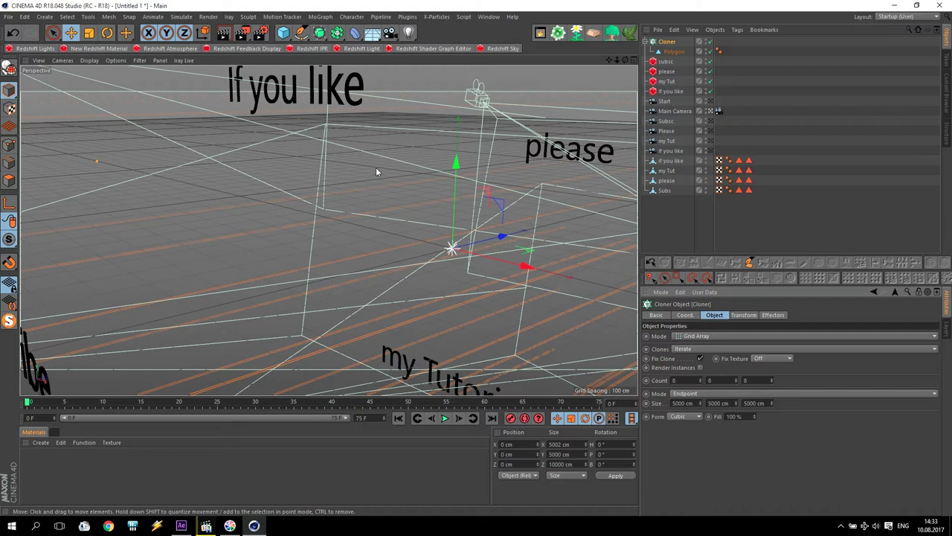
click(672, 42)
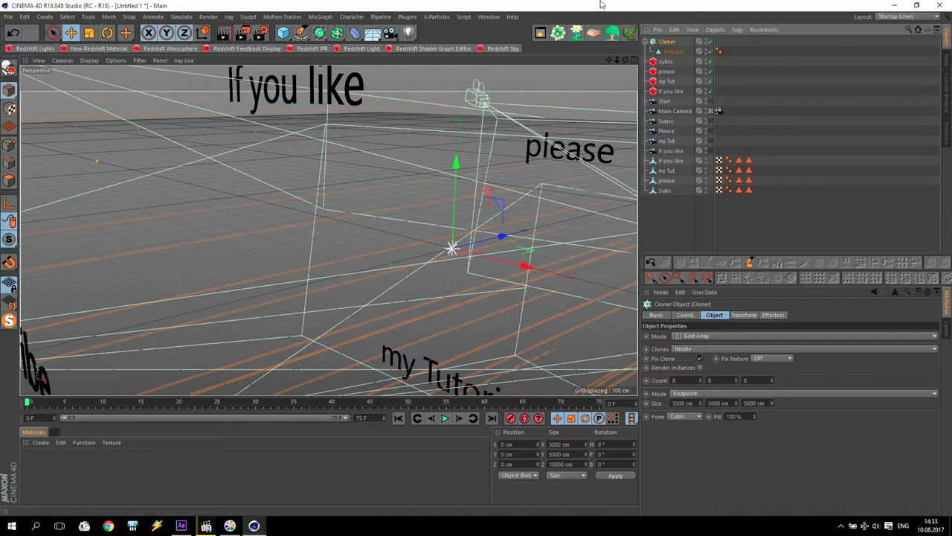
click(320, 16)
mouse_move(349, 31)
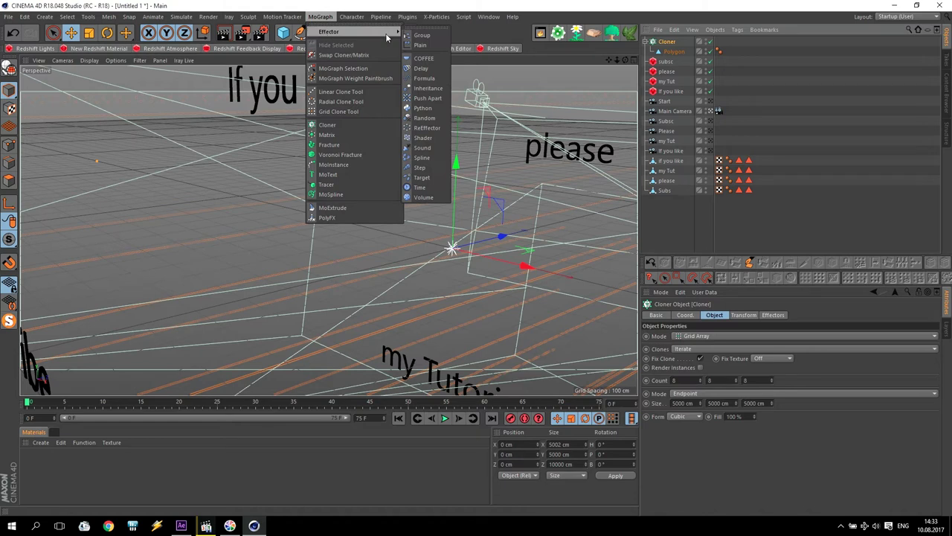
- Add a Random effector to the Cloner in Turbulence mode with 0.5% animation speed
click(426, 118)
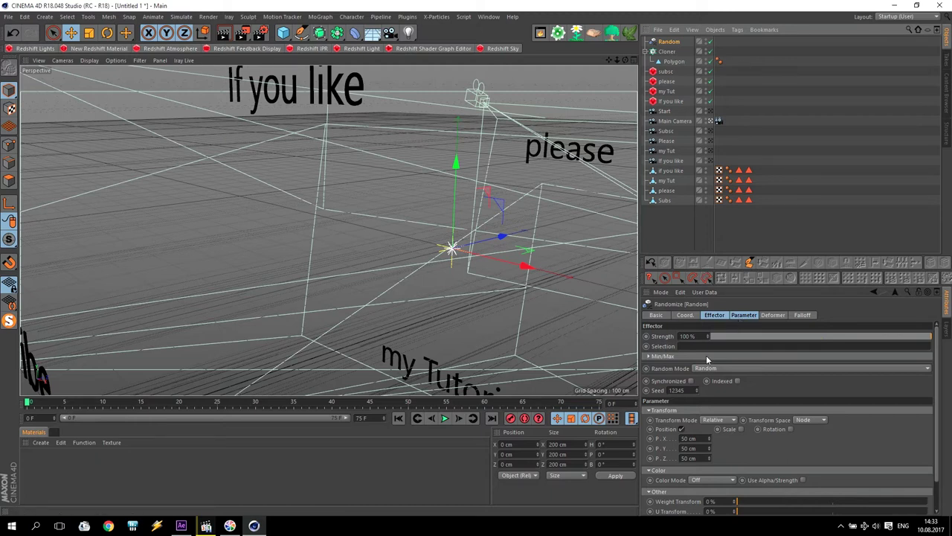
click(713, 315)
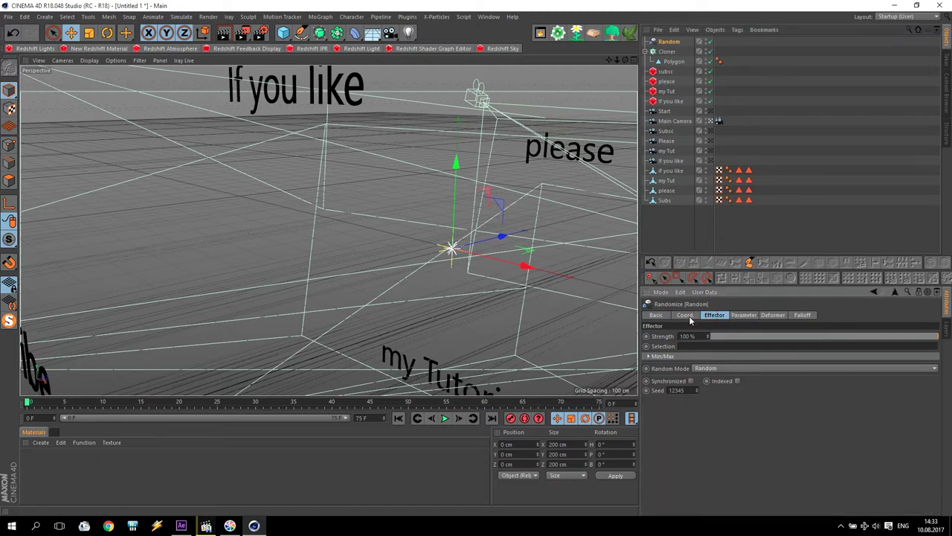
click(697, 367)
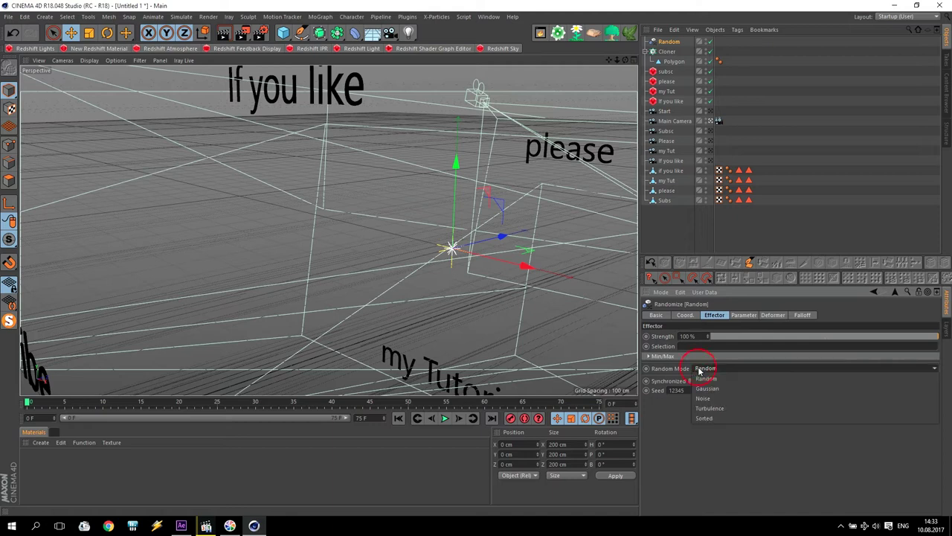
click(721, 409)
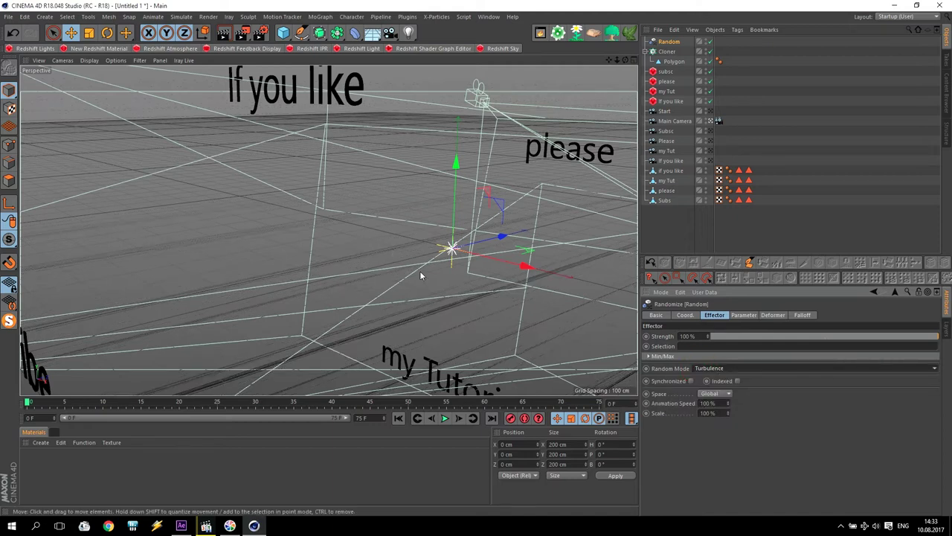
click(721, 402)
text(0.5)
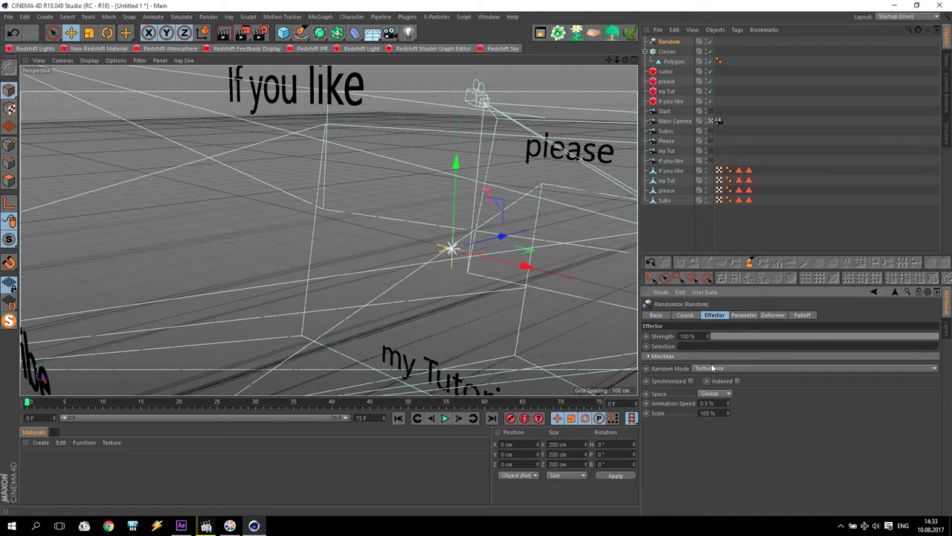
- Enable random rotation and set the P.X, P.Y and P.Z offsets to 1000 cm
click(741, 316)
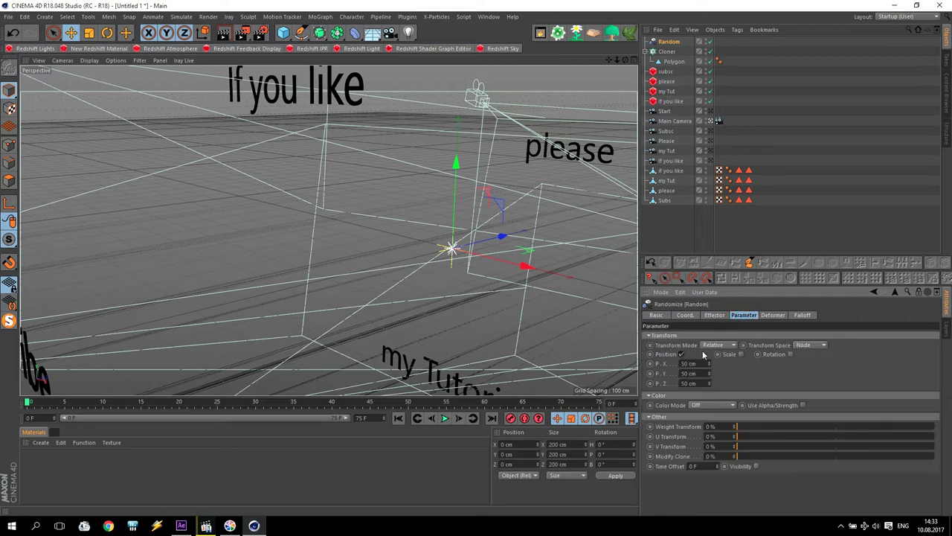
click(790, 354)
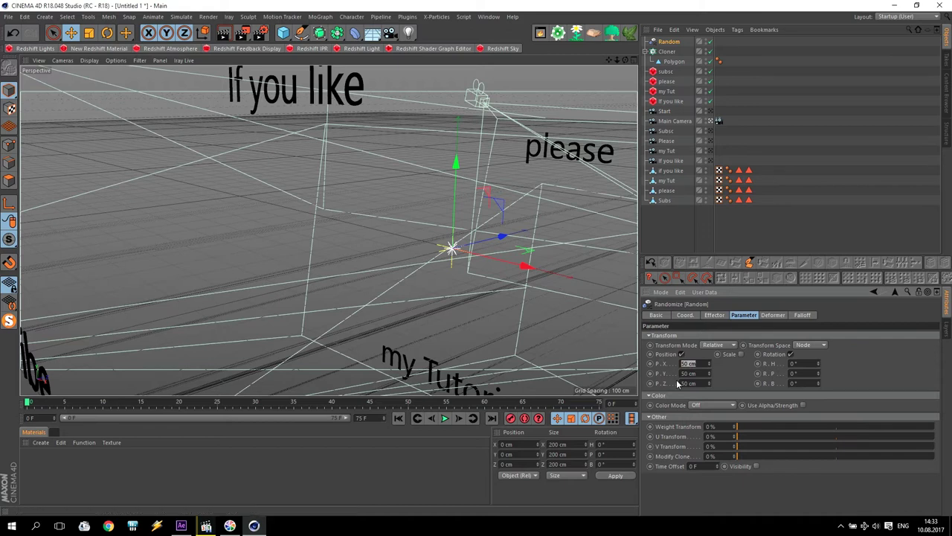
text(1000)
key(Tab)
text(1000)
key(Tab)
text(1000)
key(Return)
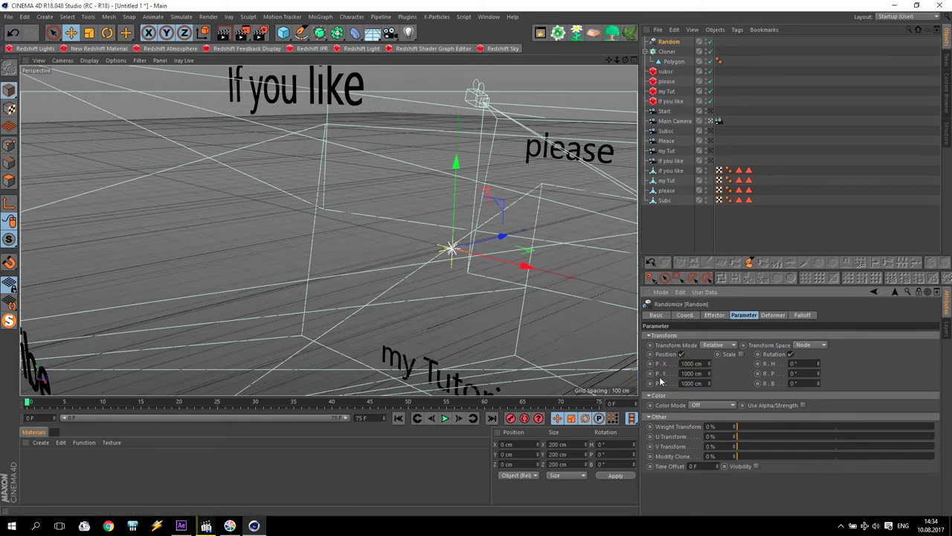
- Set the random R.H, R.P and R.B rotations to 700° each
click(763, 361)
text(700)
key(Tab)
text(700)
key(Tab)
text(700)
key(Return)
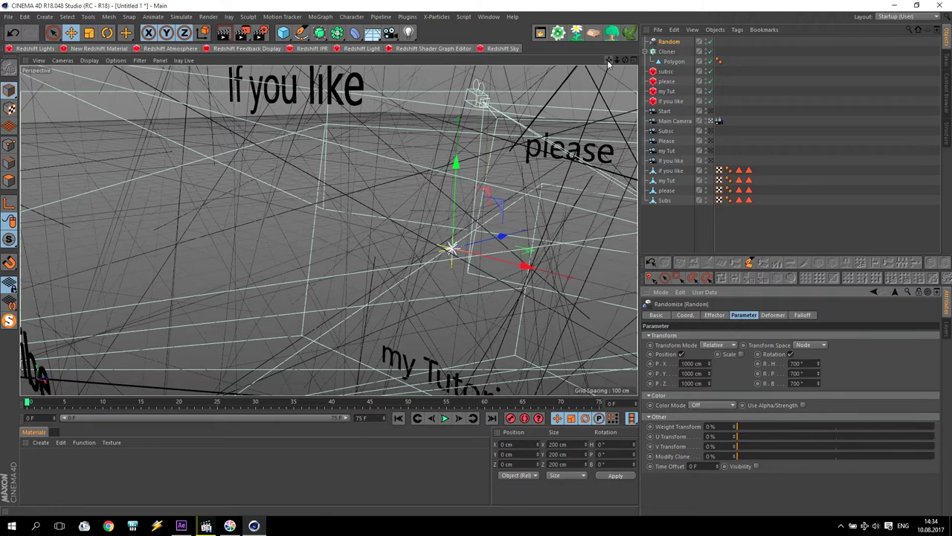
- Preview the clone animation, then try a 0.1% turbulence animation speed
click(446, 419)
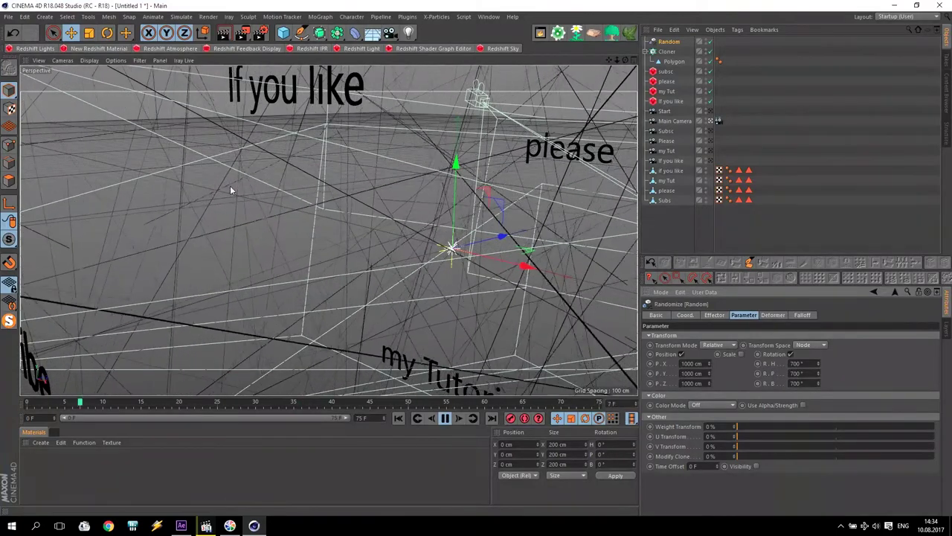
click(444, 419)
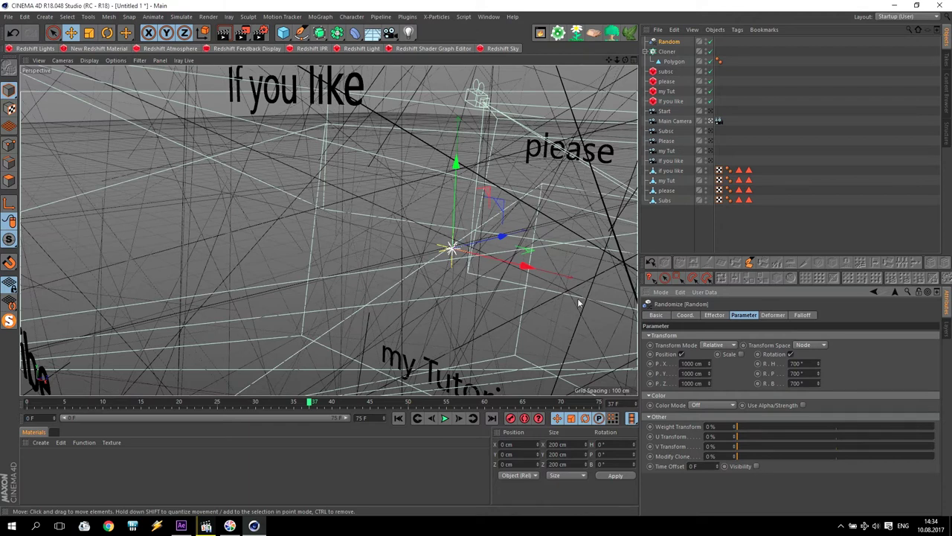
click(713, 316)
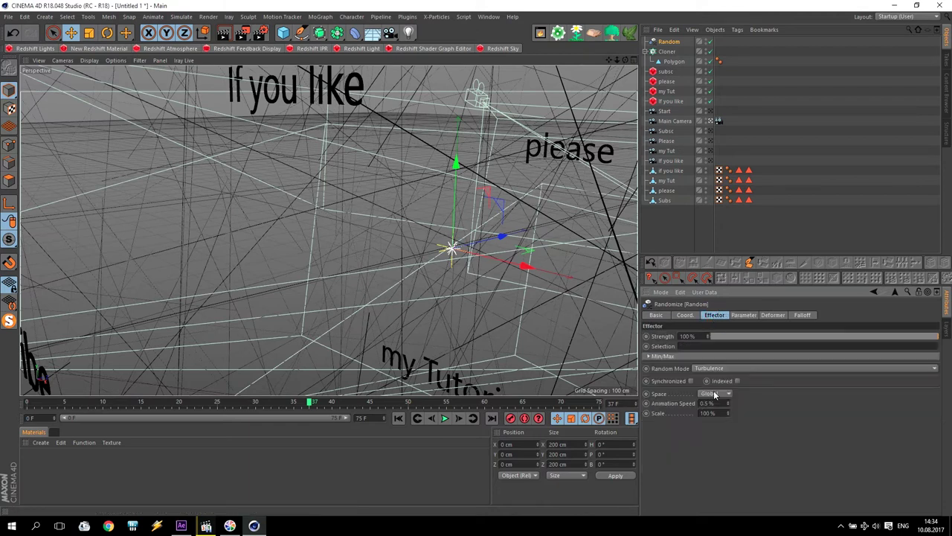
drag(707, 403, 729, 402)
text(0.1)
key(Return)
click(444, 418)
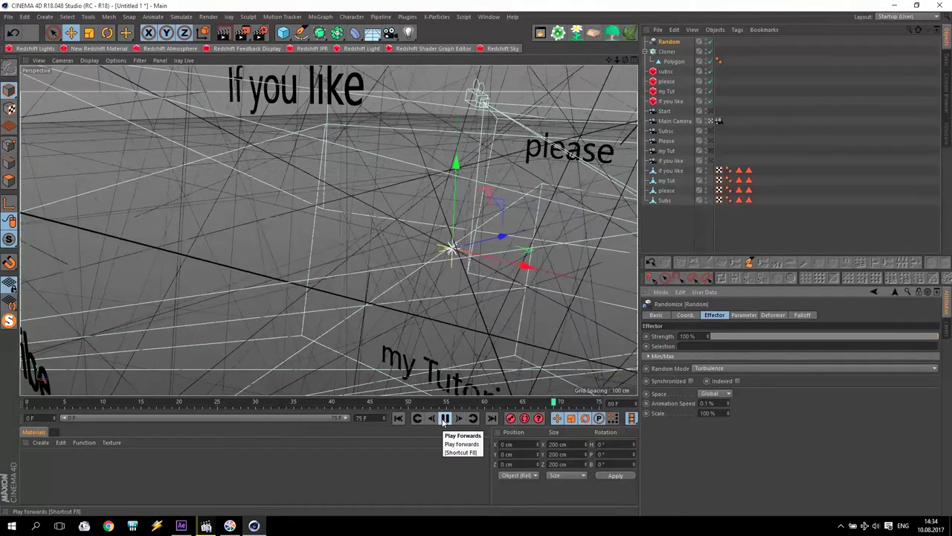
click(444, 418)
- Try 1% animation speed, then settle on 0.5% and rewind to frame 0
double_click(717, 402)
text(1)
key(Return)
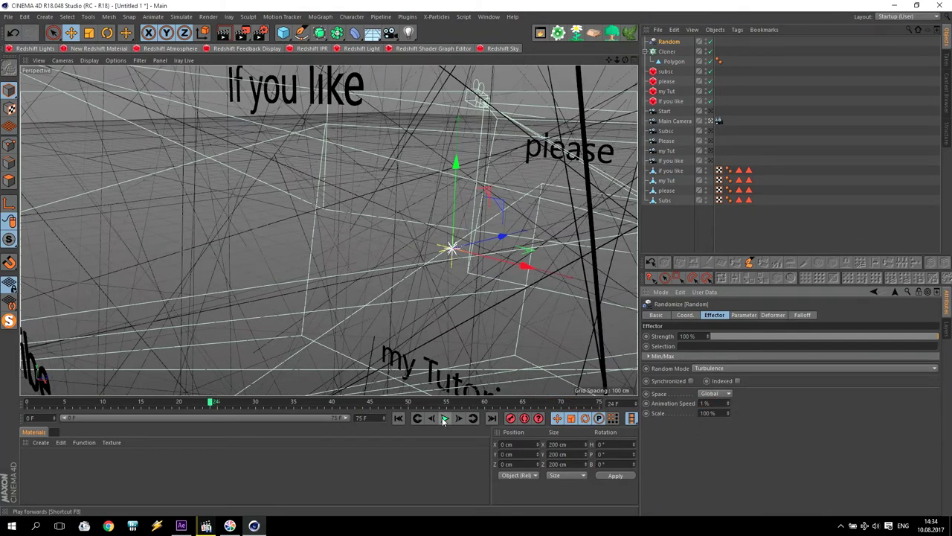
click(444, 419)
click(444, 418)
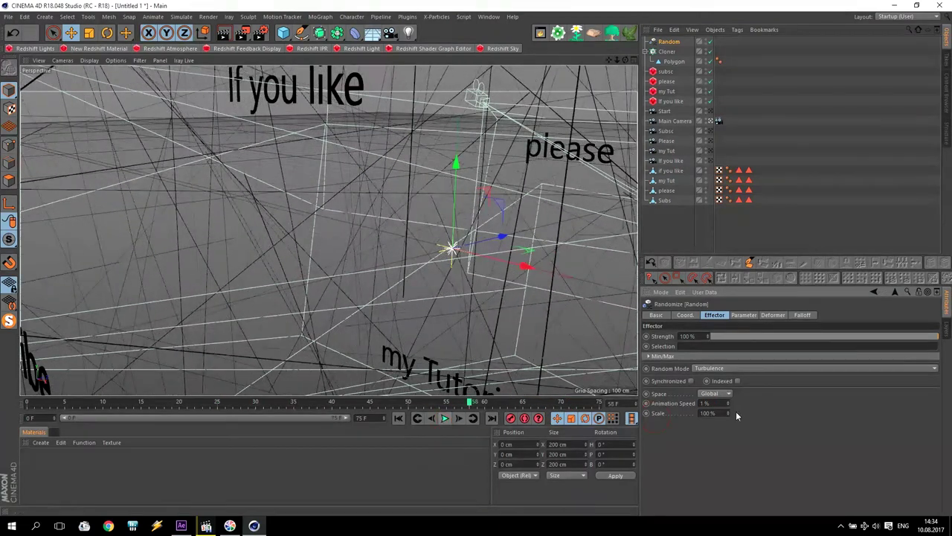
double_click(705, 403)
text(0.5)
key(Return)
click(400, 419)
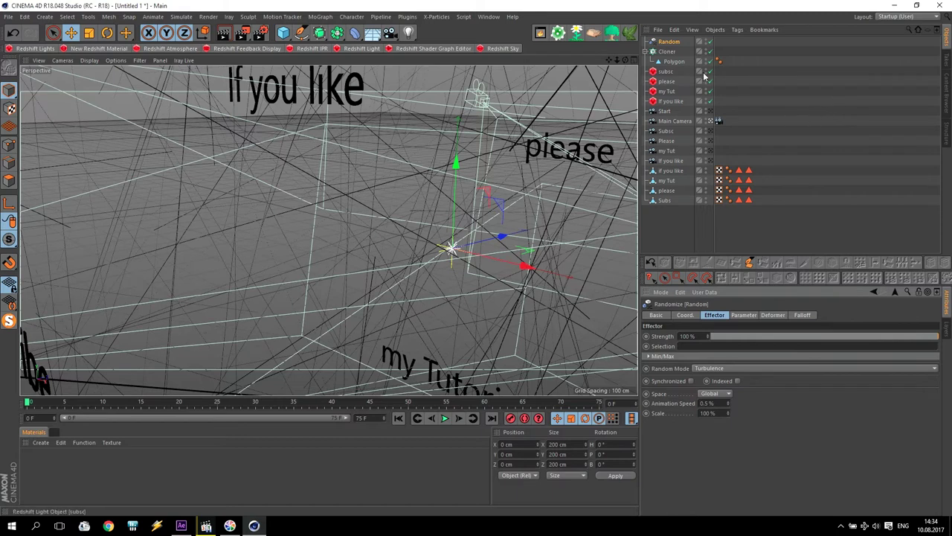
- Extend the animation to 150 frames and keyframe the camera morph Blend at 0% on frame 0
click(675, 122)
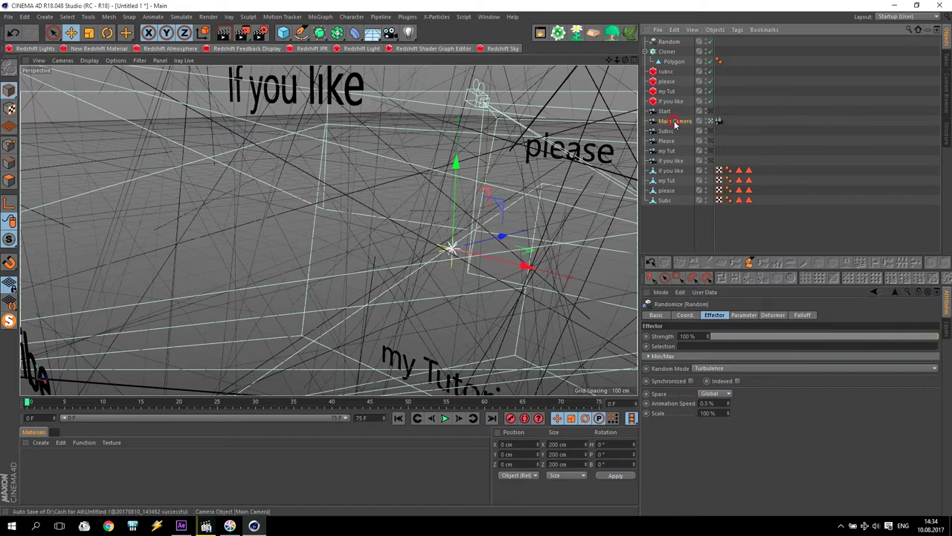
click(718, 120)
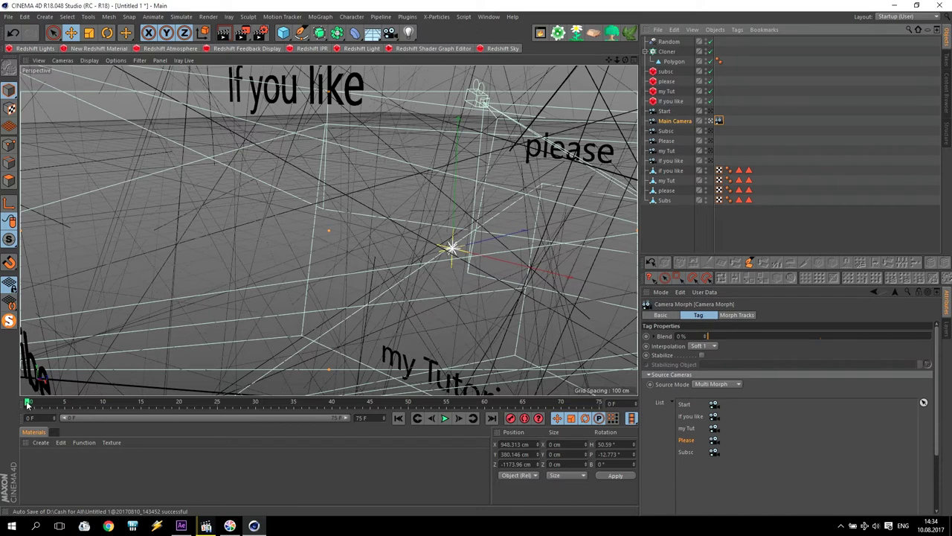
drag(27, 403, 28, 402)
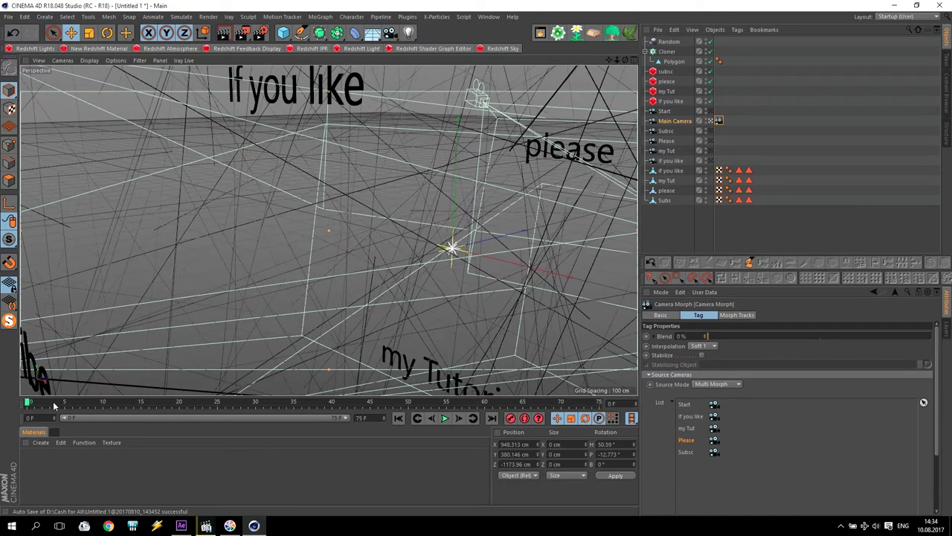
click(221, 418)
text(150)
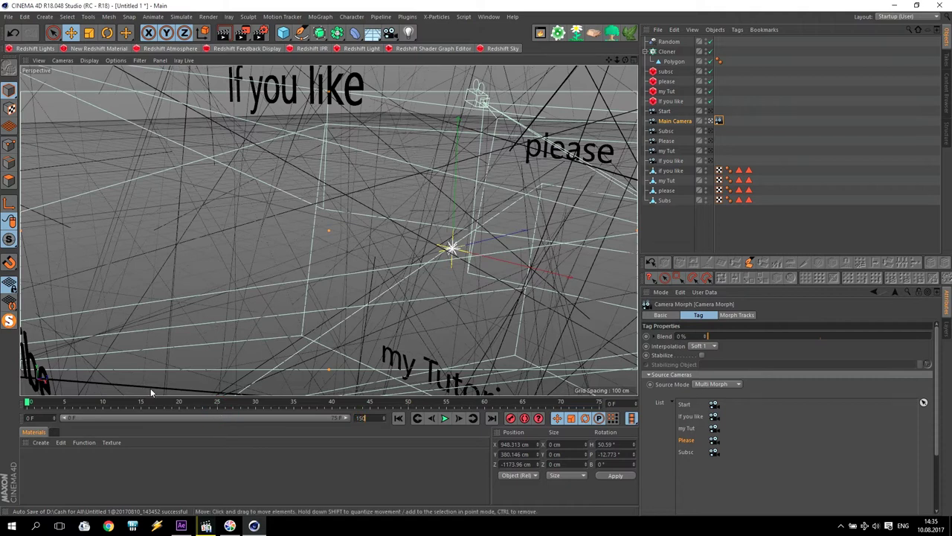
key(Return)
drag(206, 419, 350, 418)
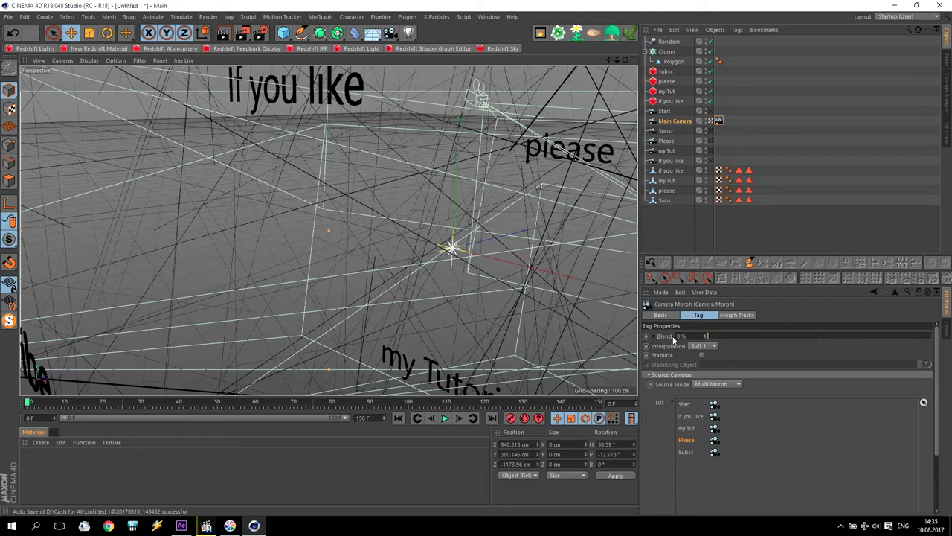
click(685, 405)
click(646, 336)
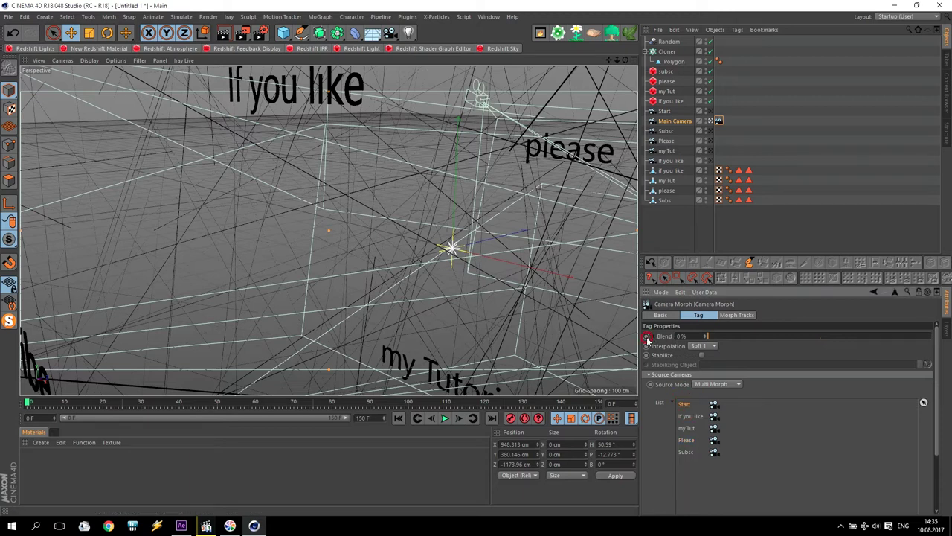
- Keyframe the morph Blend at 25% on frame 20 and 50% on frame 55
drag(28, 402, 104, 405)
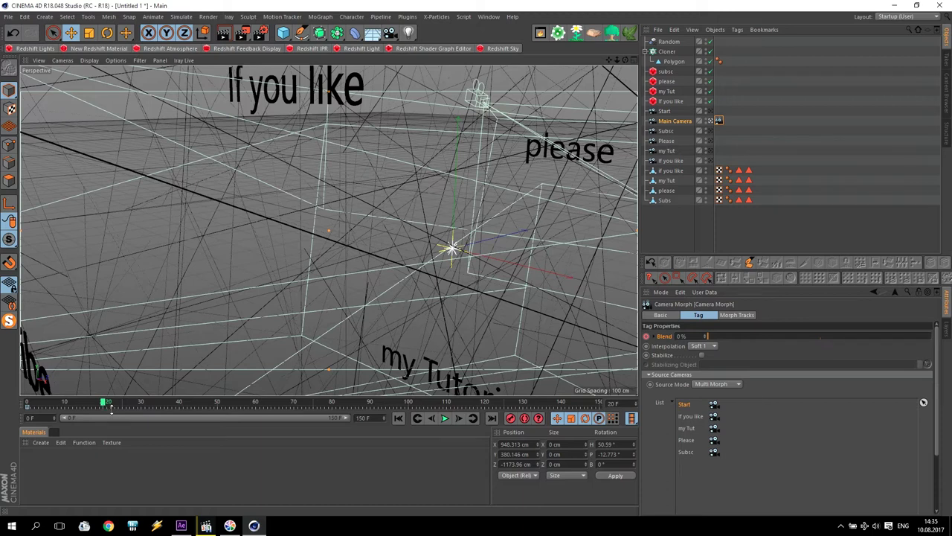
double_click(679, 336)
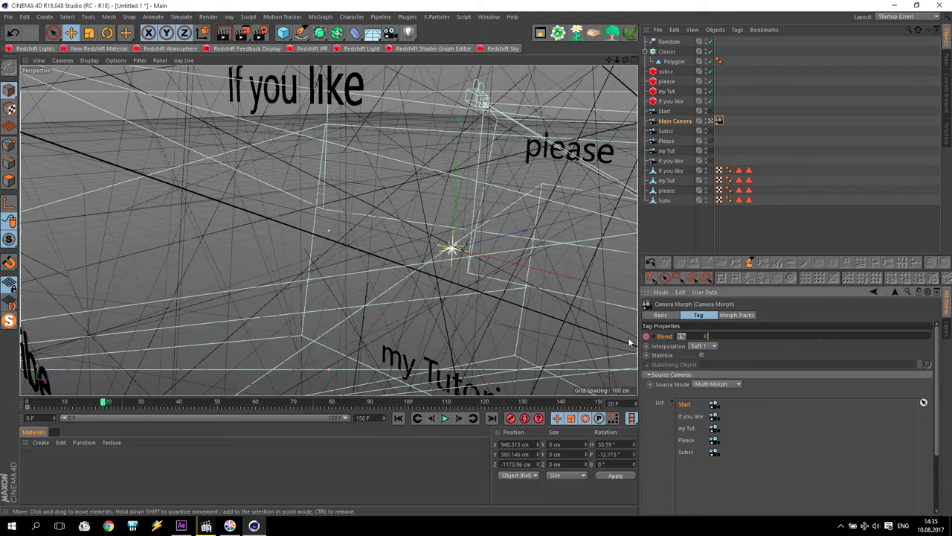
text(25)
key(Return)
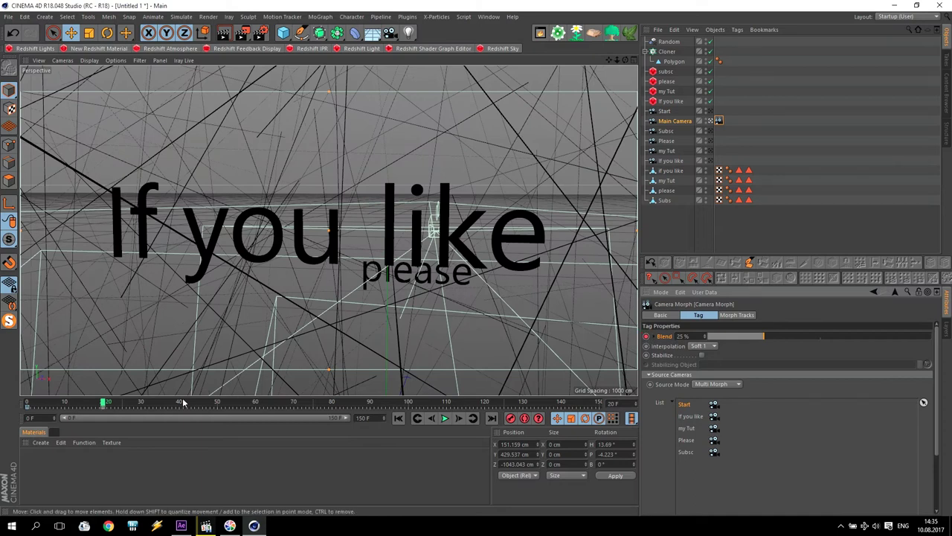
drag(107, 403, 238, 403)
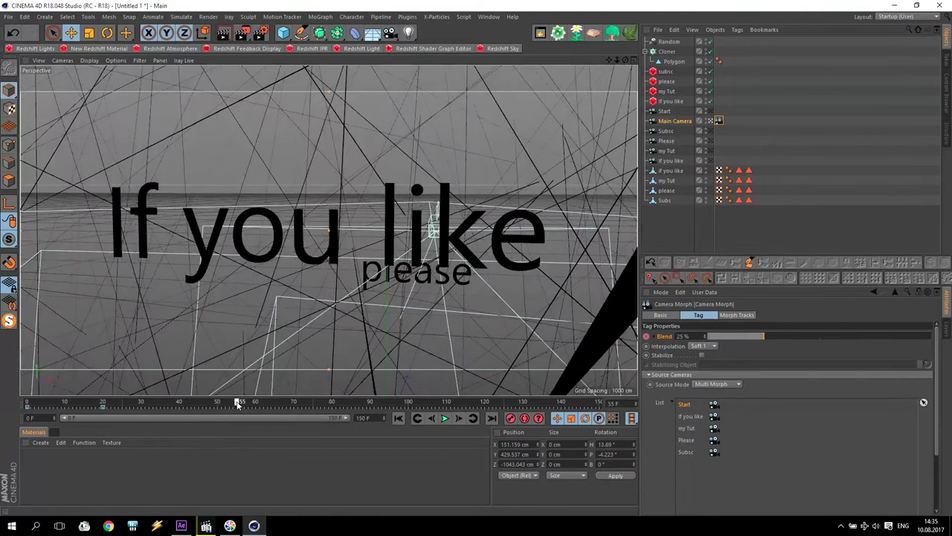
click(690, 336)
text(50)
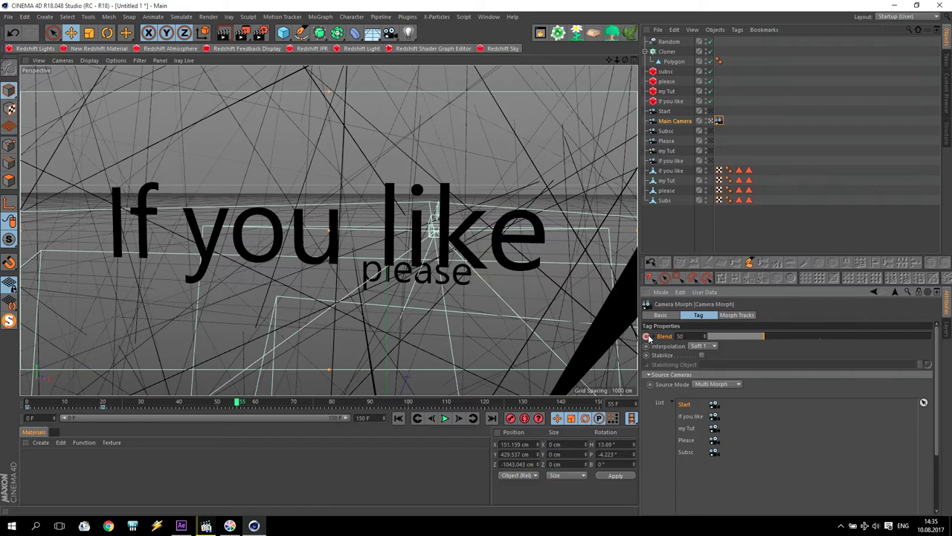
key(Return)
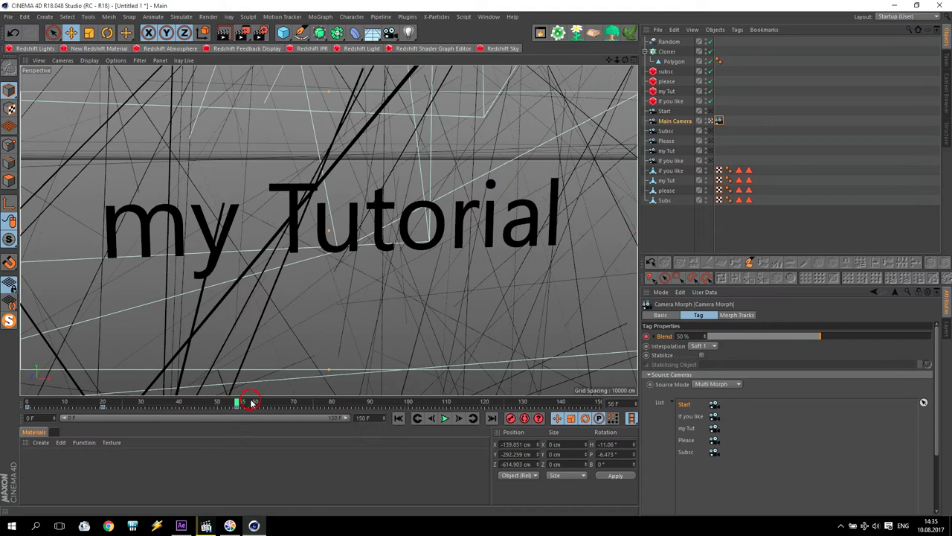
- Keyframe Blend 75% at frame 90 and 100% at frame 125, then play to Subscribe
drag(238, 402, 372, 403)
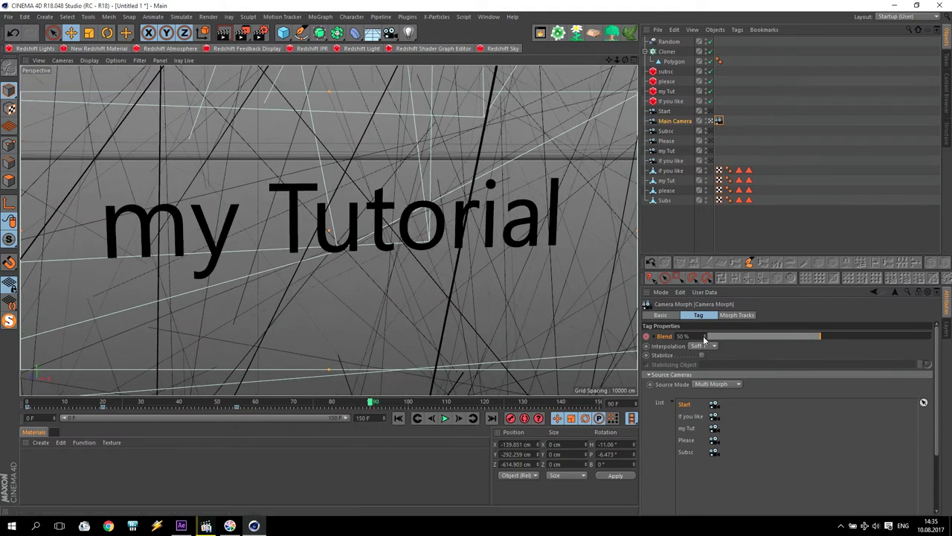
text(75)
key(Return)
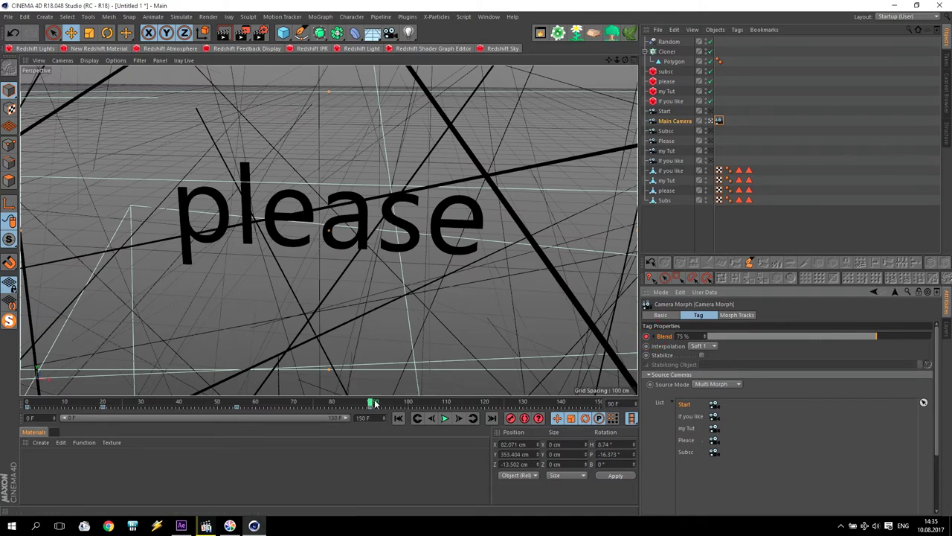
drag(372, 402, 467, 411)
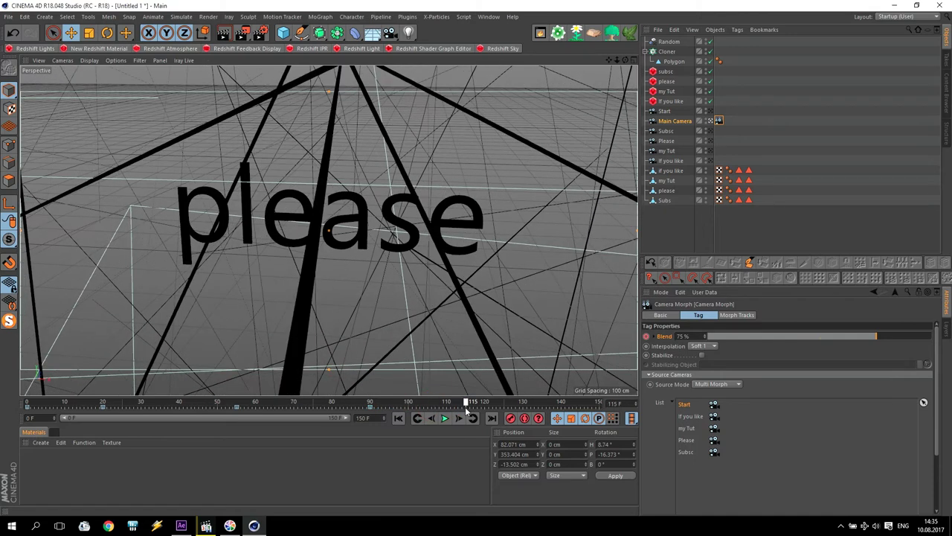
drag(467, 411, 504, 406)
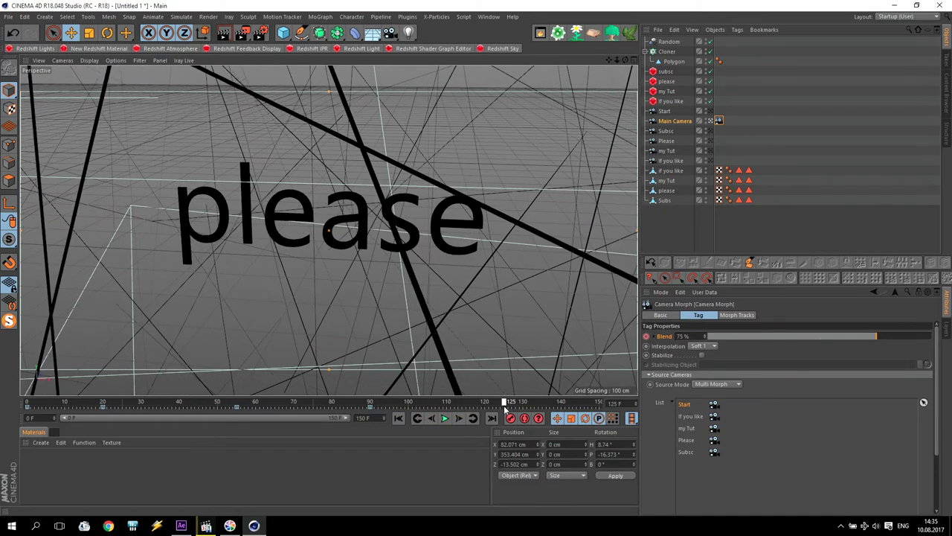
text(100)
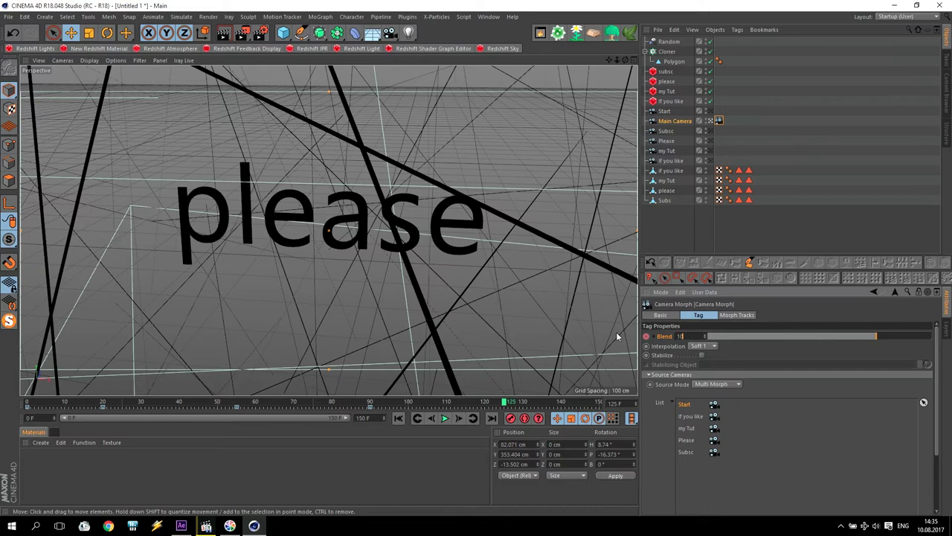
key(Return)
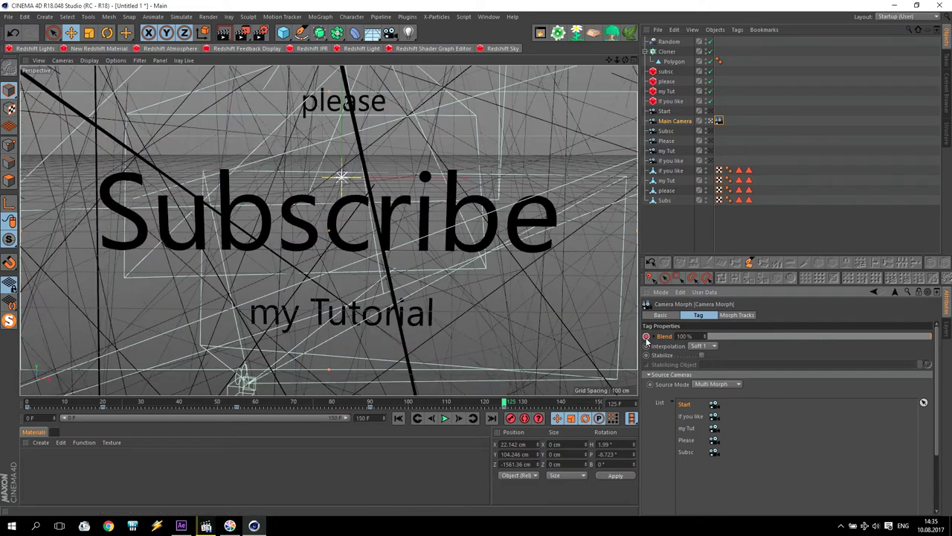
click(398, 417)
click(444, 417)
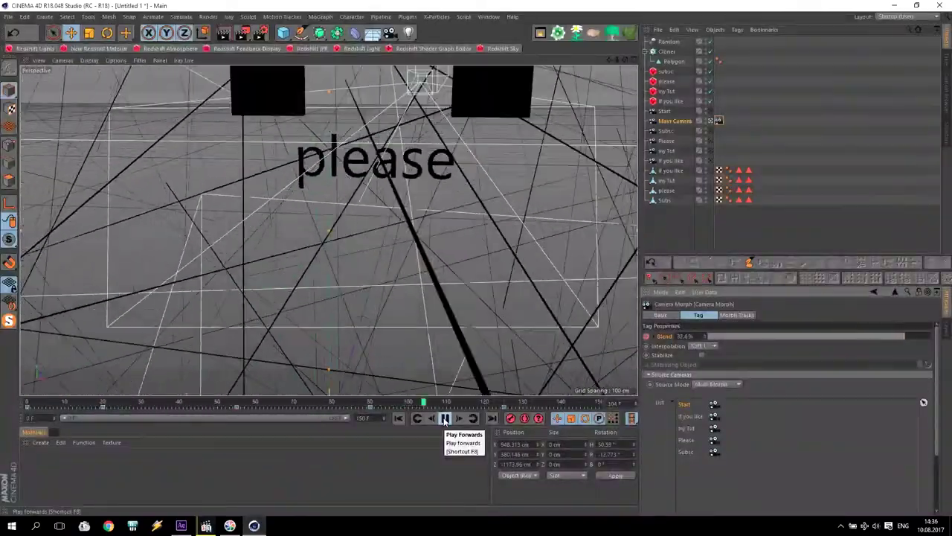
click(445, 418)
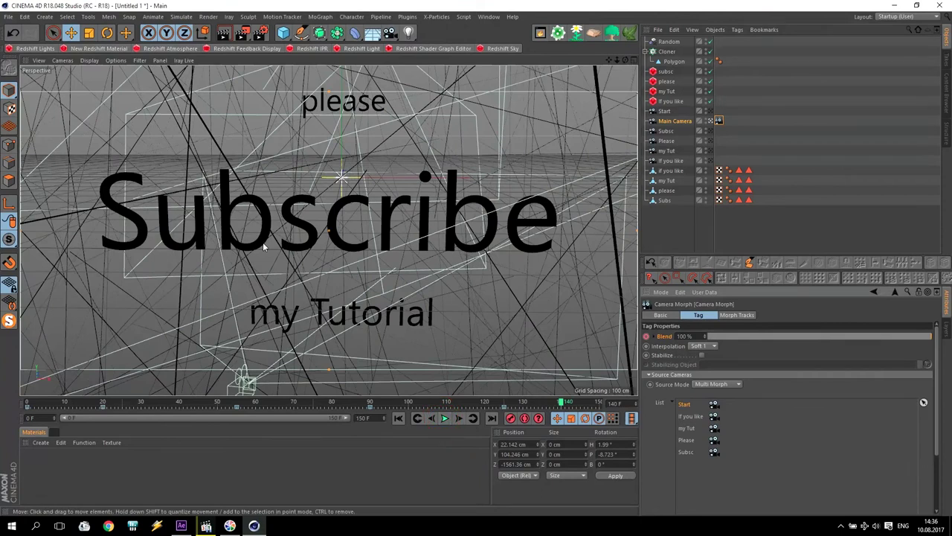
- Rewind and scrub the morph, inspecting the Blend keys at frames 20 and 55
click(399, 418)
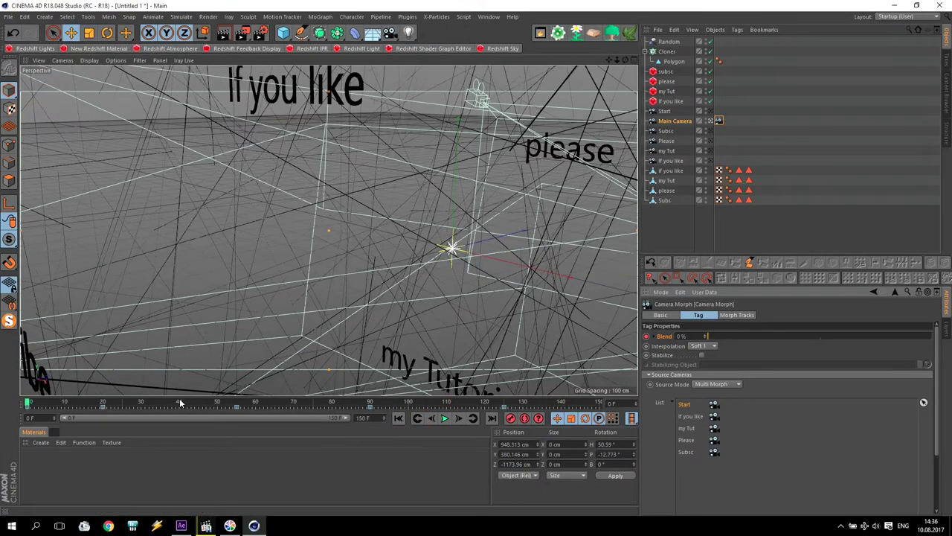
drag(28, 402, 110, 403)
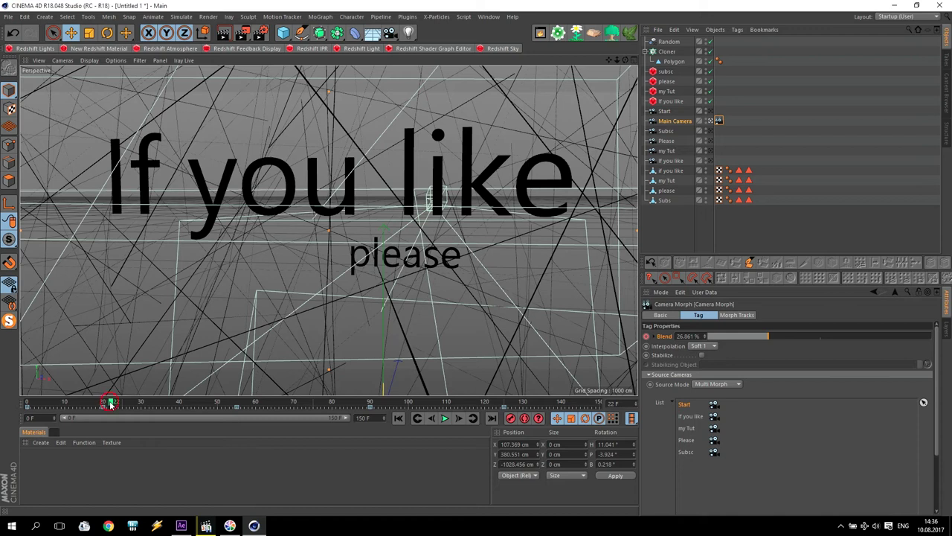
drag(110, 403, 76, 404)
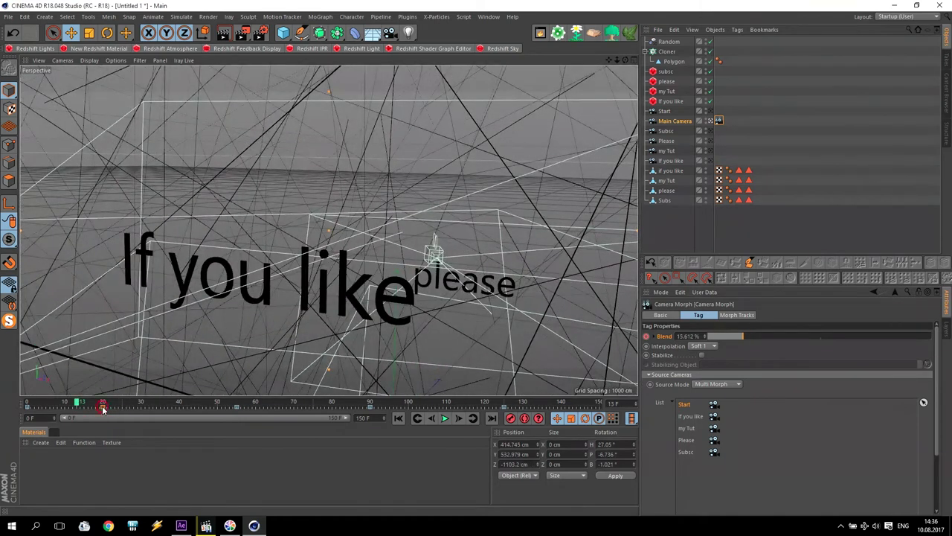
click(103, 408)
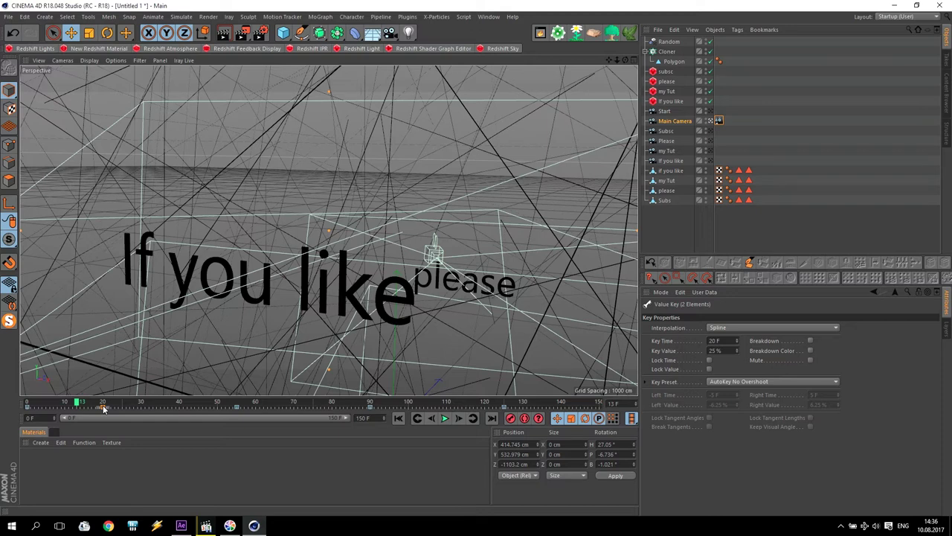
drag(78, 403, 159, 408)
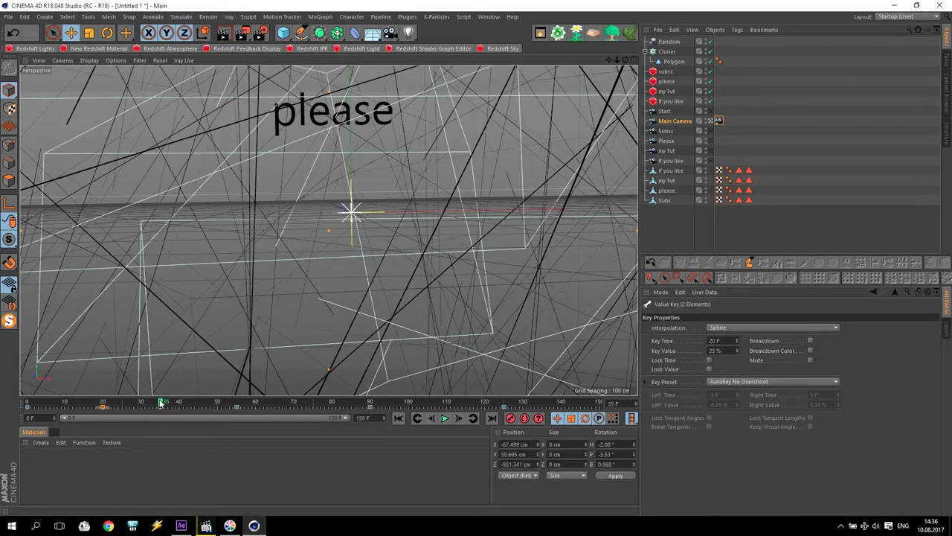
click(235, 408)
- Scrub on through the later words, then play the camera move and return to start
drag(163, 401, 295, 409)
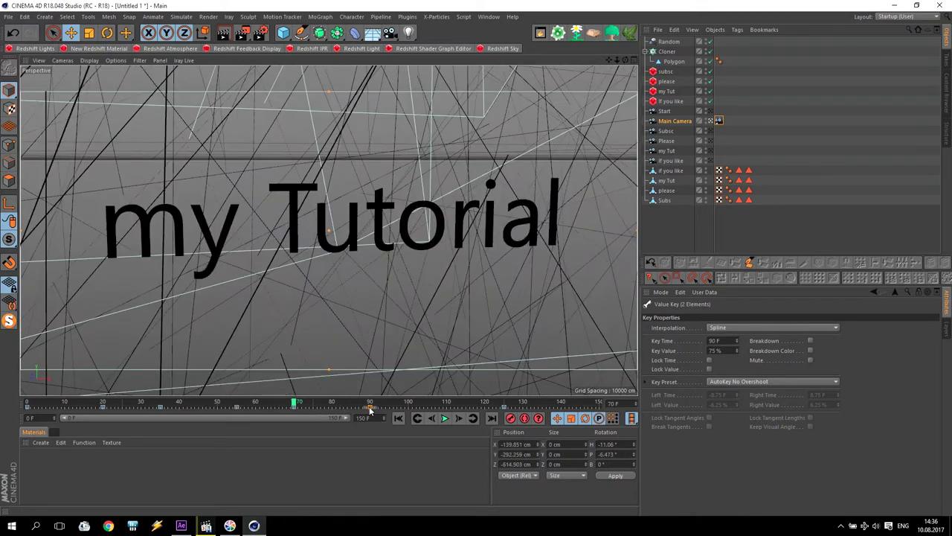
drag(295, 404, 433, 406)
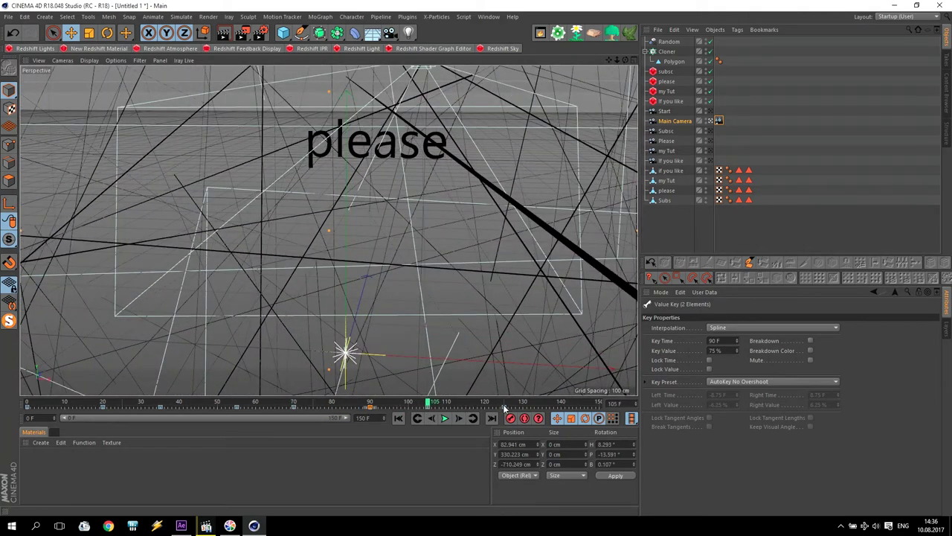
click(445, 418)
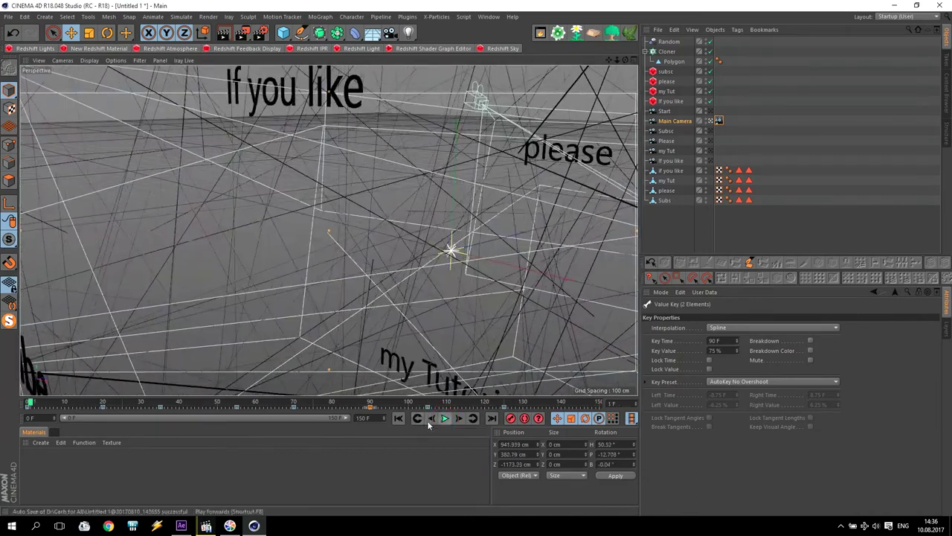
click(399, 419)
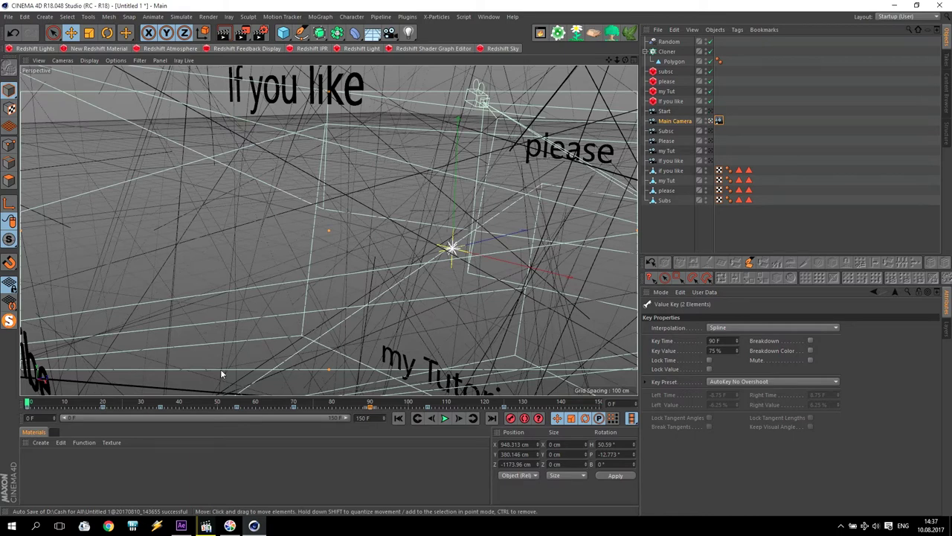
- Key the 'If you like' light's intensity multiplier at its close-up and at 0 on frame 15
click(670, 101)
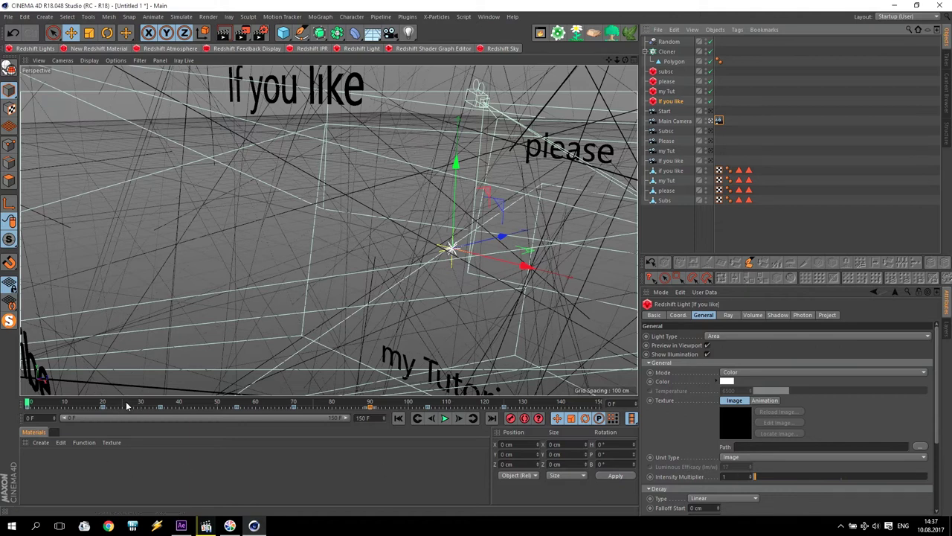
drag(63, 408, 125, 402)
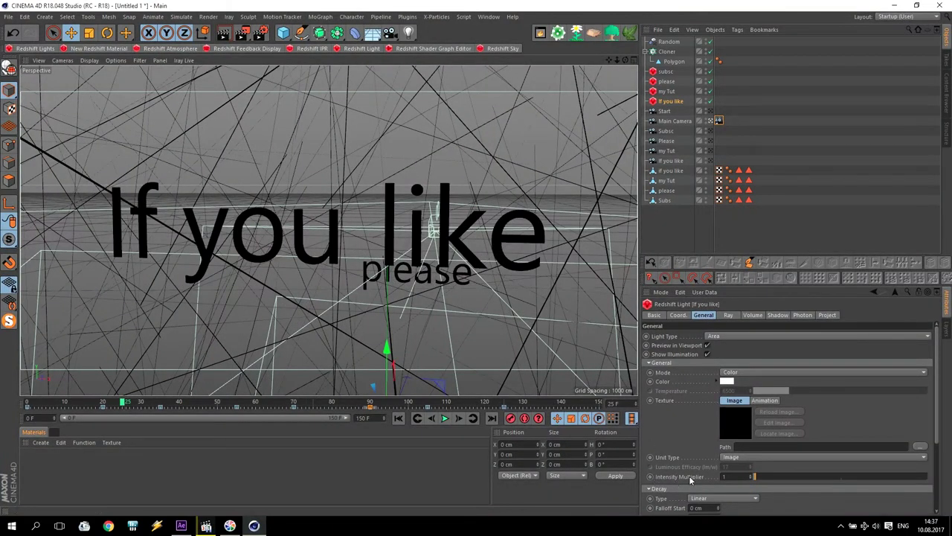
click(651, 476)
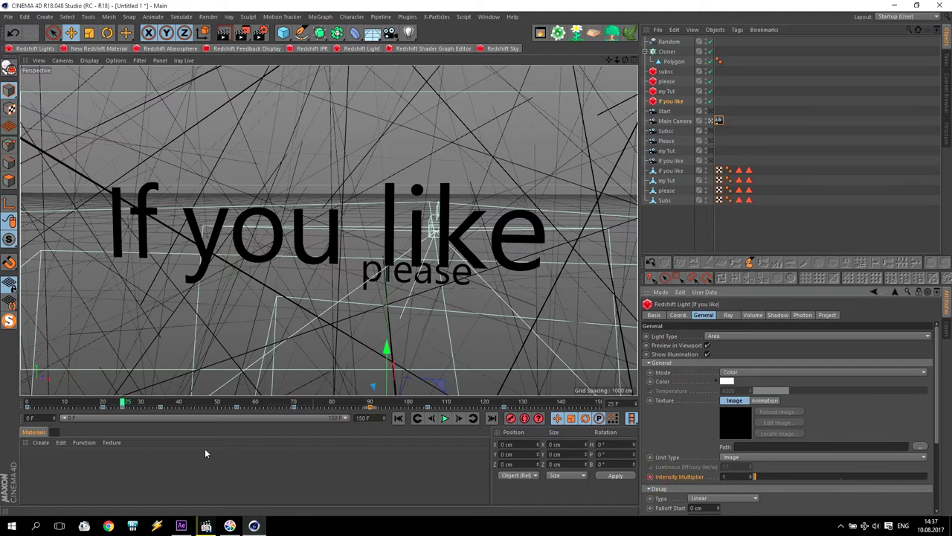
drag(123, 402, 86, 403)
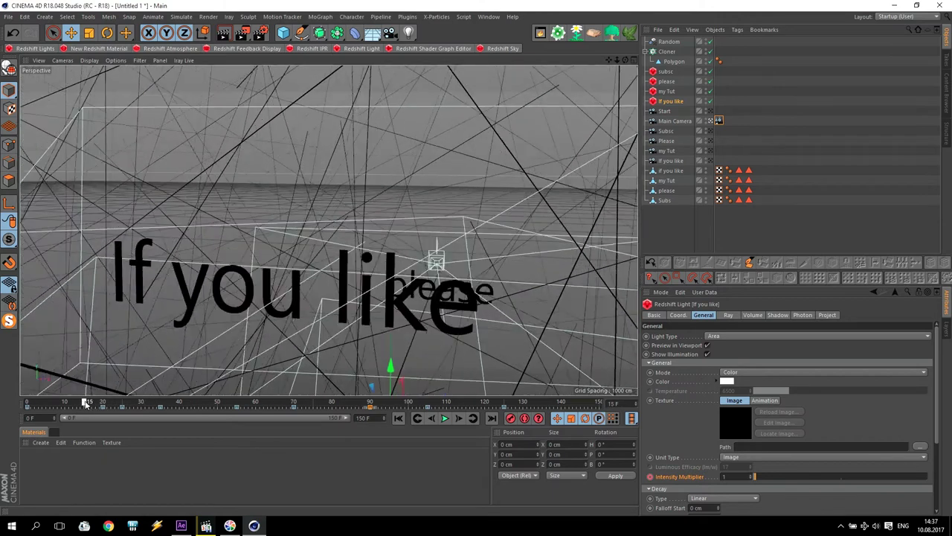
click(643, 466)
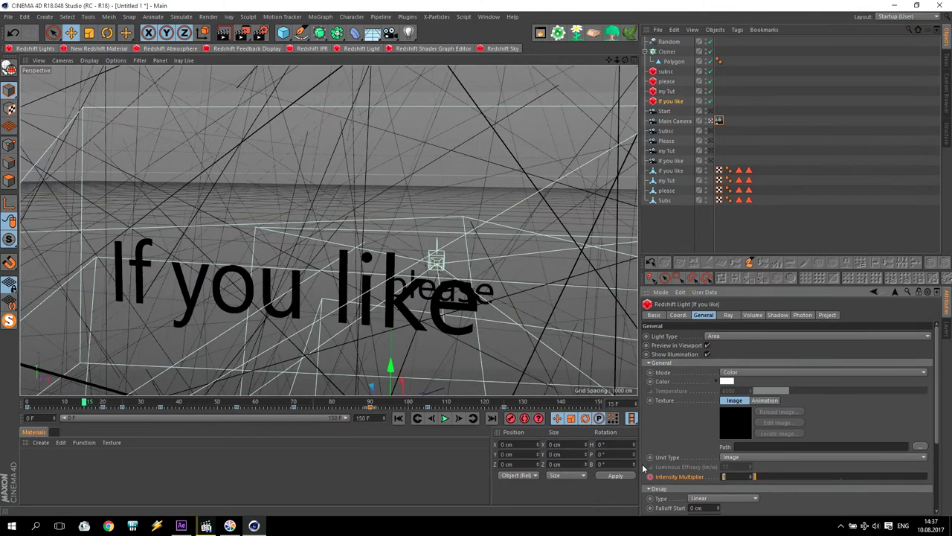
click(650, 477)
click(657, 225)
key(ctrl+z)
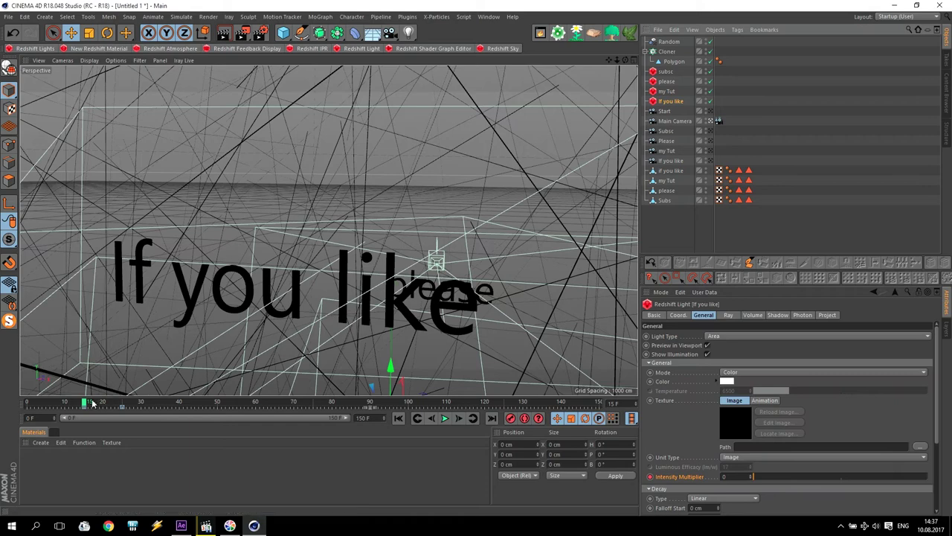
- Key the intensity multiplier at 0 on frame 55, then scrub back to check the light
drag(93, 402, 237, 405)
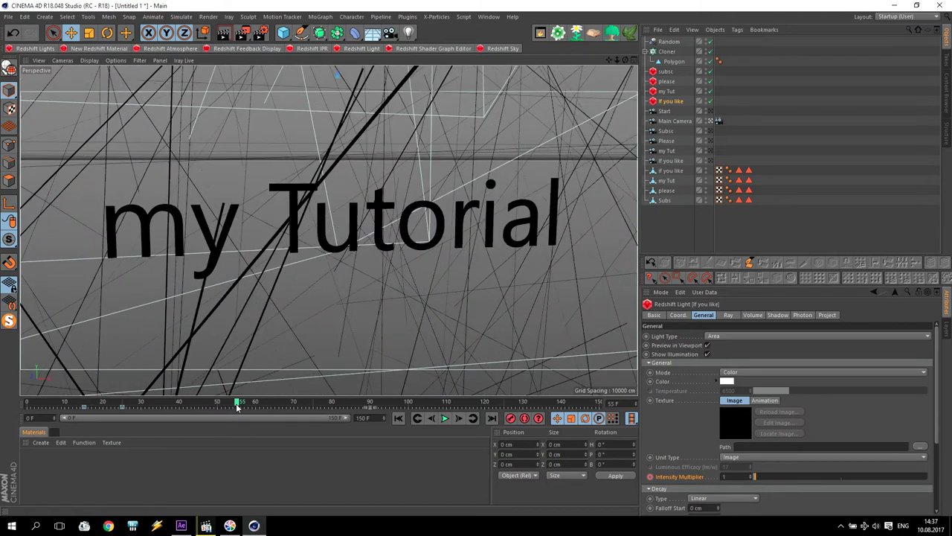
click(726, 477)
text(0)
click(651, 477)
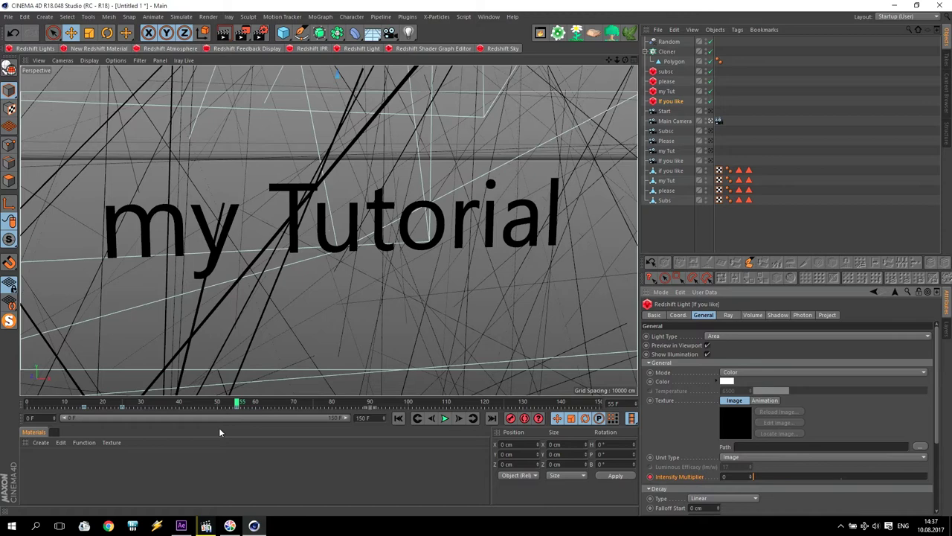
mouse_move(237, 404)
mouse_down()
mouse_move(26, 403)
mouse_move(83, 405)
mouse_up()
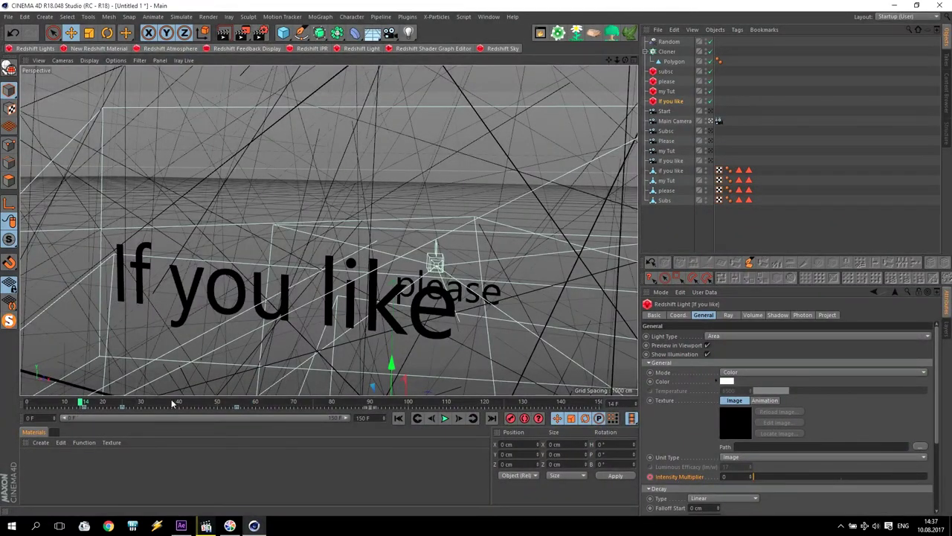
drag(82, 402, 123, 403)
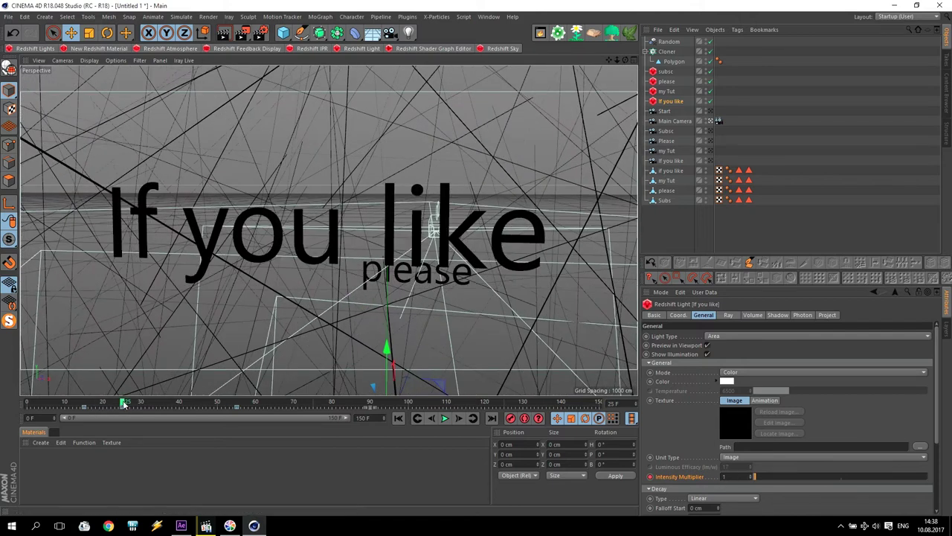
drag(123, 402, 237, 406)
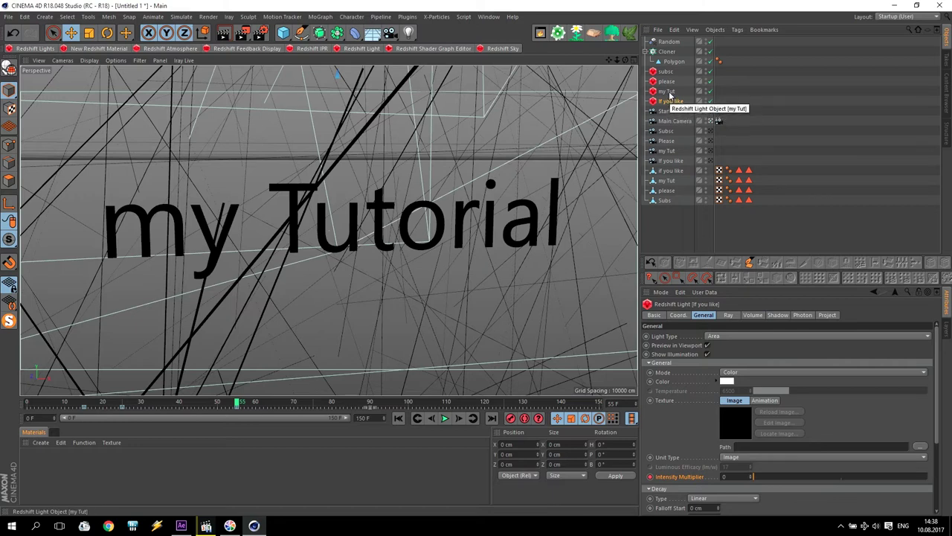
- Key the my Tut light's intensity multiplier off around frames 45 and 85
click(670, 92)
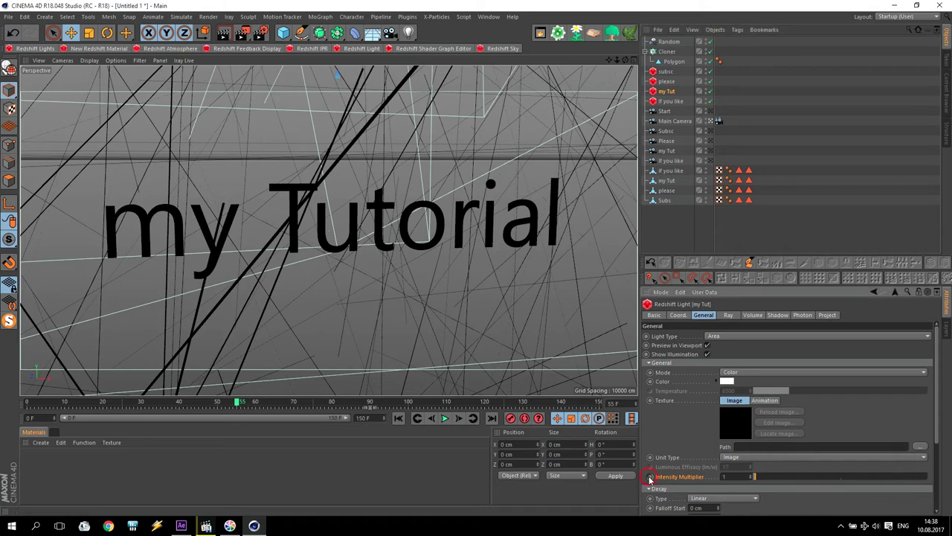
drag(237, 404, 200, 404)
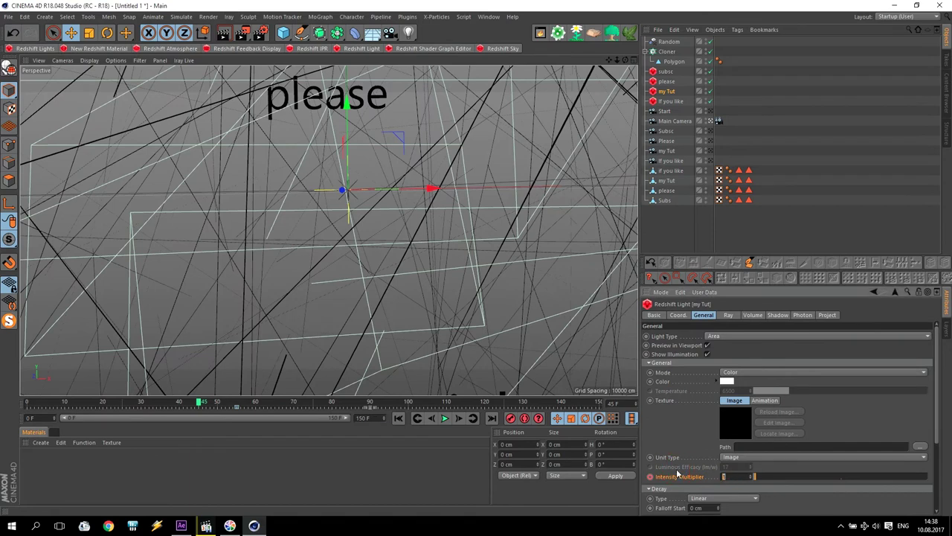
click(650, 476)
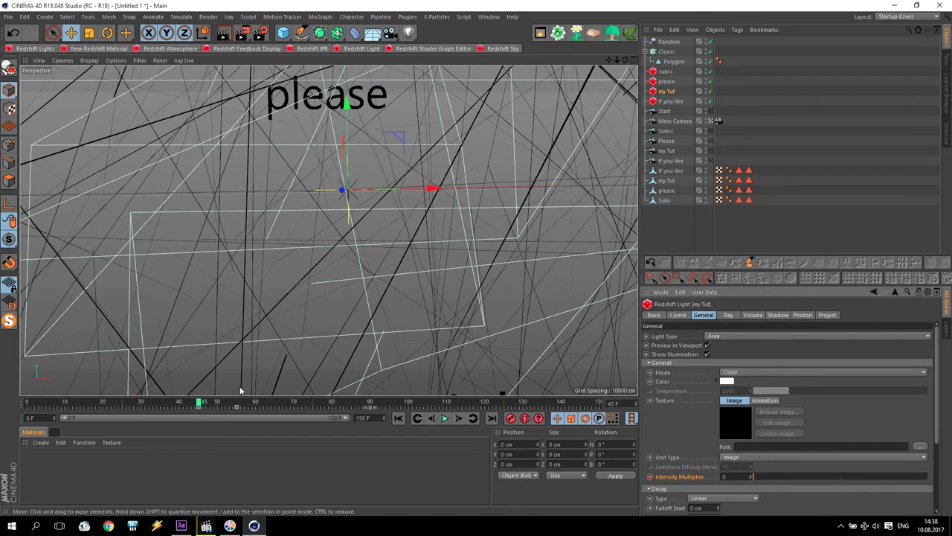
drag(199, 404, 354, 410)
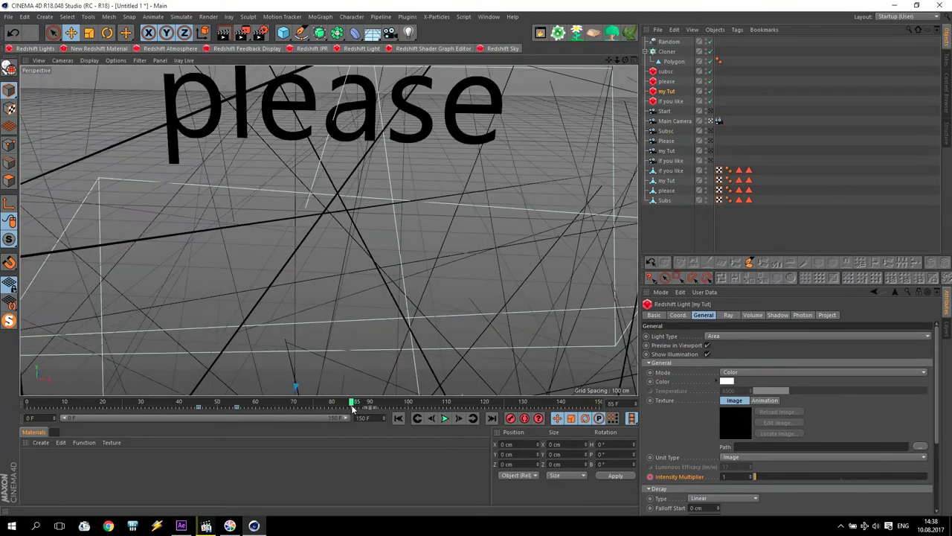
drag(739, 477, 650, 478)
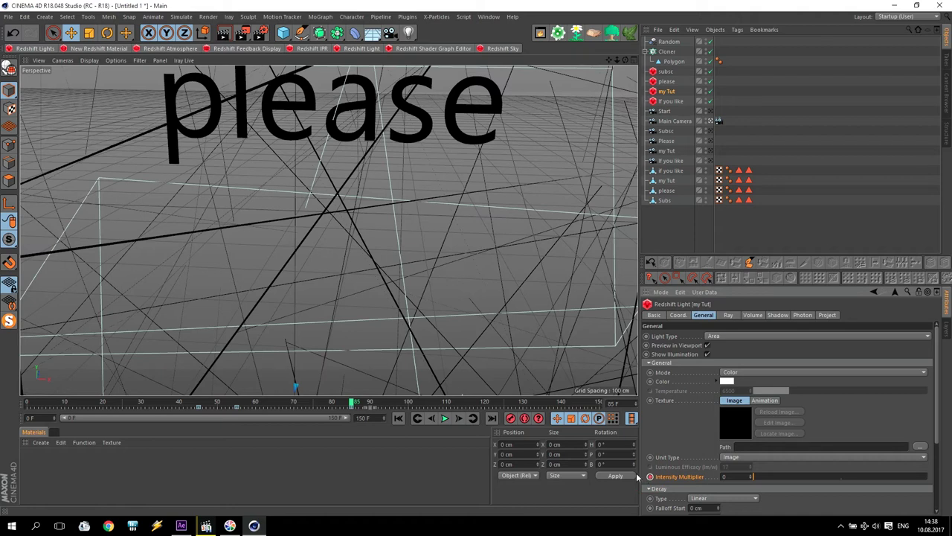
- Key the please light's intensity at frame 90, and at 0 on frames 80 and 120
click(665, 81)
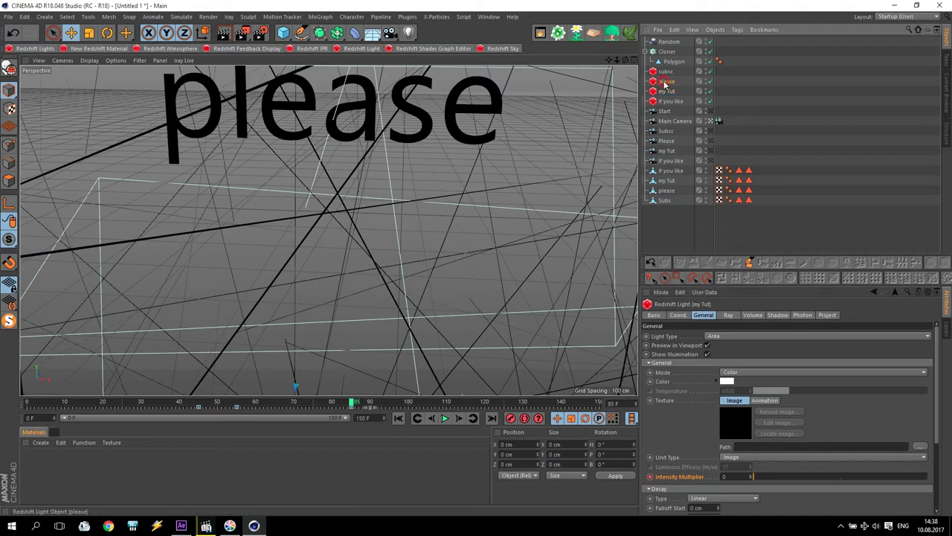
drag(352, 405, 379, 402)
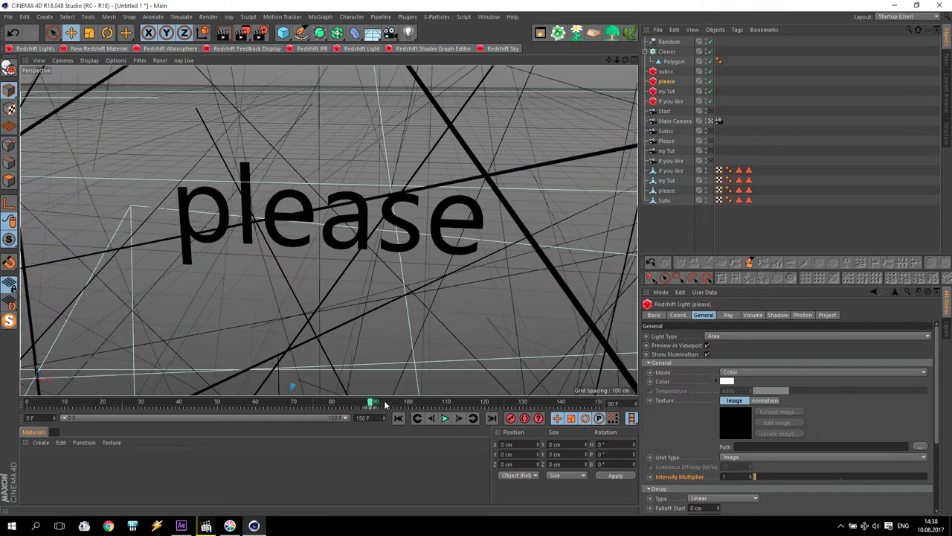
click(649, 477)
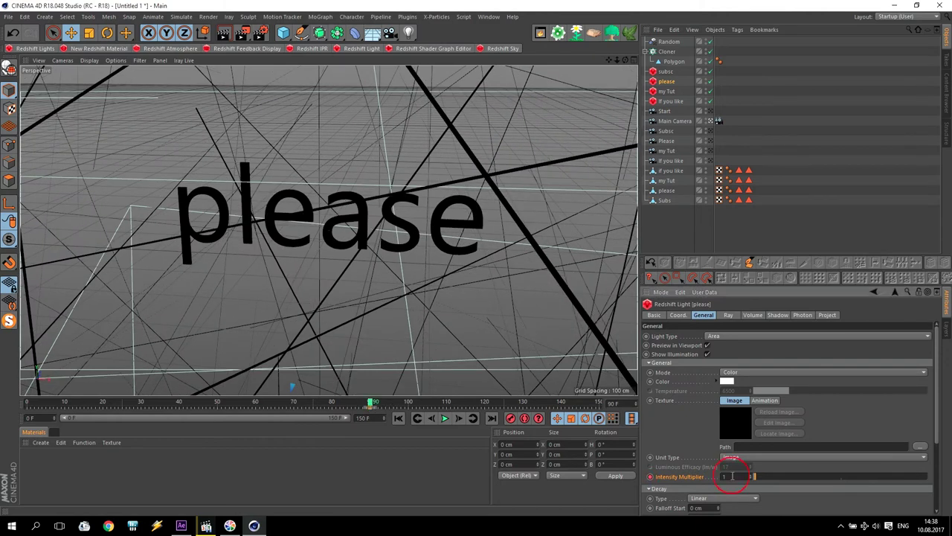
drag(371, 403, 334, 403)
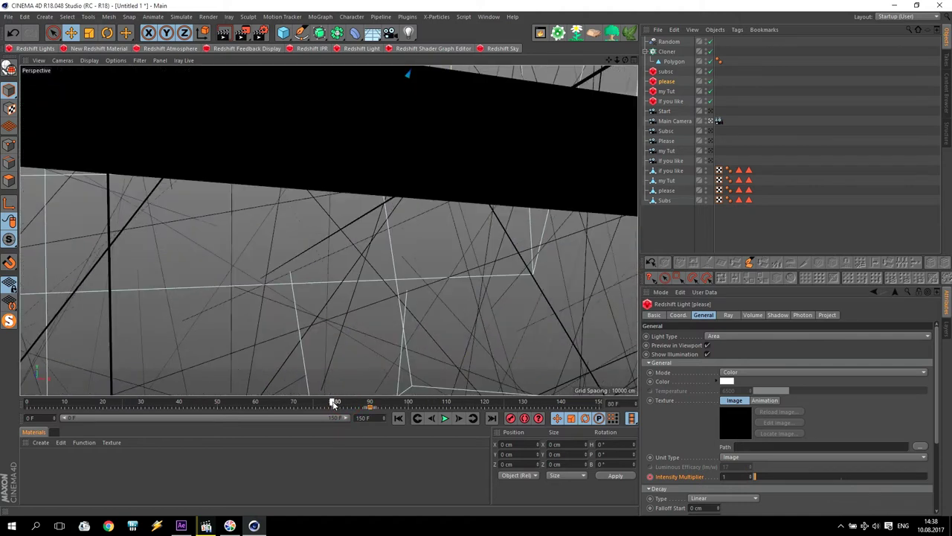
click(728, 476)
text(0)
key(Return)
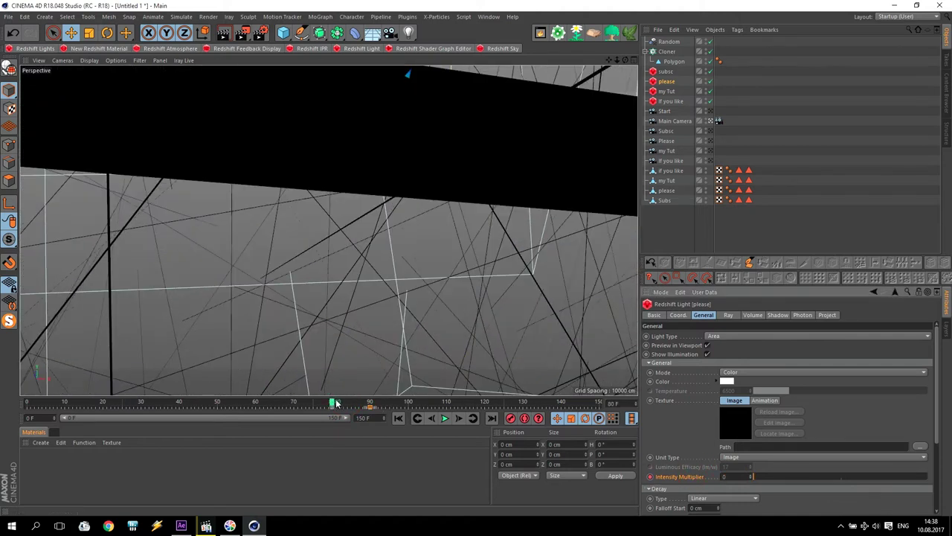
drag(336, 403, 484, 402)
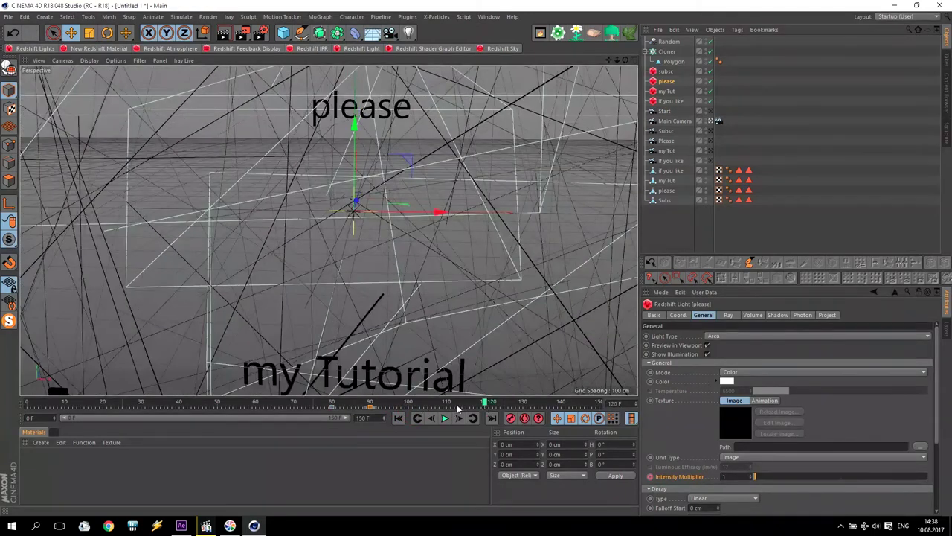
text(0)
key(Return)
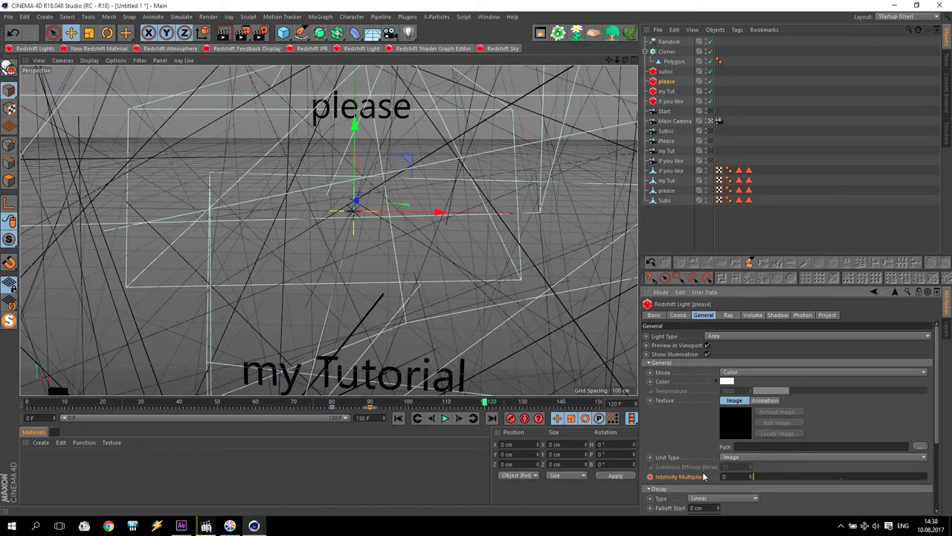
click(650, 477)
- Key the subsc light's intensity multiplier at frames 125 and 115, then scrub back to check
click(666, 70)
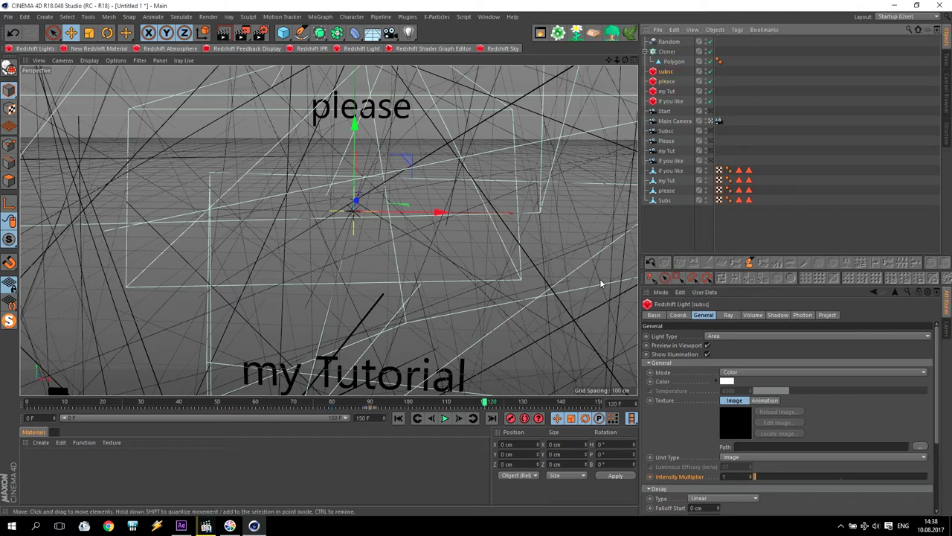
drag(486, 405, 513, 409)
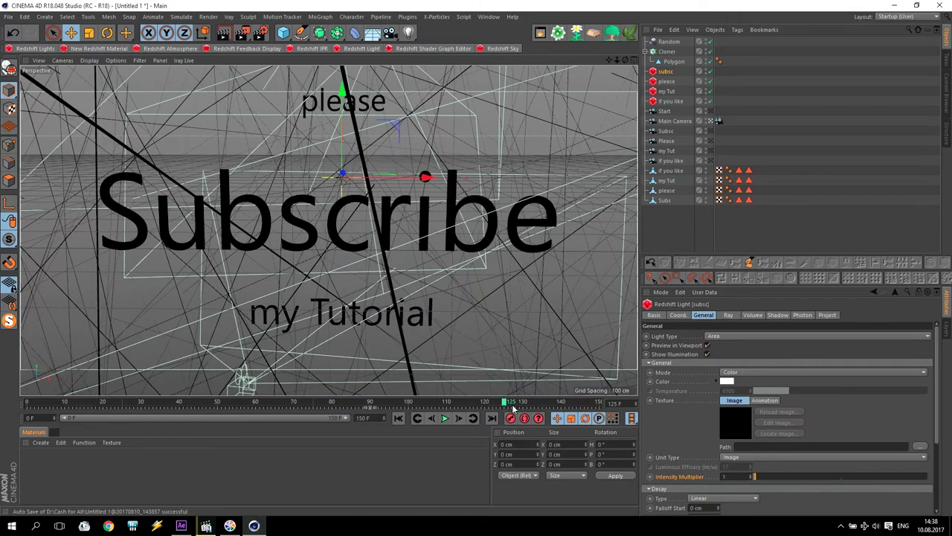
click(706, 477)
ctrl+click(650, 476)
drag(505, 404, 468, 404)
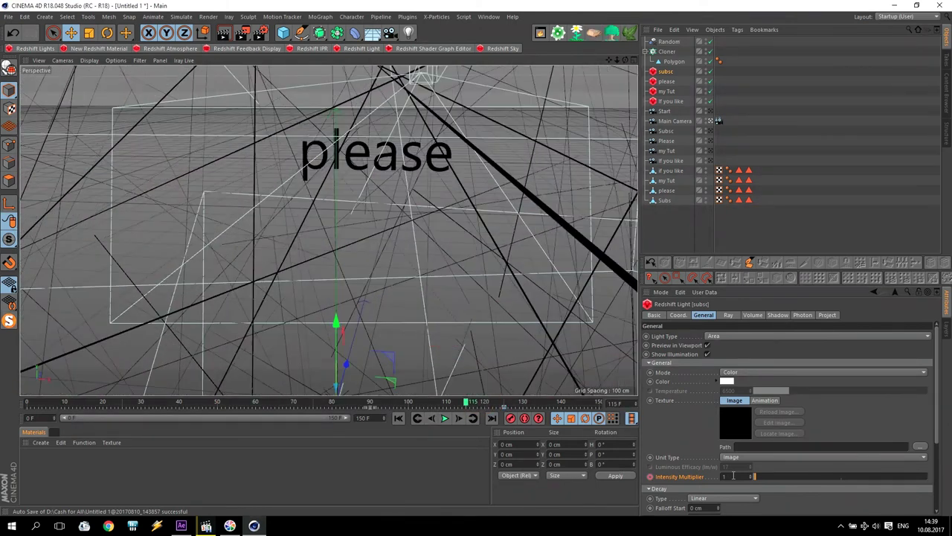
text(0)
ctrl+click(650, 476)
mouse_move(465, 402)
mouse_down()
mouse_move(576, 401)
mouse_move(27, 401)
mouse_move(112, 408)
mouse_up()
mouse_move(191, 408)
mouse_down()
mouse_move(398, 418)
mouse_move(453, 399)
mouse_move(515, 423)
mouse_move(26, 409)
mouse_up()
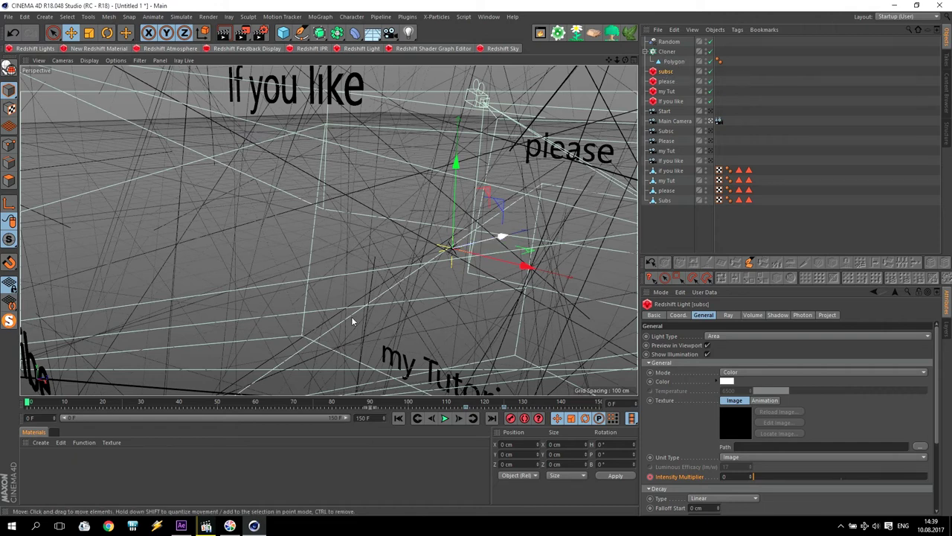
- Create an RS Incandescent material and open its Shader Graph at the illumination settings
click(41, 442)
mouse_move(54, 370)
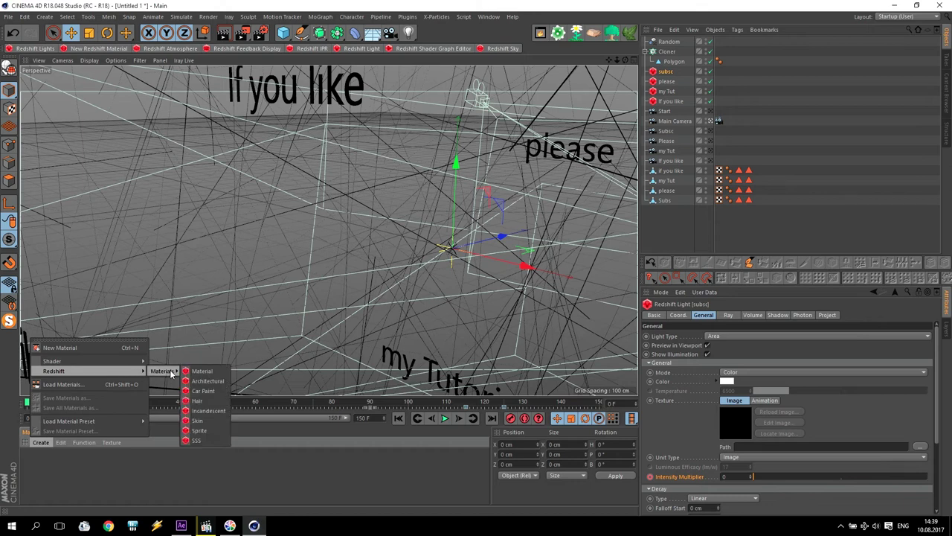
mouse_move(162, 371)
click(211, 411)
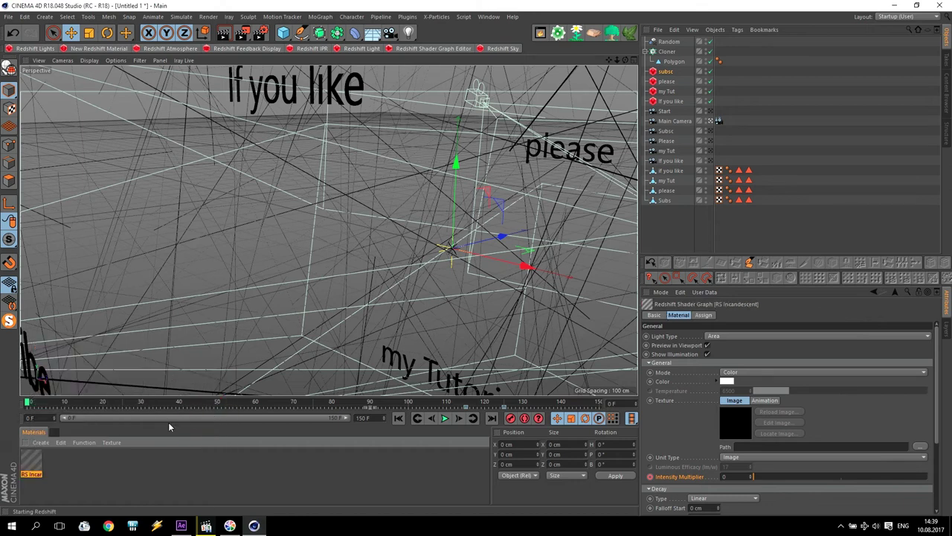
click(29, 459)
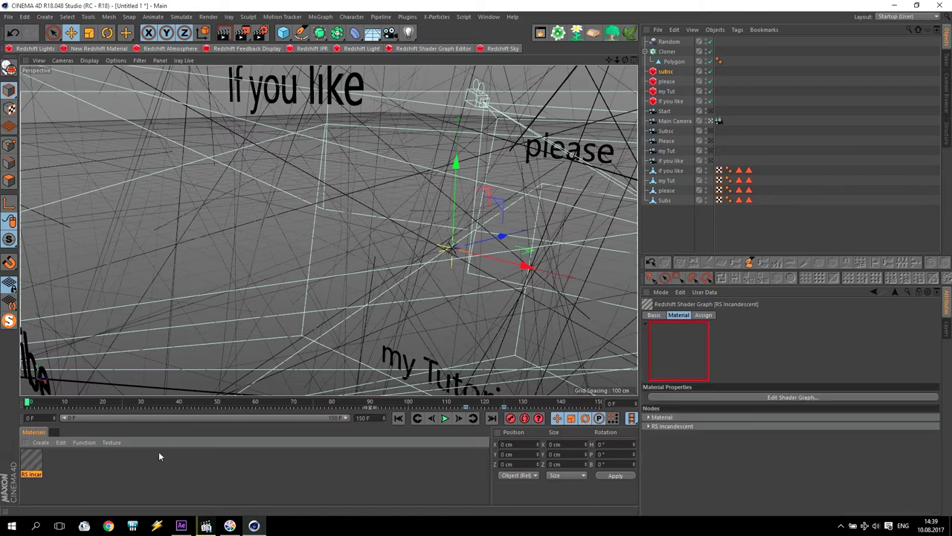
double_click(29, 459)
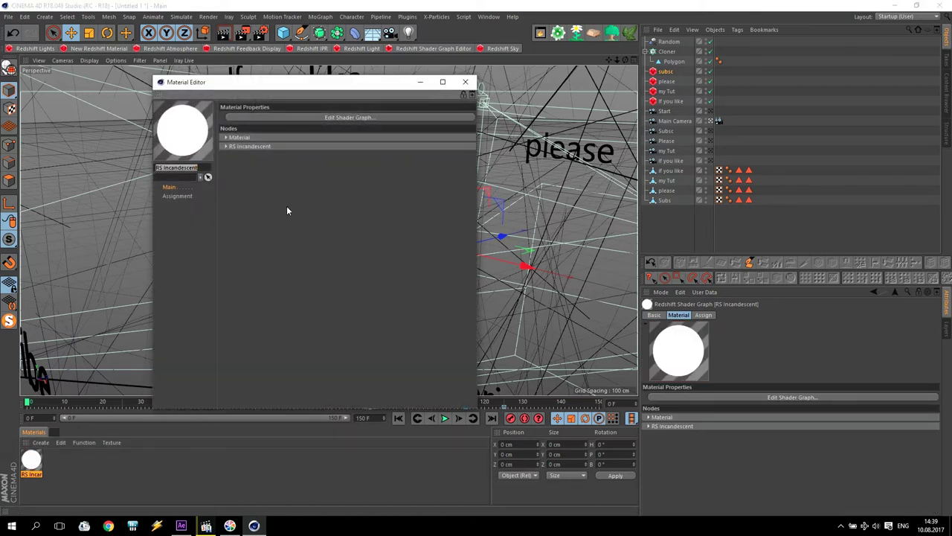
click(331, 117)
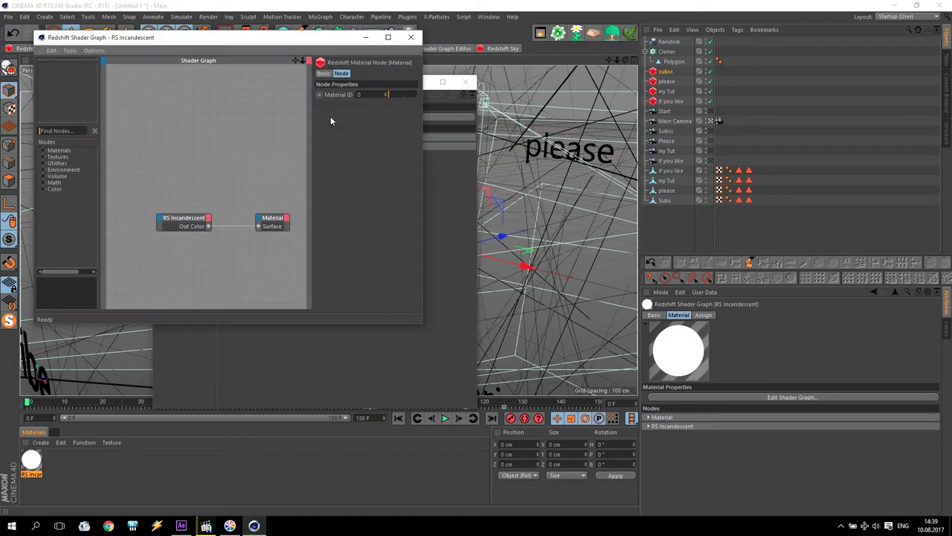
click(186, 218)
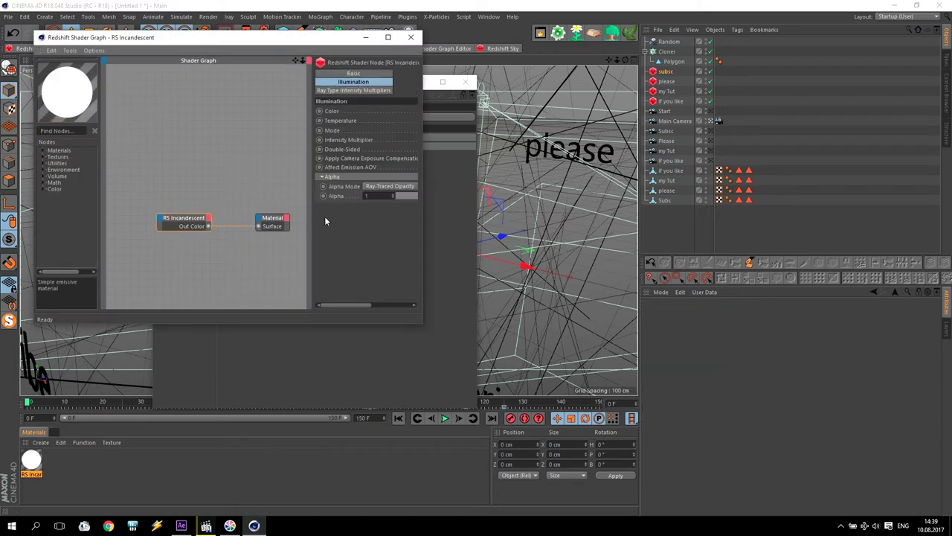
drag(426, 219, 644, 220)
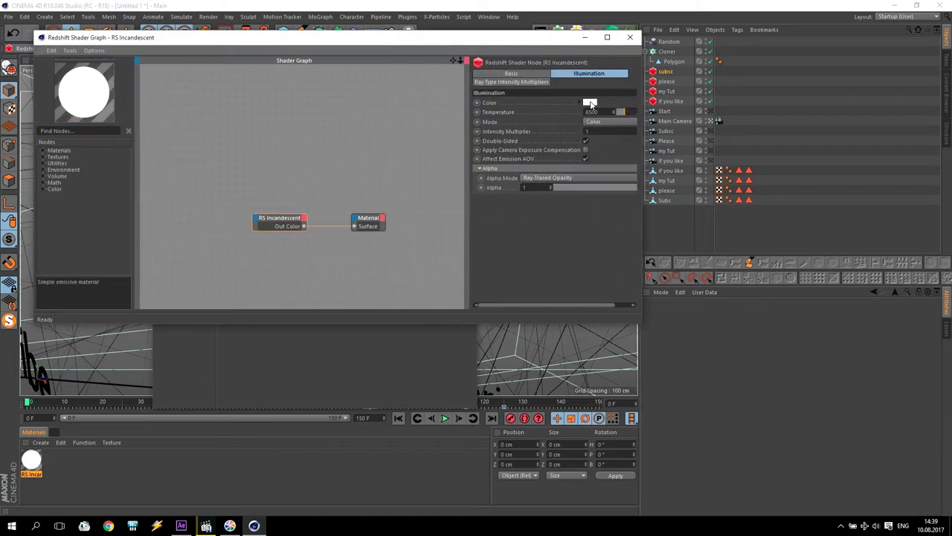
drag(469, 138, 354, 119)
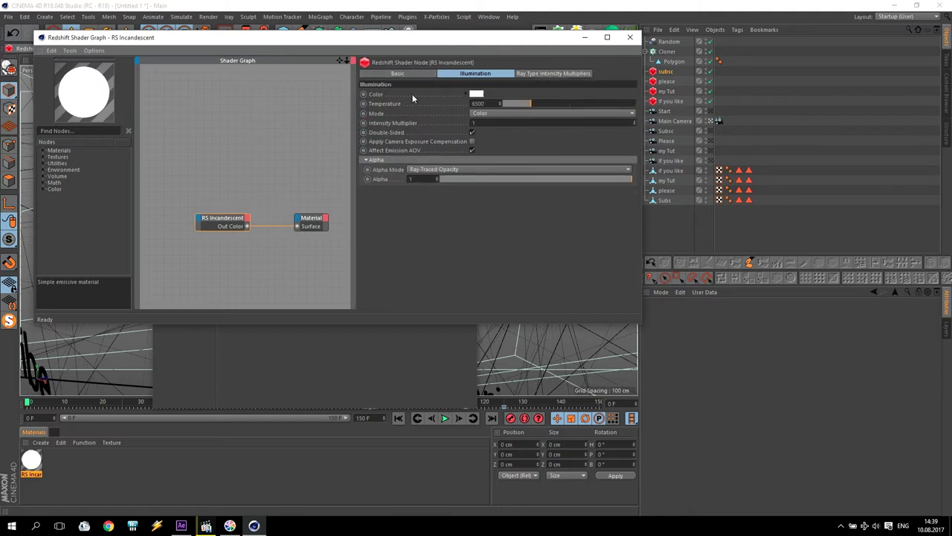
- Set the incandescent glow colour to full-brightness pure red, then close the Shader Graph
click(476, 94)
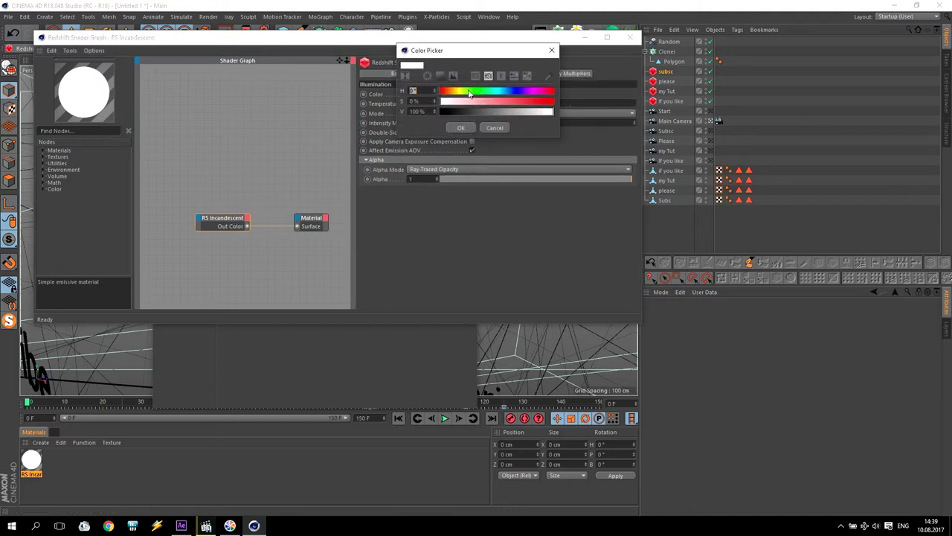
drag(524, 101, 554, 101)
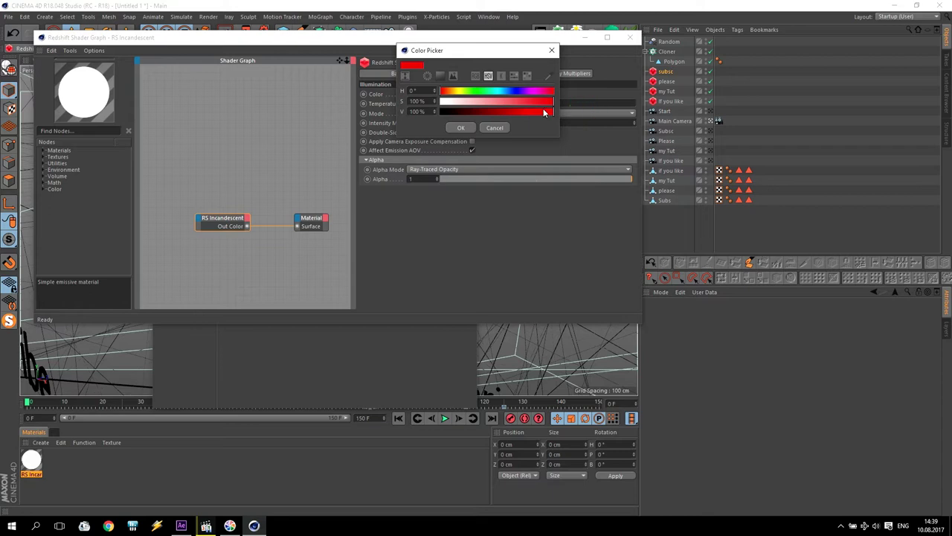
click(462, 128)
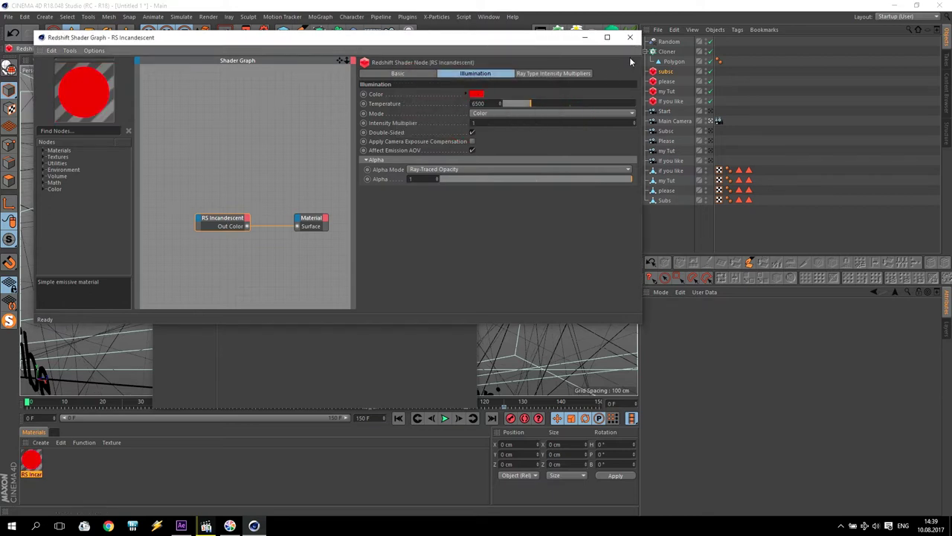
click(476, 94)
mouse_move(534, 113)
mouse_down()
mouse_move(494, 113)
mouse_move(511, 113)
mouse_up()
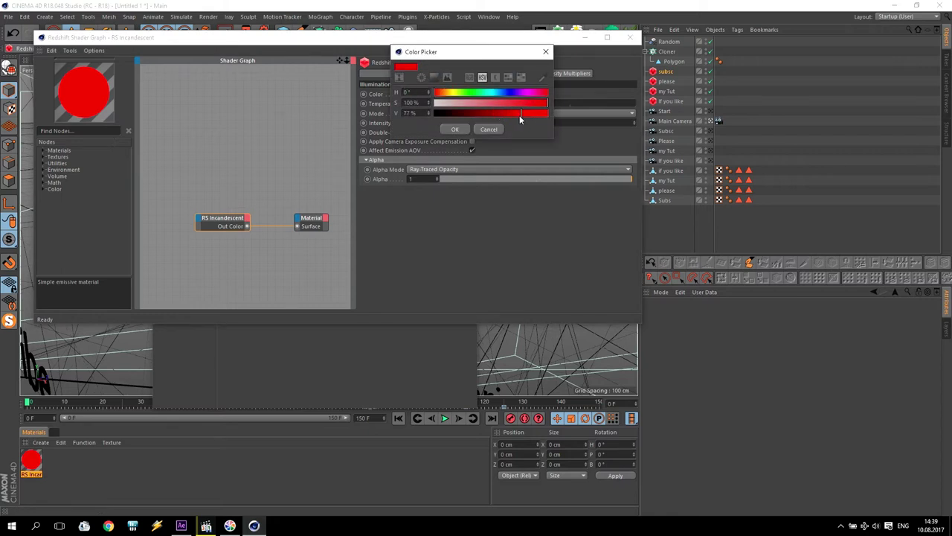
click(547, 113)
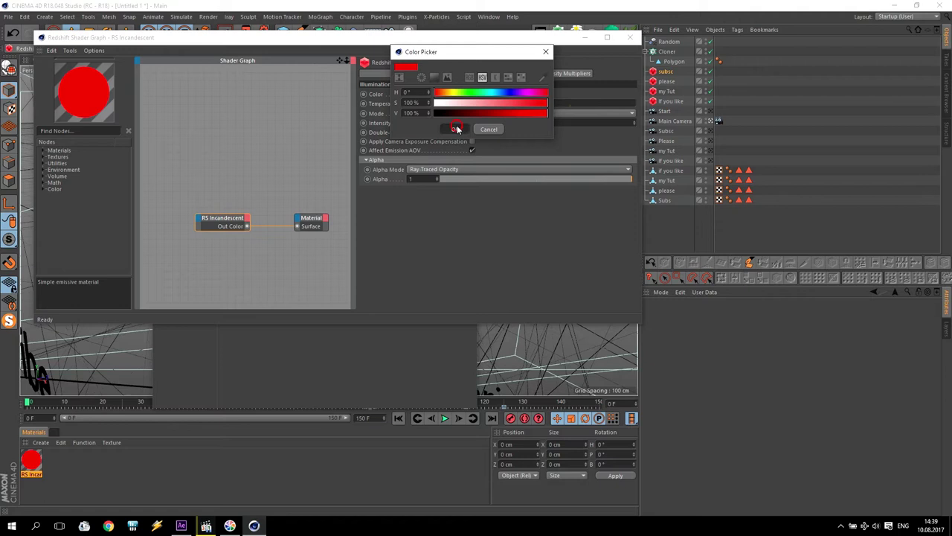
click(455, 129)
click(629, 39)
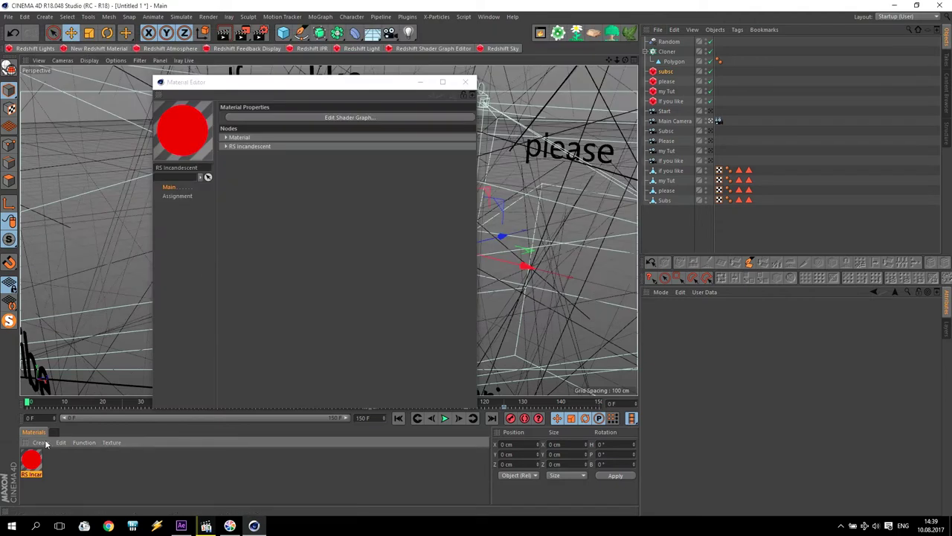
- Drag the red RS Incandescent material onto the Cloner and open Render Settings
click(465, 82)
click(283, 330)
drag(658, 69, 667, 54)
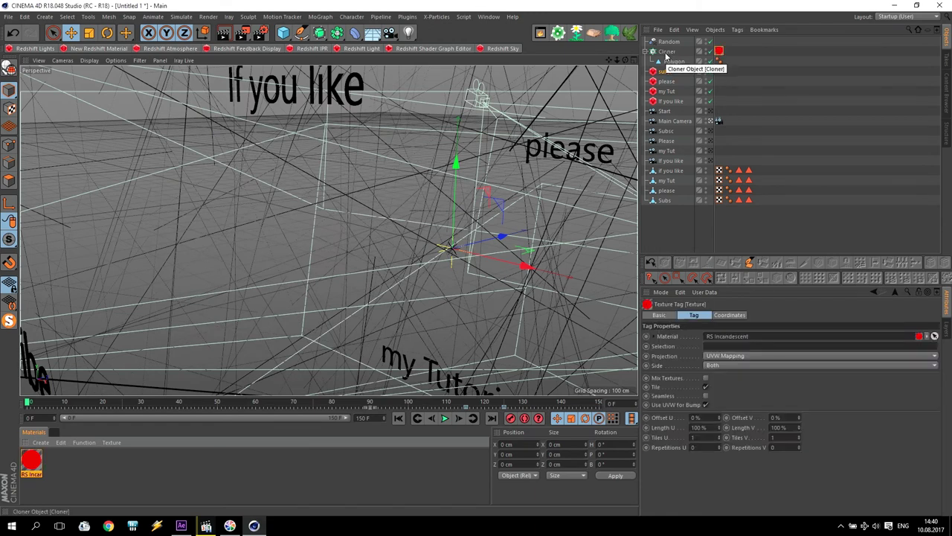
click(260, 32)
- Switch the renderer to Redshift and save rendered frames in PNG format
click(137, 33)
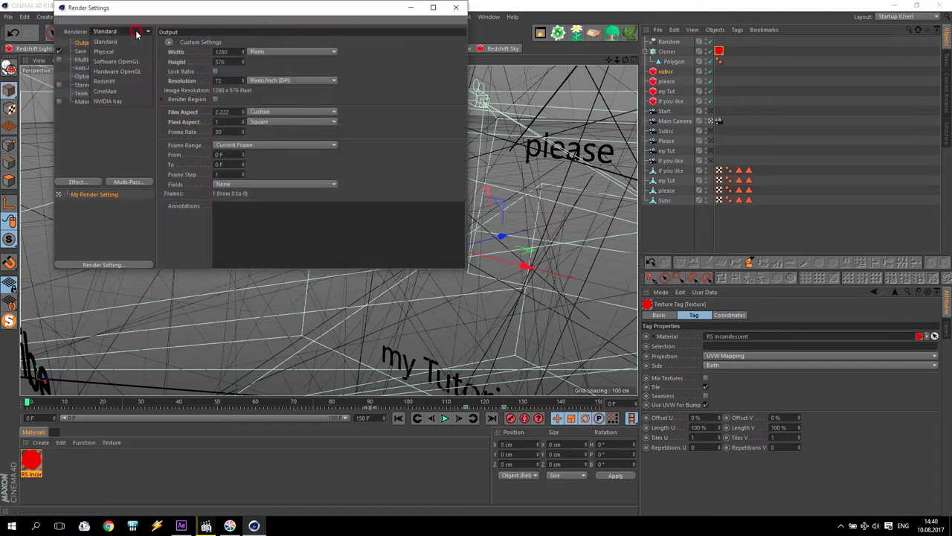
click(126, 33)
click(102, 33)
click(106, 81)
text(25)
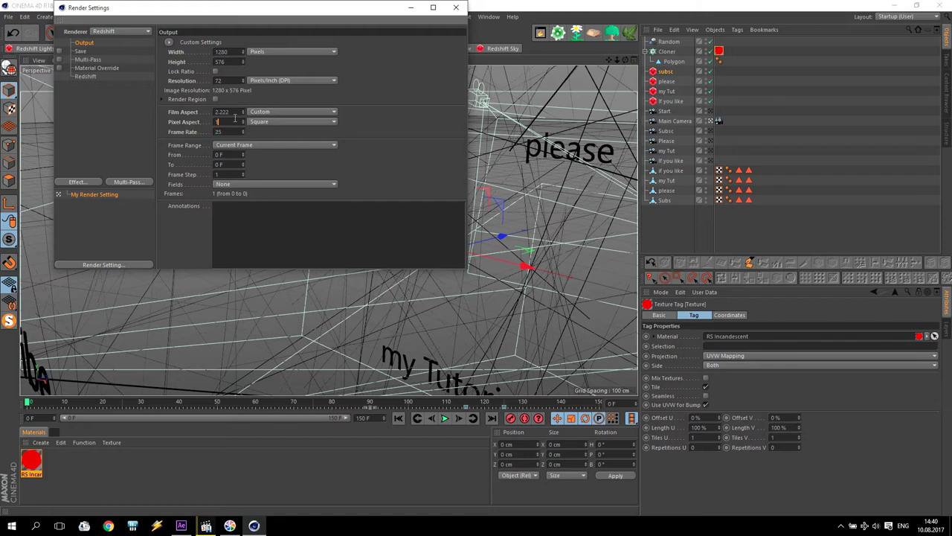
click(83, 51)
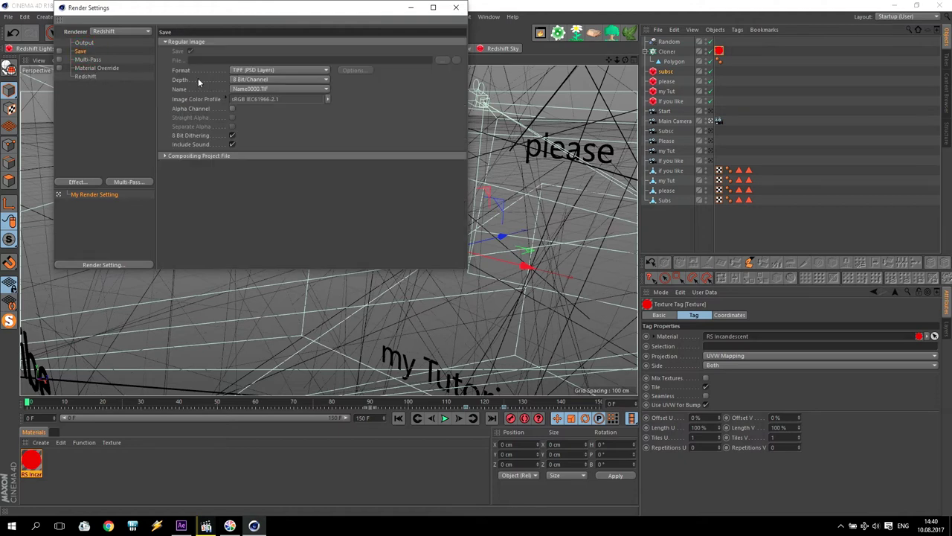
click(260, 71)
click(273, 170)
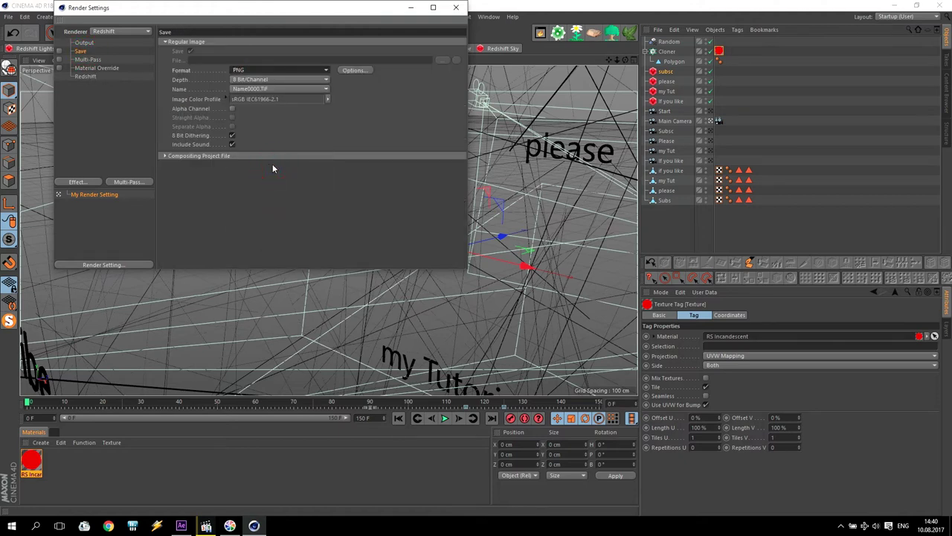
- Set Redshift Samples Min and Max to 64, close Render Settings, and advance to the 'If you like' title
click(91, 59)
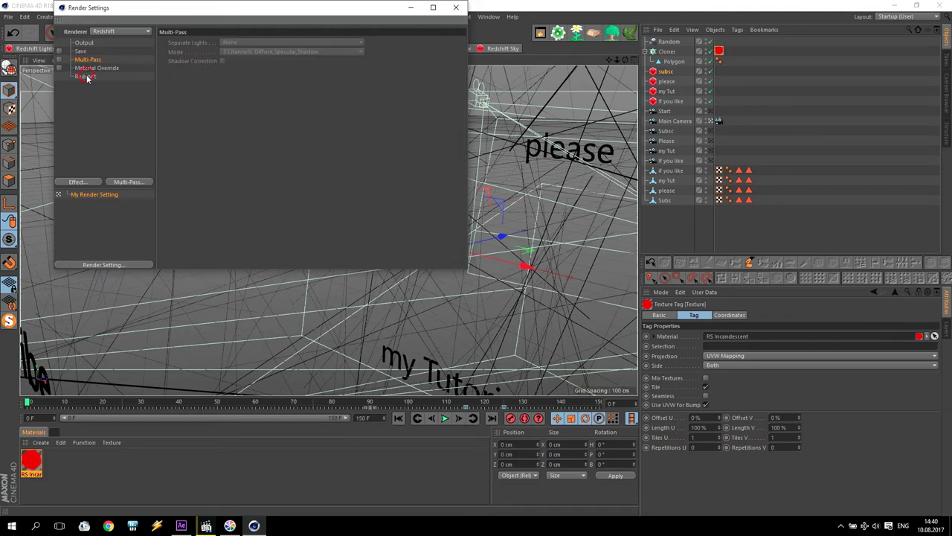
click(86, 77)
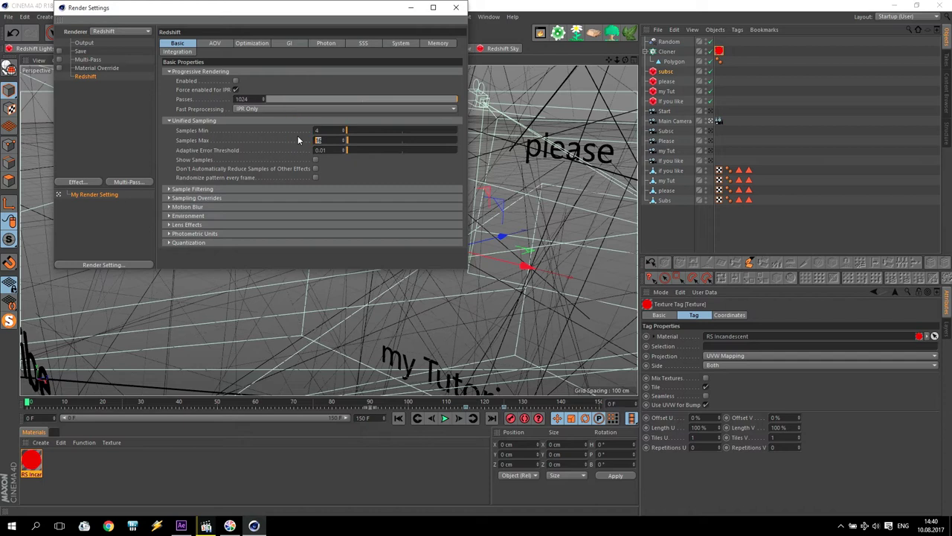
text(64)
key(Return)
click(456, 8)
drag(28, 404, 112, 408)
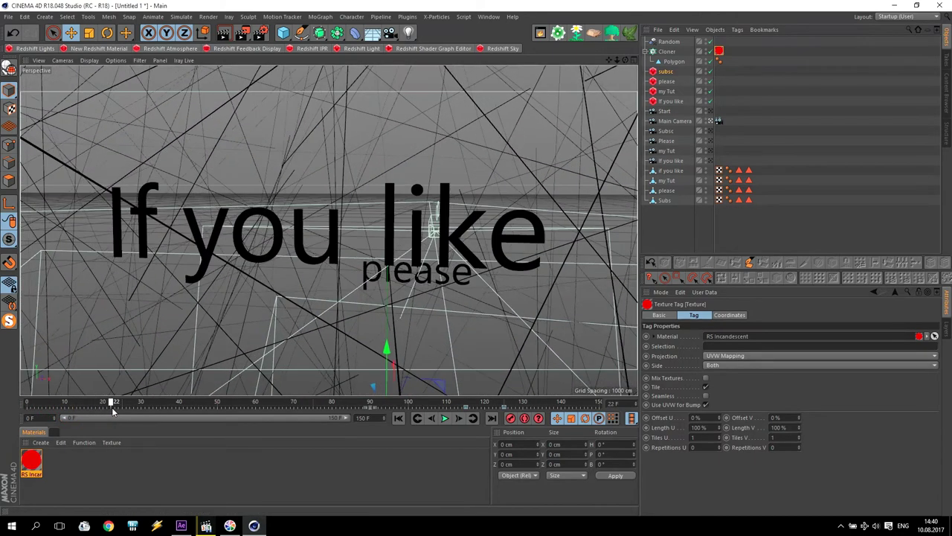
- Preview-render, make the 'If you like' text light Bi-Directional, and re-render to check its glow
click(227, 37)
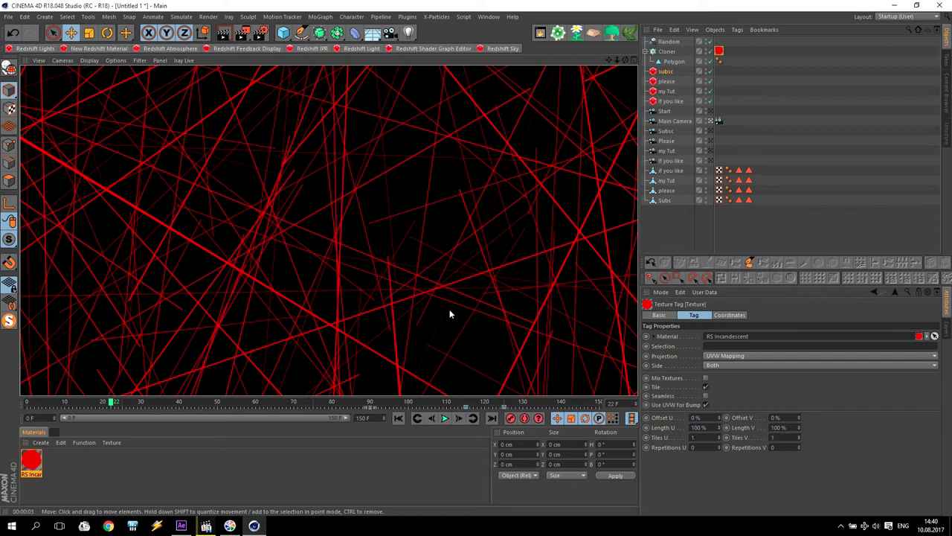
click(668, 101)
drag(940, 353, 942, 420)
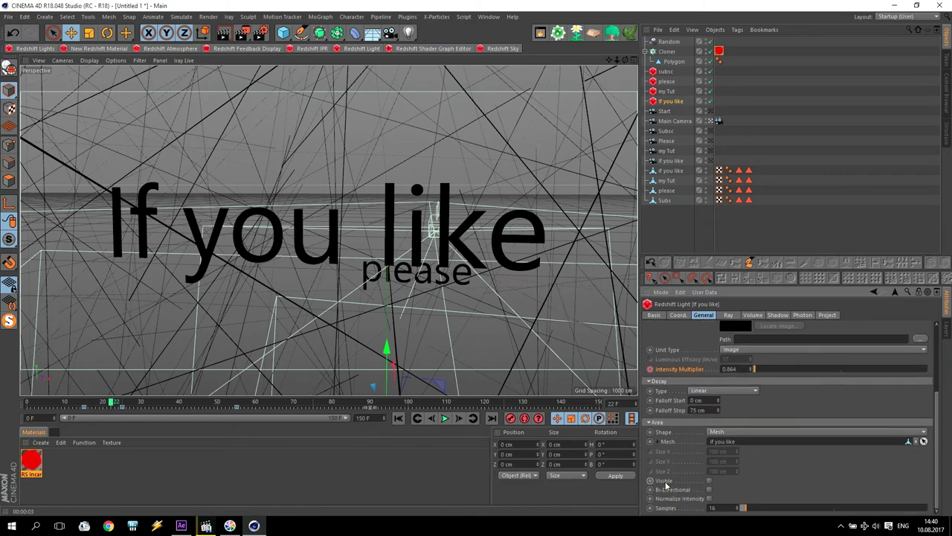
click(709, 489)
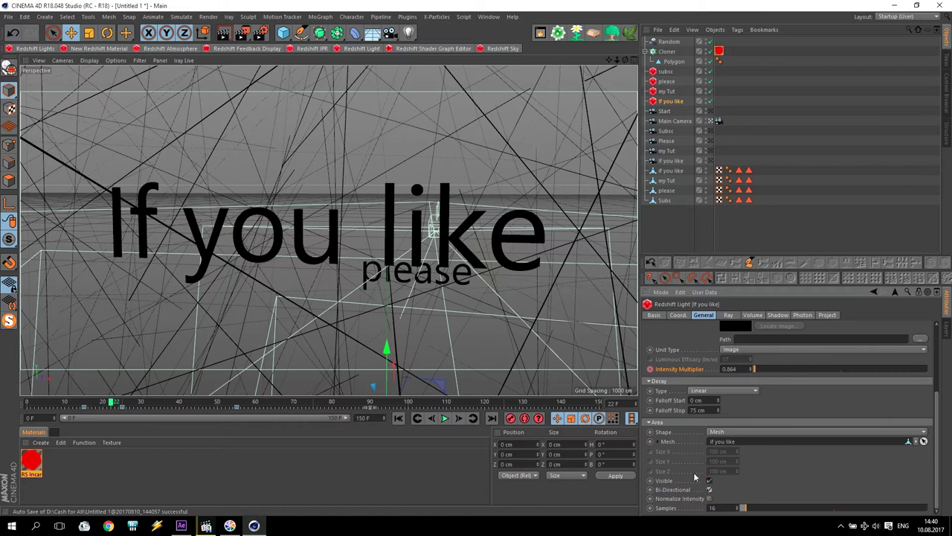
click(223, 33)
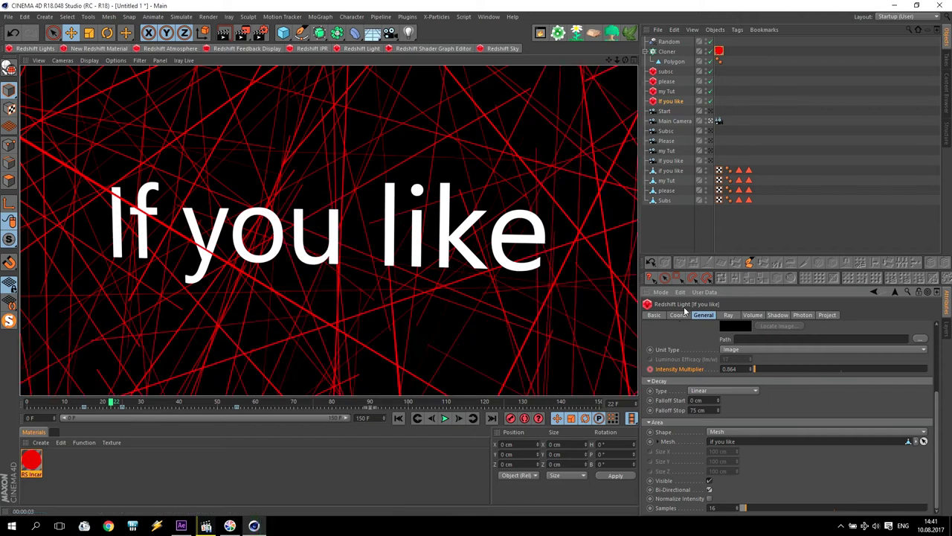
- Make the subsc text light Bi-Directional, scrub the titles, and bring up the Intro Tites.mp4 reference
click(667, 91)
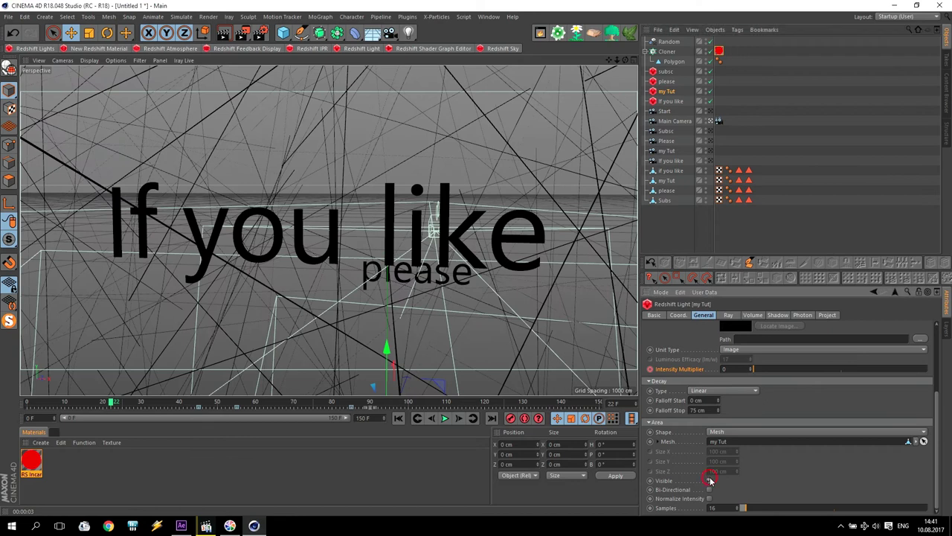
key(Up)
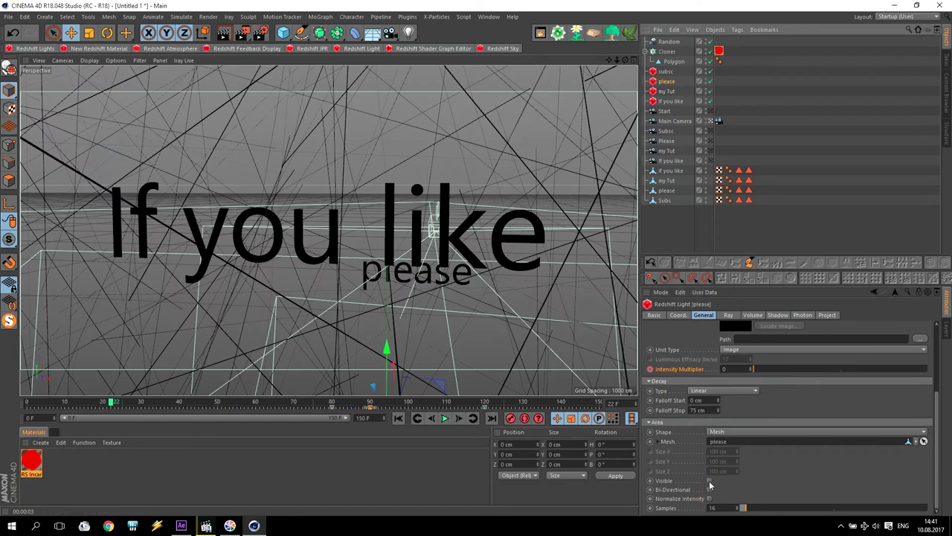
click(667, 74)
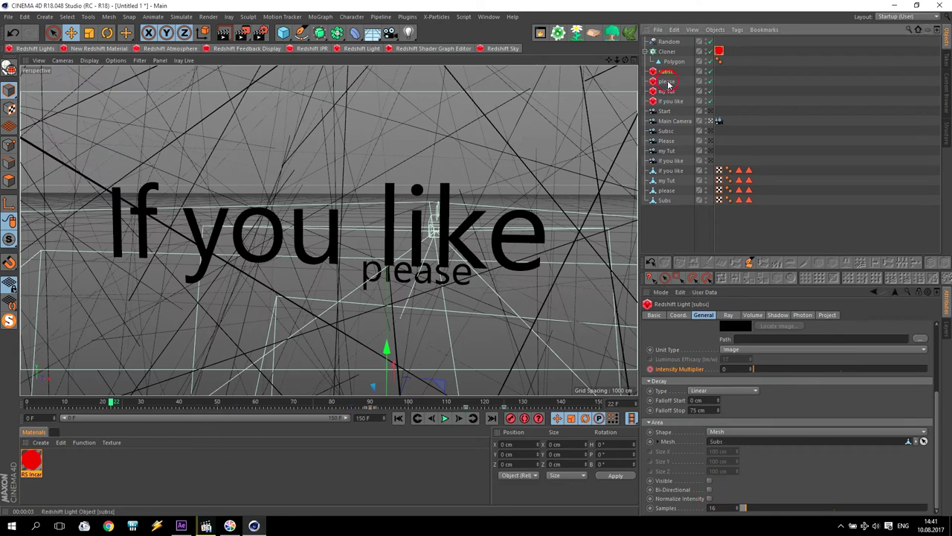
click(709, 490)
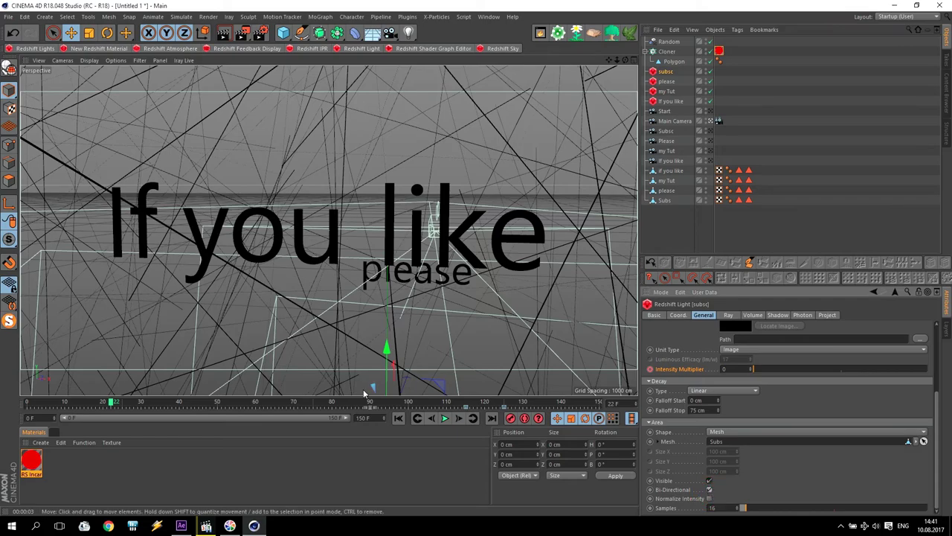
mouse_move(113, 402)
mouse_down()
mouse_move(265, 419)
mouse_move(115, 417)
mouse_up()
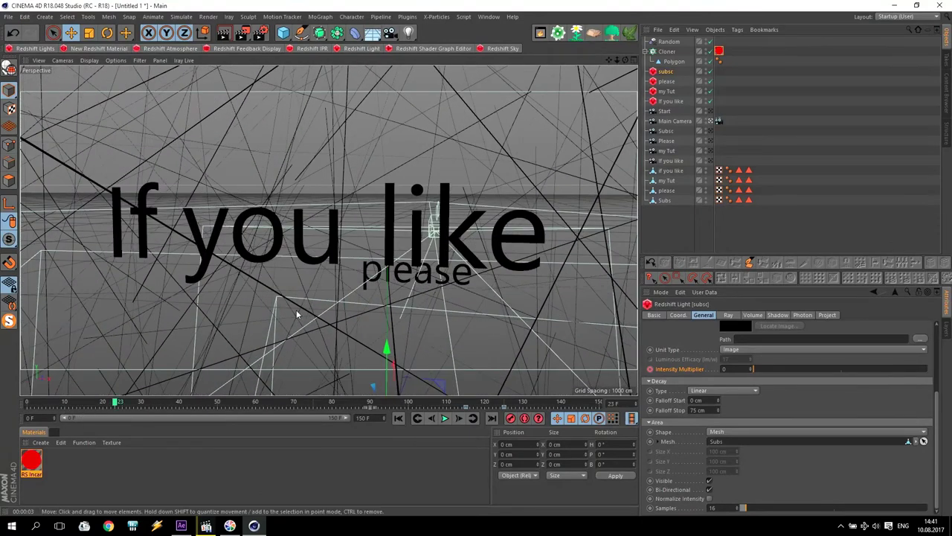
click(253, 526)
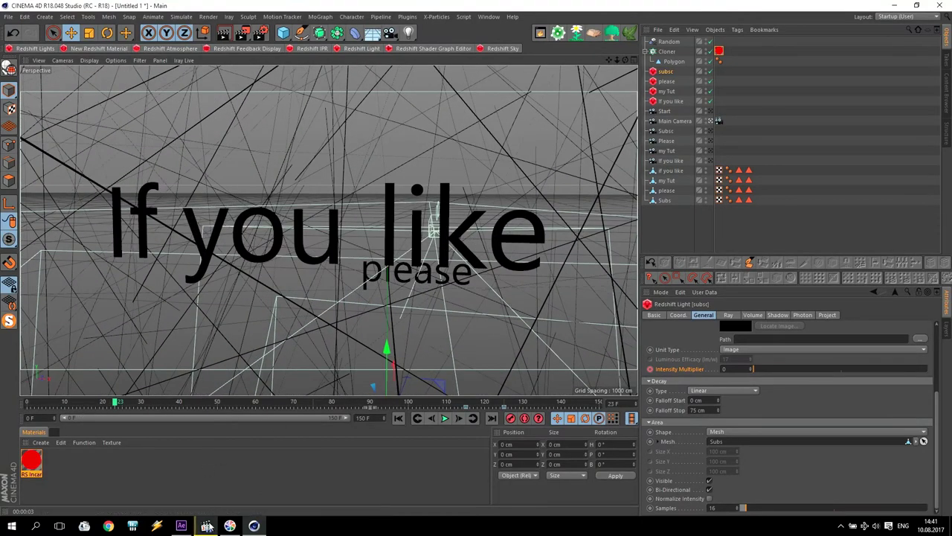
click(339, 292)
- Pause Intro Tites.mp4 on the 'If you like' shot and minimize the player
click(443, 308)
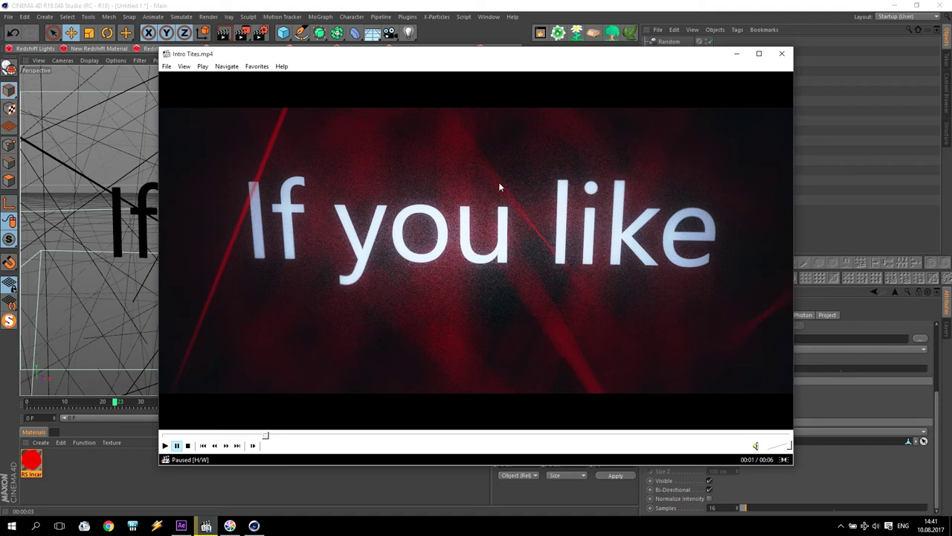
click(736, 53)
- Add a Redshift Camera tag to Main Camera with Bokeh enabled at CoC Radius 25, then render the view
click(682, 122)
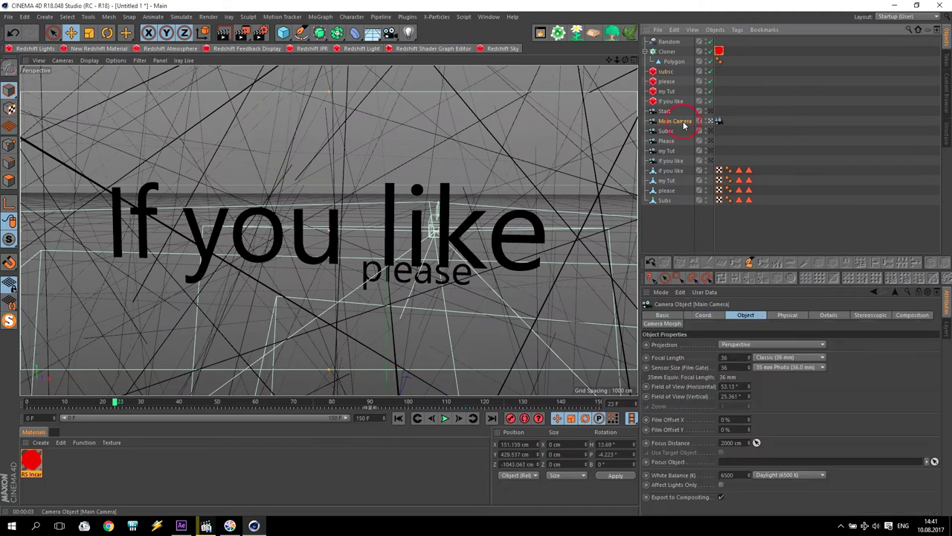
click(739, 30)
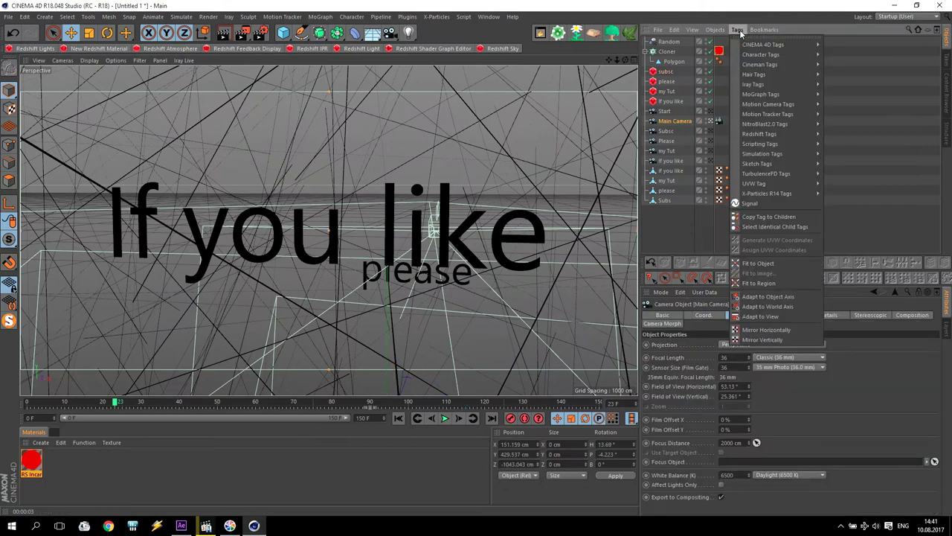
click(847, 135)
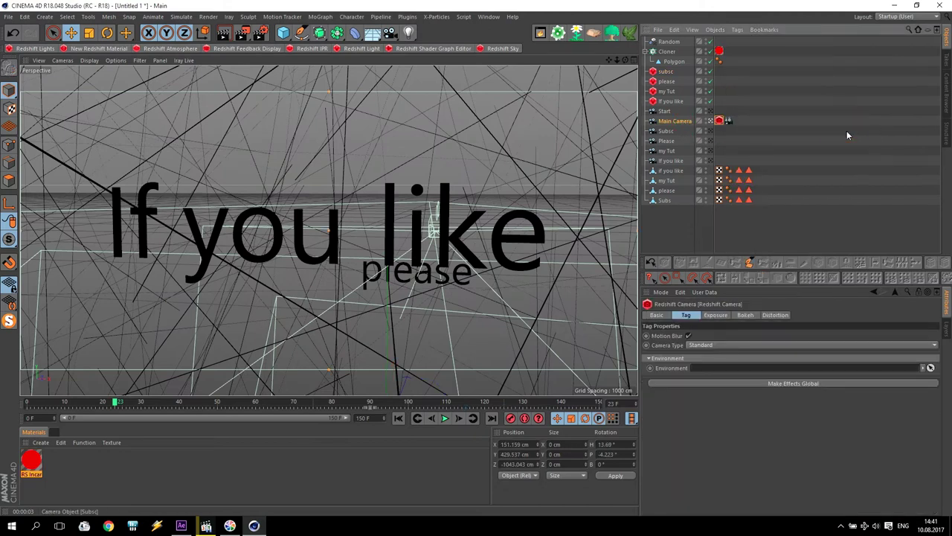
click(747, 315)
click(677, 336)
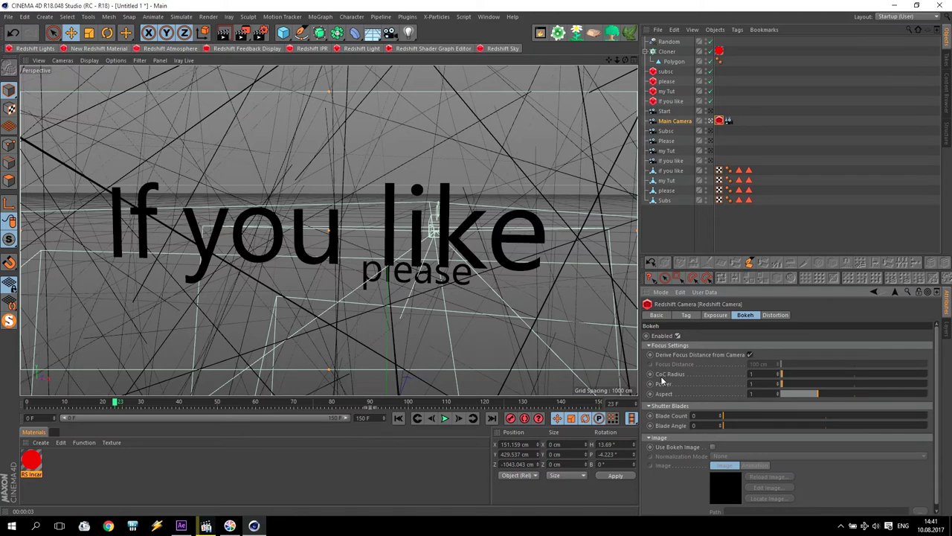
click(762, 377)
text(25)
key(Return)
click(715, 374)
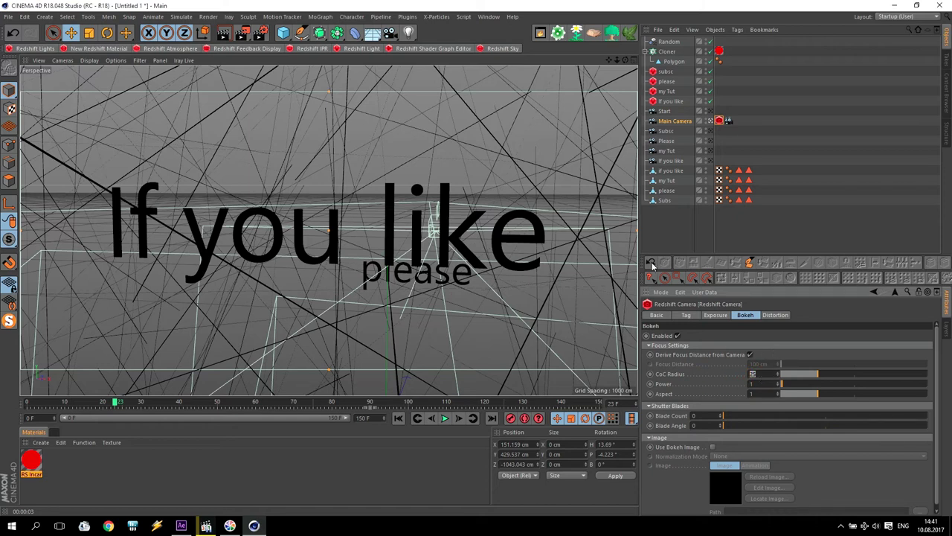
click(226, 33)
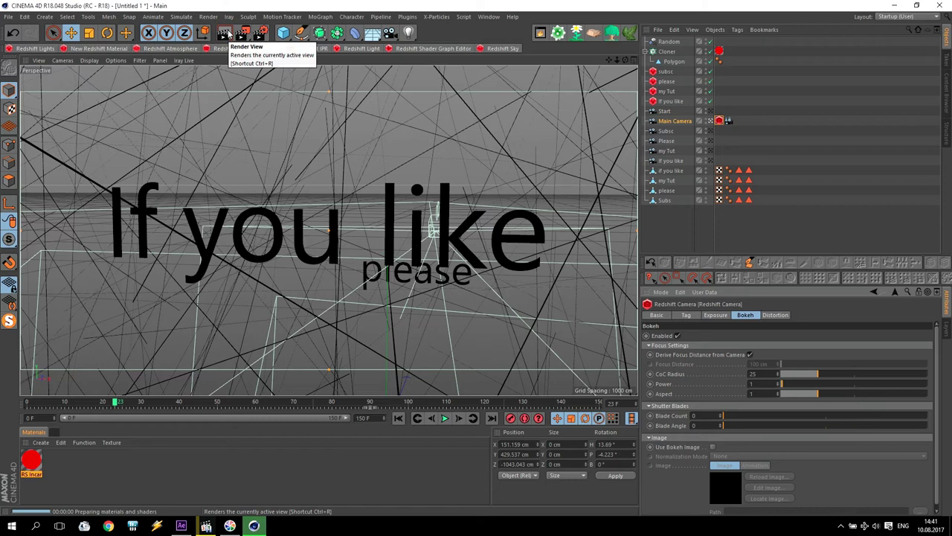
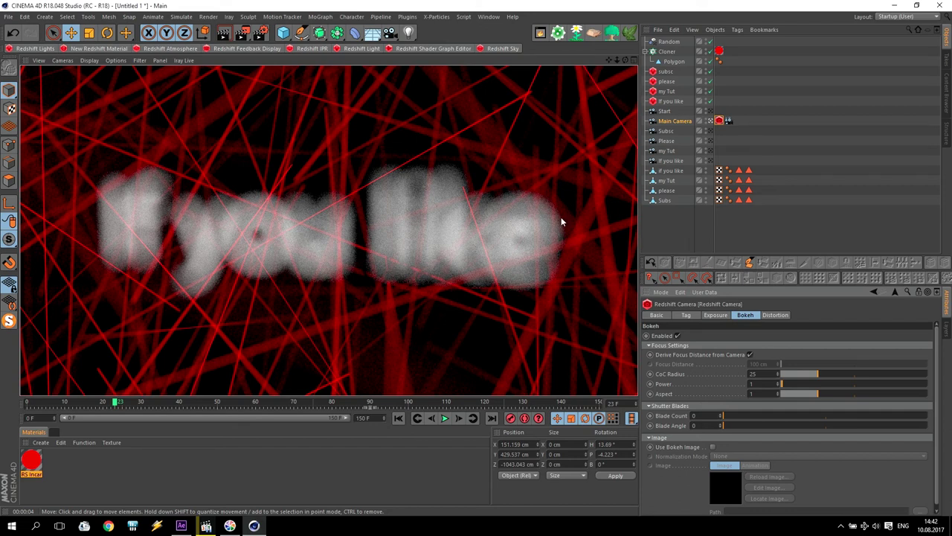
- Inspect the attributes of the my Tut, Main Camera, Please and If you like cameras
click(667, 152)
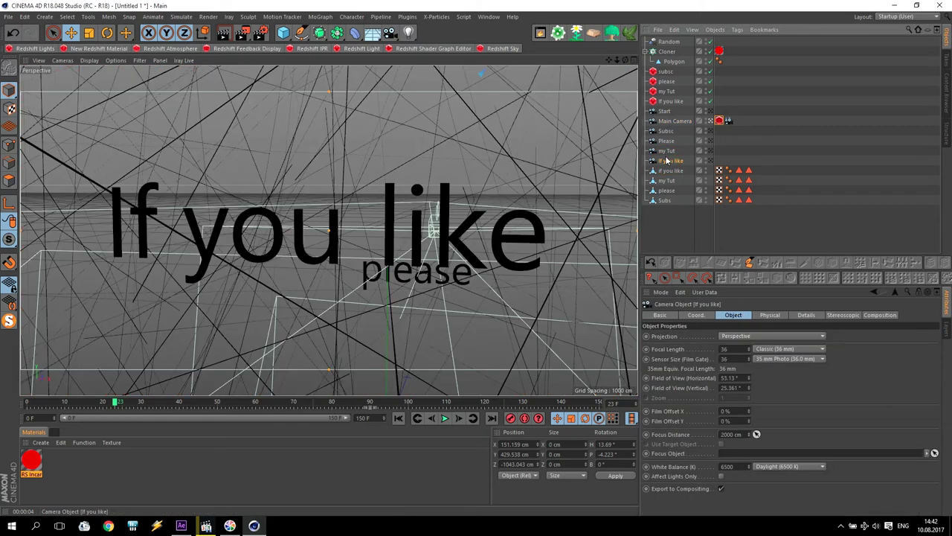
click(669, 122)
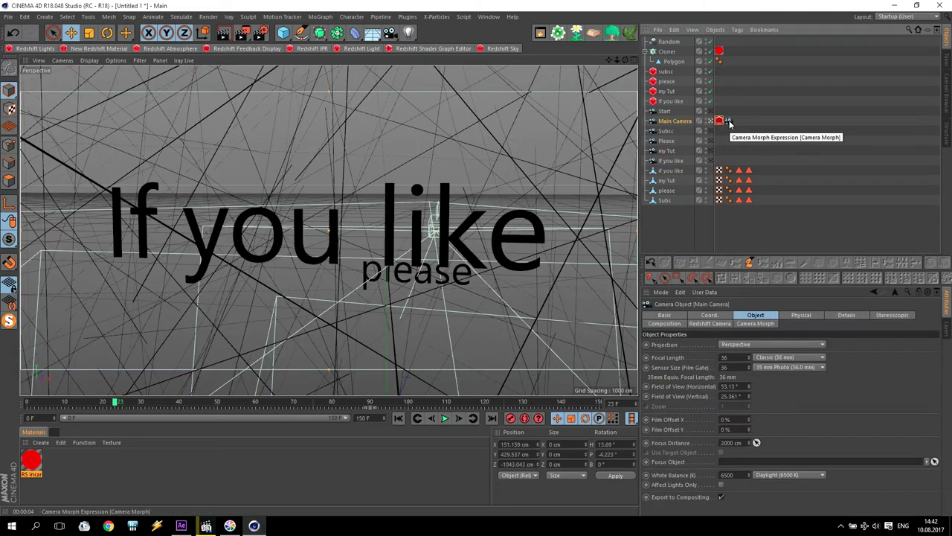
click(678, 161)
click(674, 151)
click(671, 132)
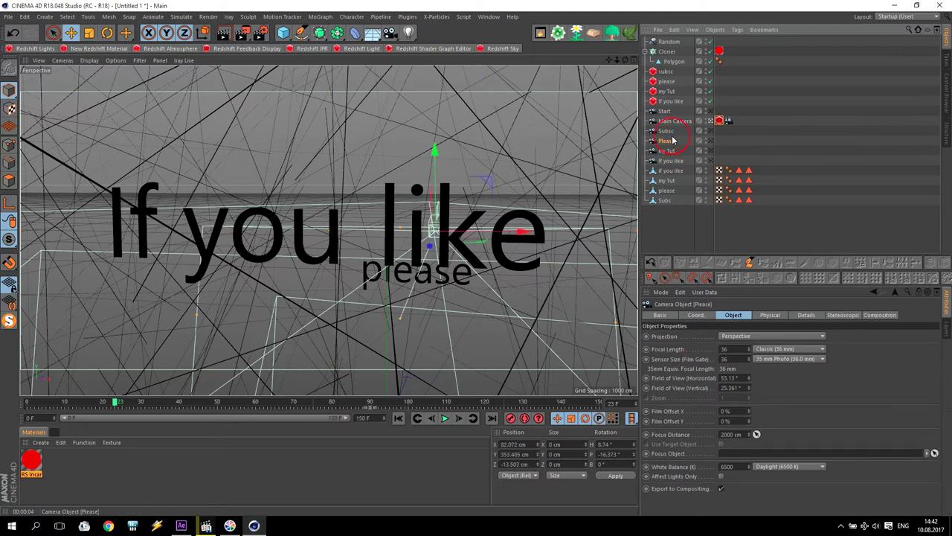
click(673, 160)
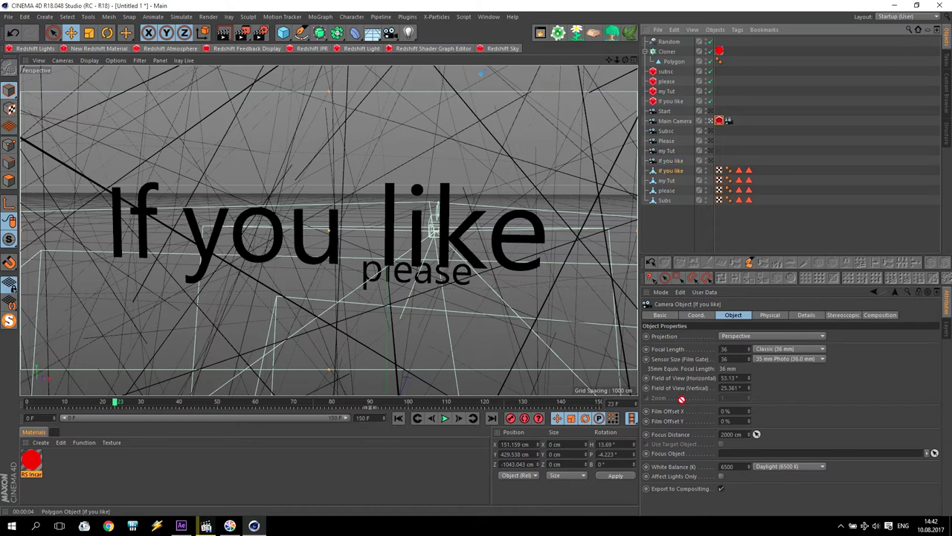
- Link the If you like camera's Focus Object to its text and check a viewport preview render
drag(667, 181, 733, 459)
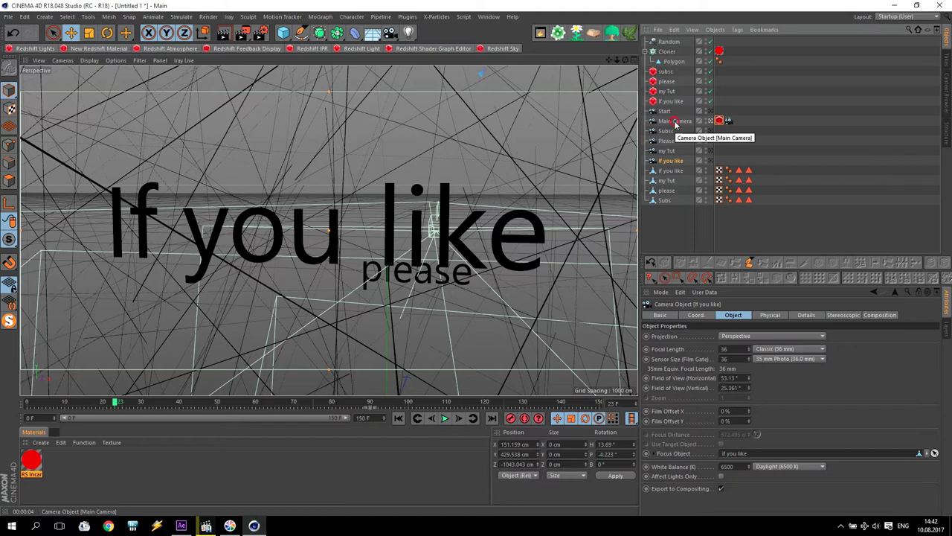
click(675, 122)
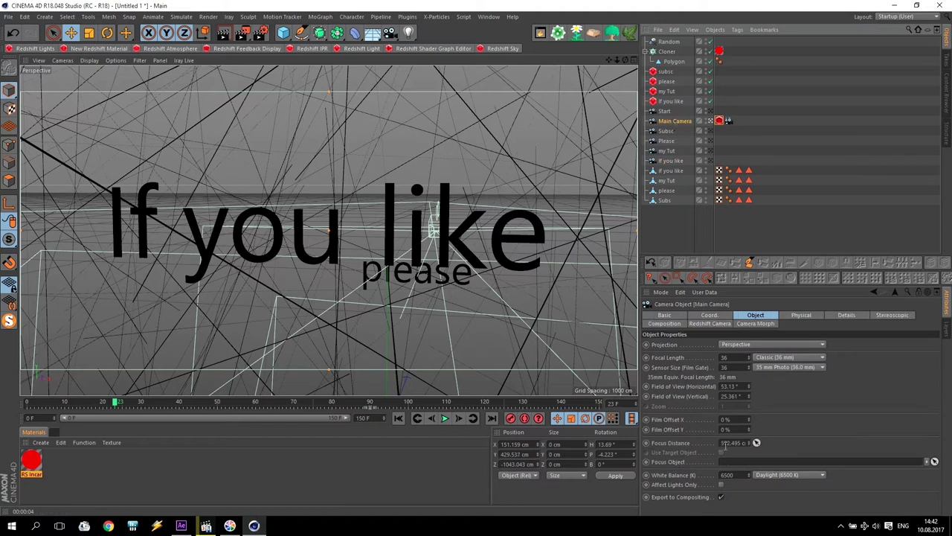
click(672, 162)
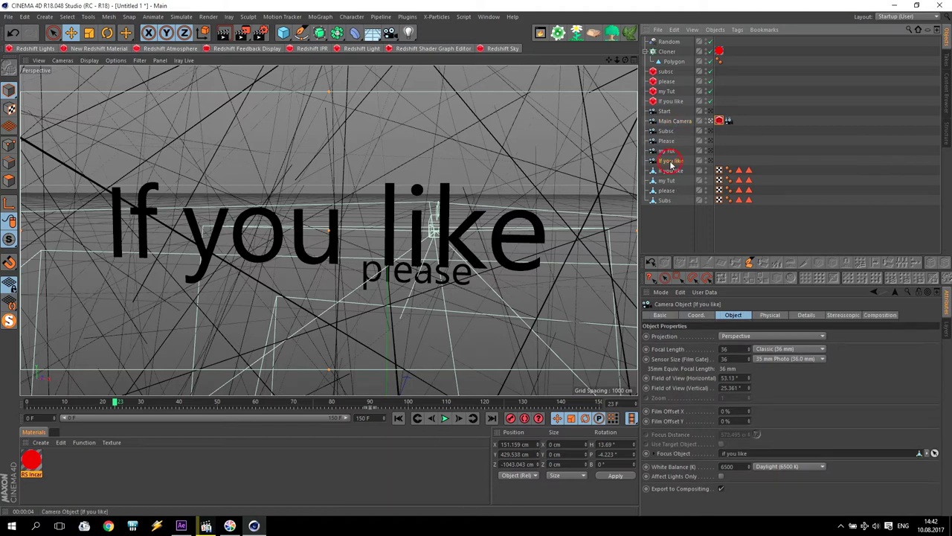
click(677, 122)
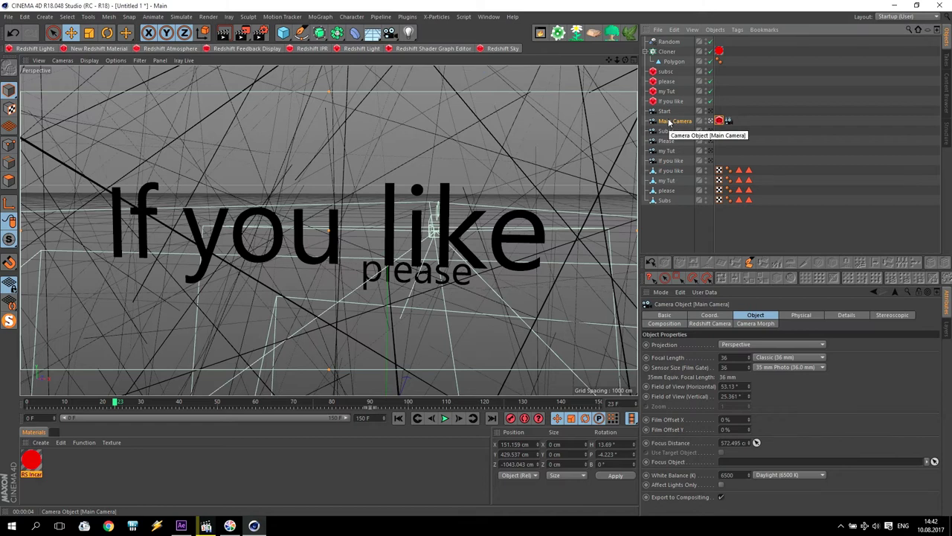
click(667, 151)
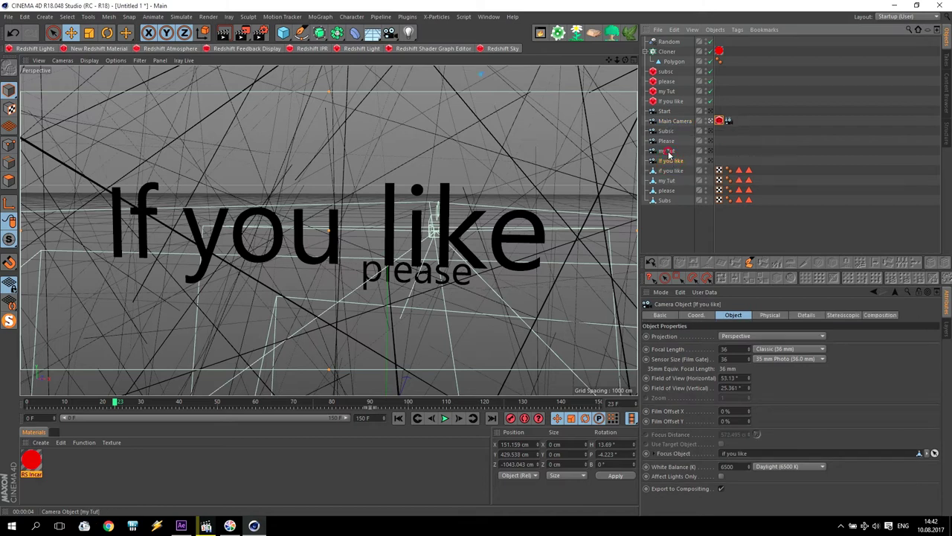
click(668, 161)
click(223, 33)
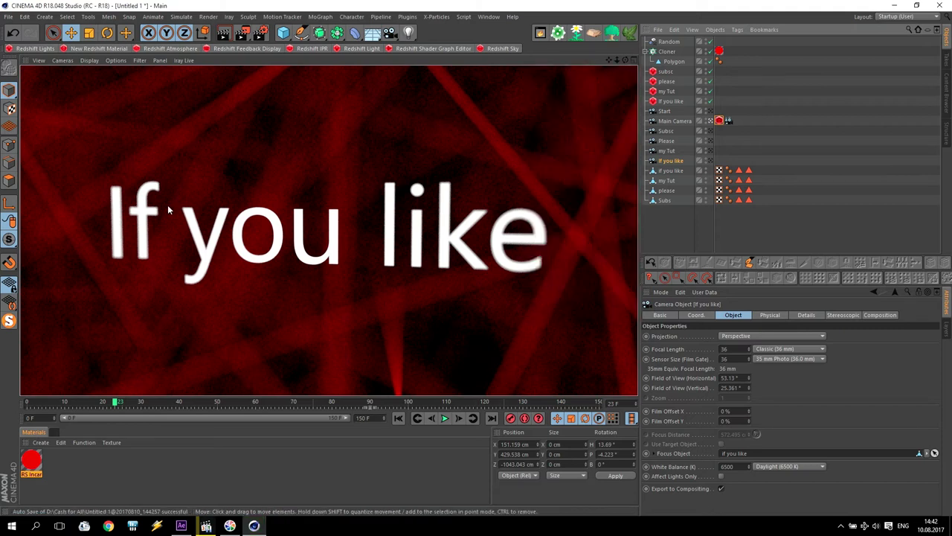
click(662, 231)
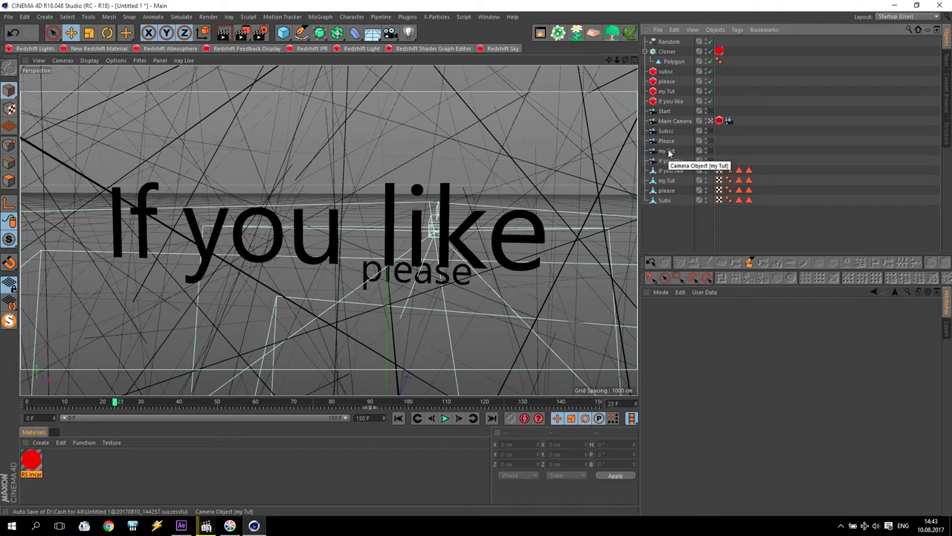
- Set the my Tut, Please and Subsc cameras' Focus Objects to their matching text objects
click(666, 151)
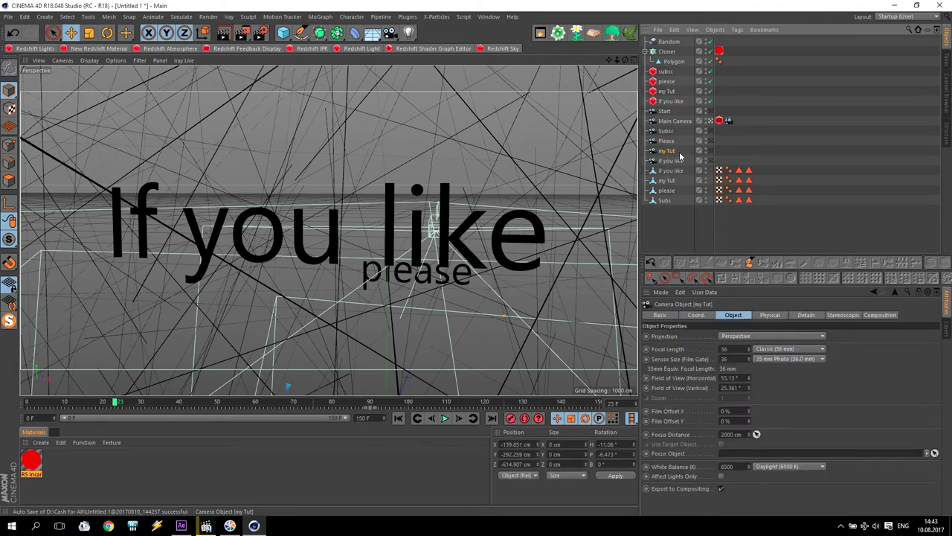
drag(669, 182, 733, 457)
click(666, 140)
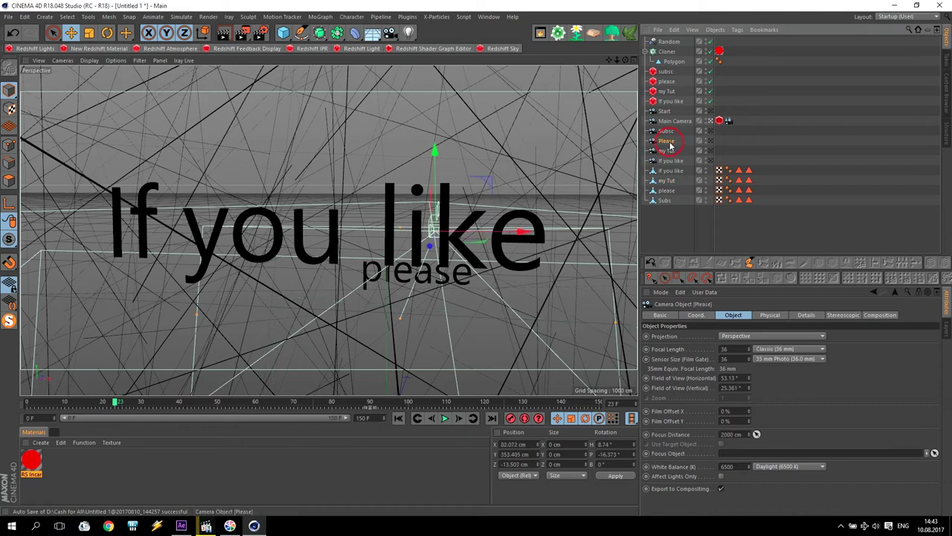
mouse_move(666, 190)
mouse_down()
mouse_move(734, 380)
mouse_move(733, 453)
mouse_up()
click(666, 131)
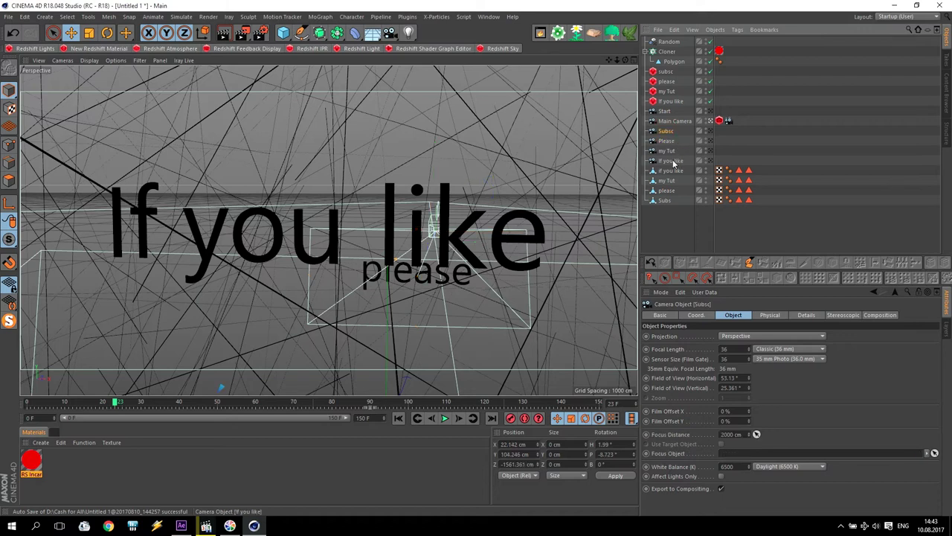
drag(665, 201, 746, 460)
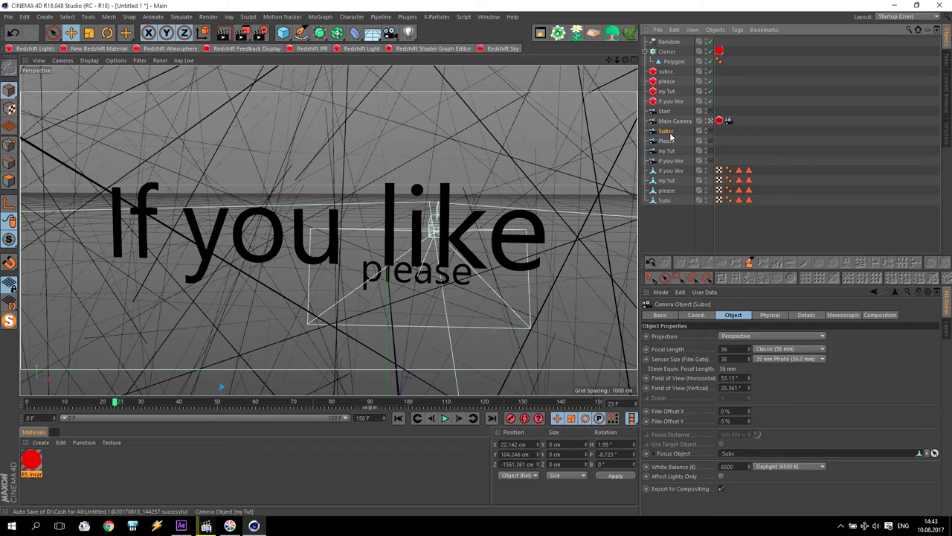
click(664, 111)
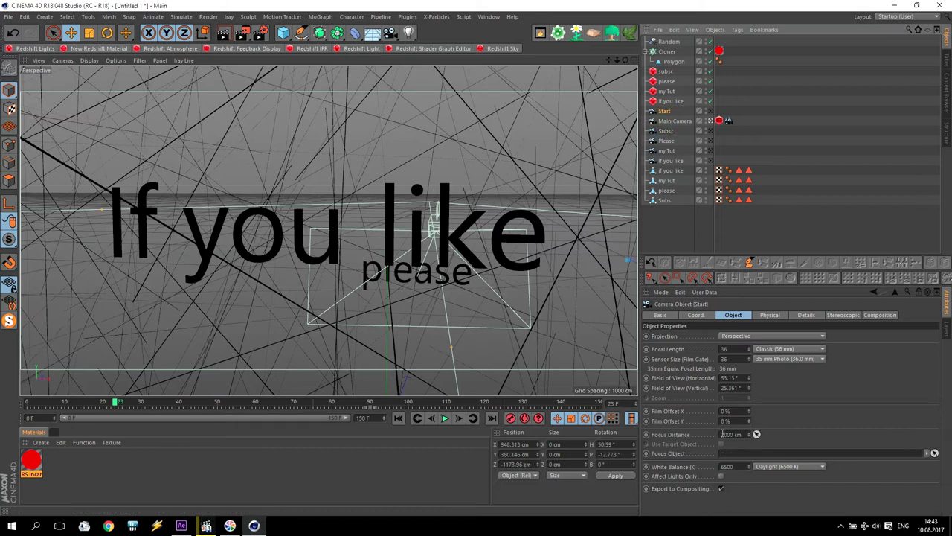
- Set the Start camera's Focus Distance to 500 cm and test-render the first frame
click(721, 433)
text(500)
key(Return)
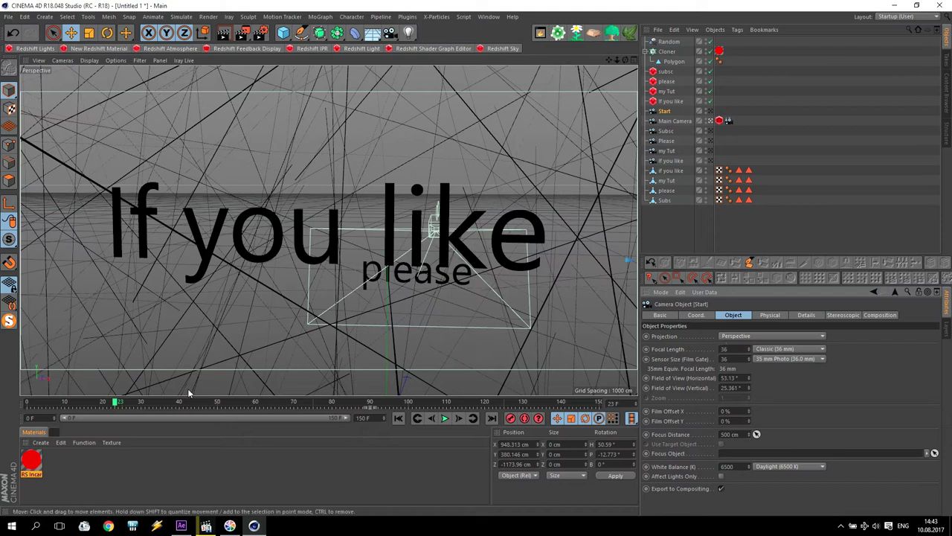
key(shift+f)
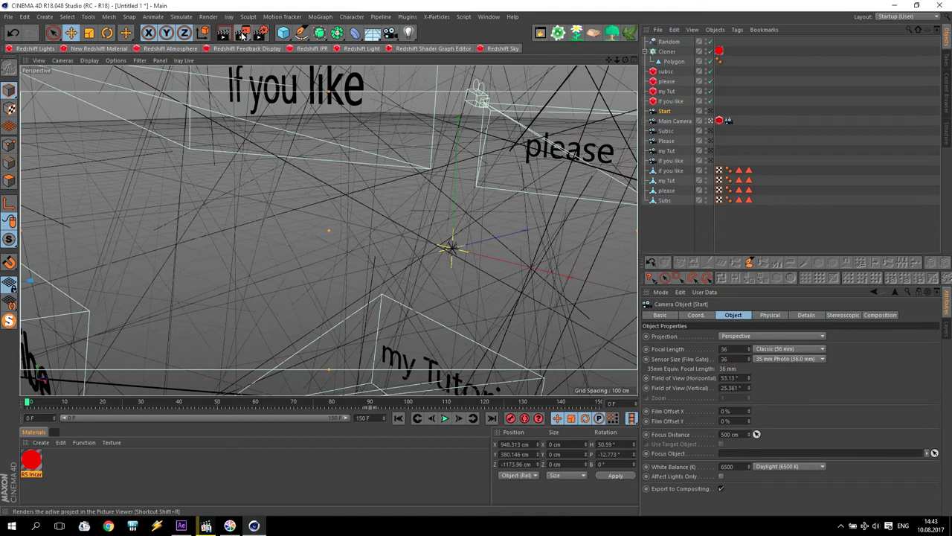
click(242, 32)
click(609, 99)
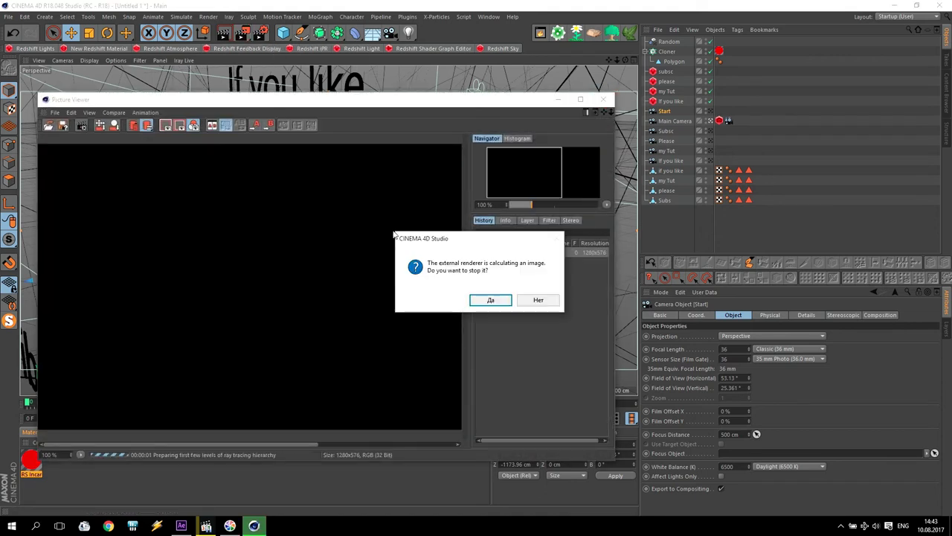
click(482, 300)
- Re-render the frame, then compare it against the finished Intro Tites.mp4 video
click(239, 33)
click(603, 99)
click(487, 299)
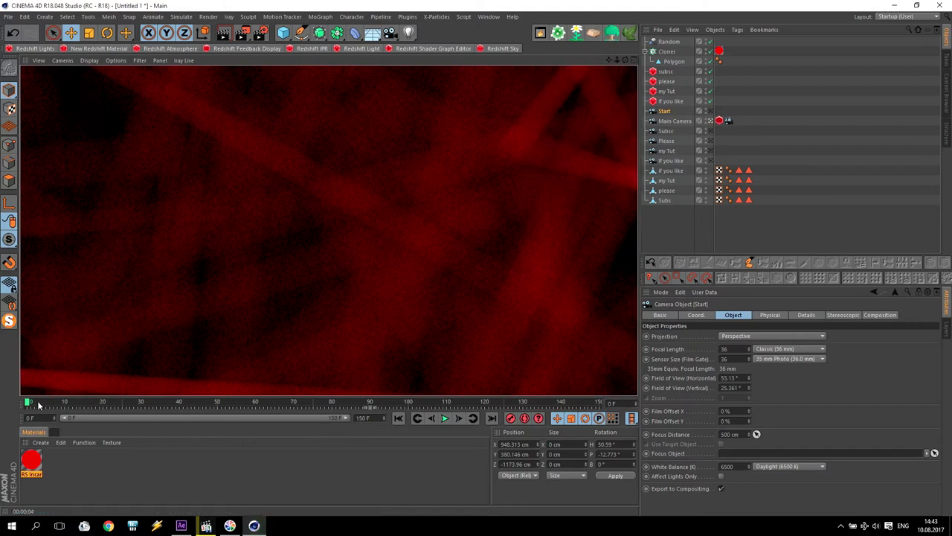
drag(32, 405, 125, 407)
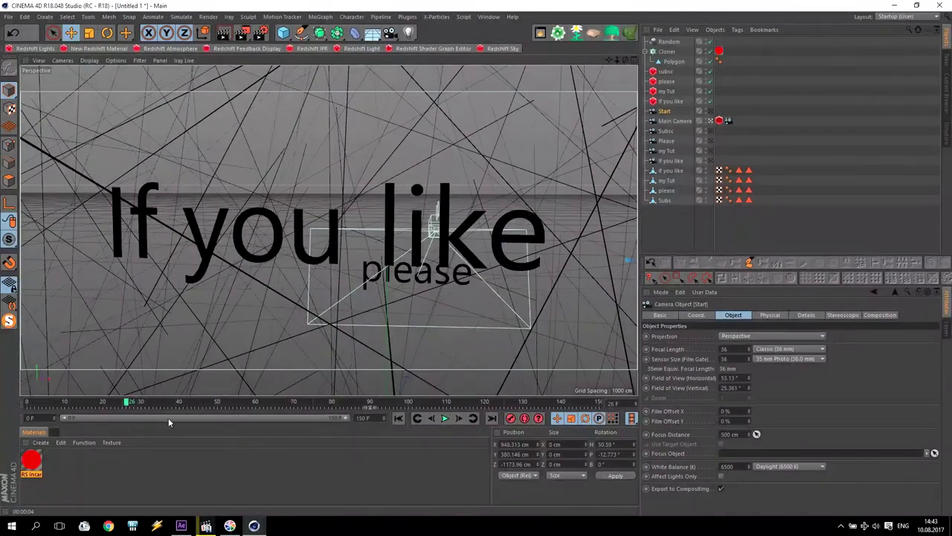
click(206, 525)
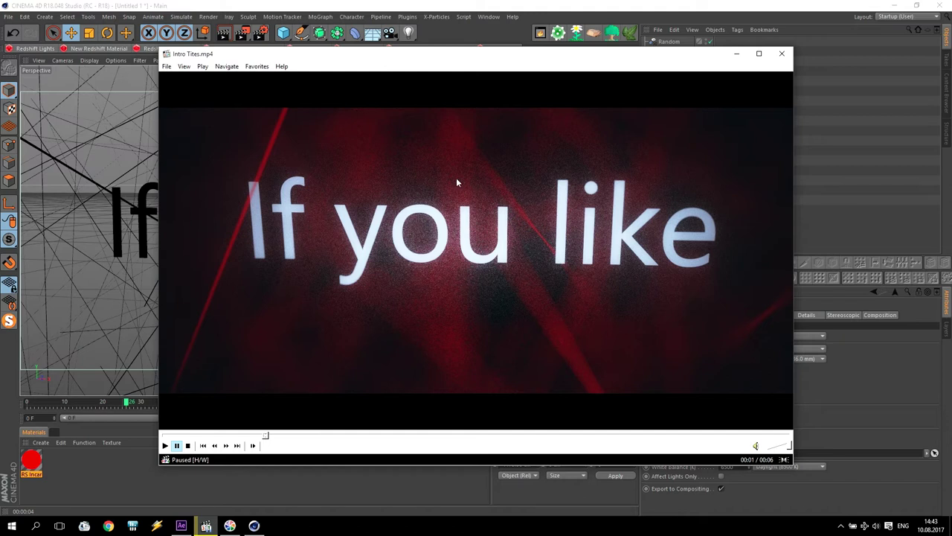
click(782, 53)
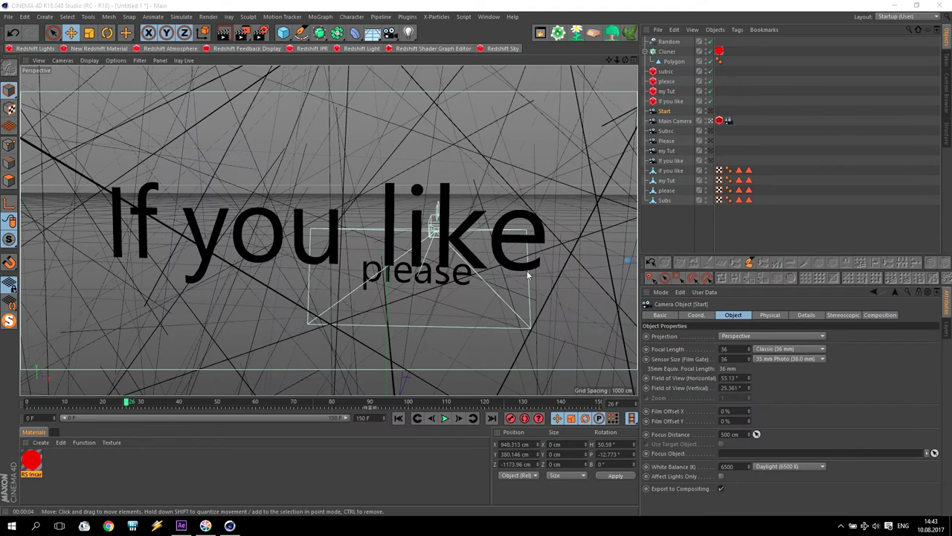
- Add a Glow post effect in Render Settings with its Object ID option enabled
click(260, 33)
click(78, 182)
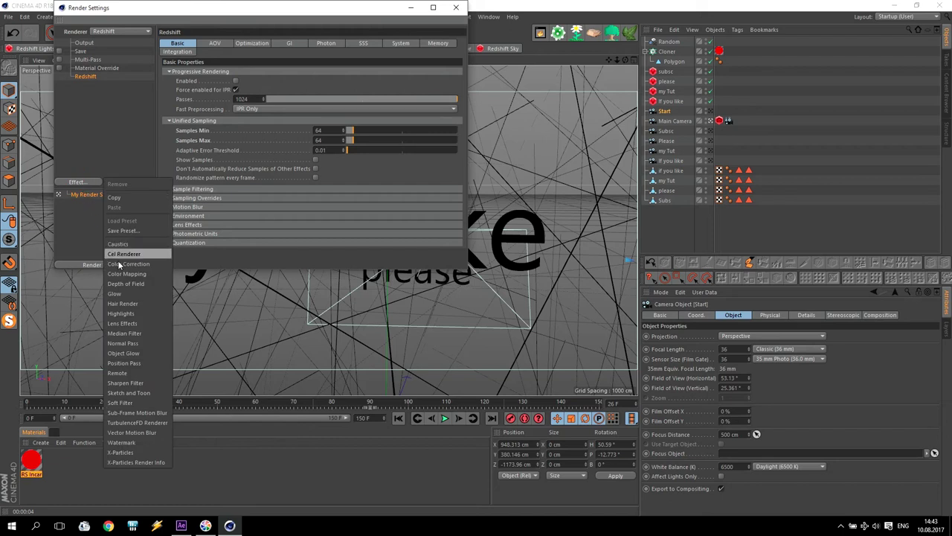
click(117, 293)
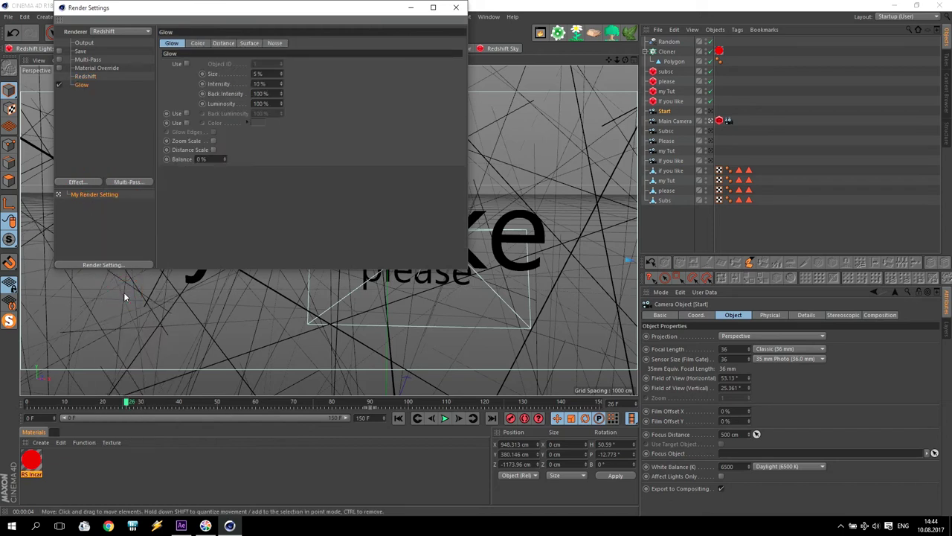
click(300, 18)
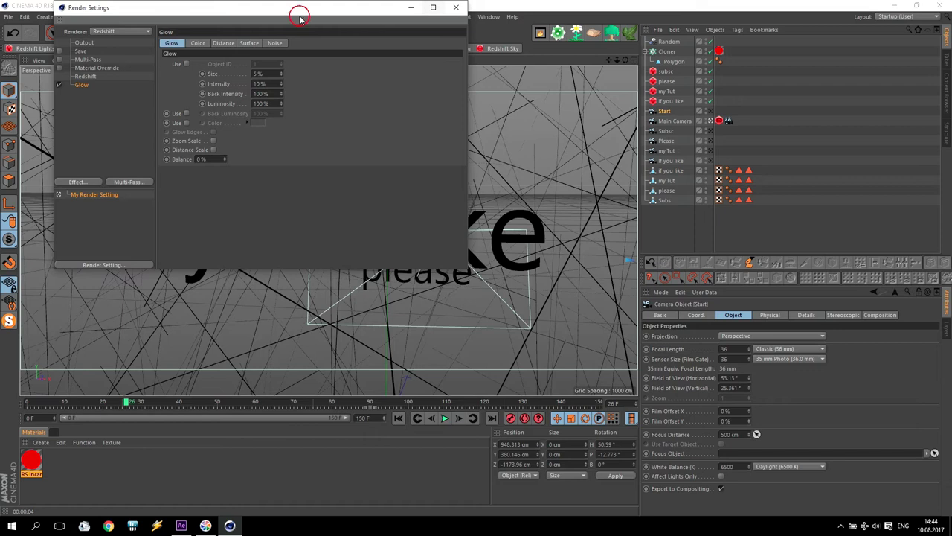
drag(300, 18, 619, 105)
click(226, 34)
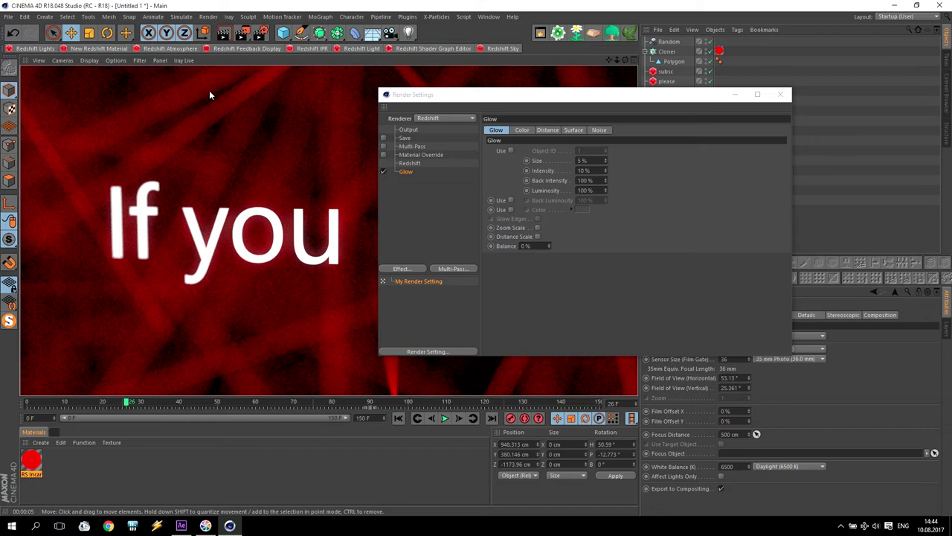
click(510, 150)
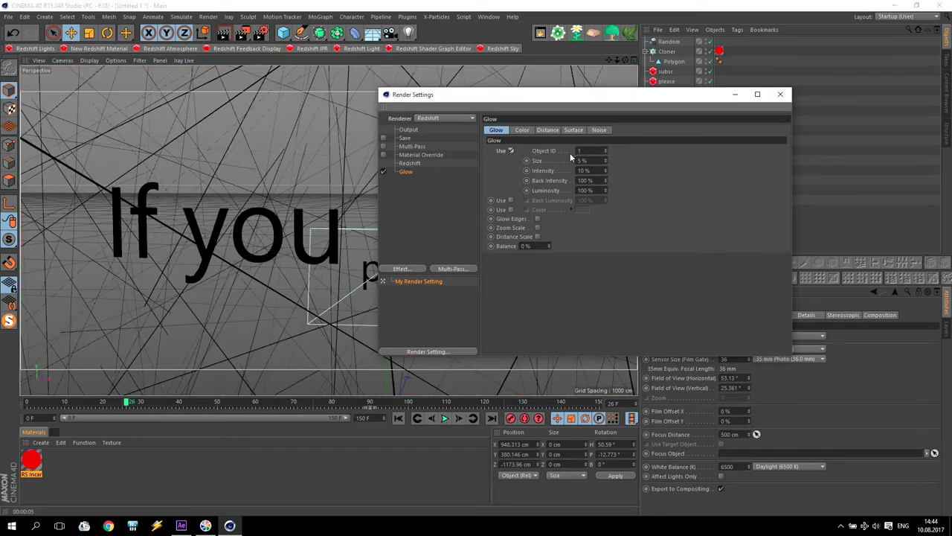
drag(686, 96, 442, 103)
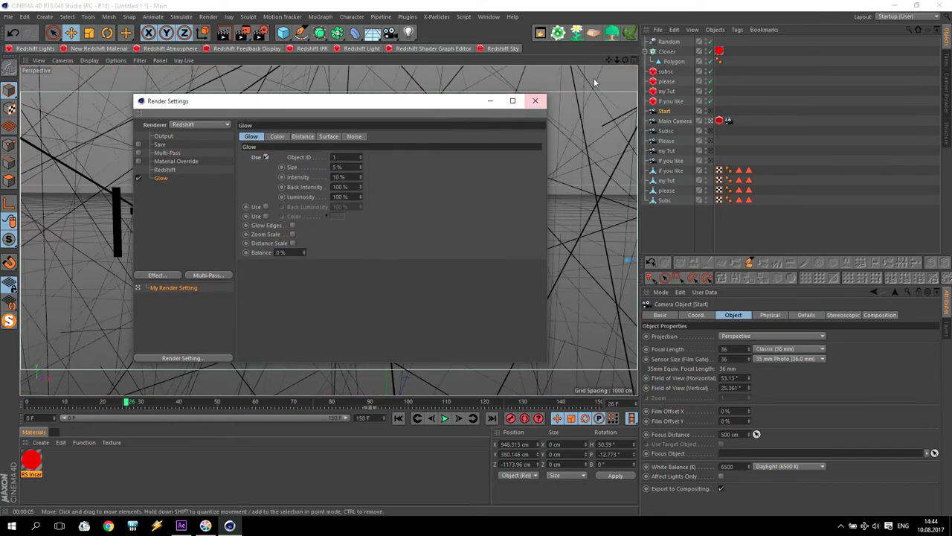
- Give the If you like text a Compositing tag with Object Buffer 1 enabled
click(673, 172)
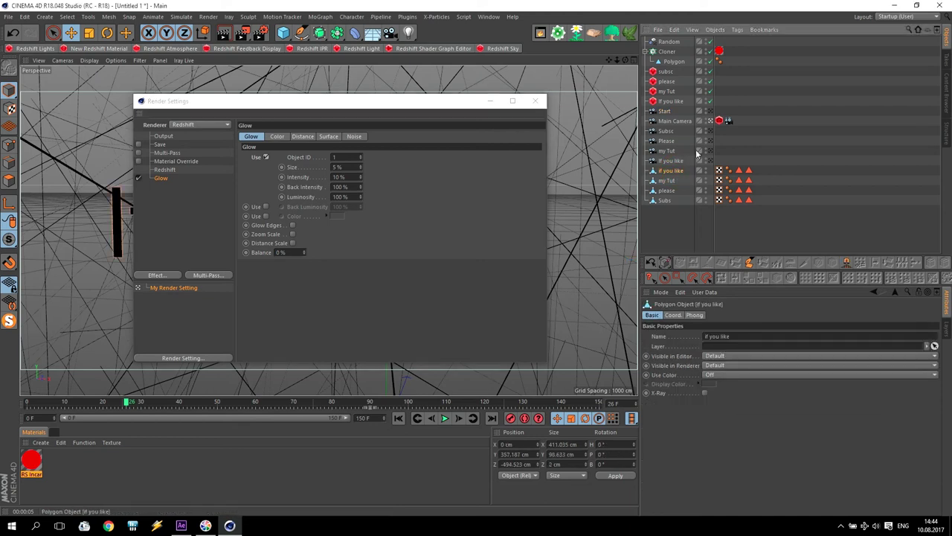
click(739, 31)
mouse_move(763, 44)
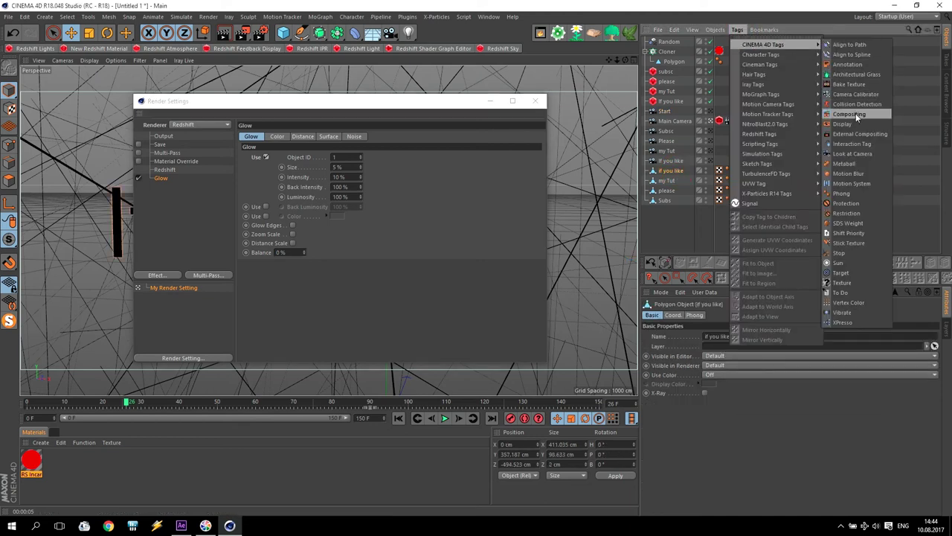
click(857, 116)
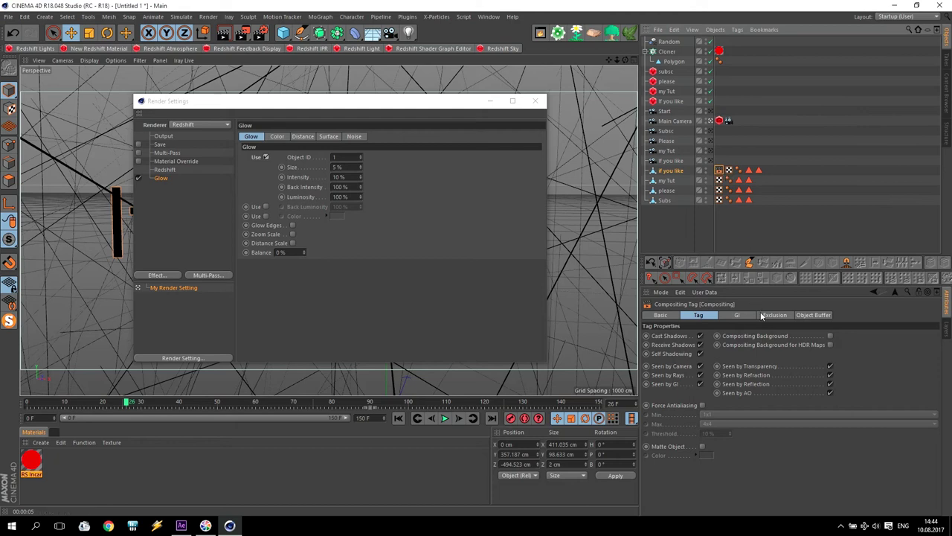
click(815, 314)
click(674, 337)
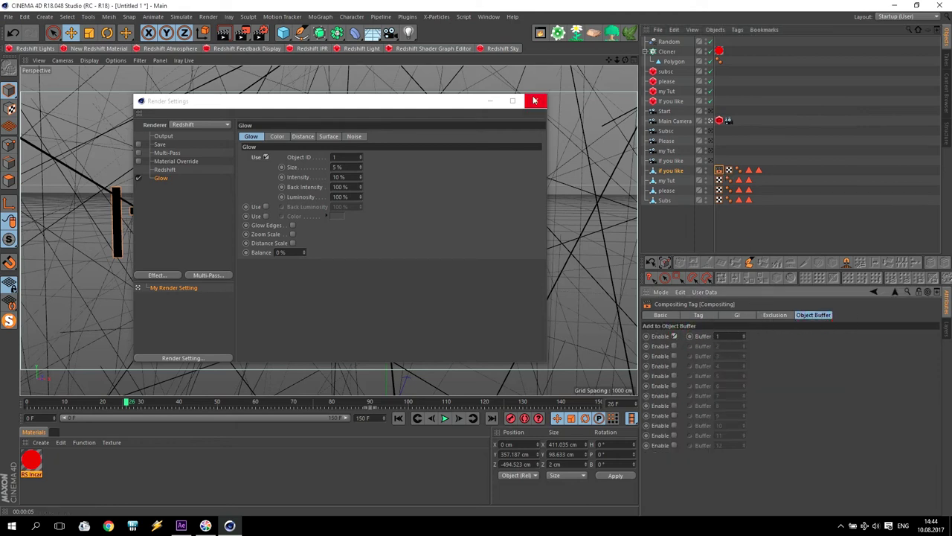
drag(461, 100, 652, 174)
- Set Glow Size and Intensity to 50 % and render a preview frame
double_click(528, 240)
text(50)
key(Tab)
text(50)
click(454, 248)
click(245, 37)
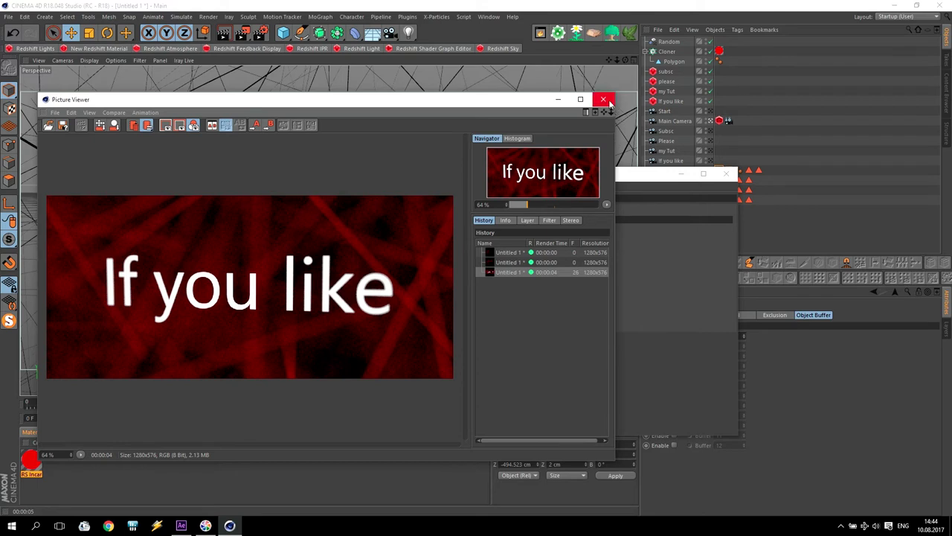
- Close the Picture Viewer and delete the Glow effect from Render Settings
click(607, 102)
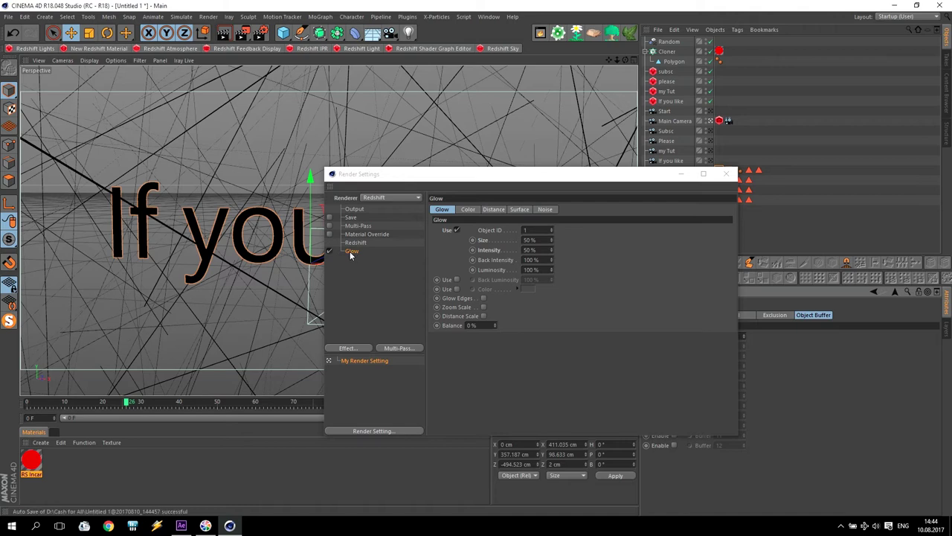
click(352, 251)
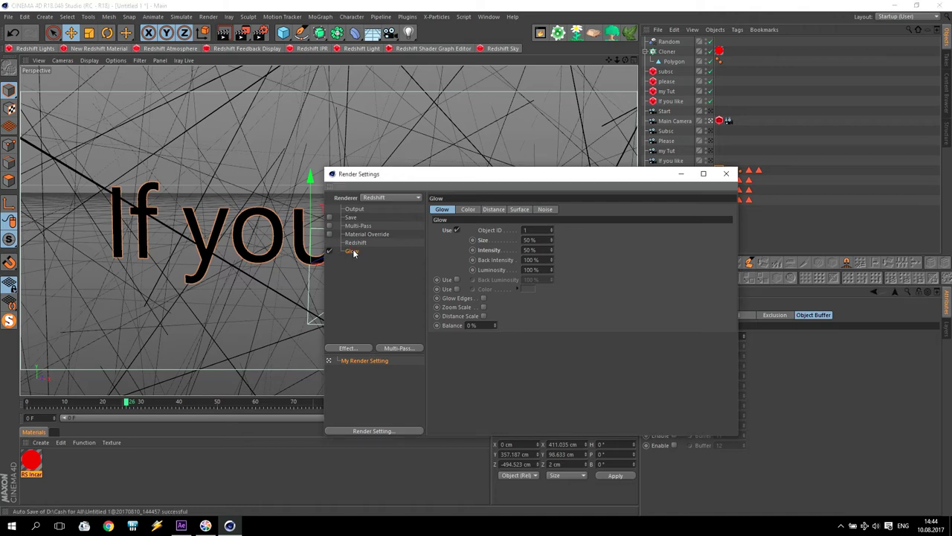
key(Delete)
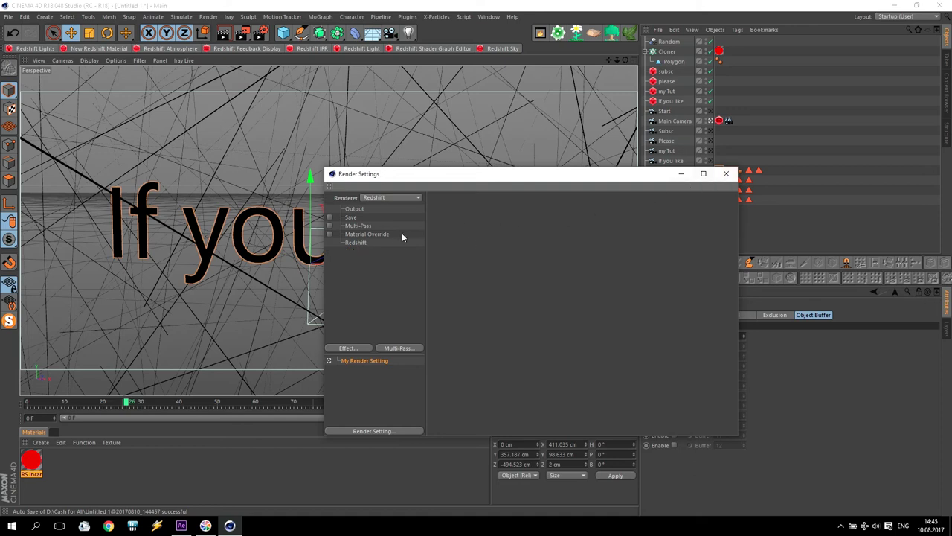
- Create a Redshift Atmosphere in the Redshift renderer's Environment settings
click(357, 242)
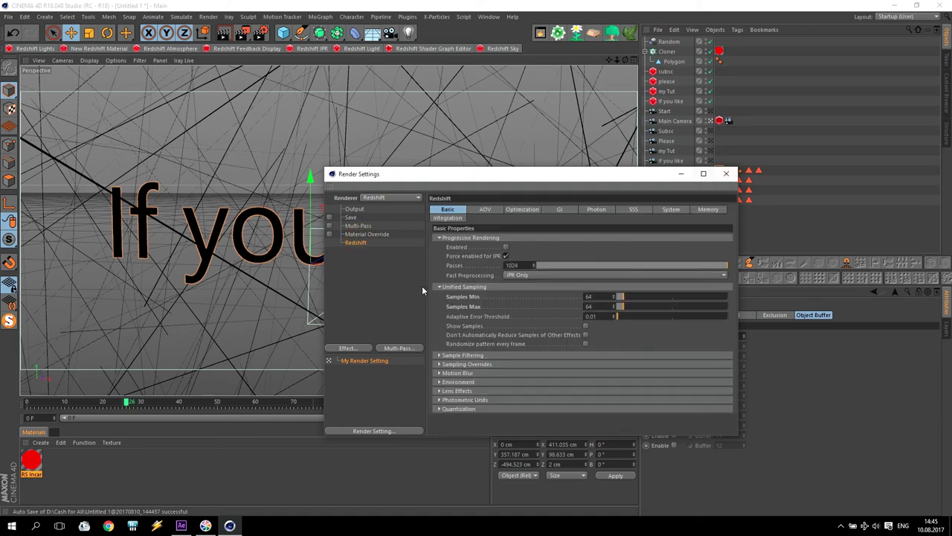
click(439, 382)
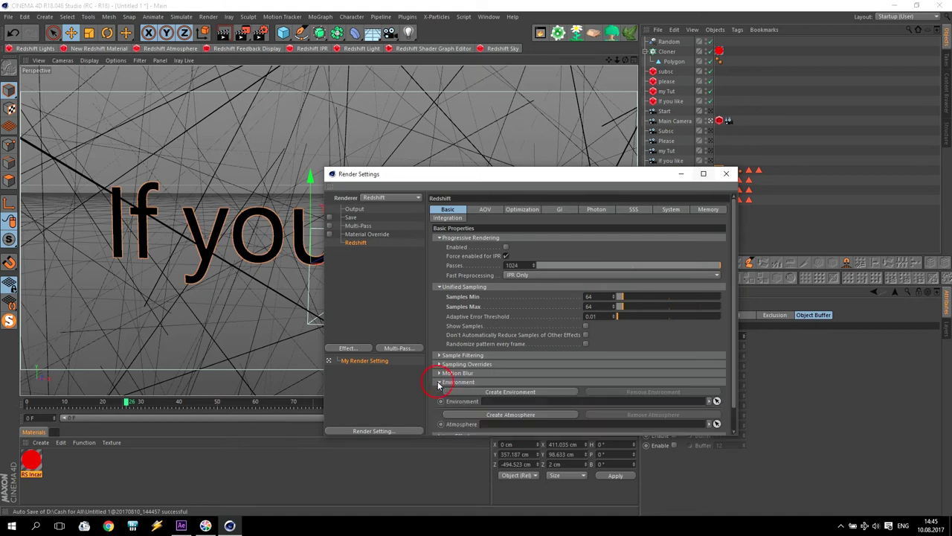
click(533, 414)
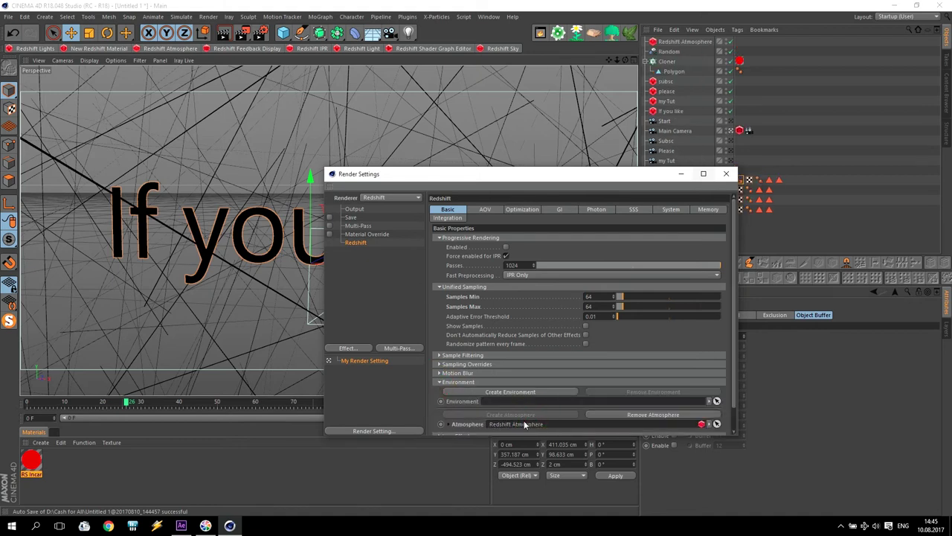
- Render a foggy atmosphere preview, then review the If you like light's Volume settings and re-render
click(727, 173)
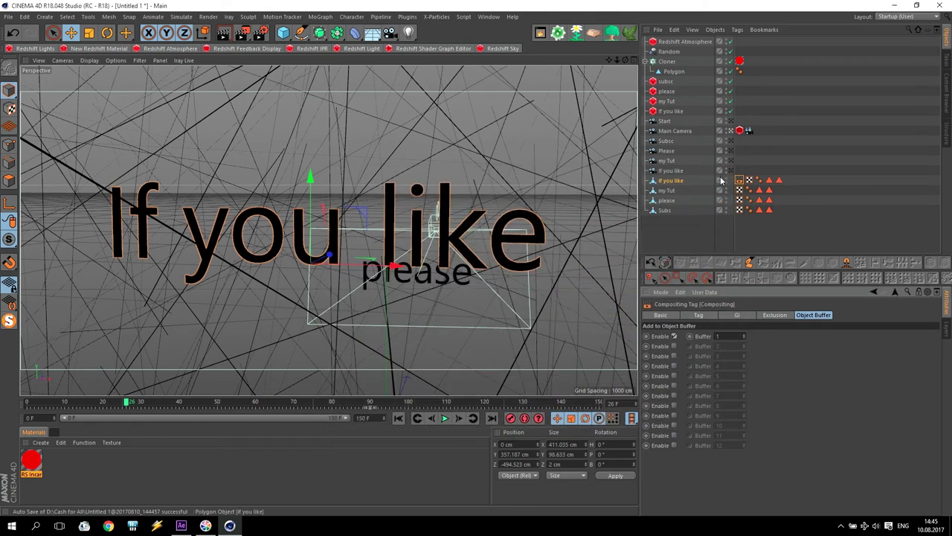
click(244, 33)
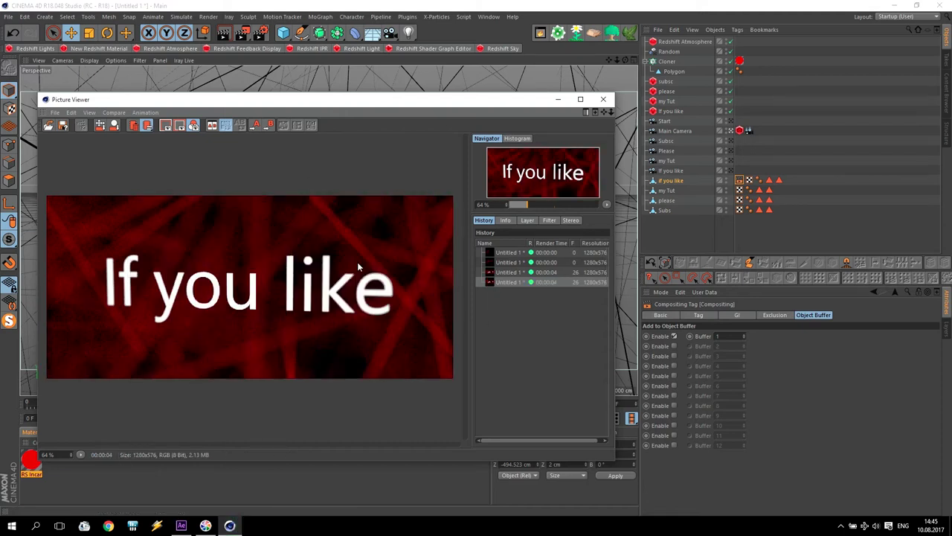
click(494, 283)
click(604, 99)
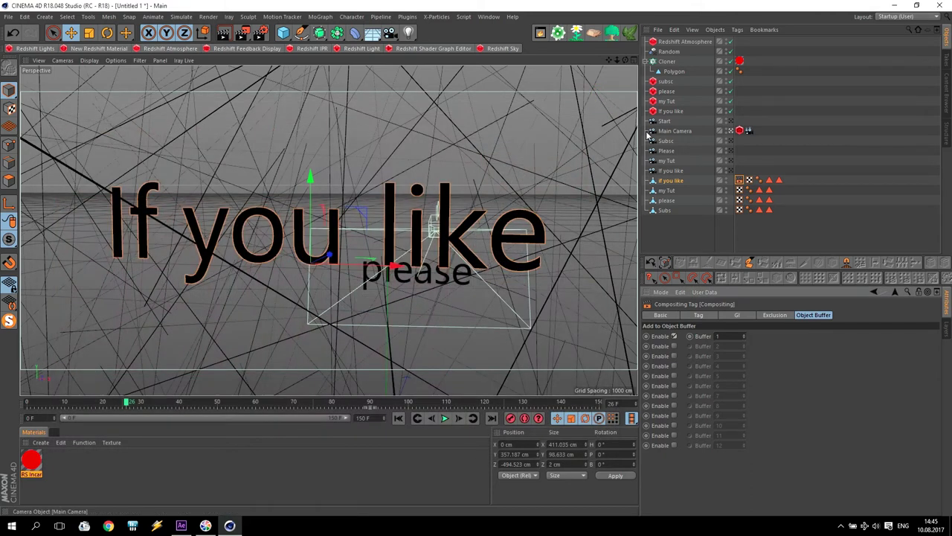
click(671, 111)
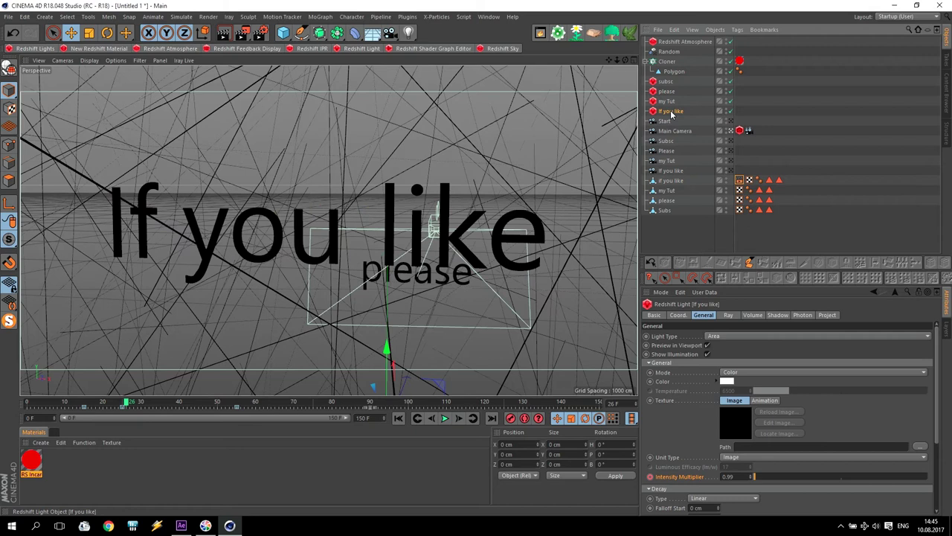
click(753, 316)
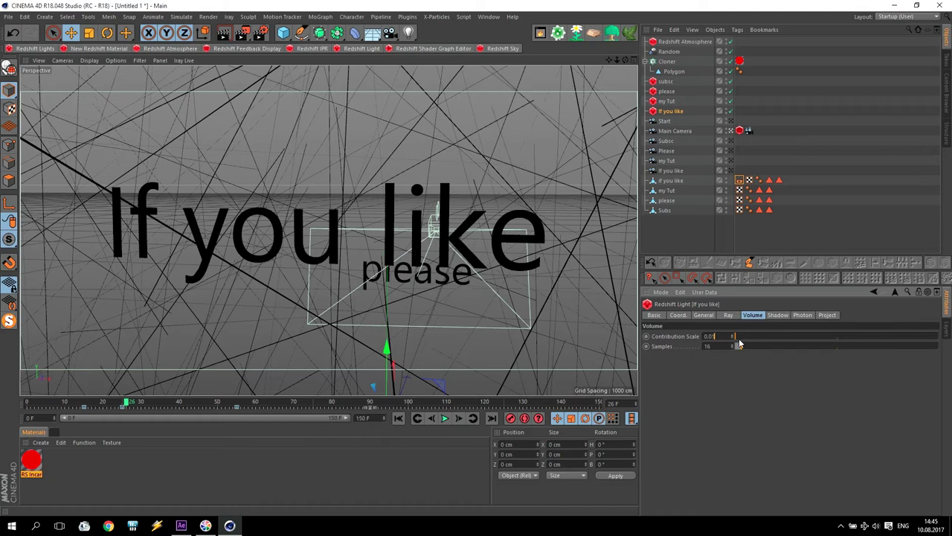
click(242, 33)
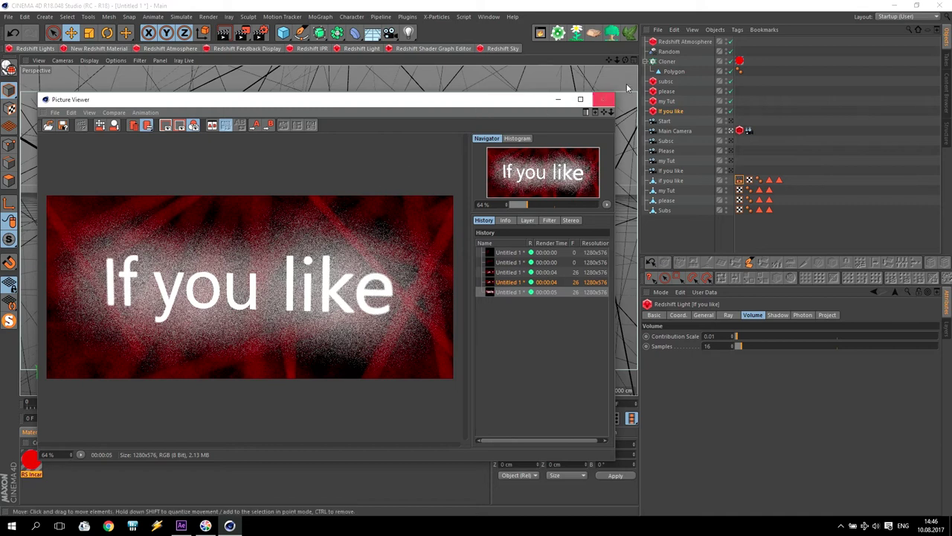
- Set atmosphere Scattering to 0.01 and If you like's volume contribution to 0.001, comparing renders
click(674, 43)
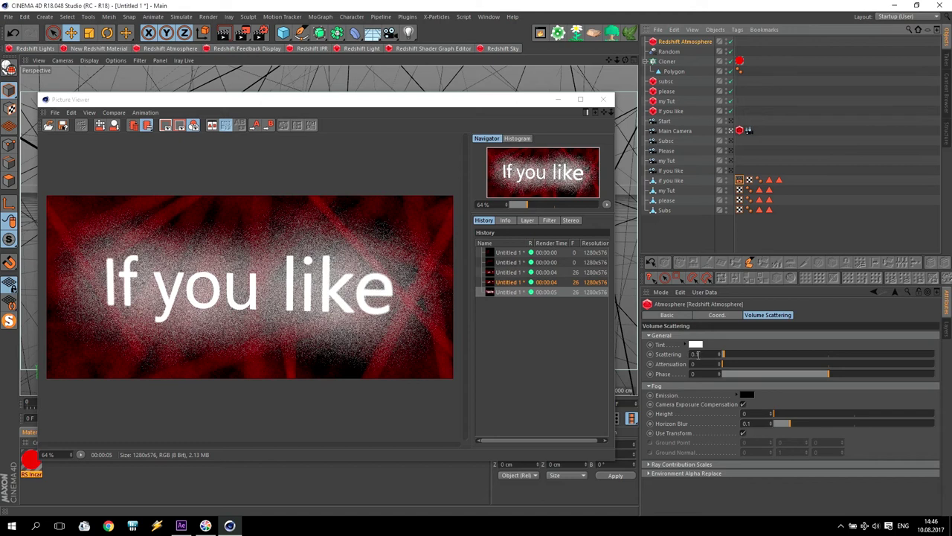
double_click(697, 354)
text(0.01)
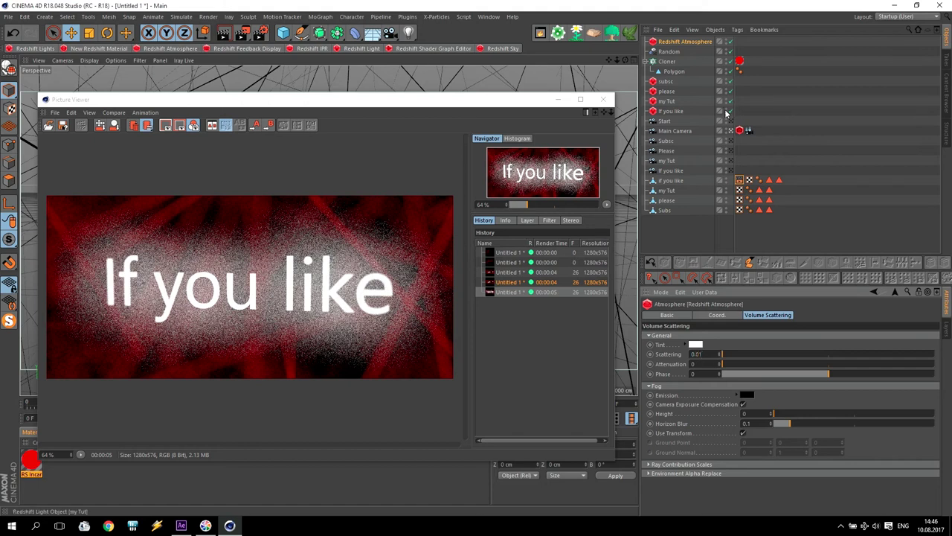
click(682, 112)
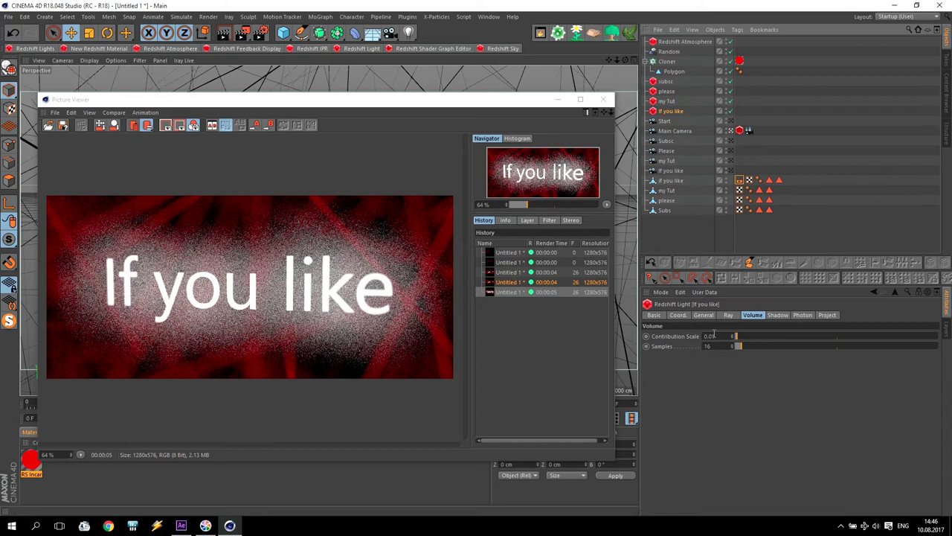
text(01)
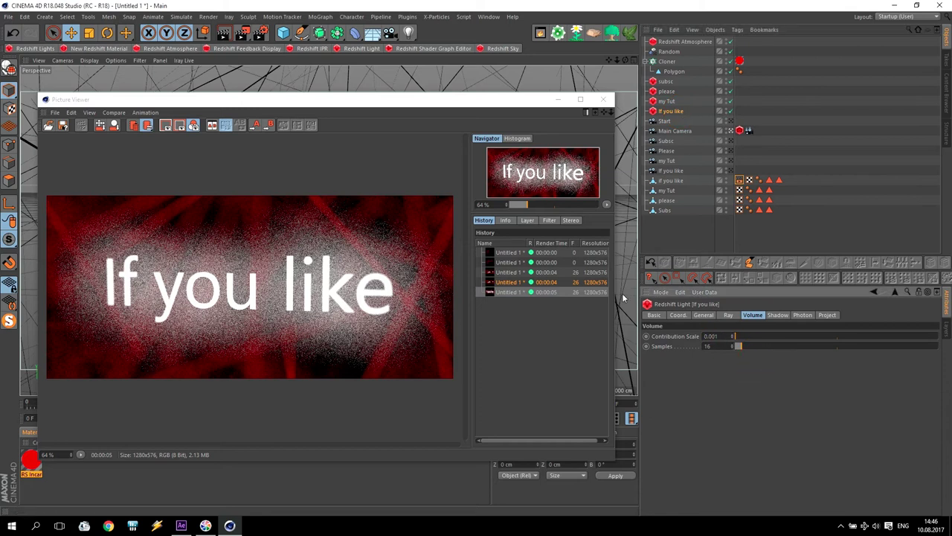
click(242, 33)
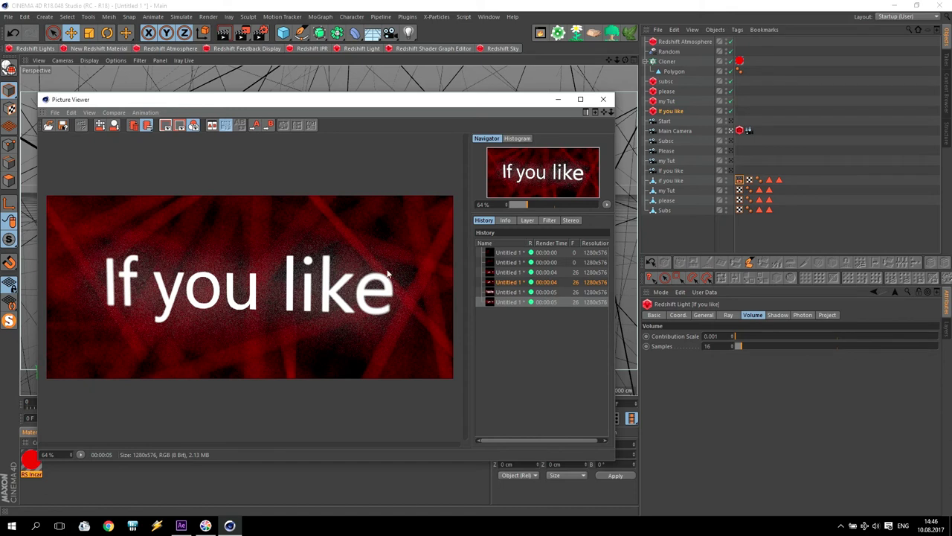
click(508, 291)
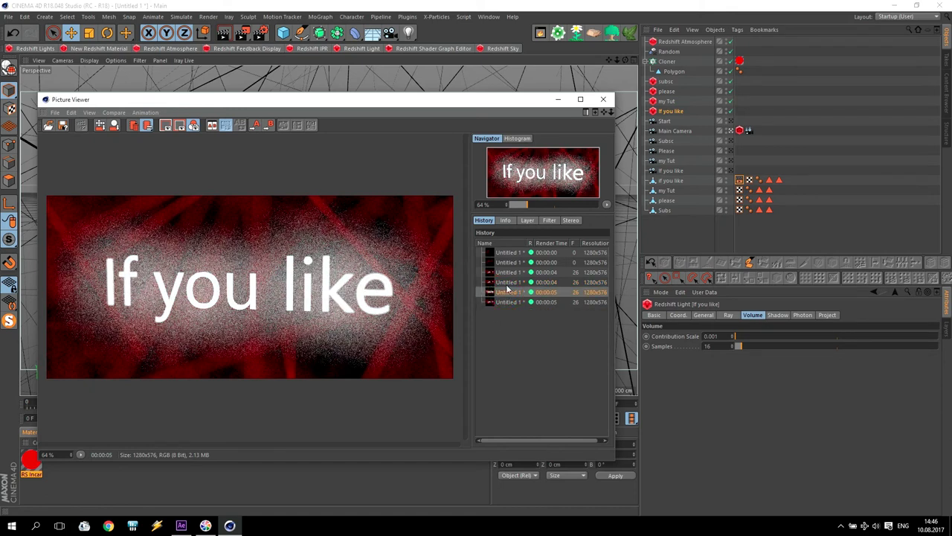
click(512, 302)
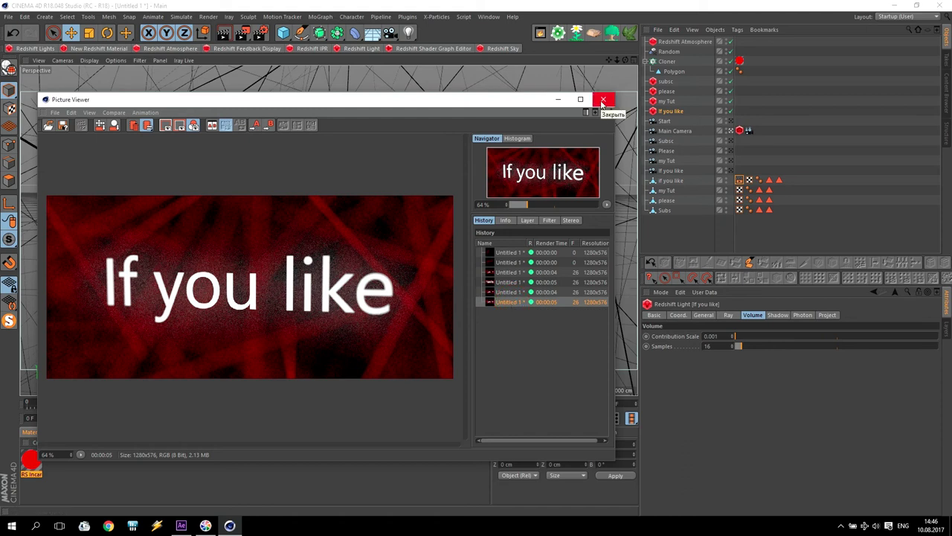
click(602, 101)
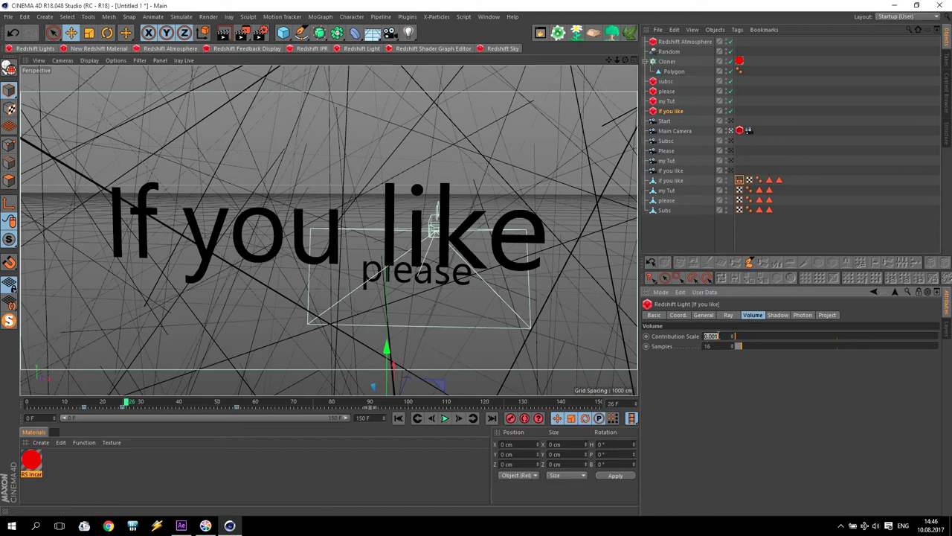
- Set Volume Contribution Scale to 0.001 on the my Tut, please and subsc lights
click(667, 101)
click(722, 335)
text(.0)
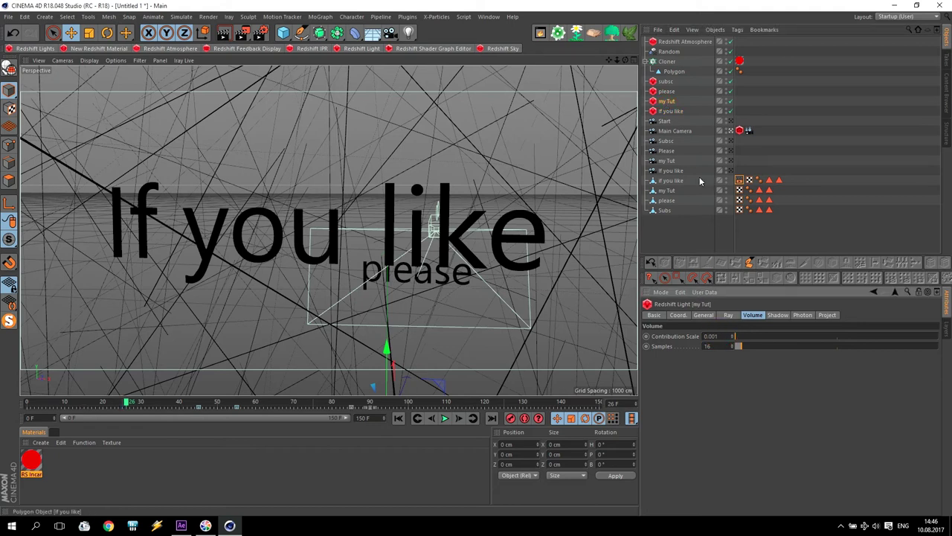
click(666, 91)
click(718, 336)
click(666, 81)
click(719, 336)
click(670, 101)
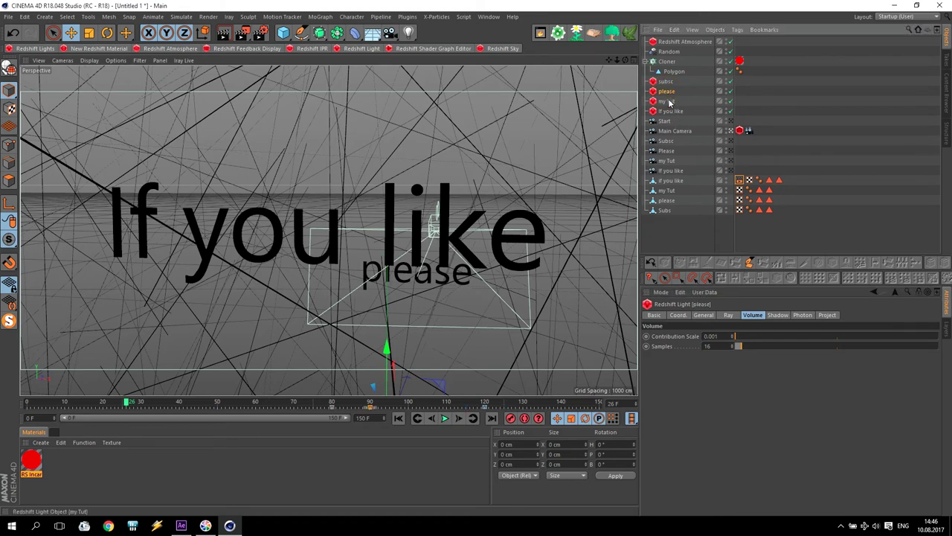
click(670, 111)
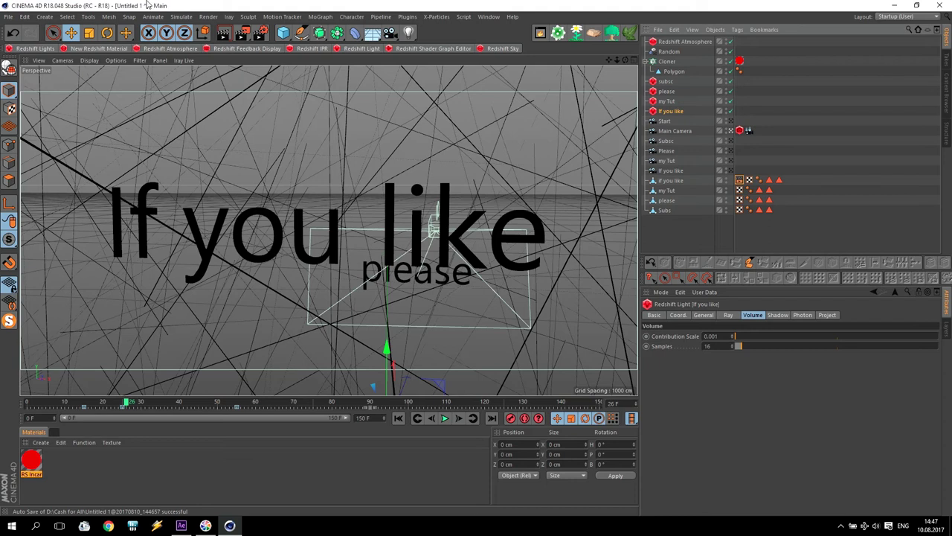
- Enable Redshift Motion Blur (3 transformation steps, Center on Frame) and close the render settings
click(261, 35)
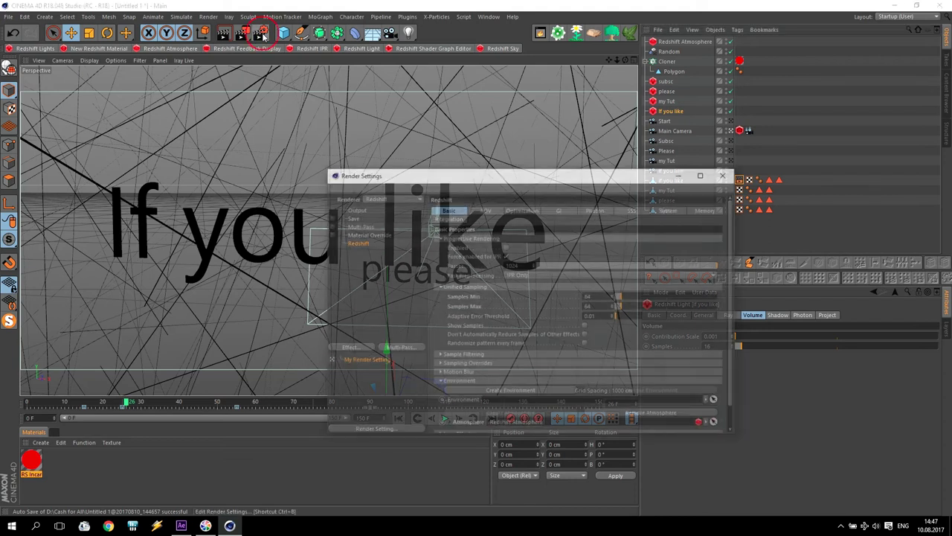
click(379, 282)
click(438, 373)
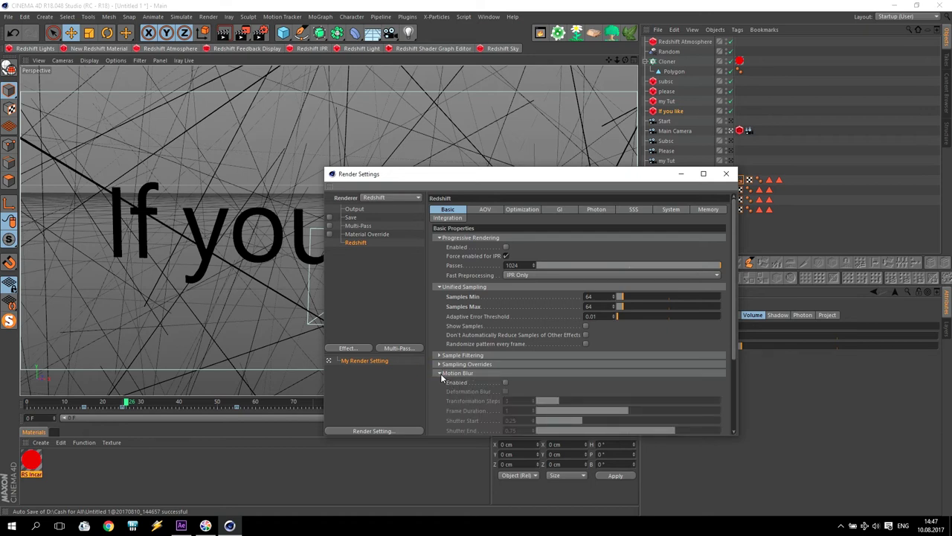
click(440, 374)
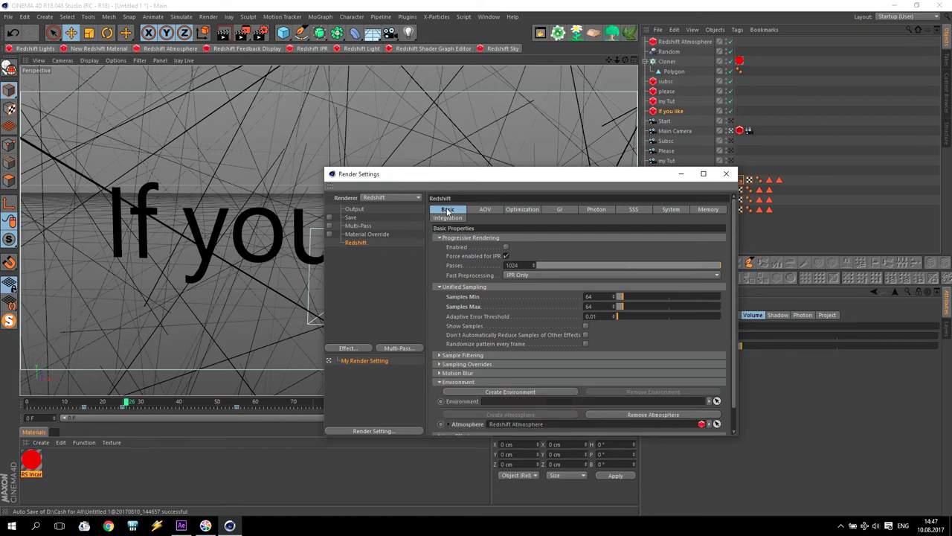
click(439, 382)
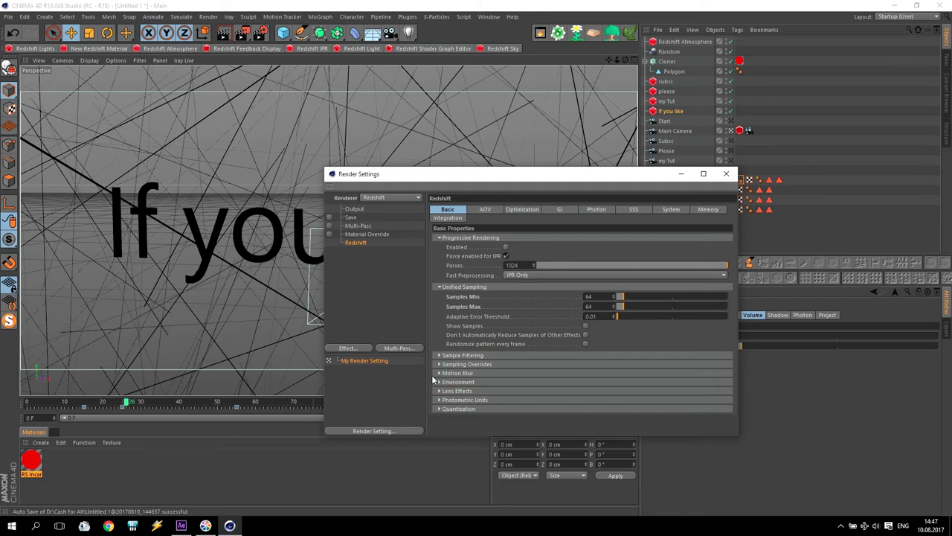
click(439, 372)
click(505, 382)
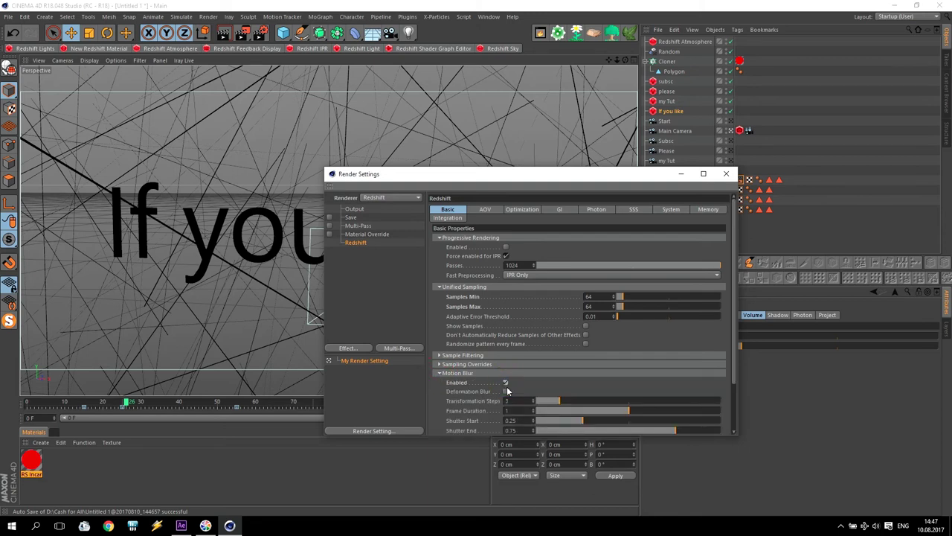
mouse_move(733, 335)
mouse_down()
mouse_move(744, 393)
mouse_move(733, 335)
mouse_up()
click(726, 174)
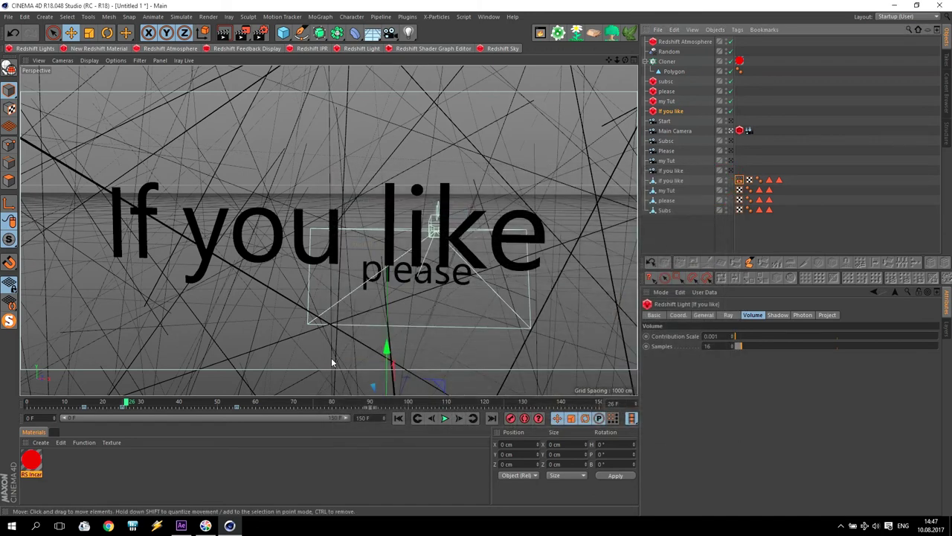
- Scrub through the title animation and render an interactive preview of the current frame
mouse_move(128, 402)
mouse_down()
mouse_move(86, 402)
mouse_move(93, 414)
mouse_up()
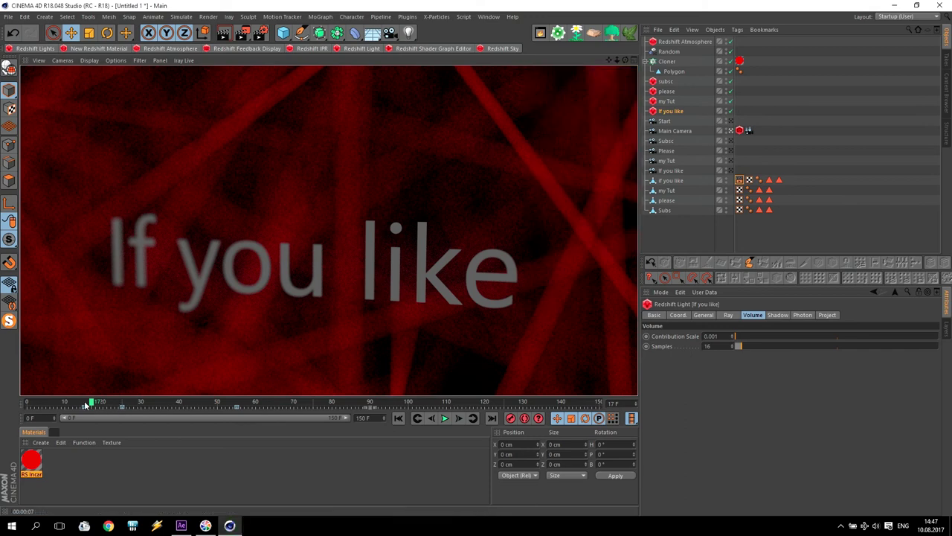
drag(117, 404, 491, 403)
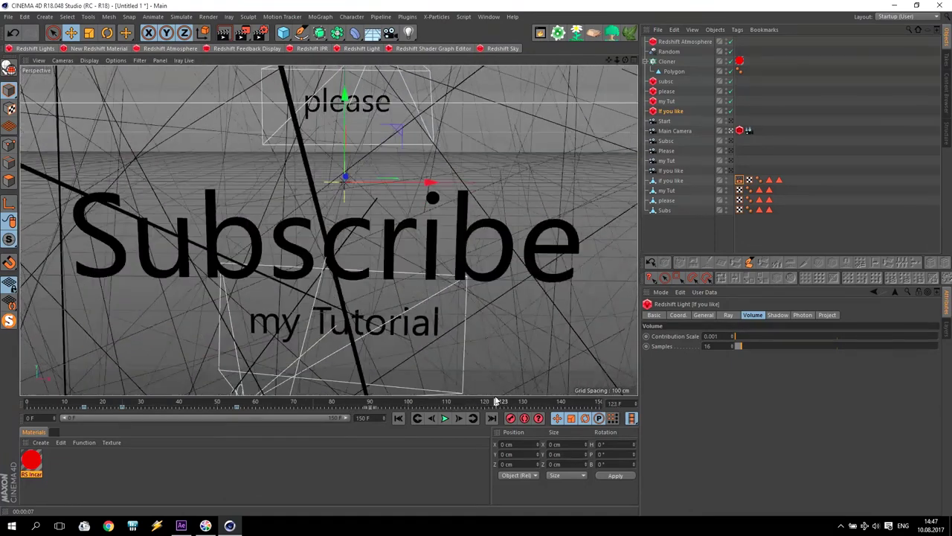
click(243, 32)
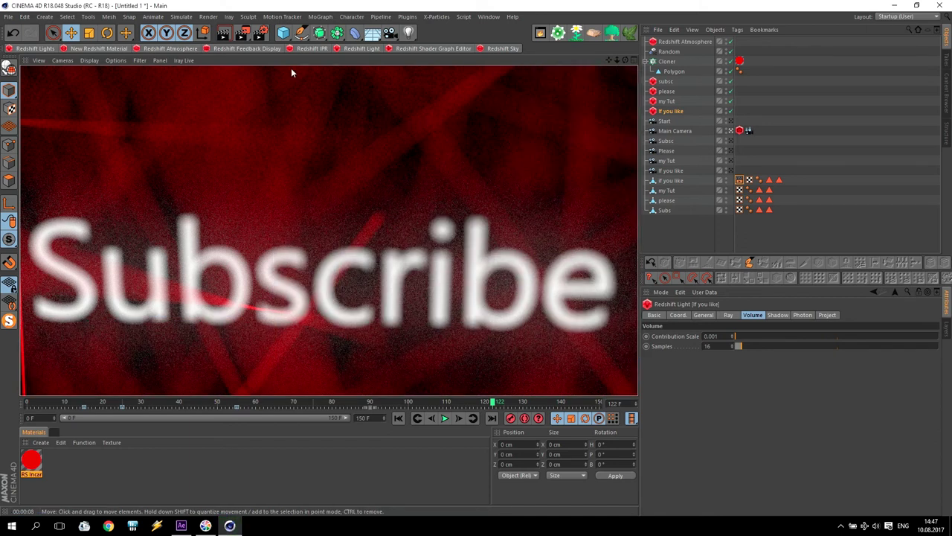
- Set the render output frame range to All Frames (0–150) and enable Save
click(261, 35)
click(354, 210)
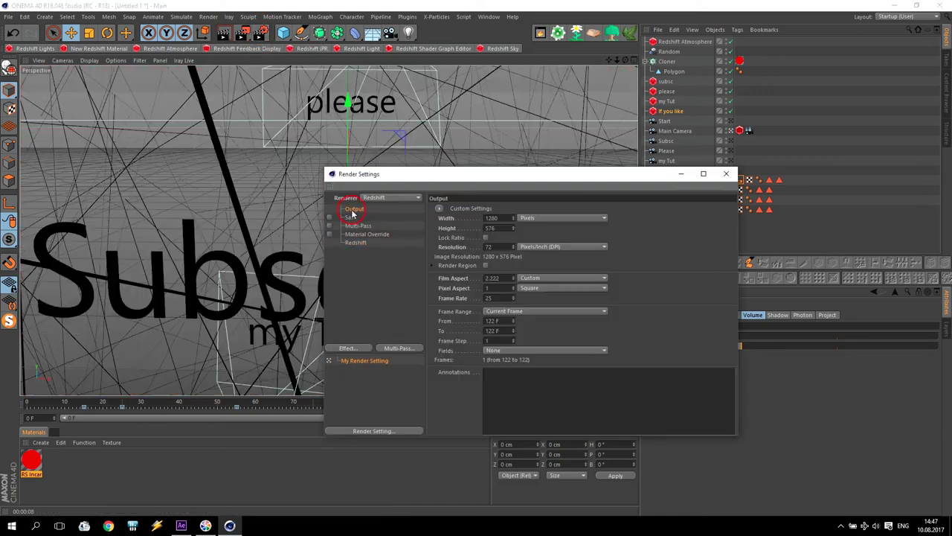
click(504, 312)
click(503, 335)
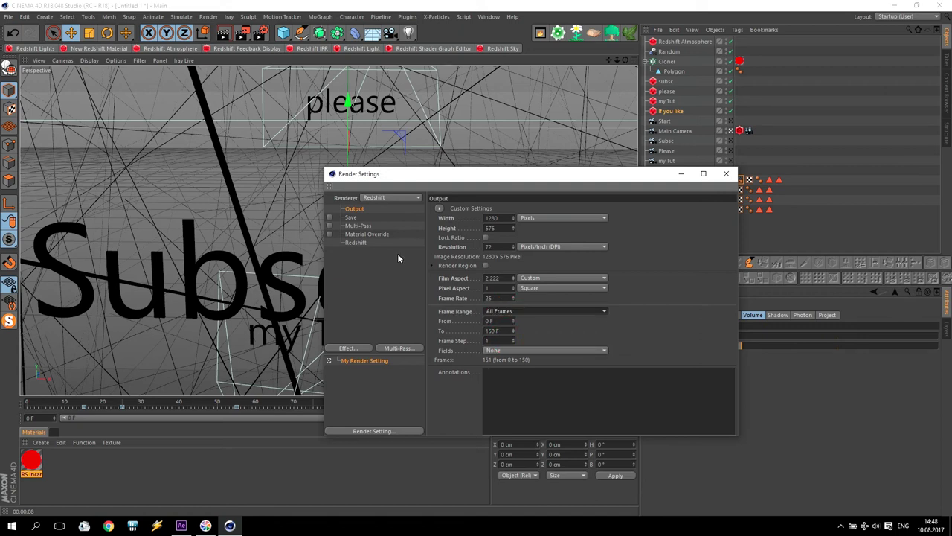
click(350, 218)
click(330, 217)
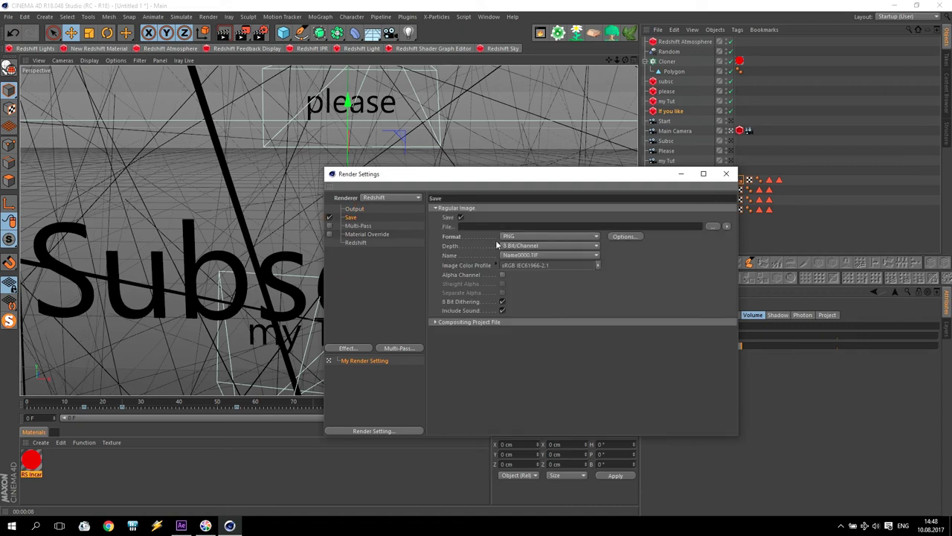
- Save the rendered frames as 'Tetis' in Desktop\Intro Tites and close the render settings
click(716, 227)
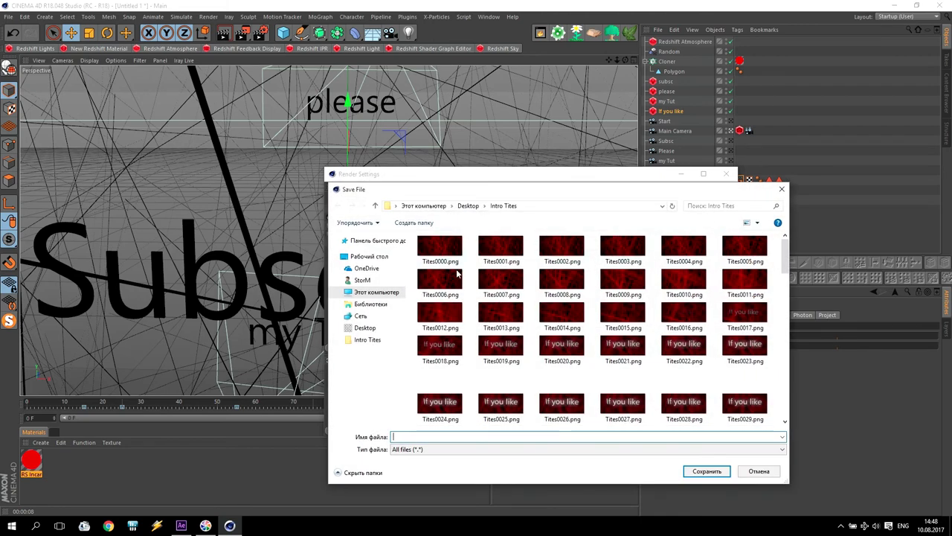
scroll(487, 402, down, 3)
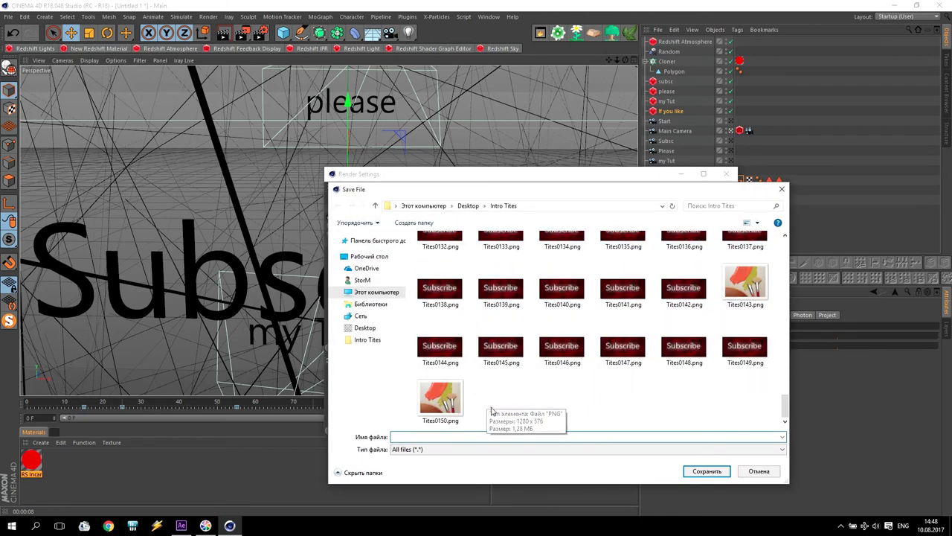
scroll(491, 411, up, 3)
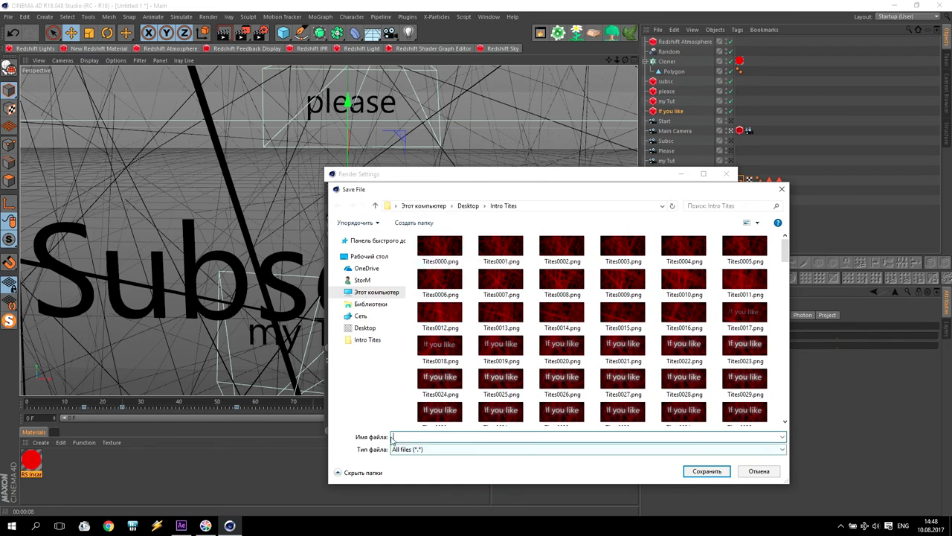
text(Tet)
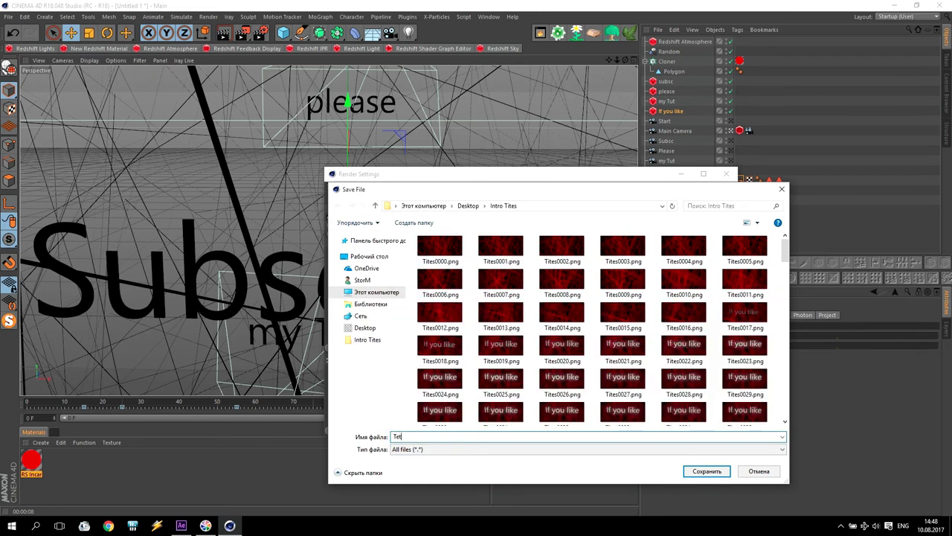
text(is)
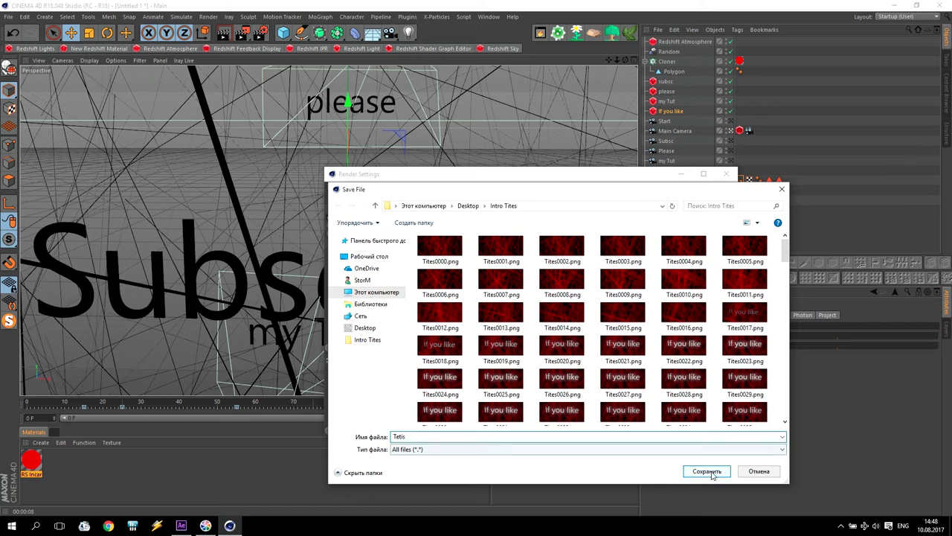
click(706, 470)
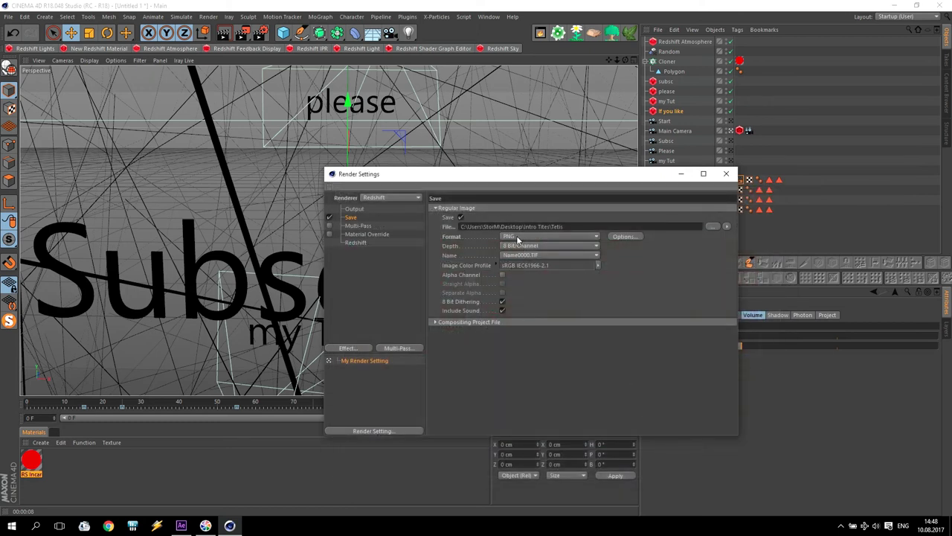
click(357, 243)
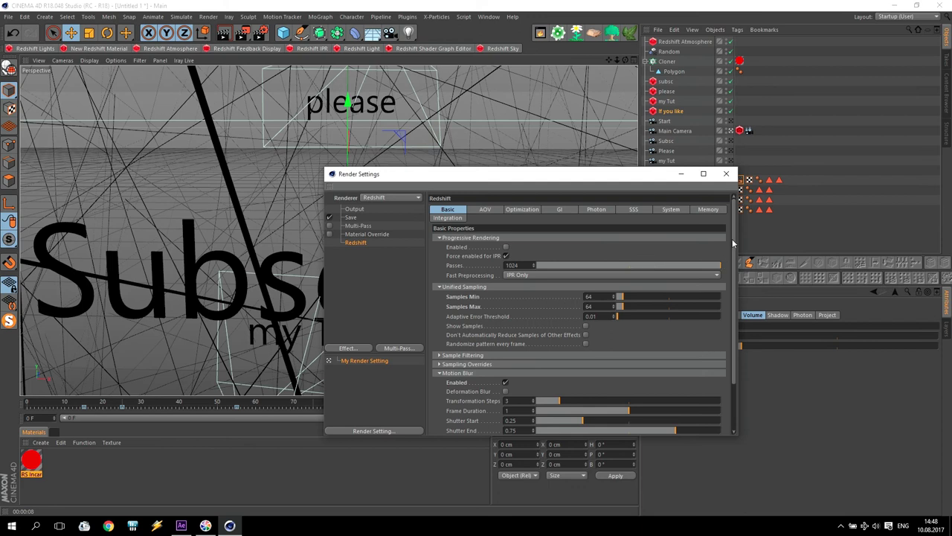
click(726, 173)
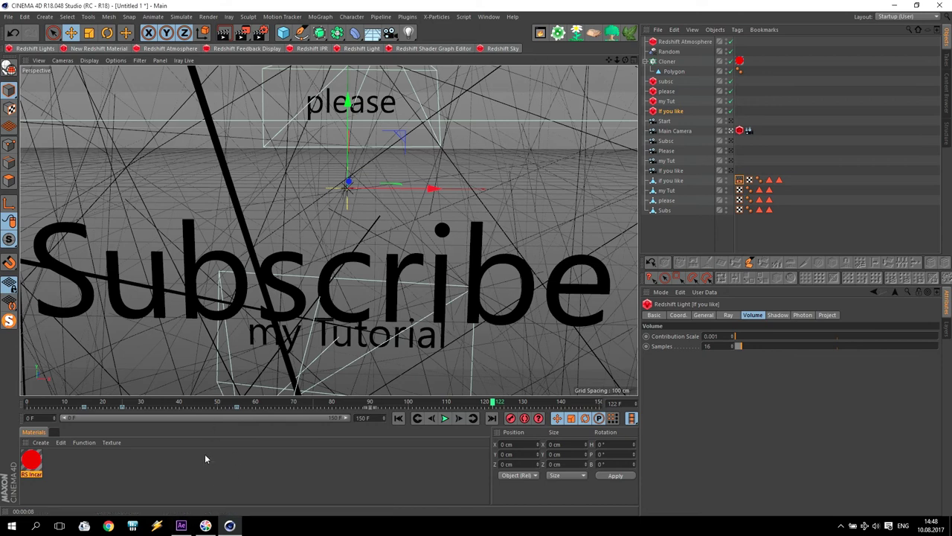
- Switch to After Effects and delete every layer from the Tites composition
click(181, 526)
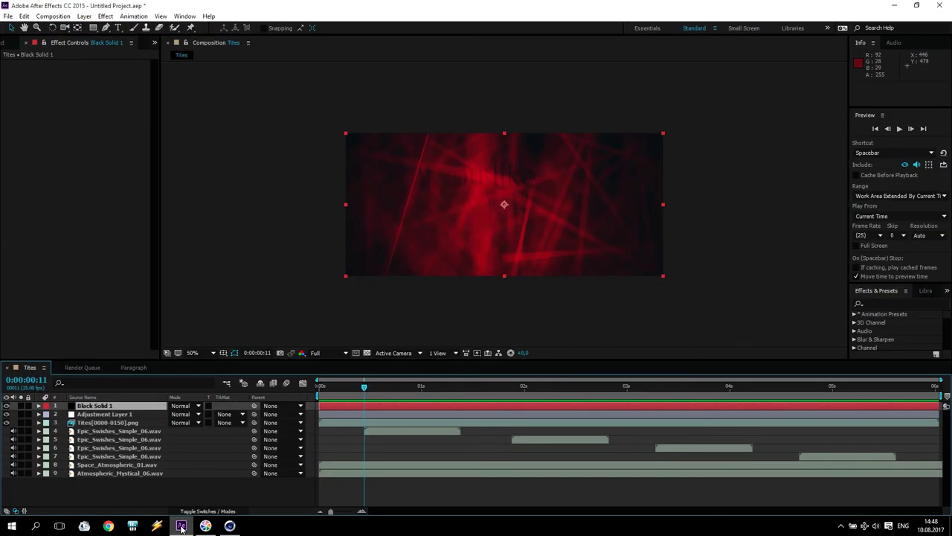
click(2, 44)
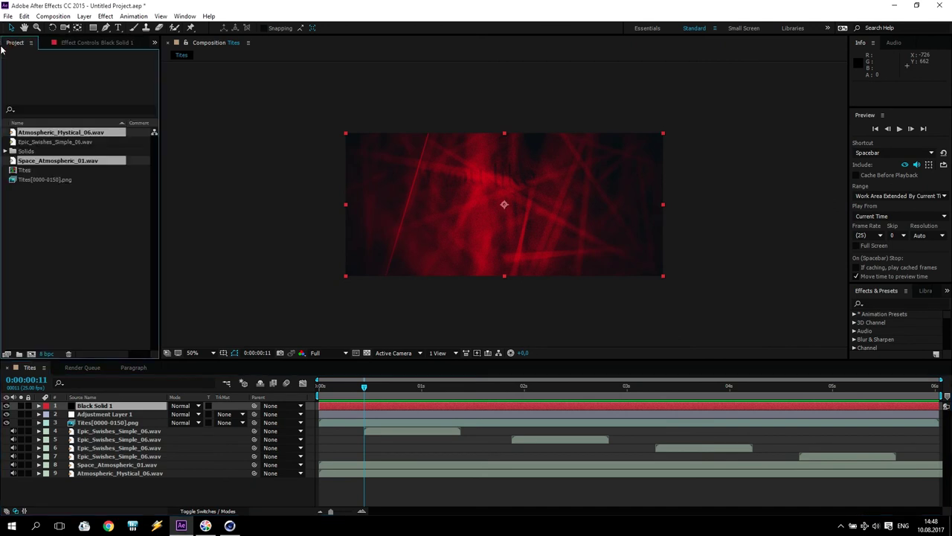
click(55, 227)
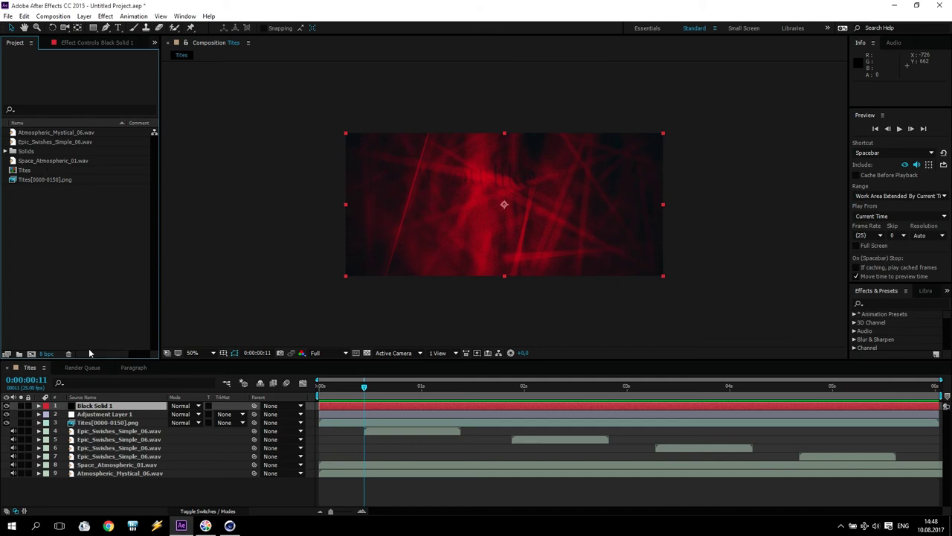
click(30, 180)
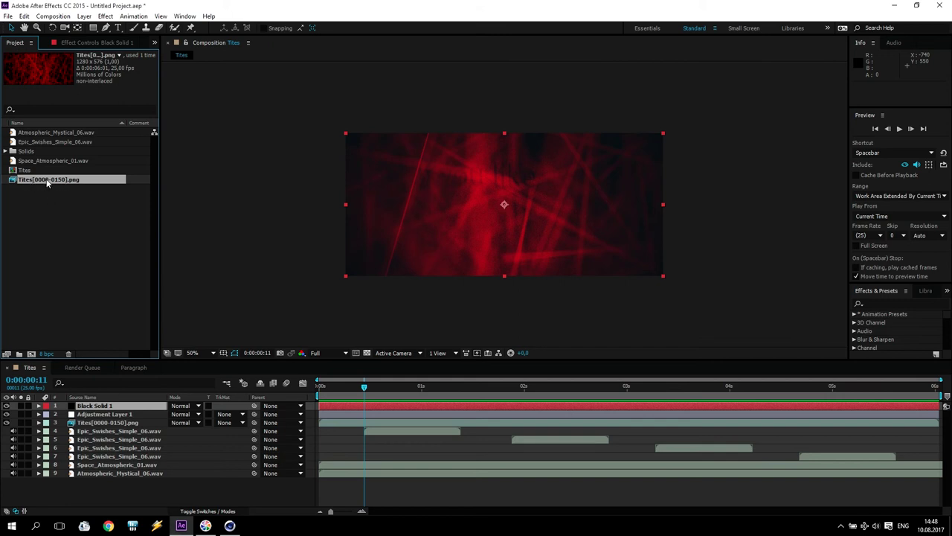
click(95, 404)
shift+click(95, 473)
key(Delete)
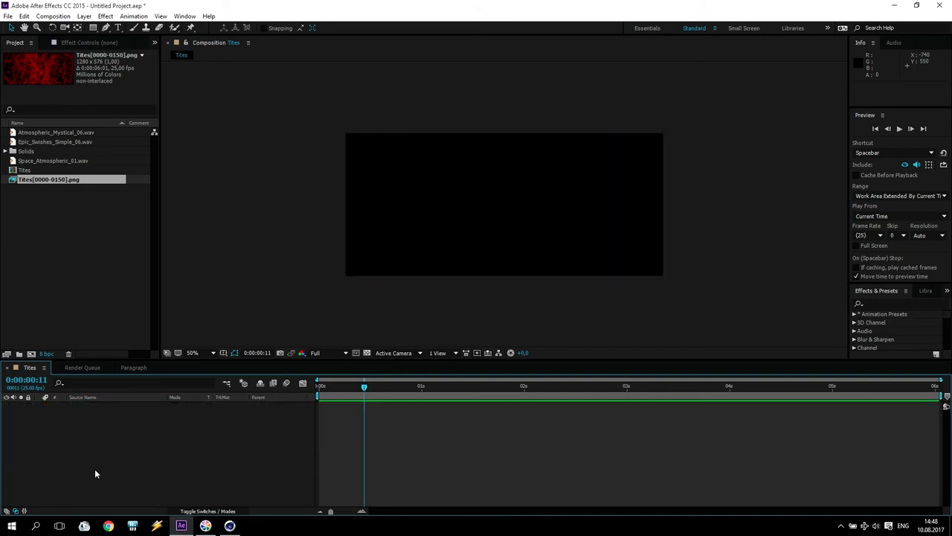
- Delete the old Tites comp and build a new composition from Tites[0000-0150].png
click(66, 251)
click(25, 171)
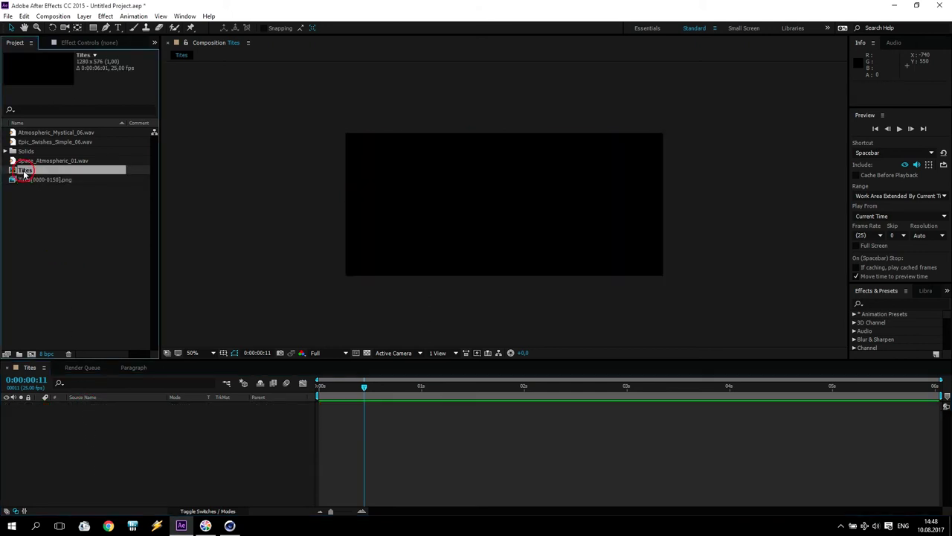
key(Delete)
click(40, 195)
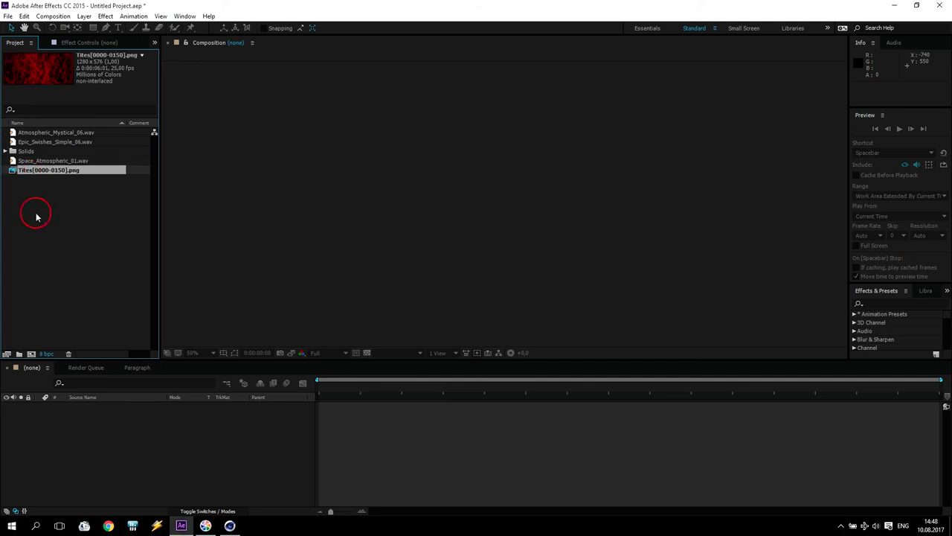
drag(30, 174, 30, 353)
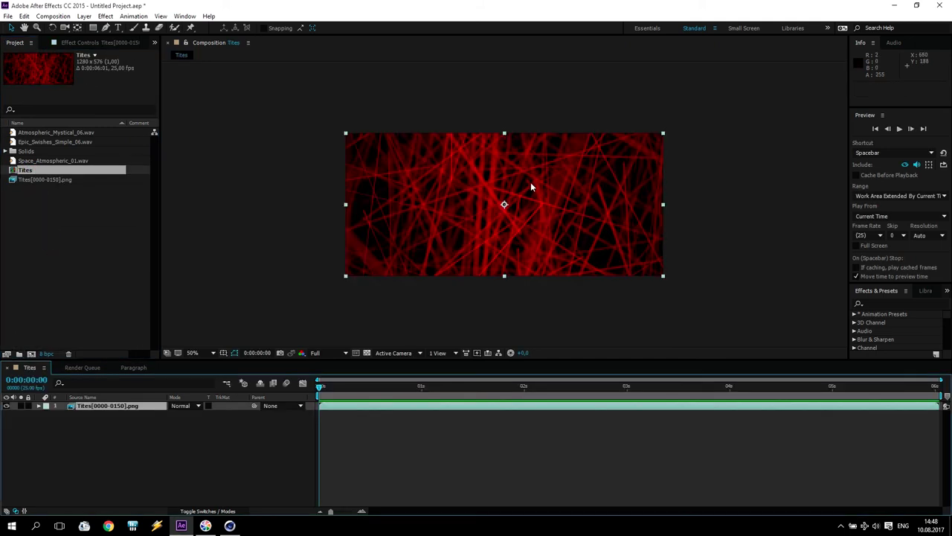
click(898, 129)
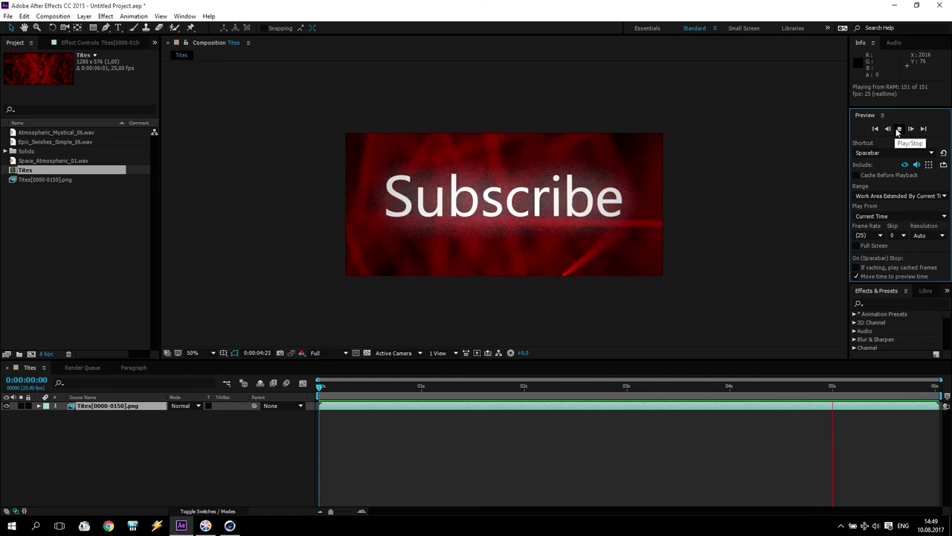
click(898, 129)
click(877, 129)
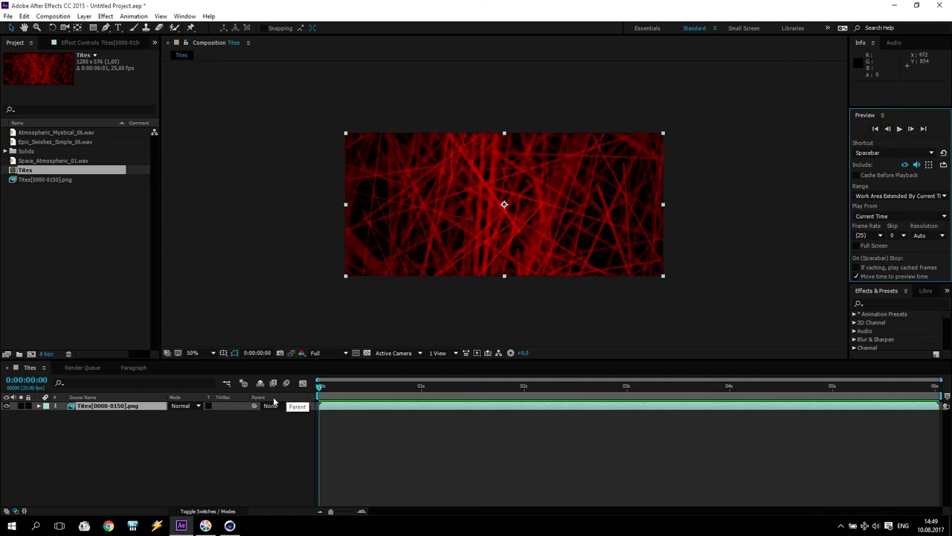
click(40, 132)
click(40, 143)
click(42, 162)
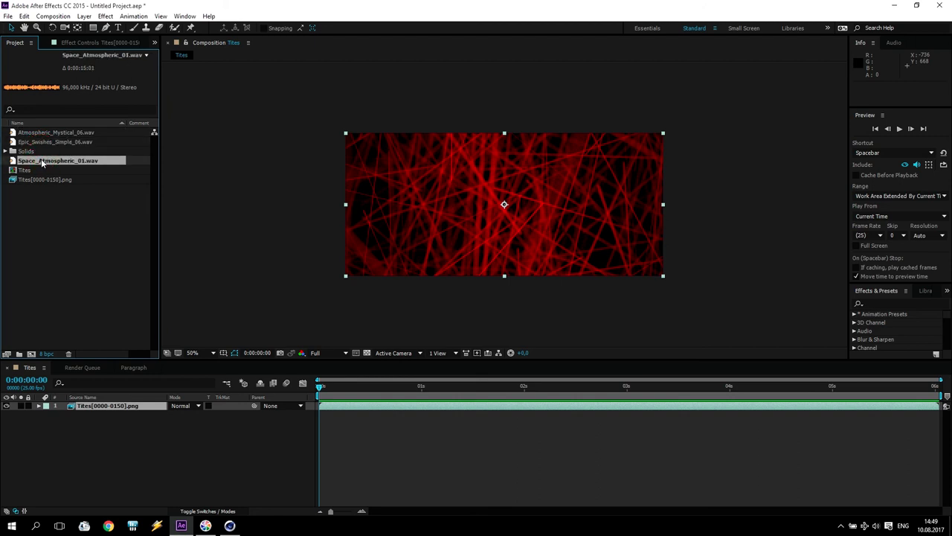
click(50, 134)
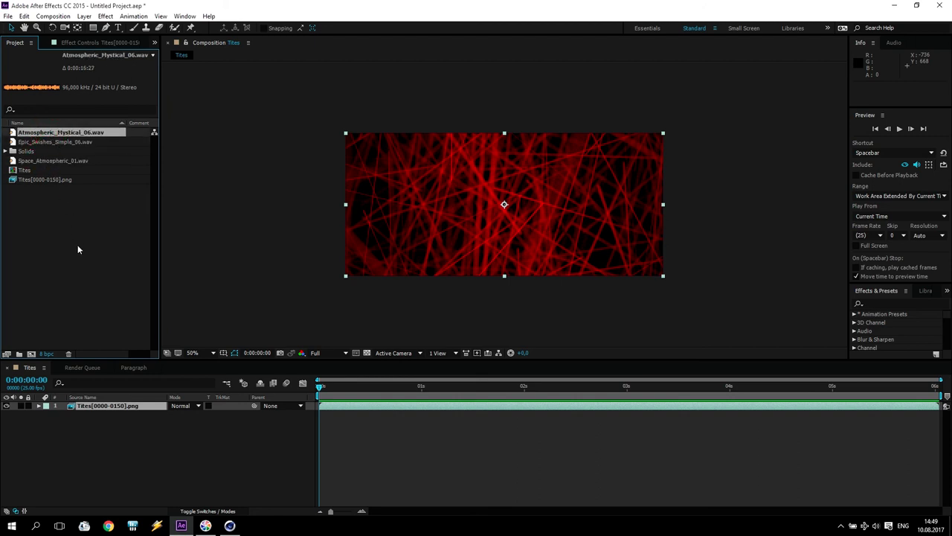
- Add Epic_Swishes_Simple_06.wav at 'If you like', show its waveform, and duplicate it
drag(48, 141, 63, 431)
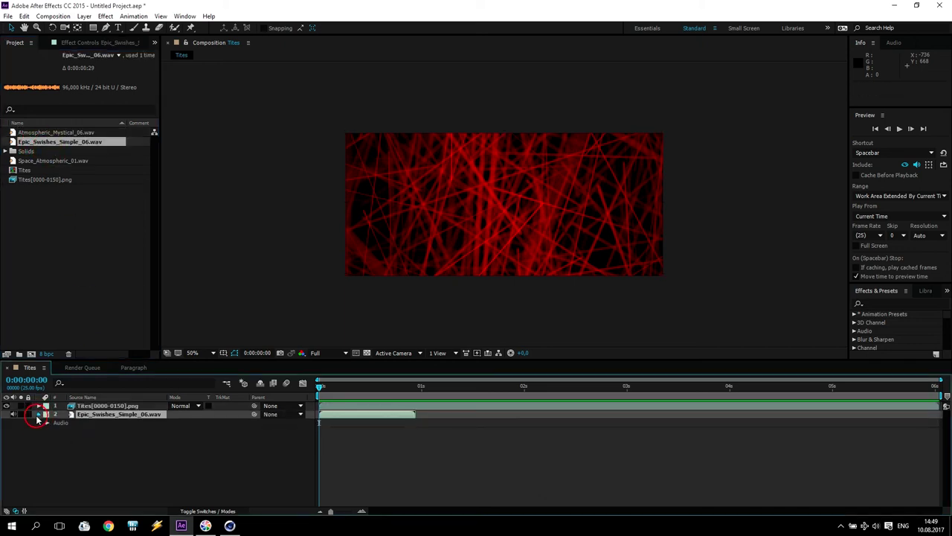
click(28, 414)
click(40, 415)
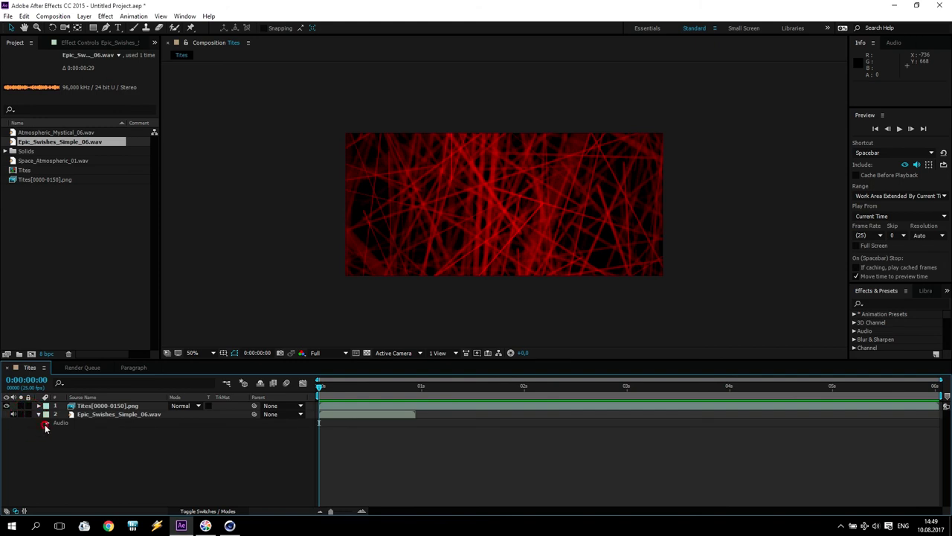
click(46, 424)
click(55, 440)
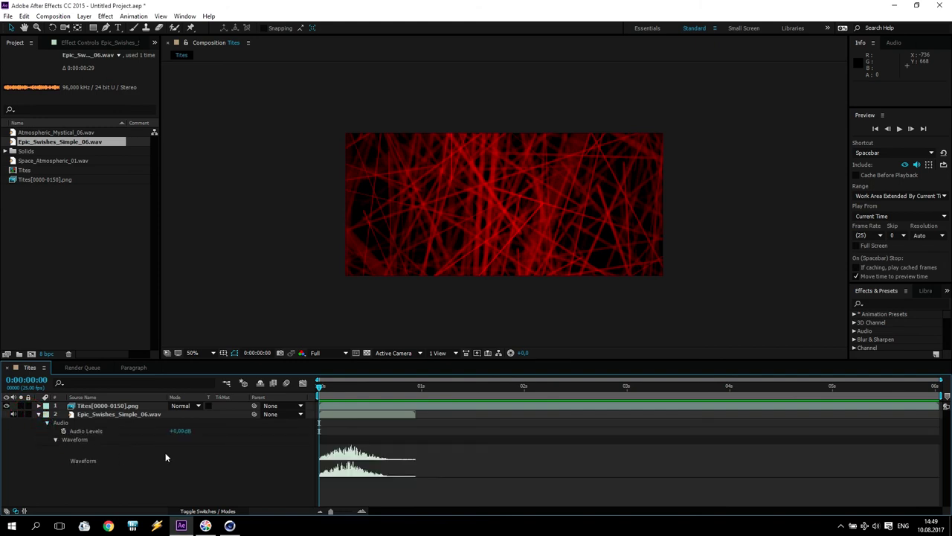
mouse_move(321, 389)
mouse_down()
mouse_move(400, 393)
mouse_move(407, 415)
mouse_up()
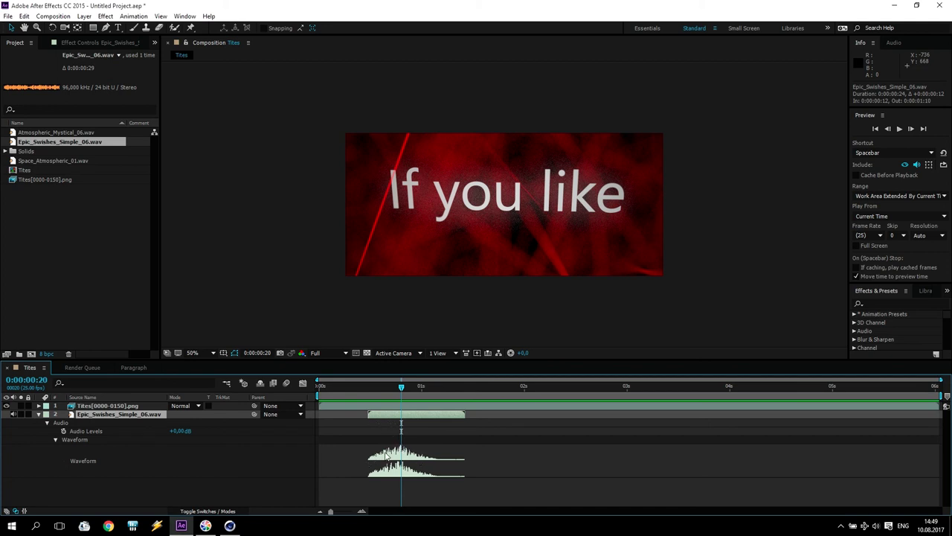
key(ctrl+d)
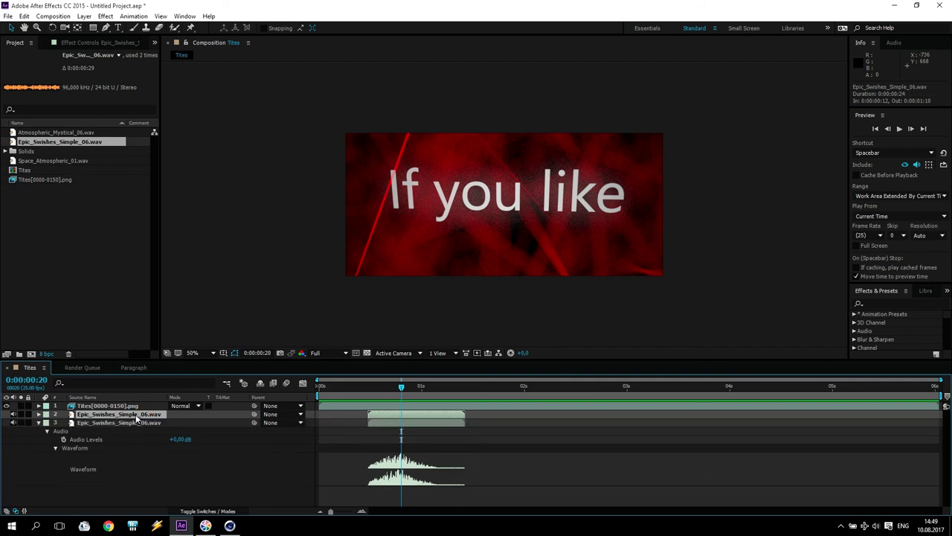
key(ctrl+d)
key(ctrl+d)
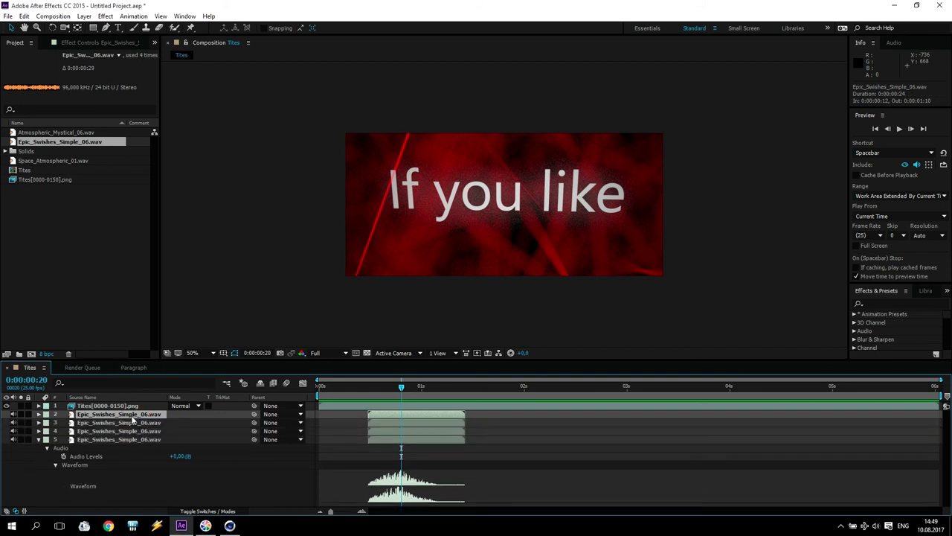
- Stagger the swish copies to start at 'my Tutorial', 'please' and 'Subscribe', then return home
drag(403, 386, 537, 402)
click(415, 424)
shift+click(409, 439)
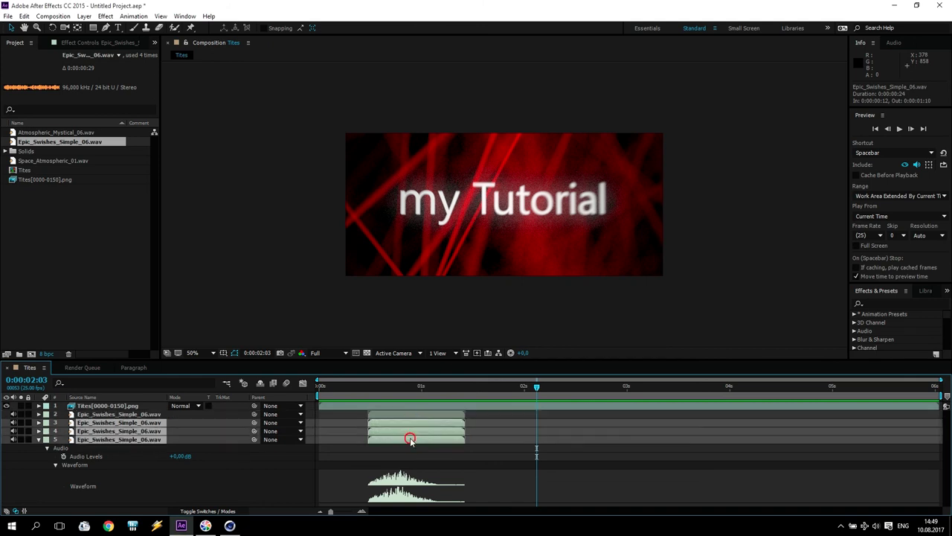
drag(410, 439, 549, 437)
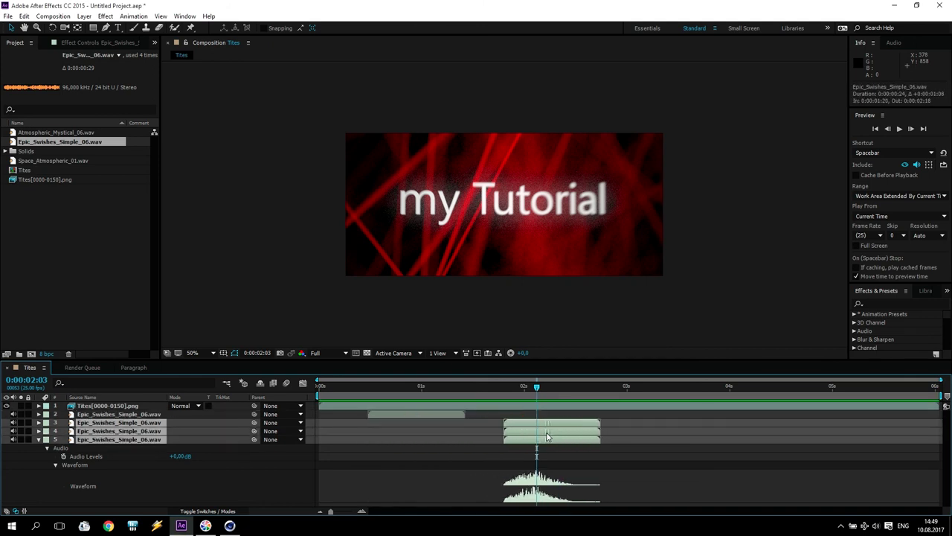
mouse_move(536, 390)
mouse_down()
mouse_move(698, 411)
mouse_move(687, 405)
mouse_up()
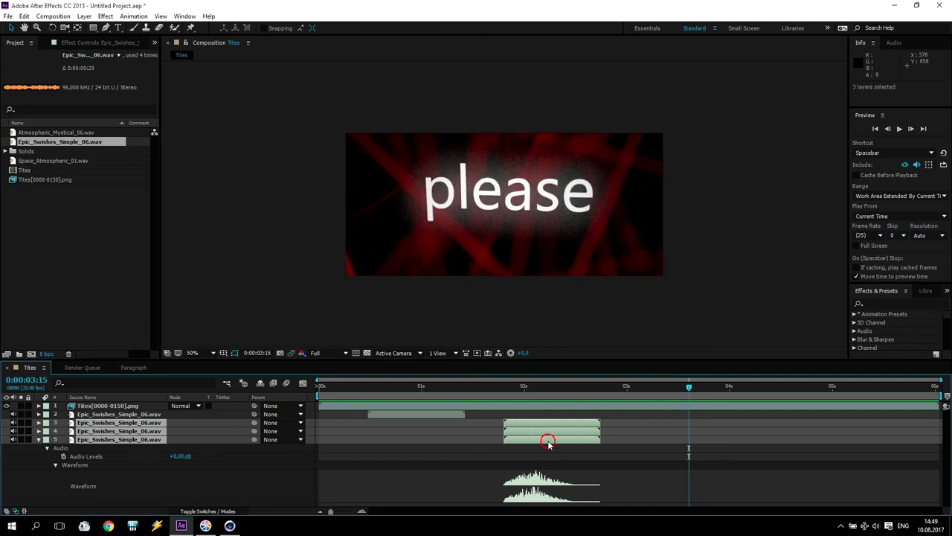
click(468, 438)
drag(468, 438, 705, 437)
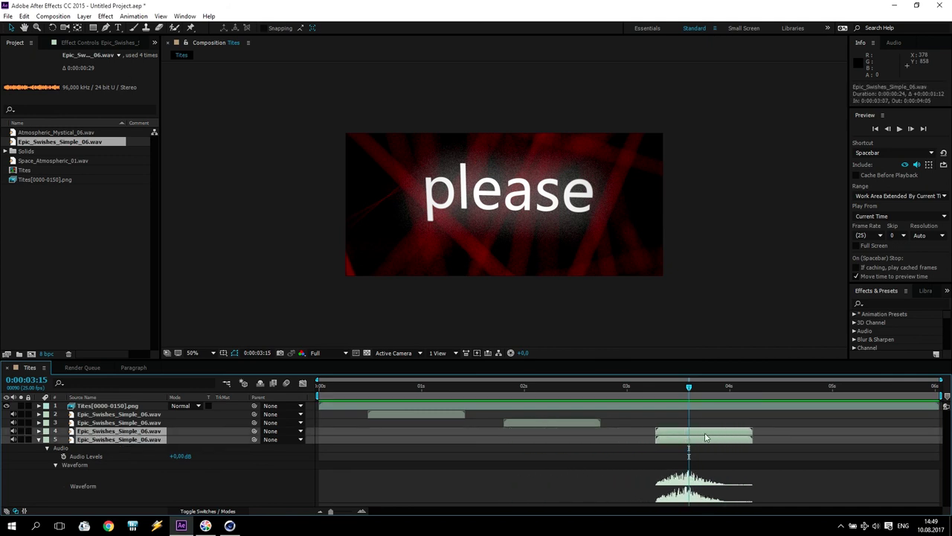
drag(731, 385, 829, 388)
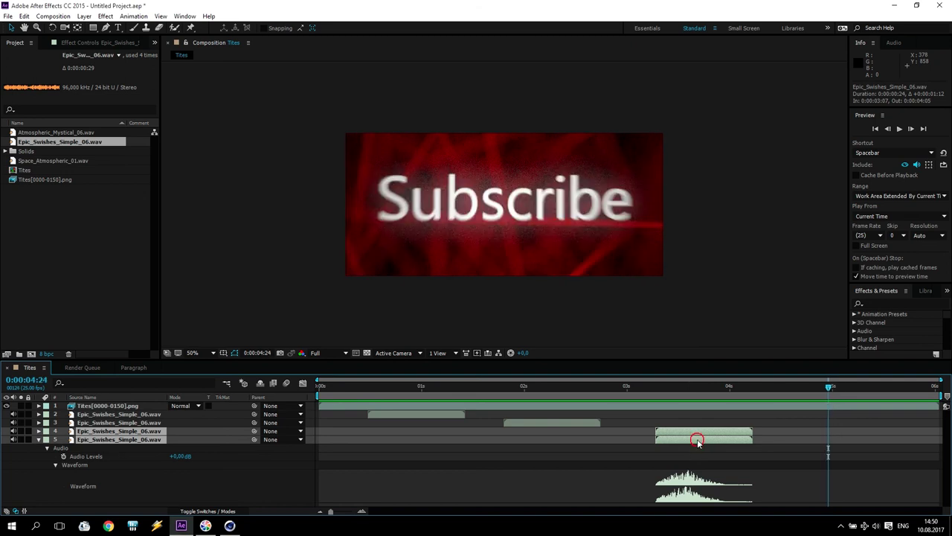
click(705, 445)
drag(692, 439, 832, 442)
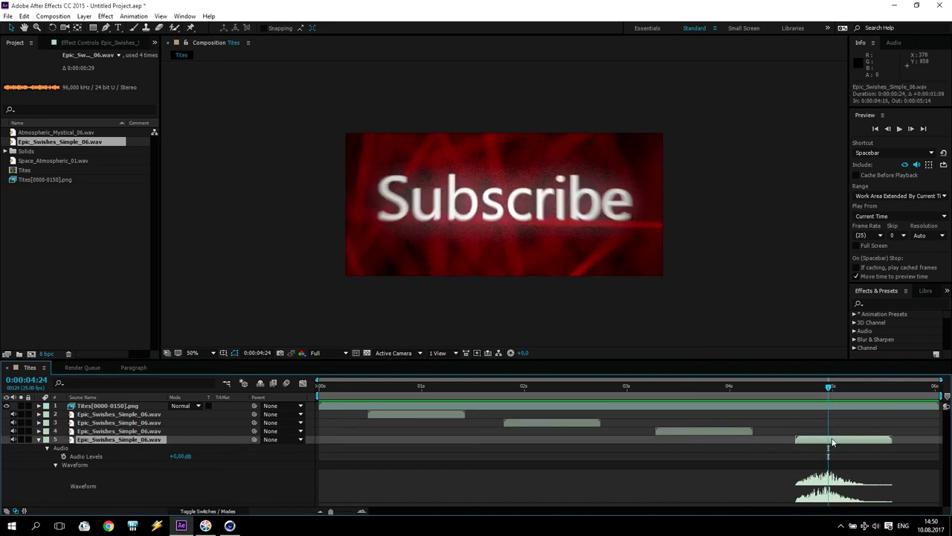
key(Home)
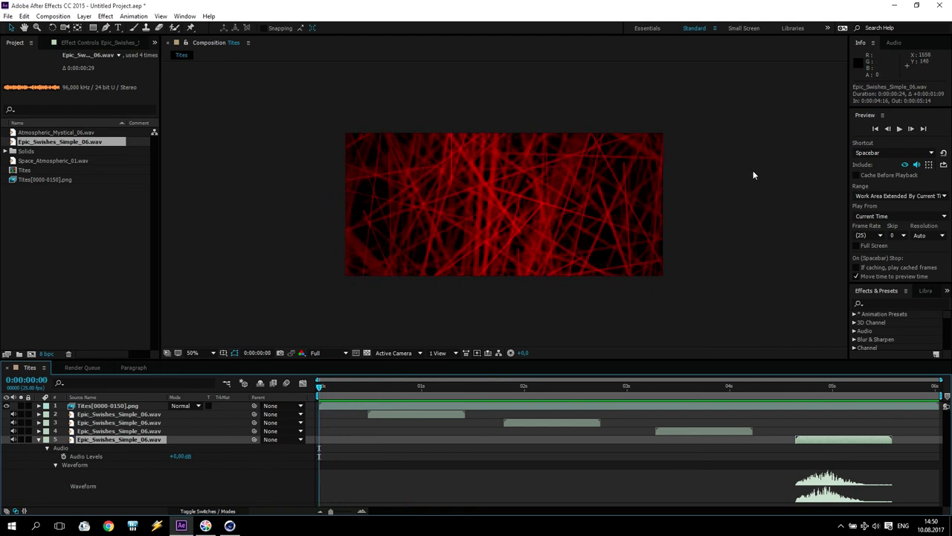
key(period)
click(876, 525)
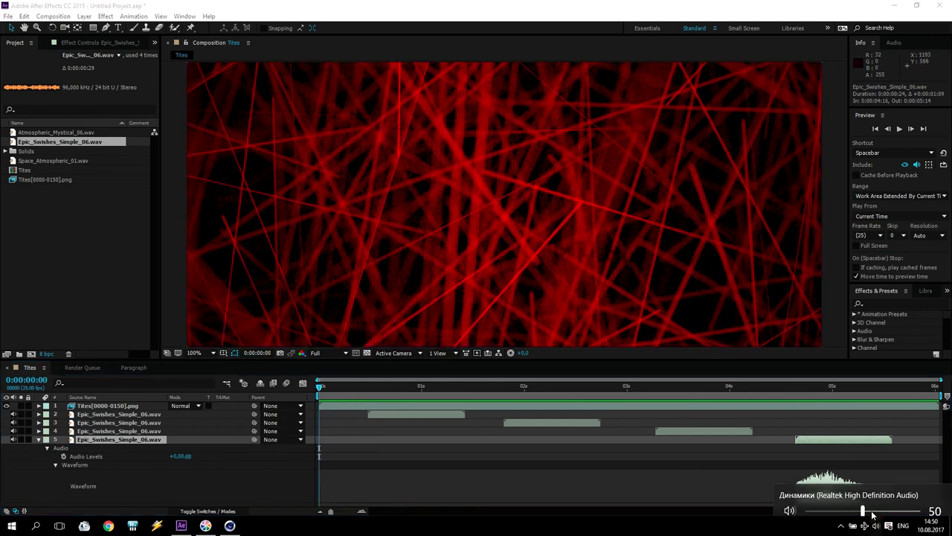
drag(863, 501, 920, 502)
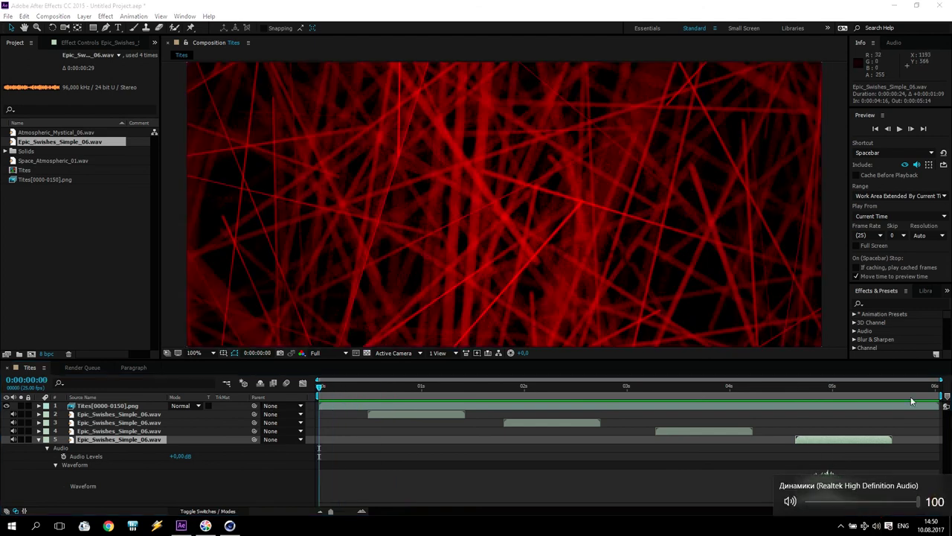
key(XF86AudioLowerVolume)
key(XF86AudioLowerVolume)
click(875, 128)
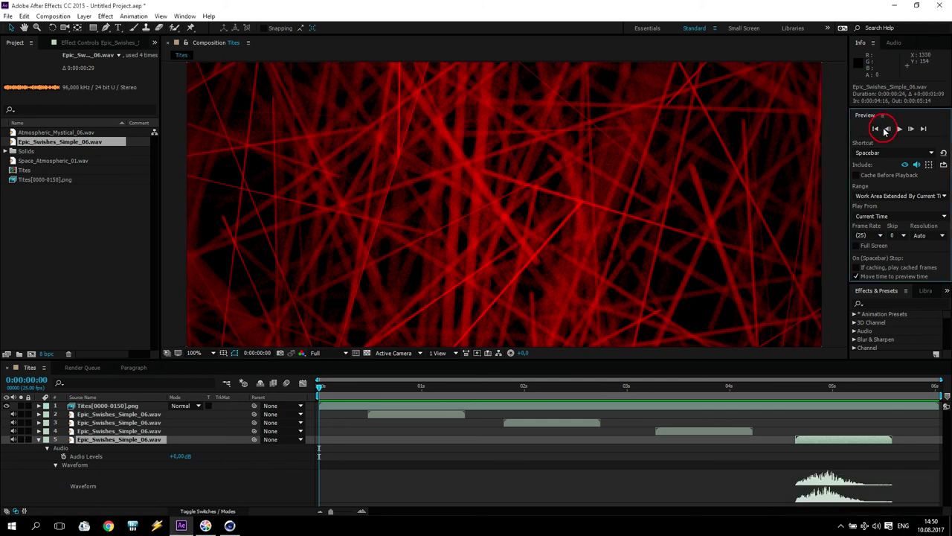
click(899, 129)
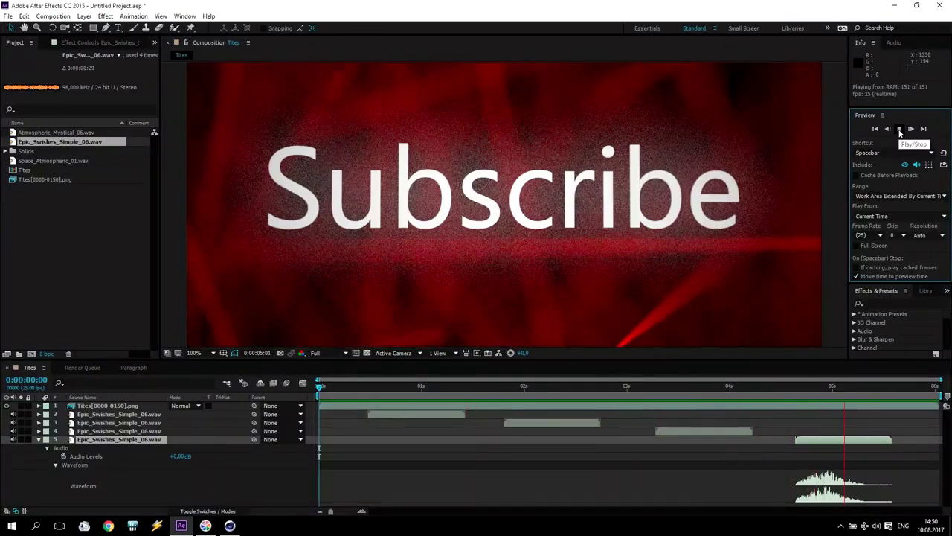
click(899, 129)
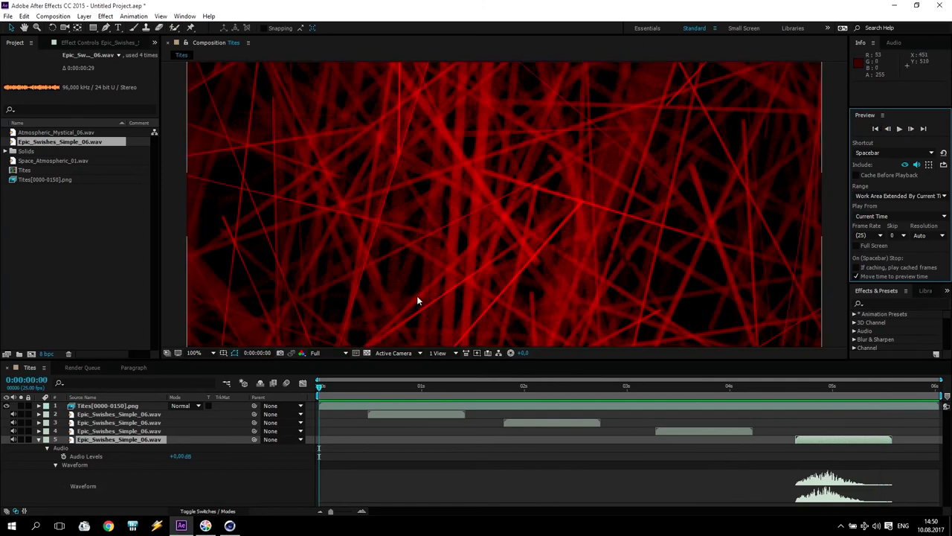
key(comma)
key(comma)
- Add Atmospheric_Mystical_06.wav and Space_Atmospheric_01.wav to the Tites timeline as layers 6 and 7
click(85, 242)
click(39, 439)
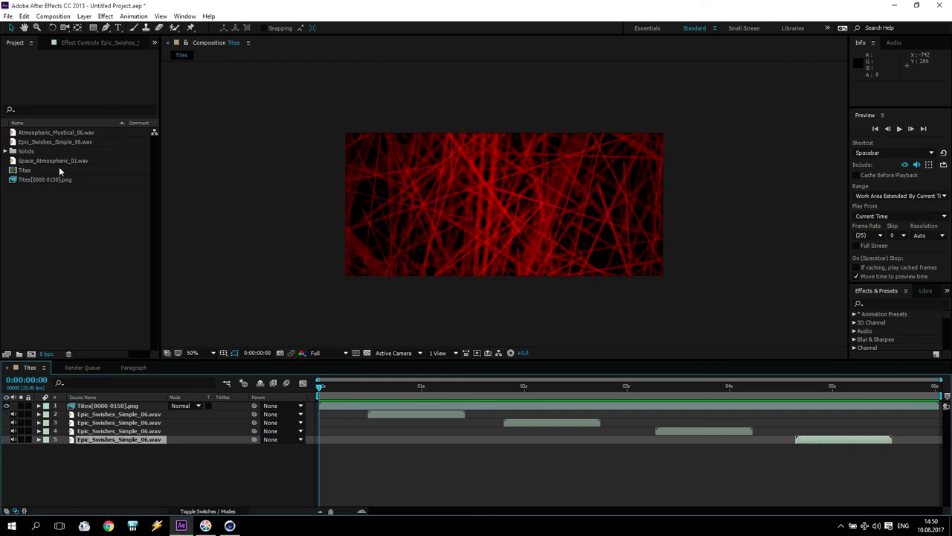
click(39, 134)
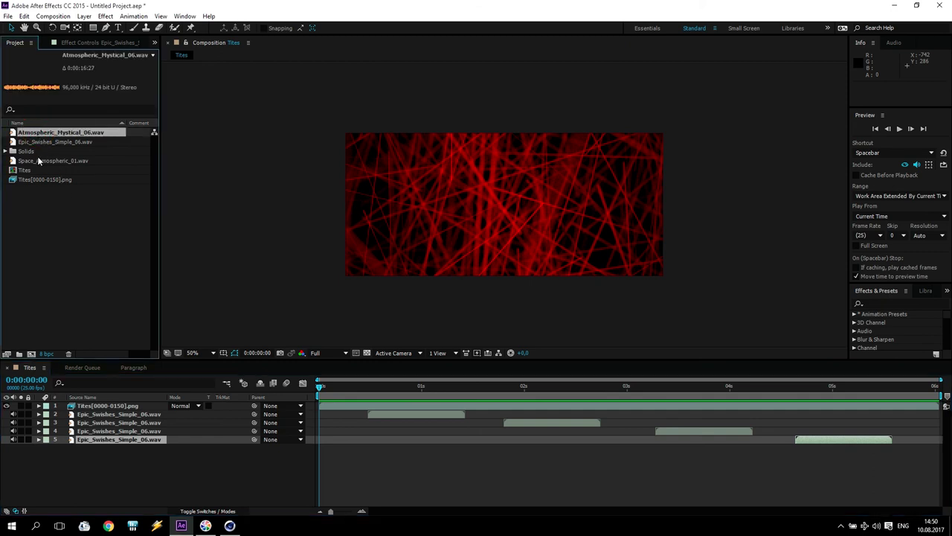
ctrl+click(37, 161)
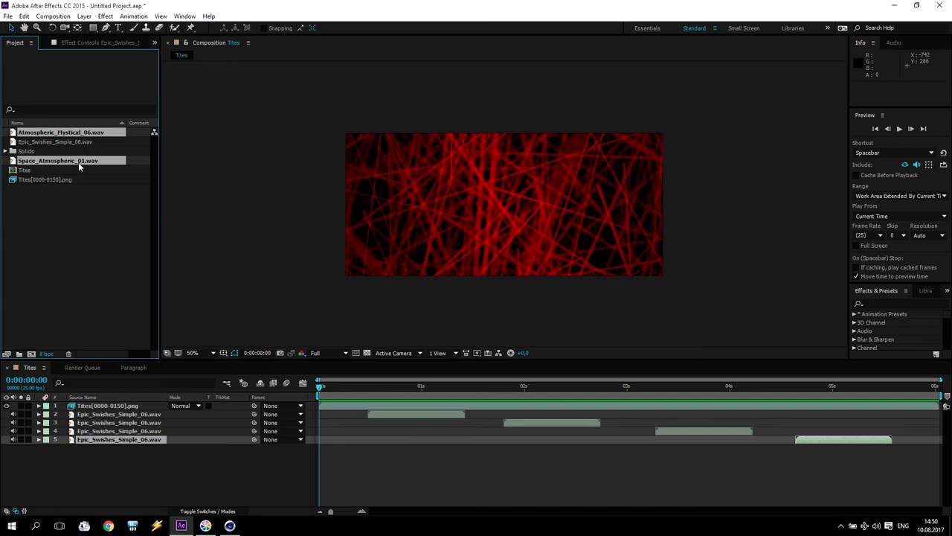
drag(67, 134, 97, 452)
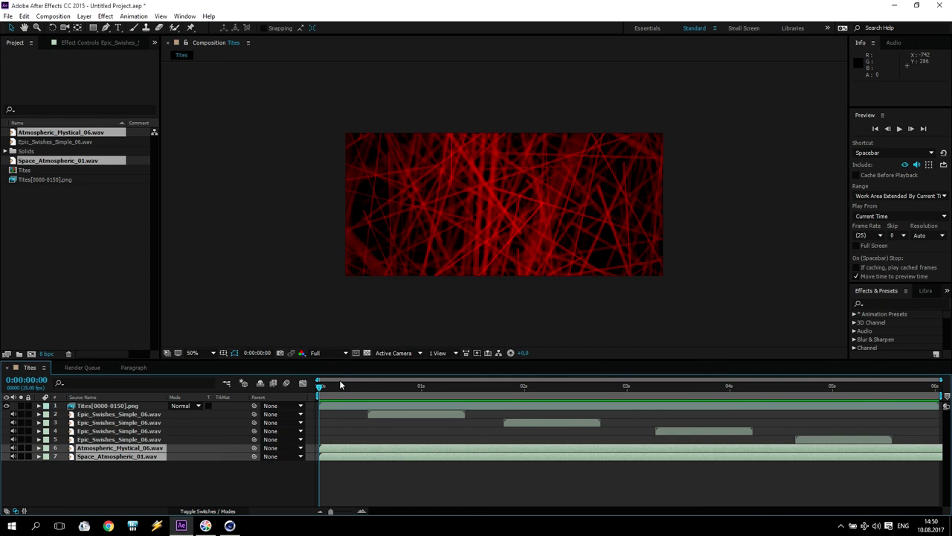
- Preview the titles with the music and set the Atmospheric track's audio level to -5 dB
click(898, 129)
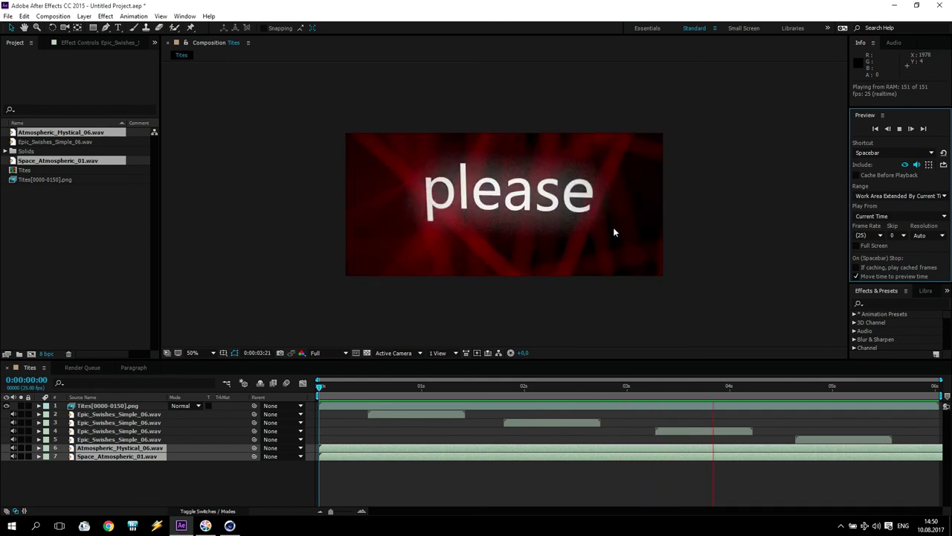
click(898, 129)
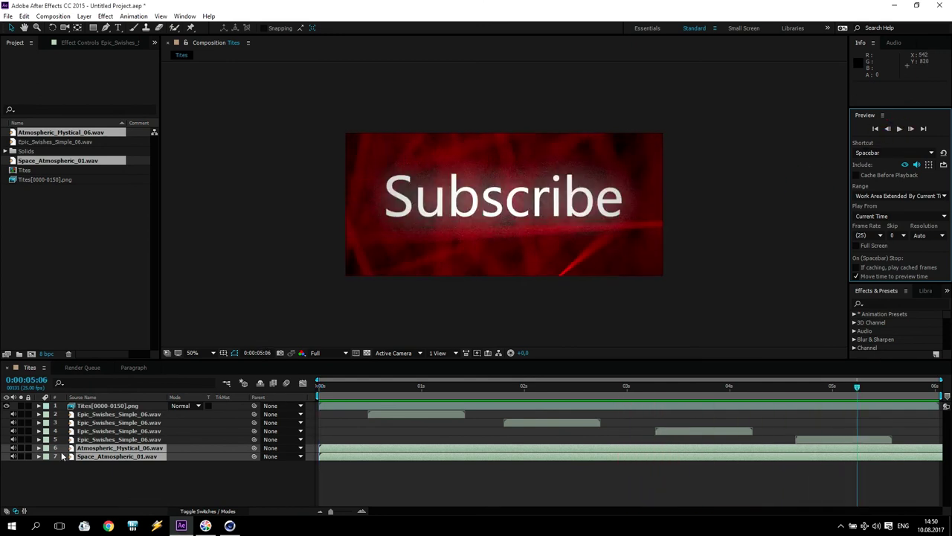
click(39, 447)
click(38, 465)
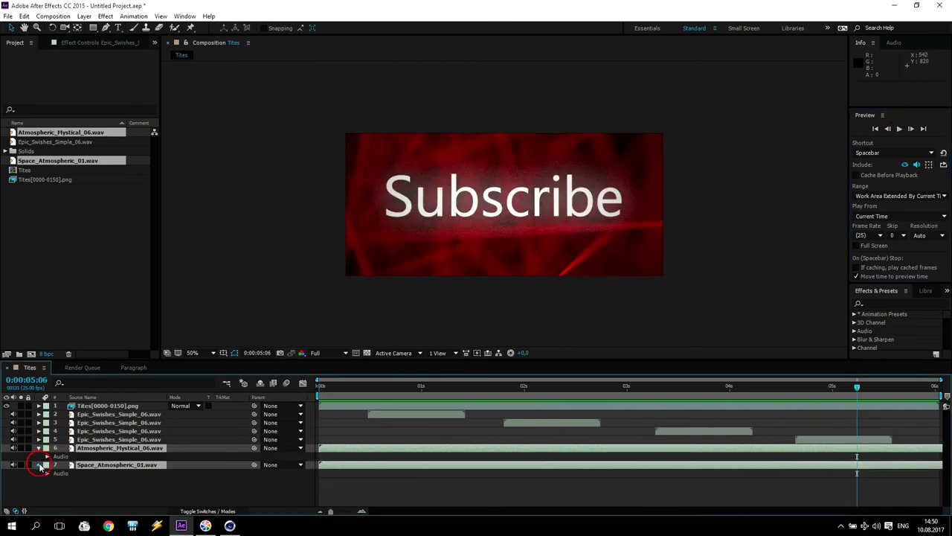
click(47, 456)
click(177, 464)
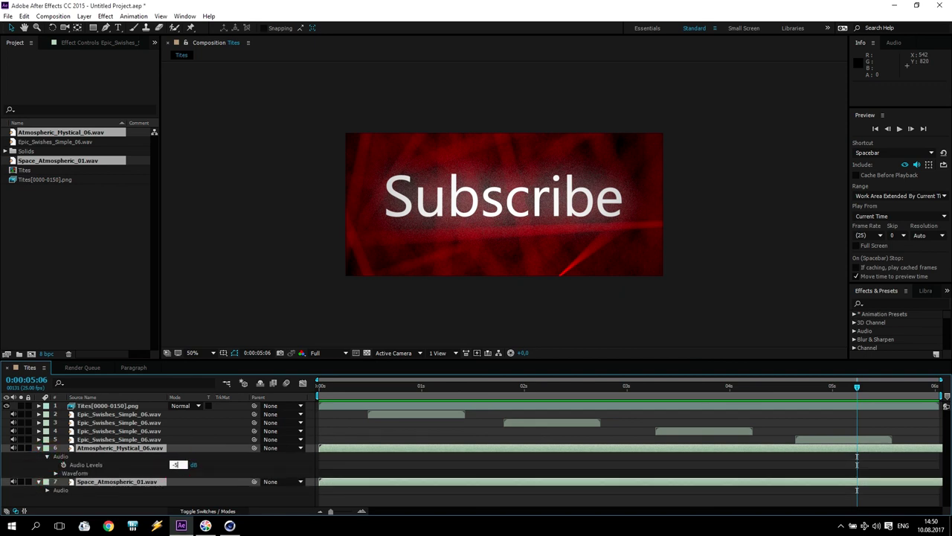
key(Return)
- Keyframe both music tracks' Audio Levels to fade to -48 dB at the end
drag(856, 387, 920, 388)
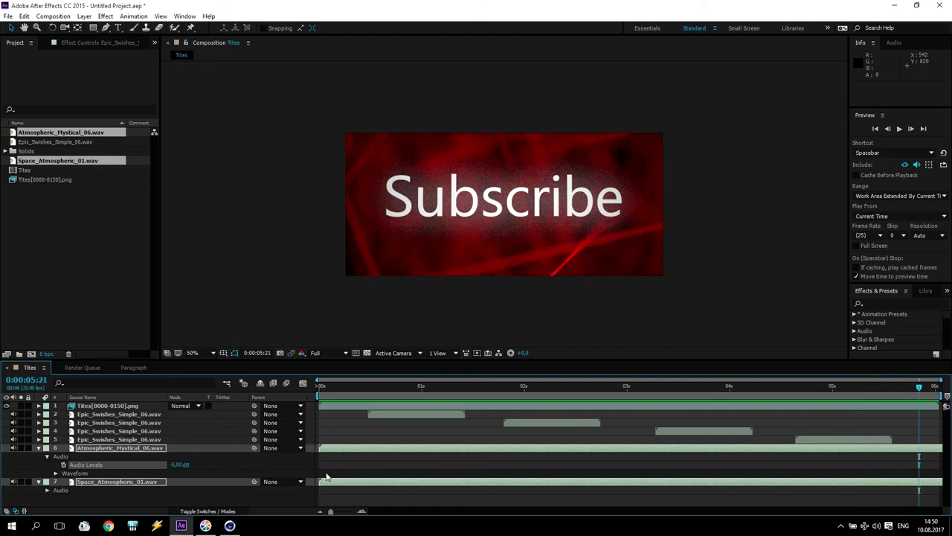
drag(264, 360, 296, 237)
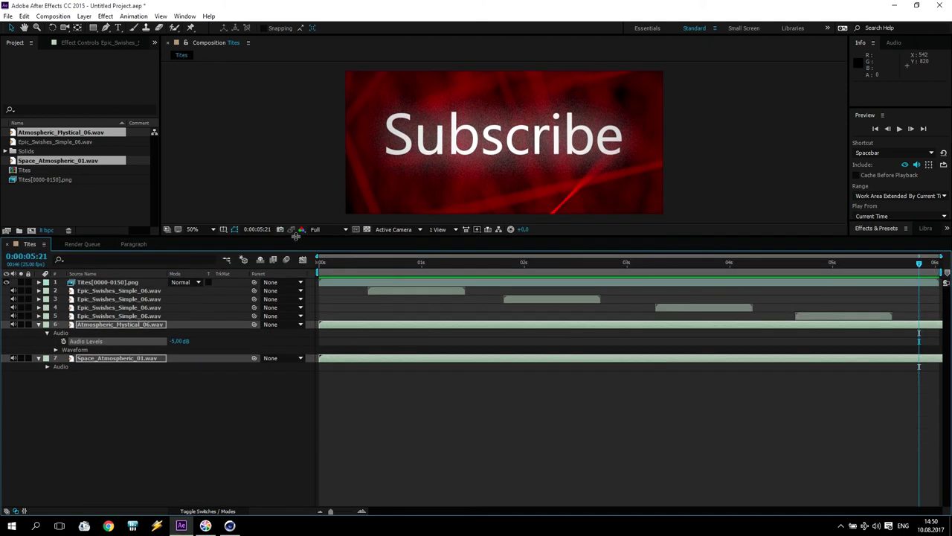
click(46, 367)
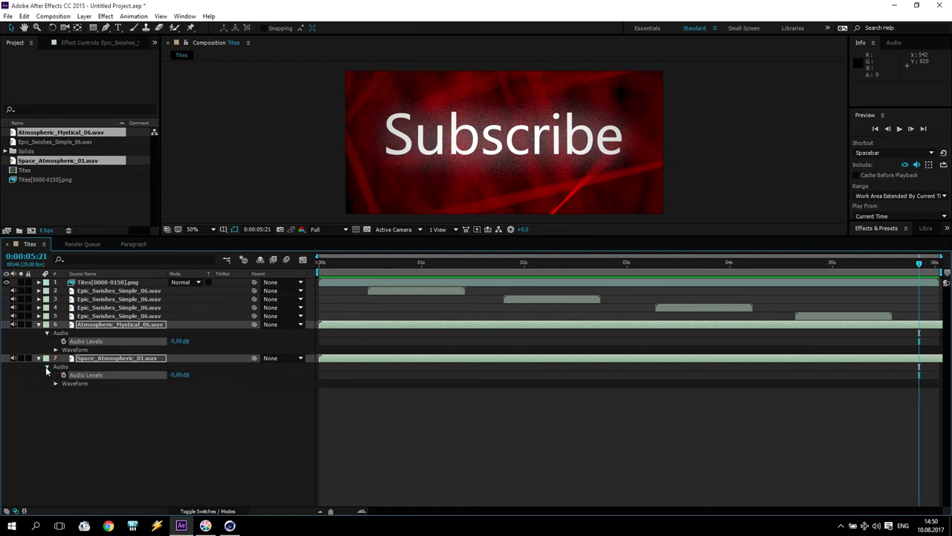
click(64, 375)
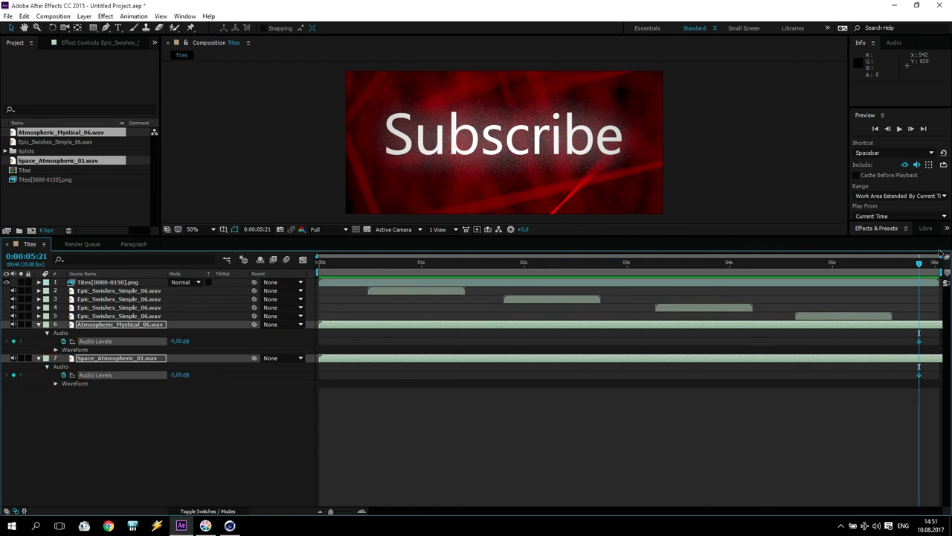
drag(919, 265, 935, 264)
drag(180, 340, 89, 340)
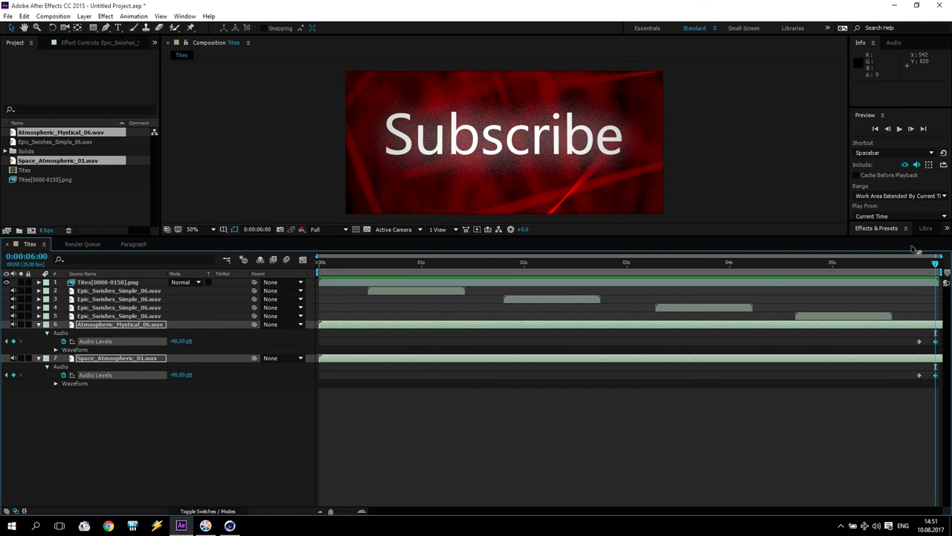
drag(935, 265, 903, 266)
key(Home)
- Collapse the music layers, add Adjustment Layer 2 on top, and apply Magic Bullet Looks
key(u)
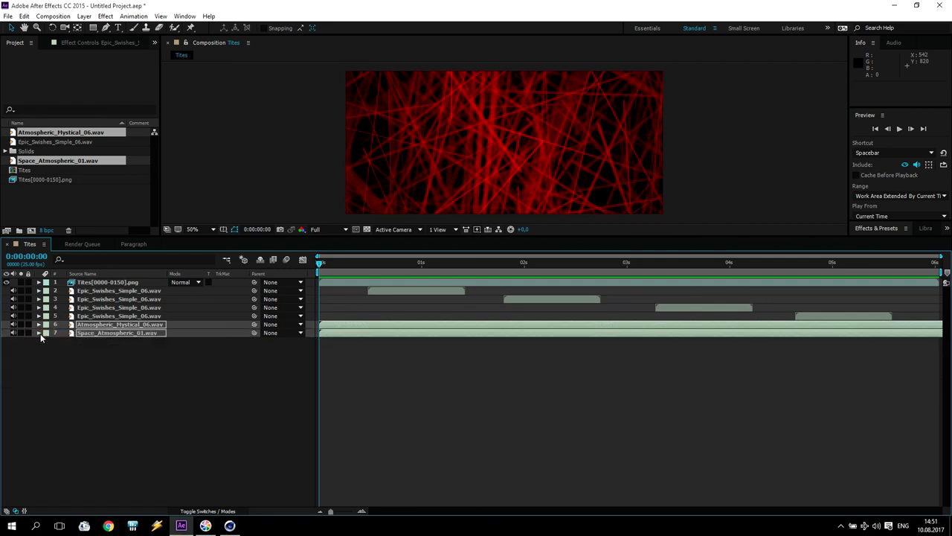
click(55, 358)
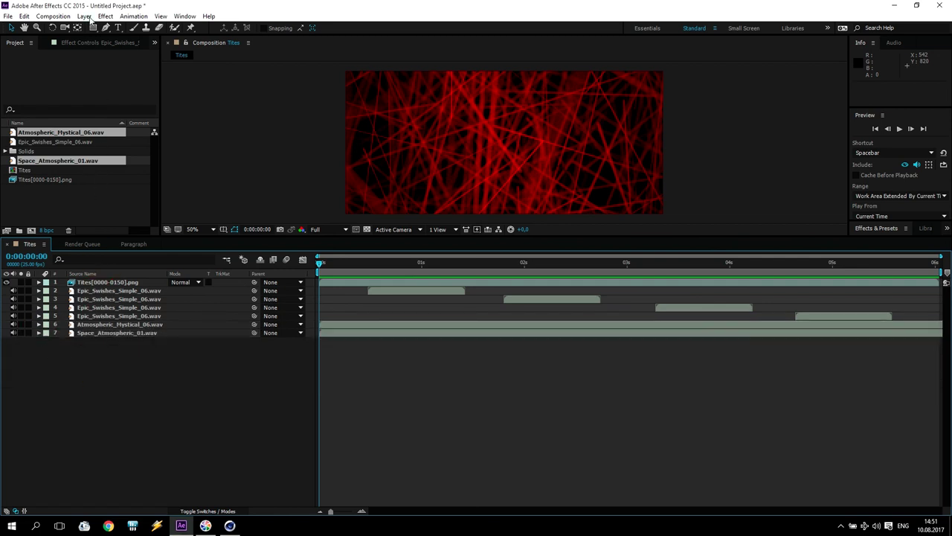
click(84, 17)
mouse_move(98, 28)
click(290, 93)
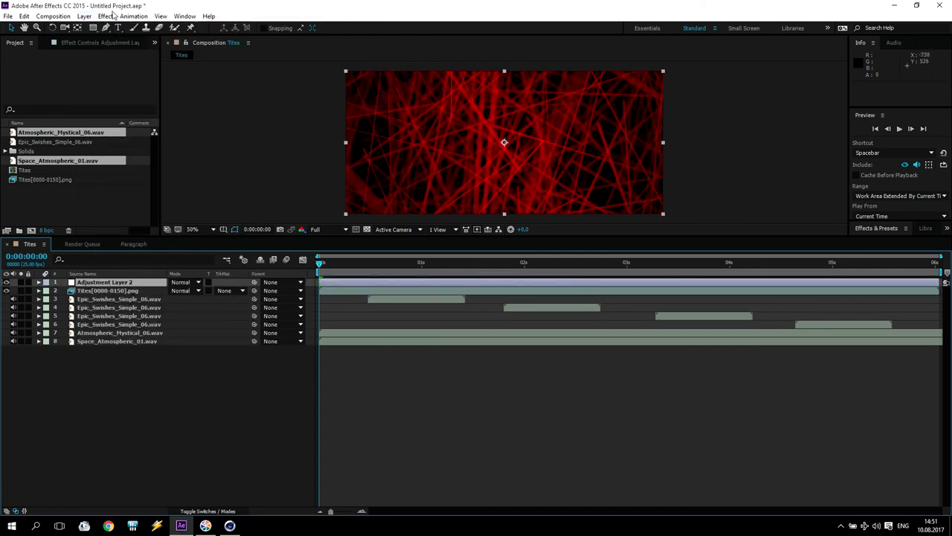
click(105, 16)
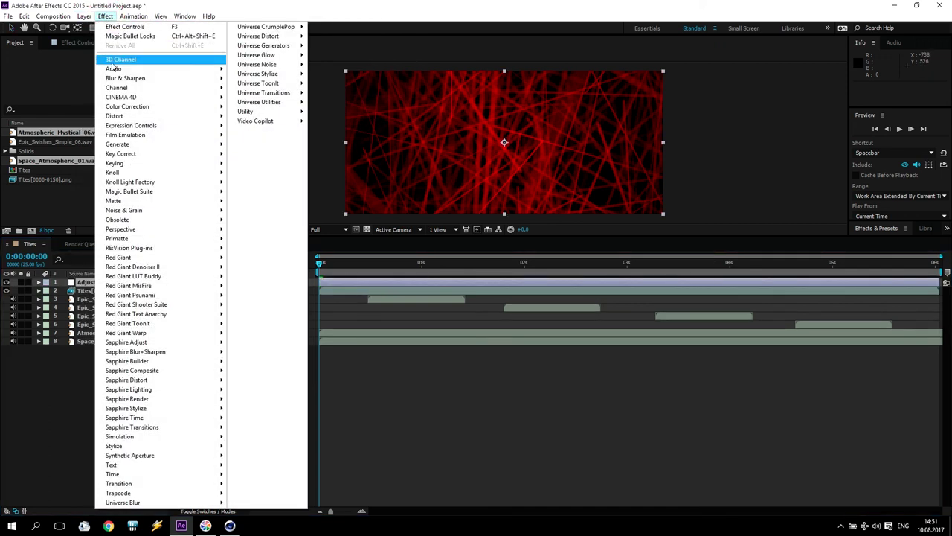
mouse_move(130, 191)
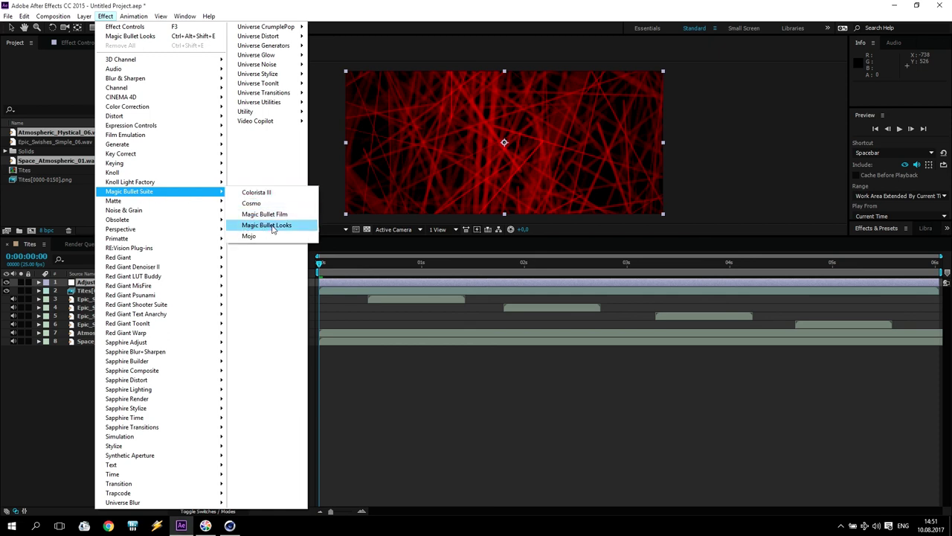
click(274, 225)
- Apply the Blockbuster Cool 'Classic Zombies' look to the adjustment layer
click(36, 90)
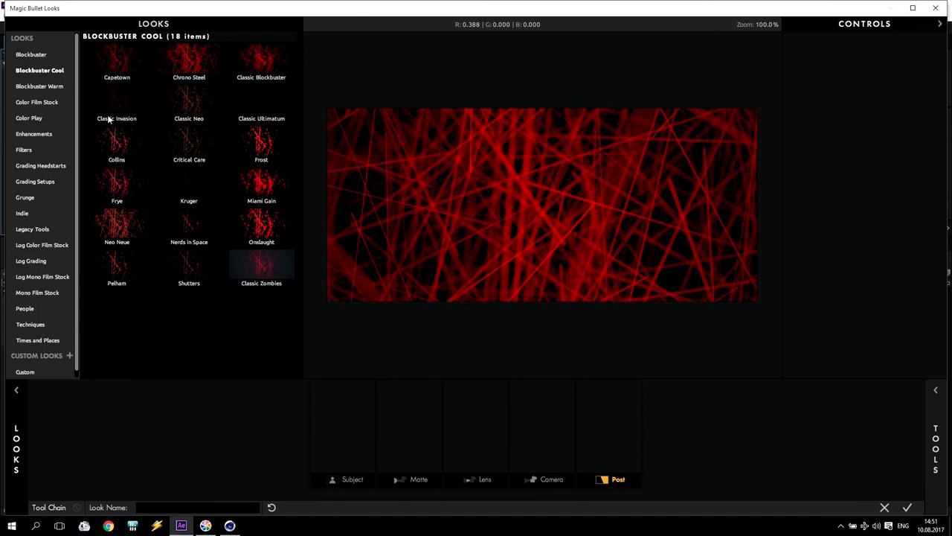
click(254, 269)
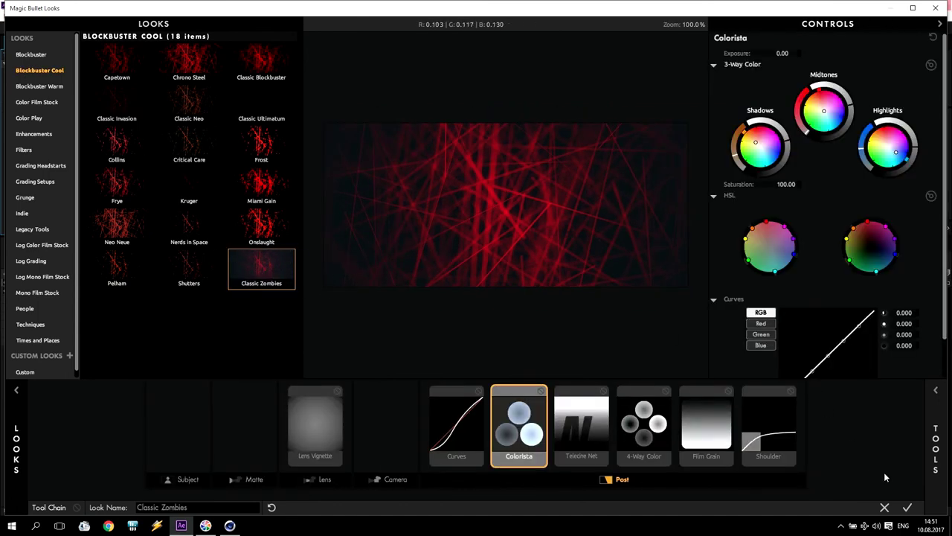
click(908, 508)
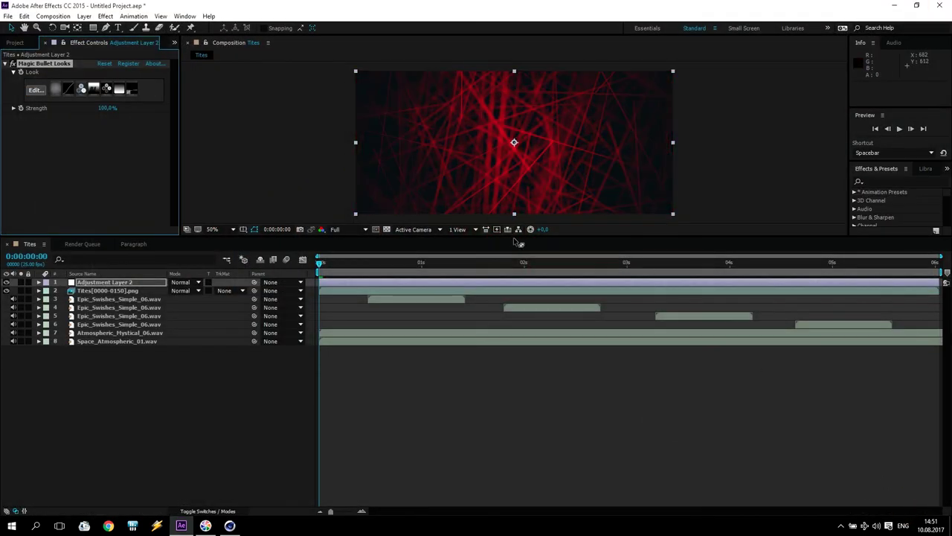
- Enlarge the composition viewer, deselect the adjustment layer, and show the Layer > New choices
drag(513, 236, 527, 308)
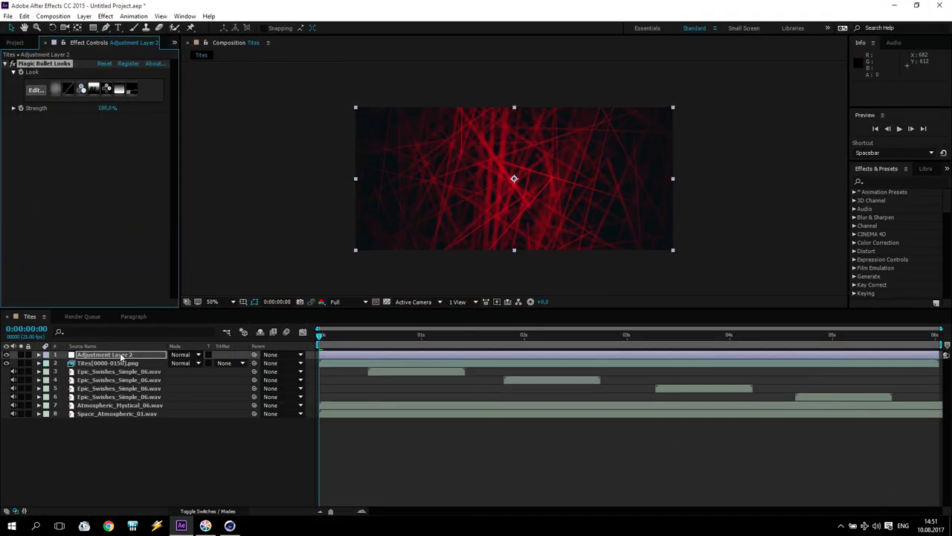
click(146, 451)
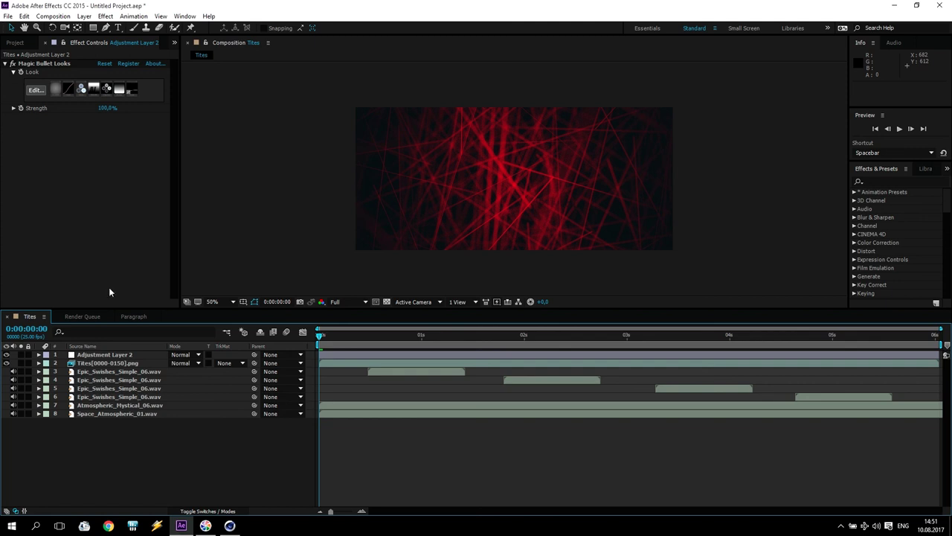
click(84, 16)
mouse_move(98, 27)
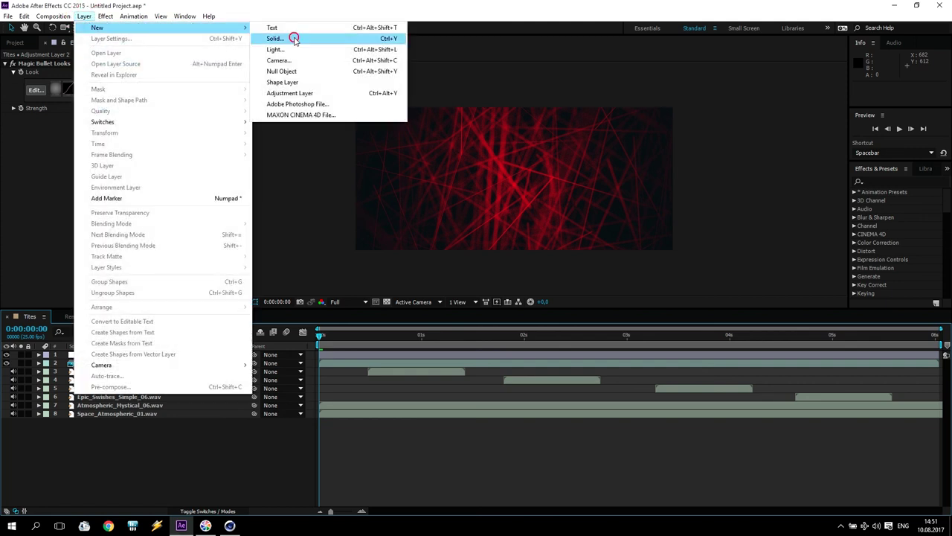
- Add a black solid layer and set an Opacity keyframe at 100% on the first frame
click(291, 37)
click(150, 340)
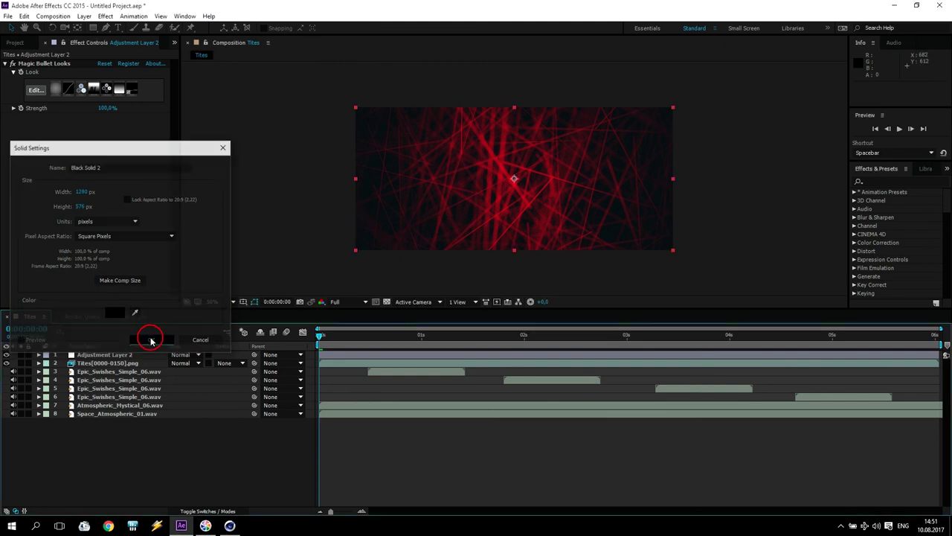
click(95, 355)
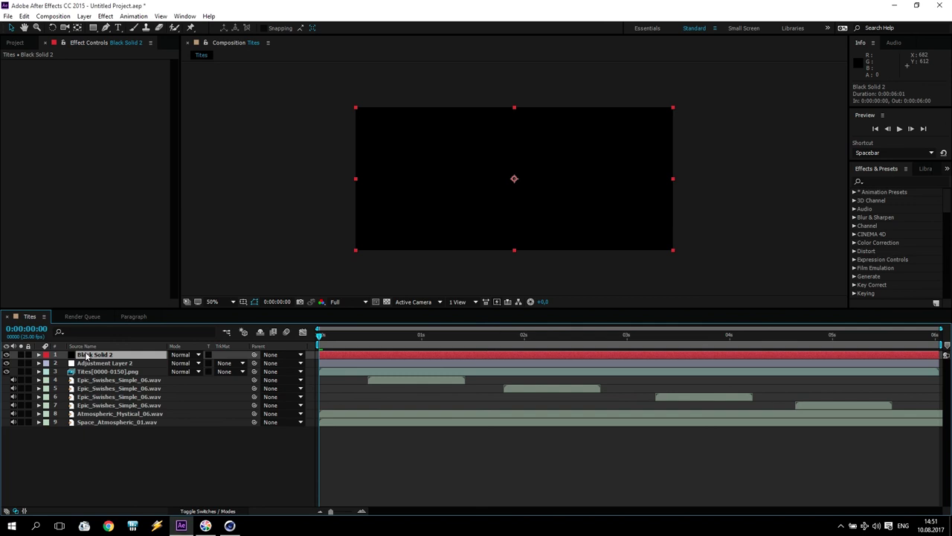
key(t)
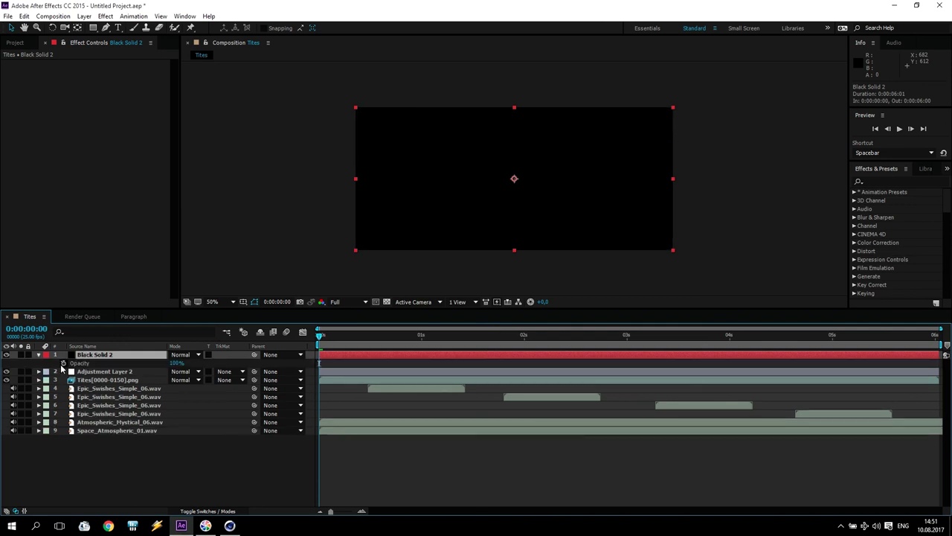
click(64, 363)
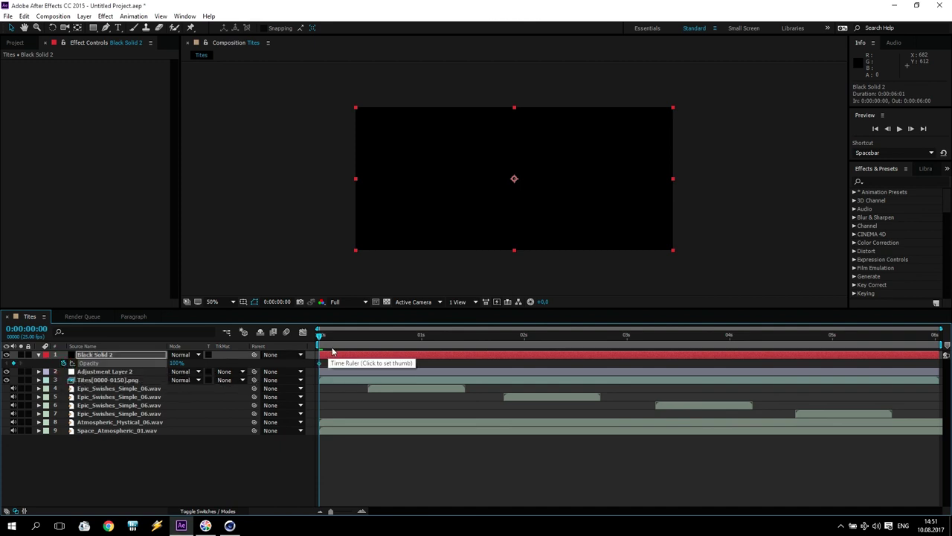
- Keyframe Opacity 0% at 0:05, hold 0% at 5:18, return to 100% at 6:00, then preview
drag(318, 337, 338, 344)
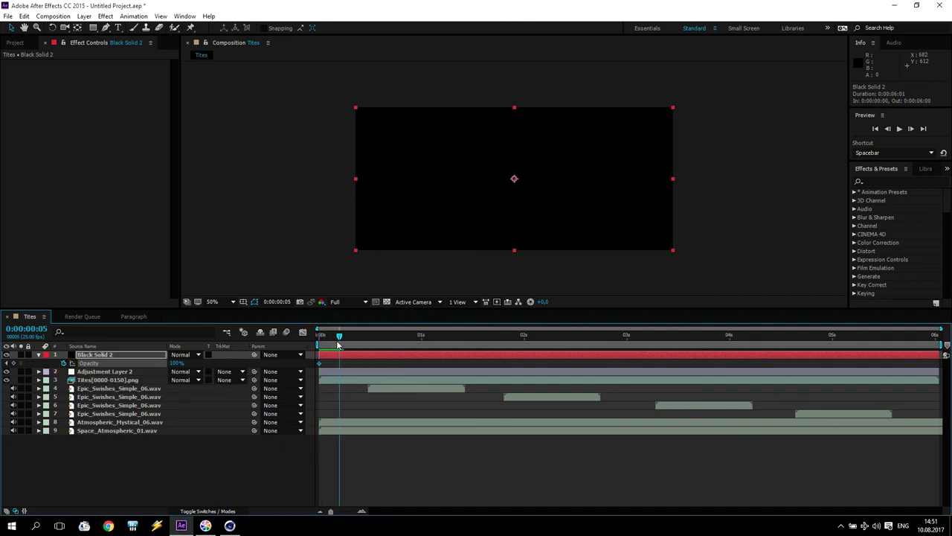
drag(177, 363, 4, 366)
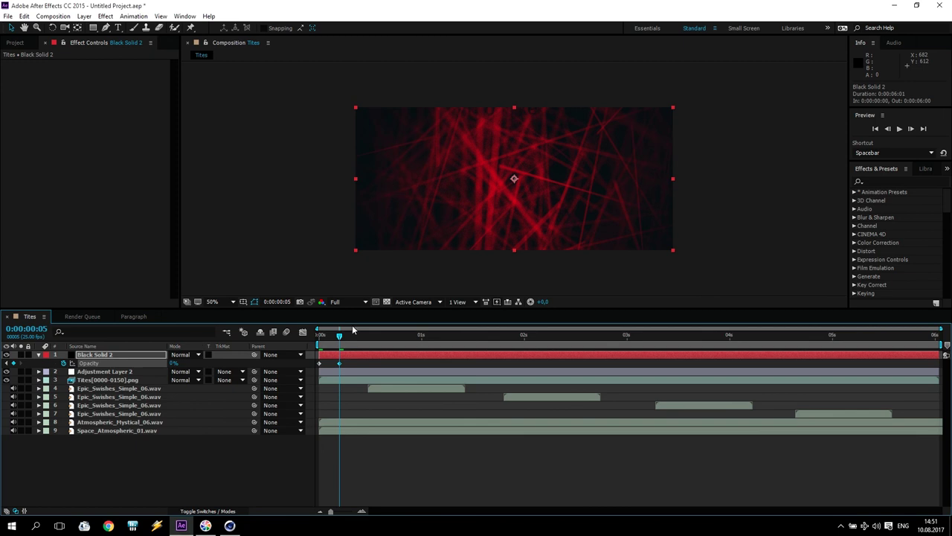
drag(342, 337, 908, 364)
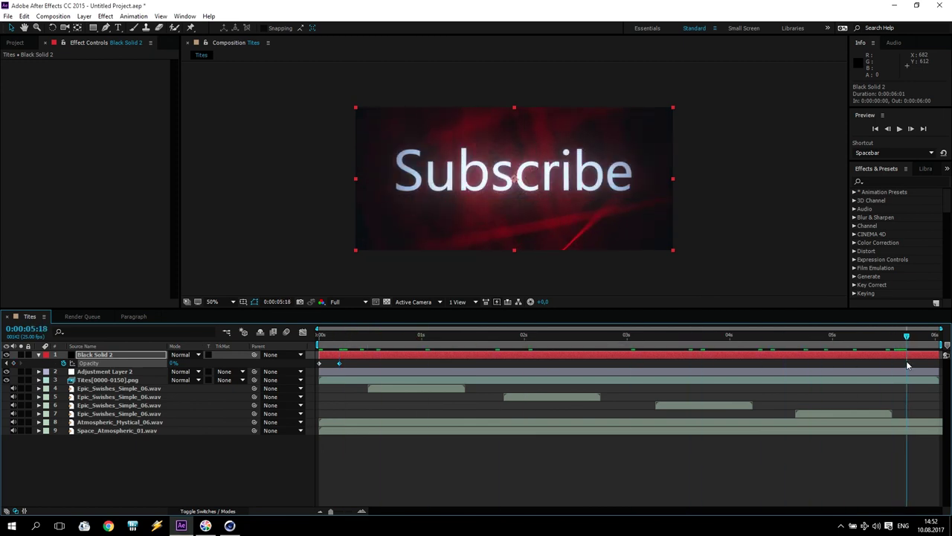
click(13, 363)
drag(908, 337, 936, 337)
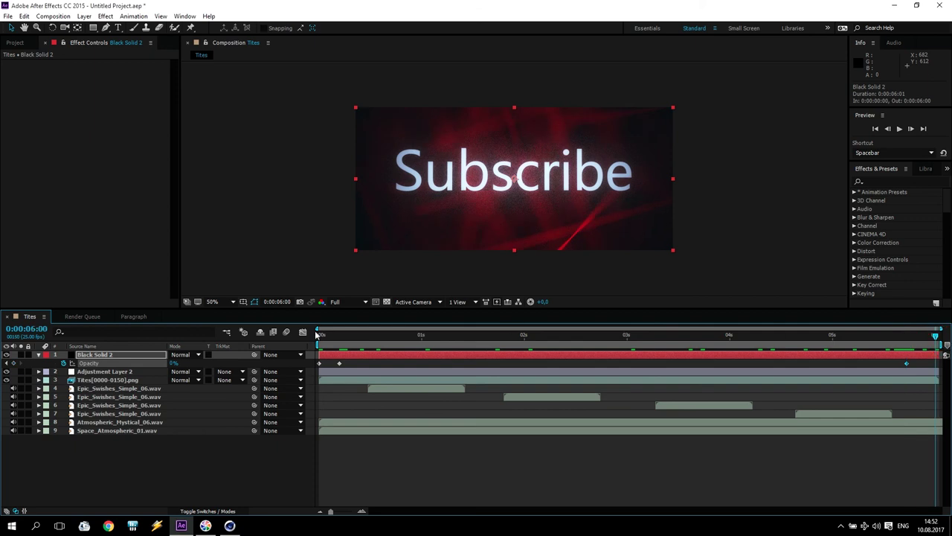
drag(172, 365, 599, 367)
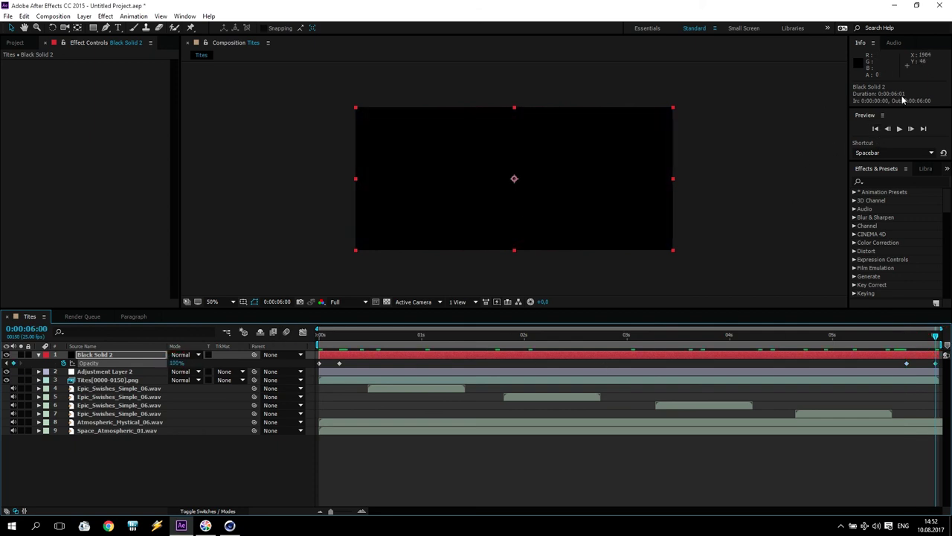
click(878, 128)
click(898, 128)
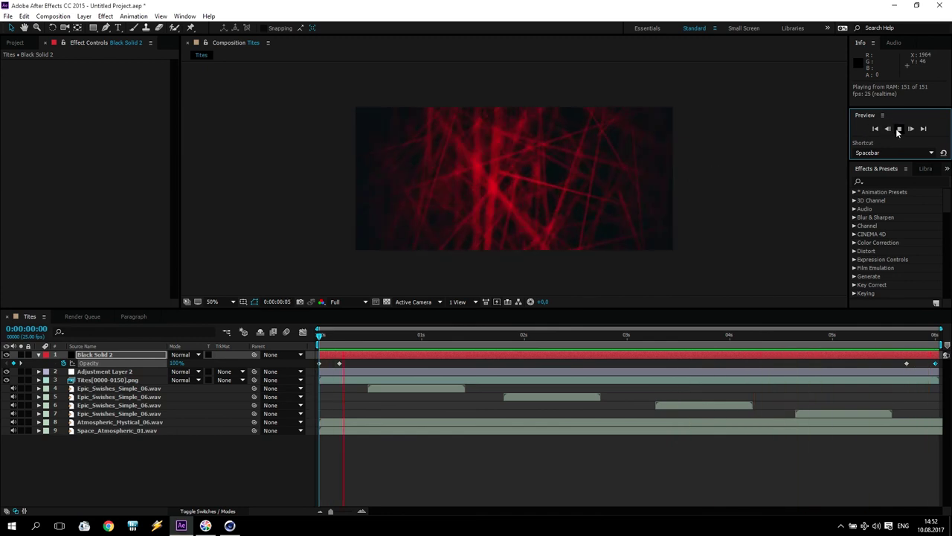
- Stop the preview and minimize After Effects to bring back the Cinema 4D title scene
click(849, 144)
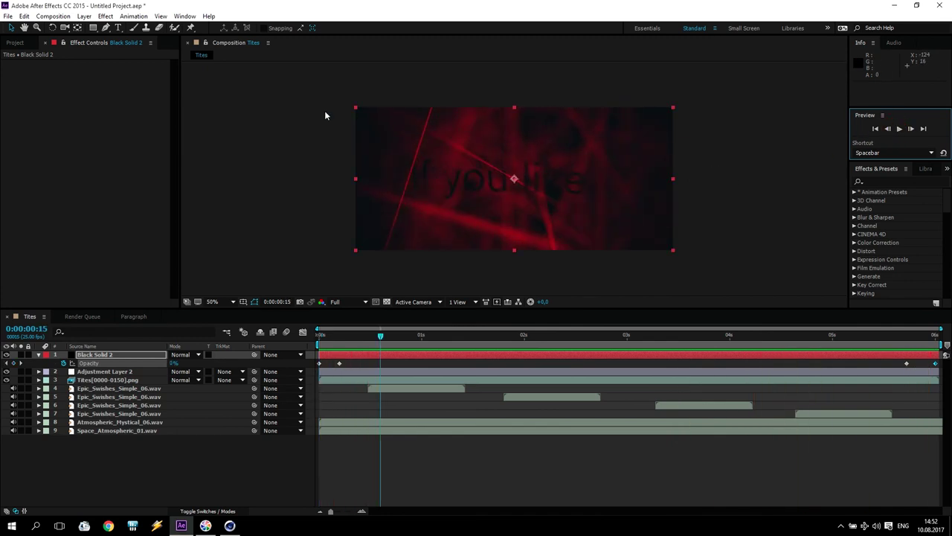
click(58, 16)
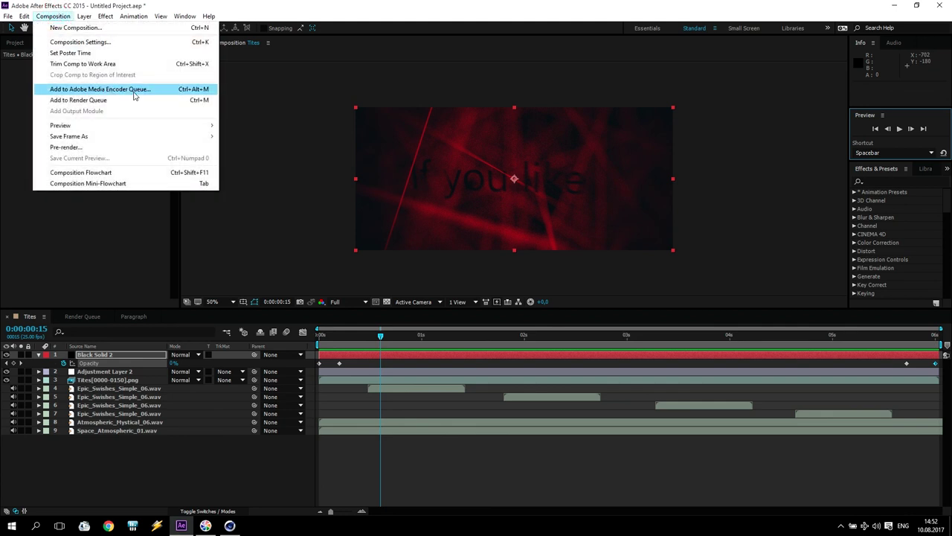
click(504, 80)
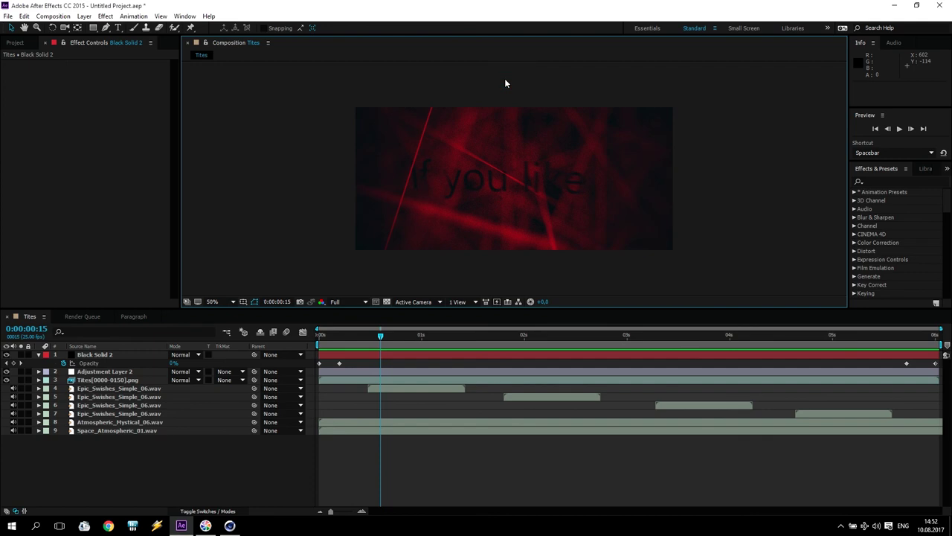
click(897, 6)
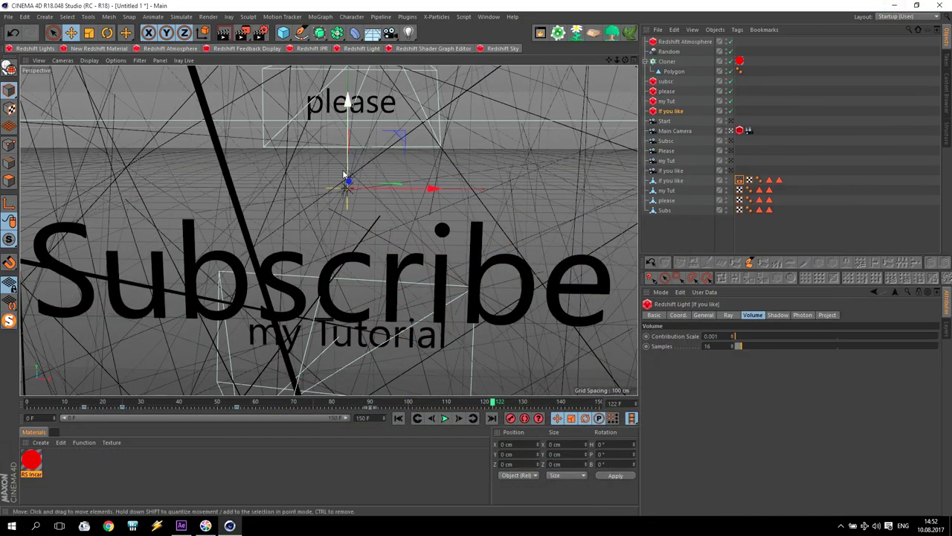